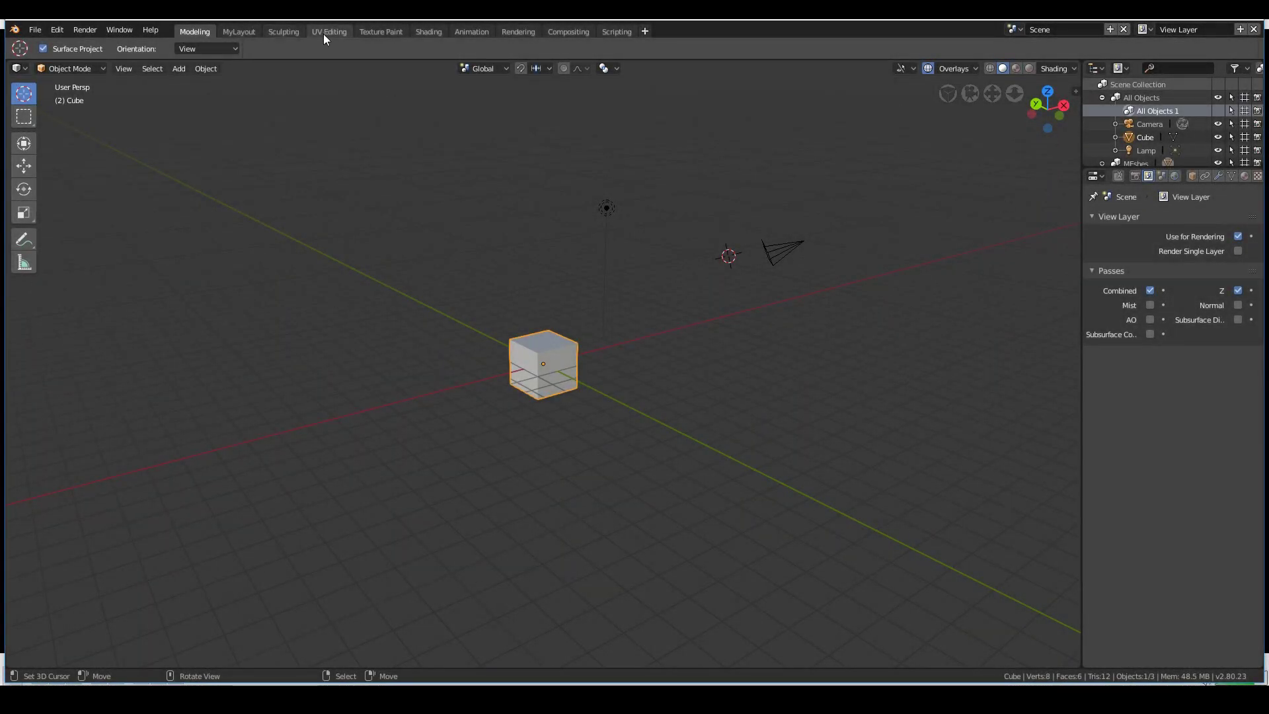
# Step: Look through the Texture Paint, UV Editing, Sculpting and Animation workspaces, and return to the Modeling workspace
pyautogui.click(382, 32)
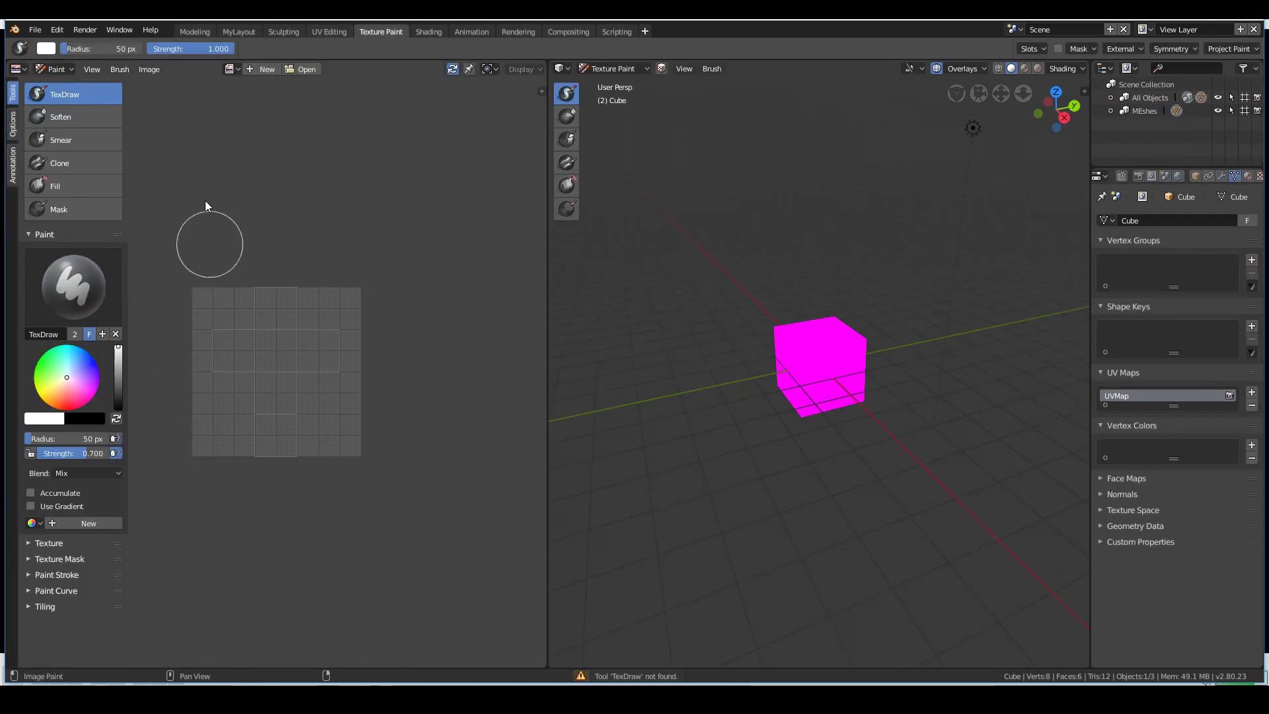
pyautogui.click(327, 31)
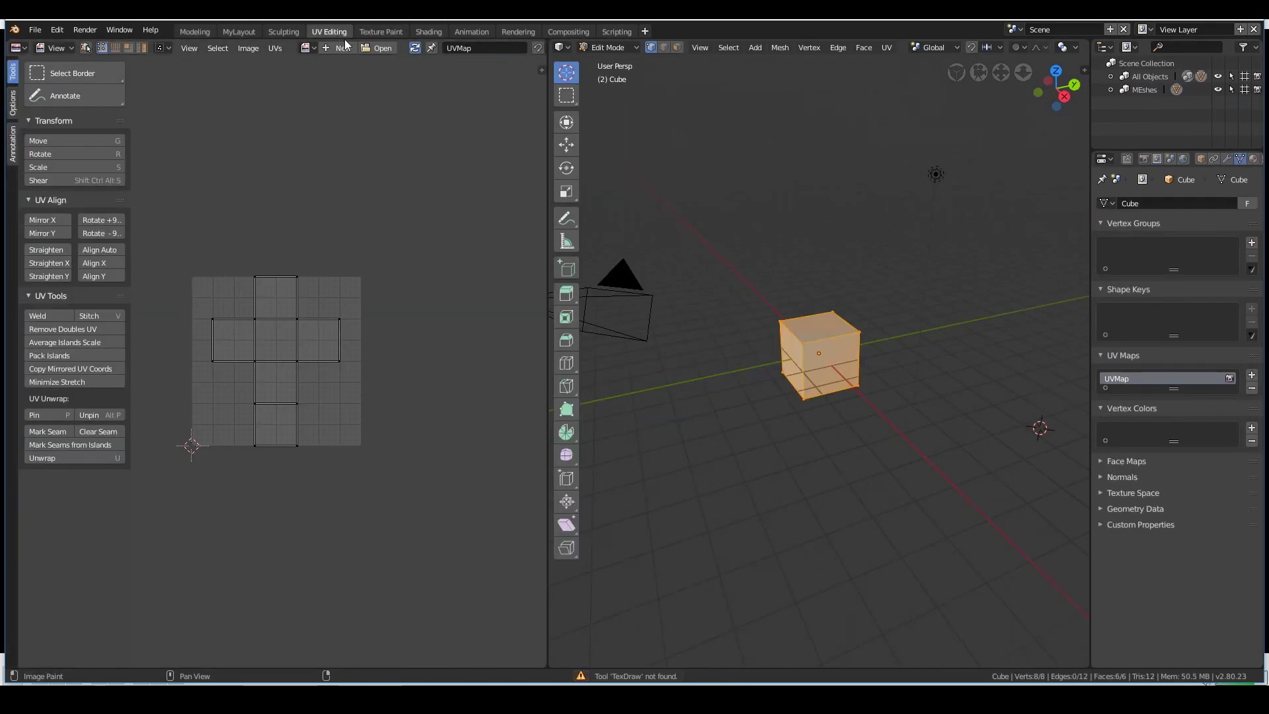
pyautogui.click(284, 31)
pyautogui.click(471, 31)
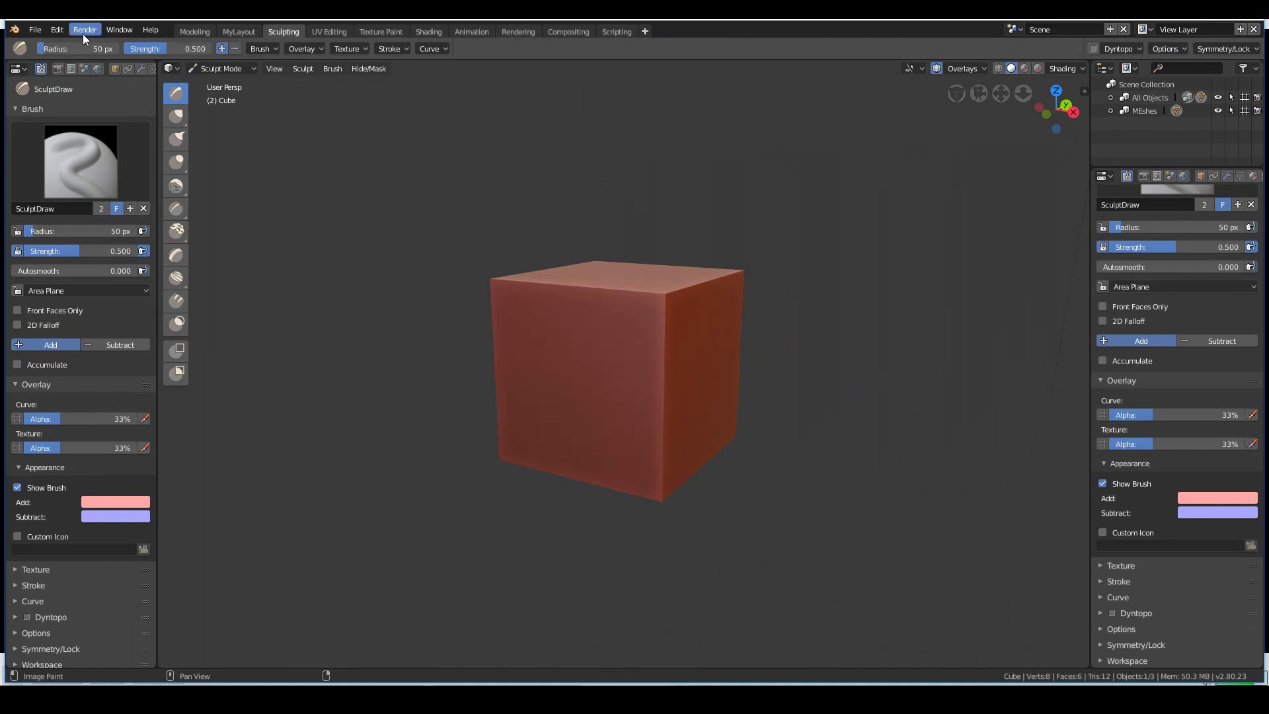
pyautogui.click(185, 32)
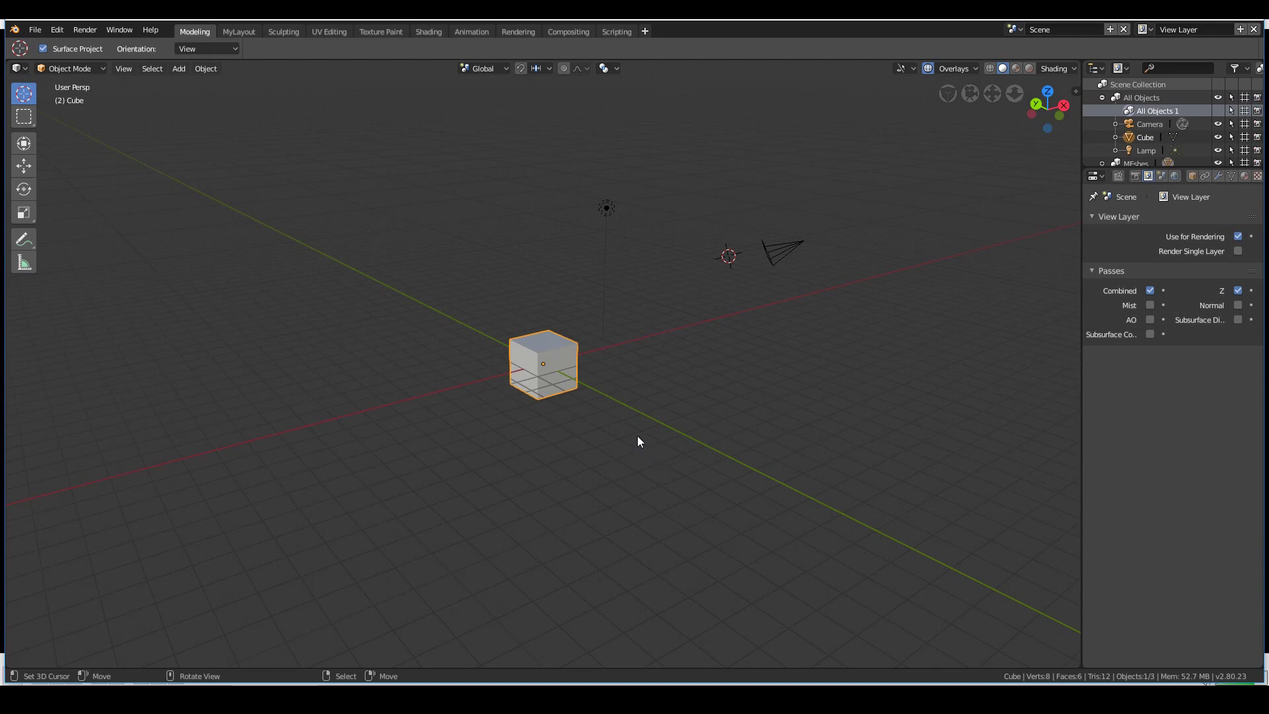
pyautogui.click(153, 68)
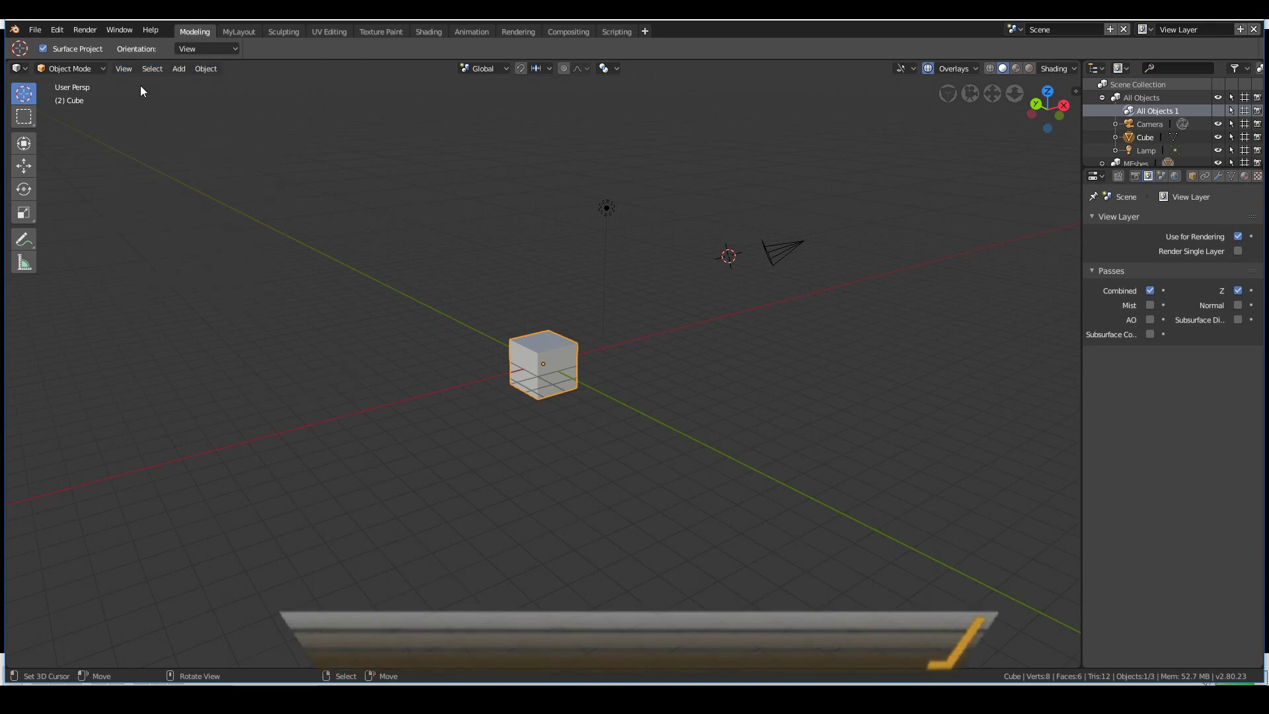
# Step: Show the cube from the top, front and right viewpoints in turn
pyautogui.click(125, 70)
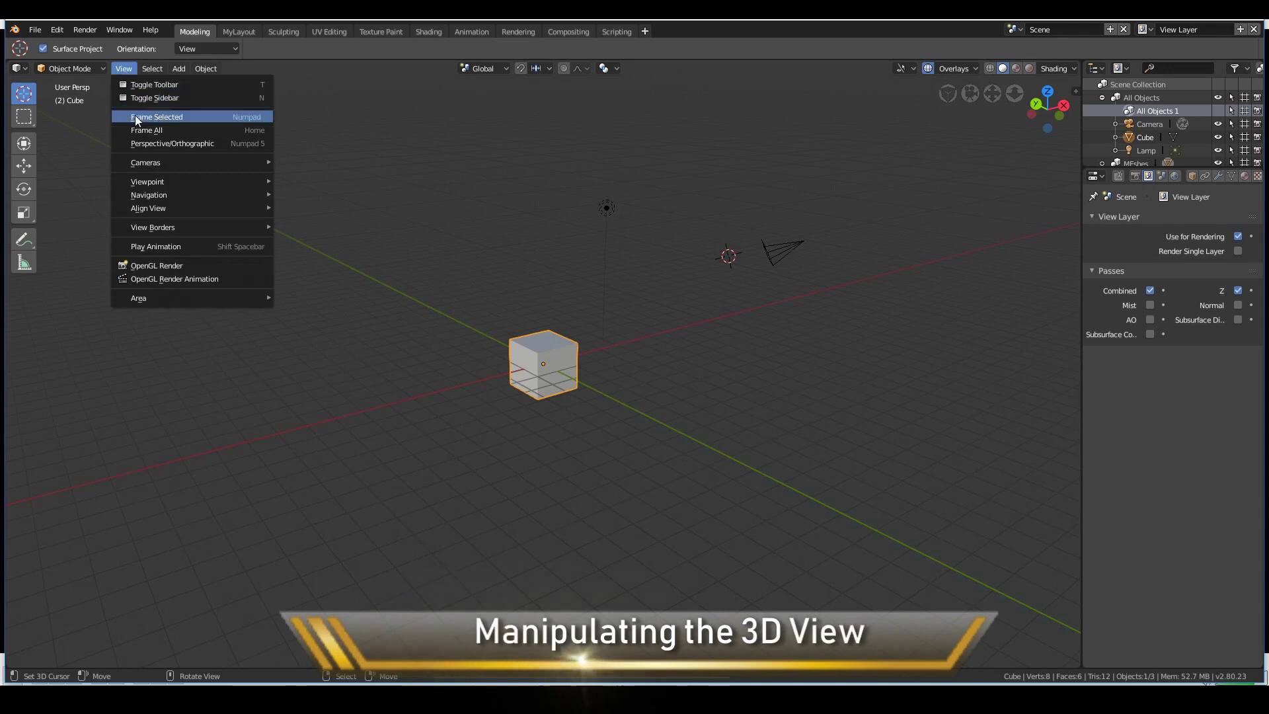
pyautogui.moveTo(147, 183)
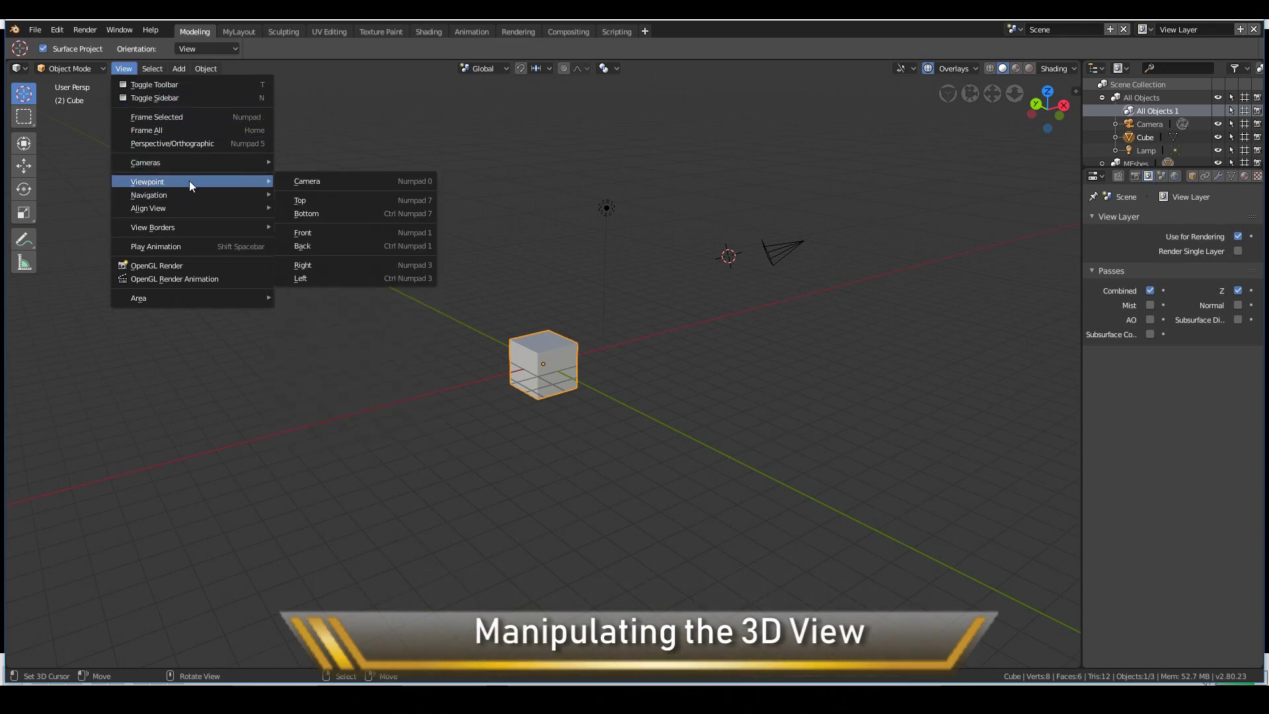
pyautogui.click(354, 199)
pyautogui.click(124, 70)
pyautogui.moveTo(196, 183)
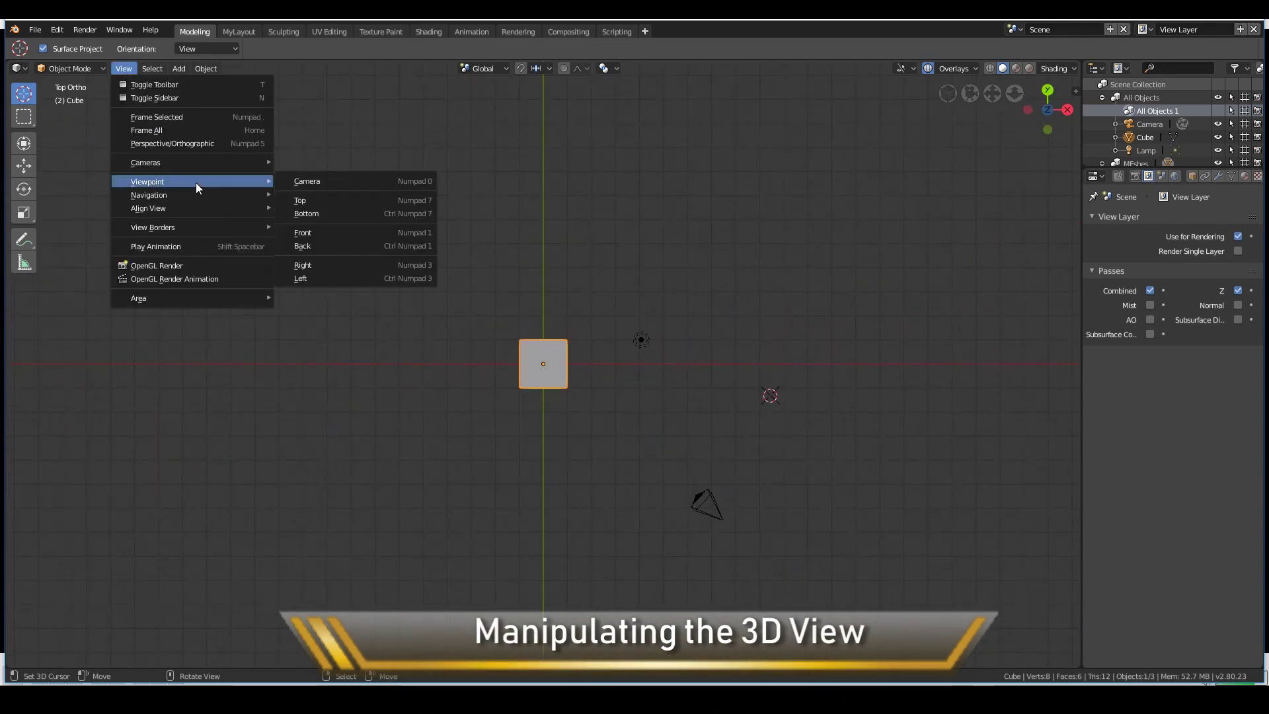
pyautogui.click(331, 230)
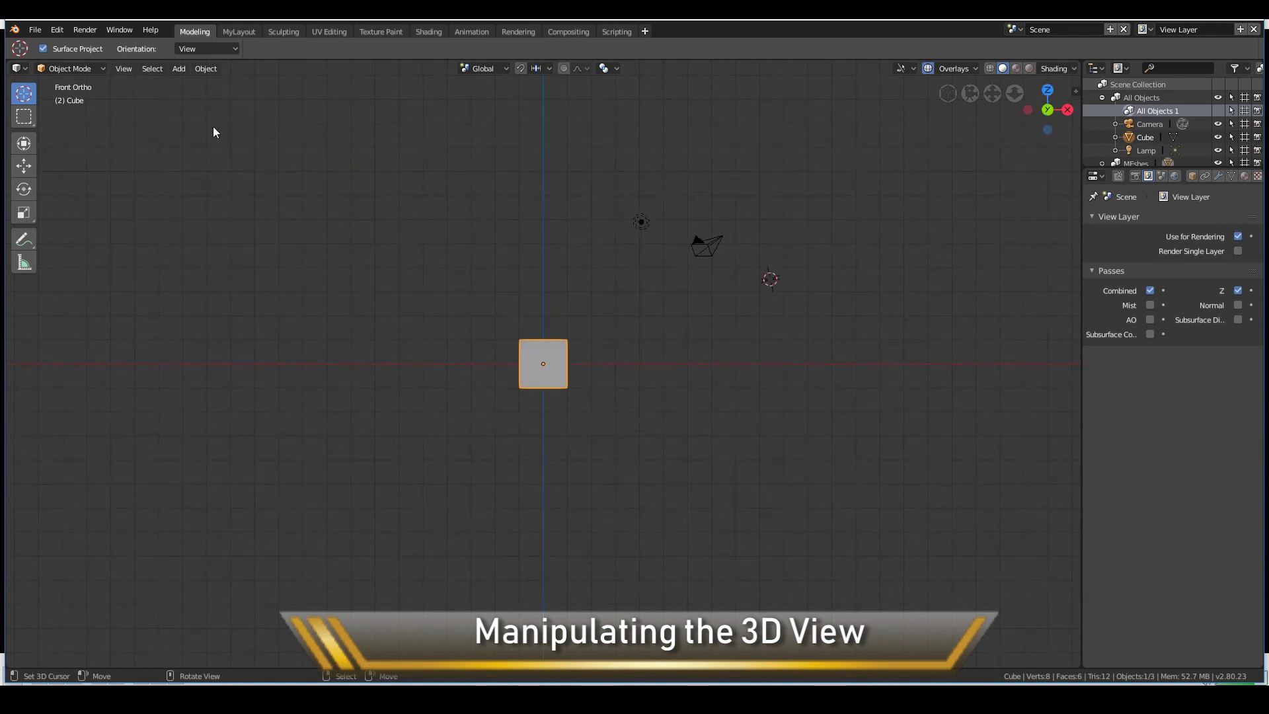
pyautogui.click(125, 69)
pyautogui.press('KP_3')
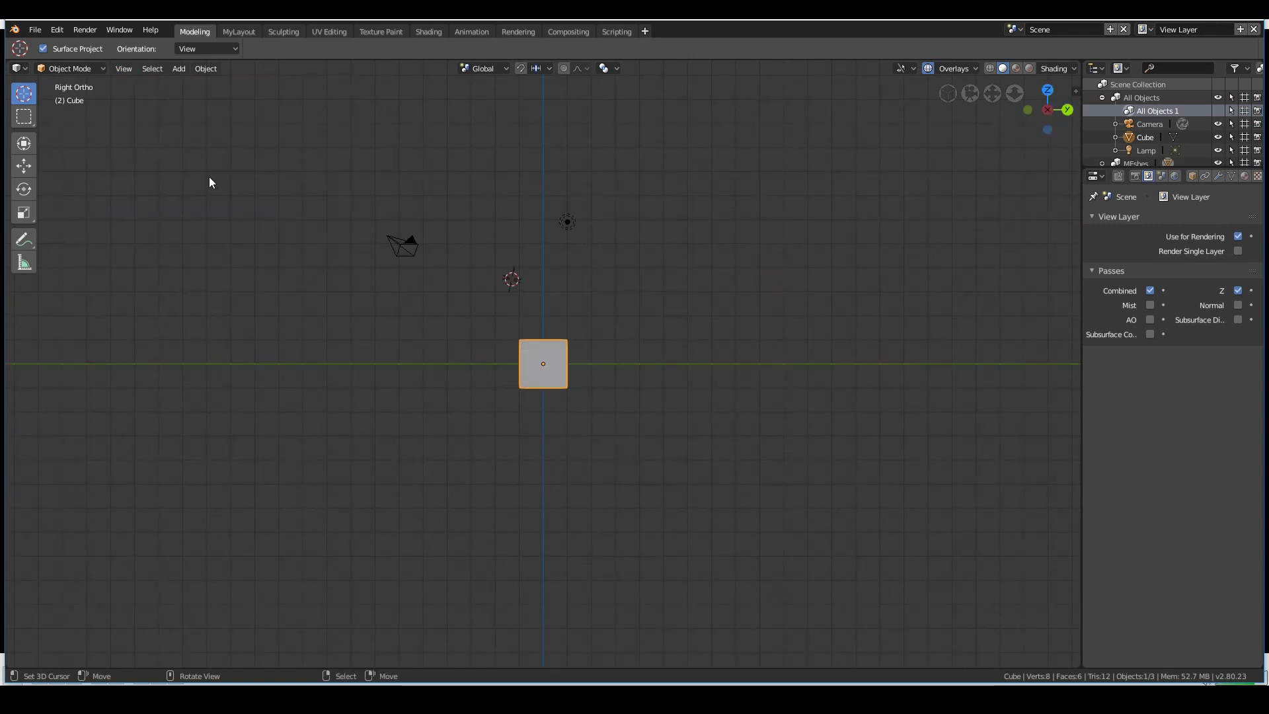
# Step: Cycle the 3D view through the front, back, right, left and top viewpoints, ending on the front
pyautogui.click(127, 68)
pyautogui.moveTo(165, 181)
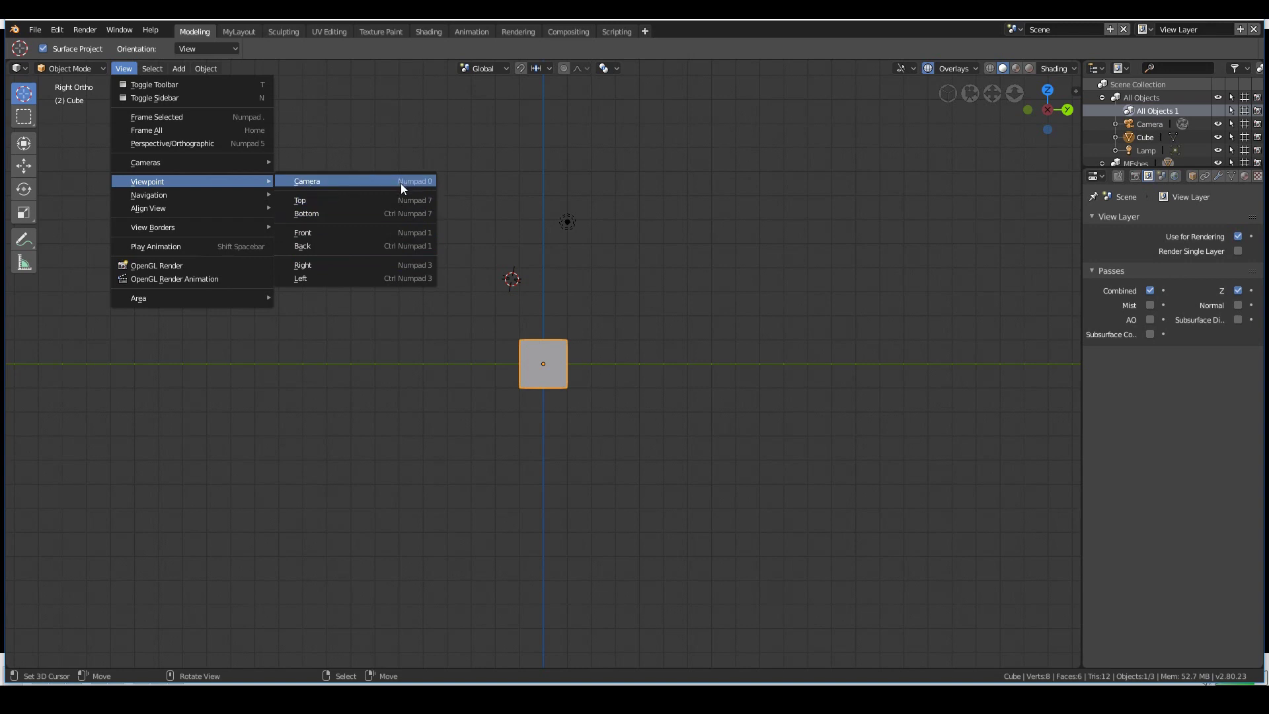
pyautogui.click(375, 232)
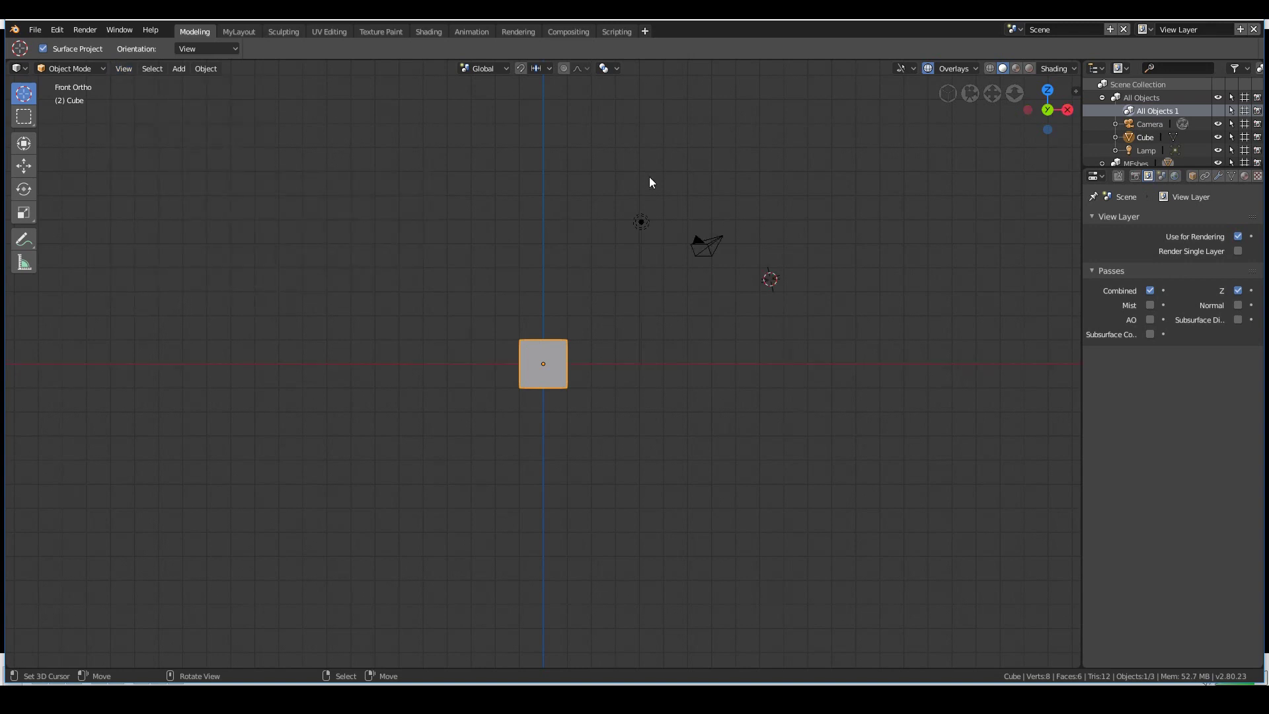
pyautogui.press('ctrl+KP_1')
pyautogui.press('KP_3')
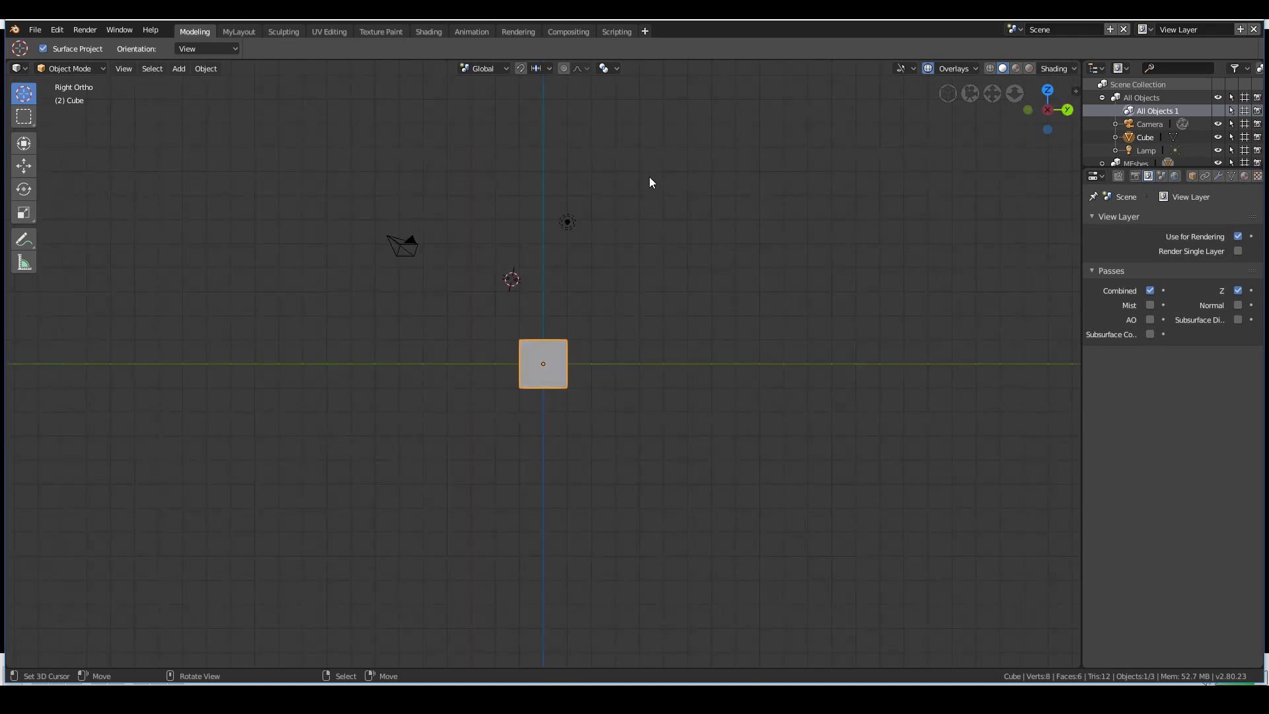
pyautogui.press('ctrl+KP_3')
pyautogui.press('KP_7')
pyautogui.press('KP_1')
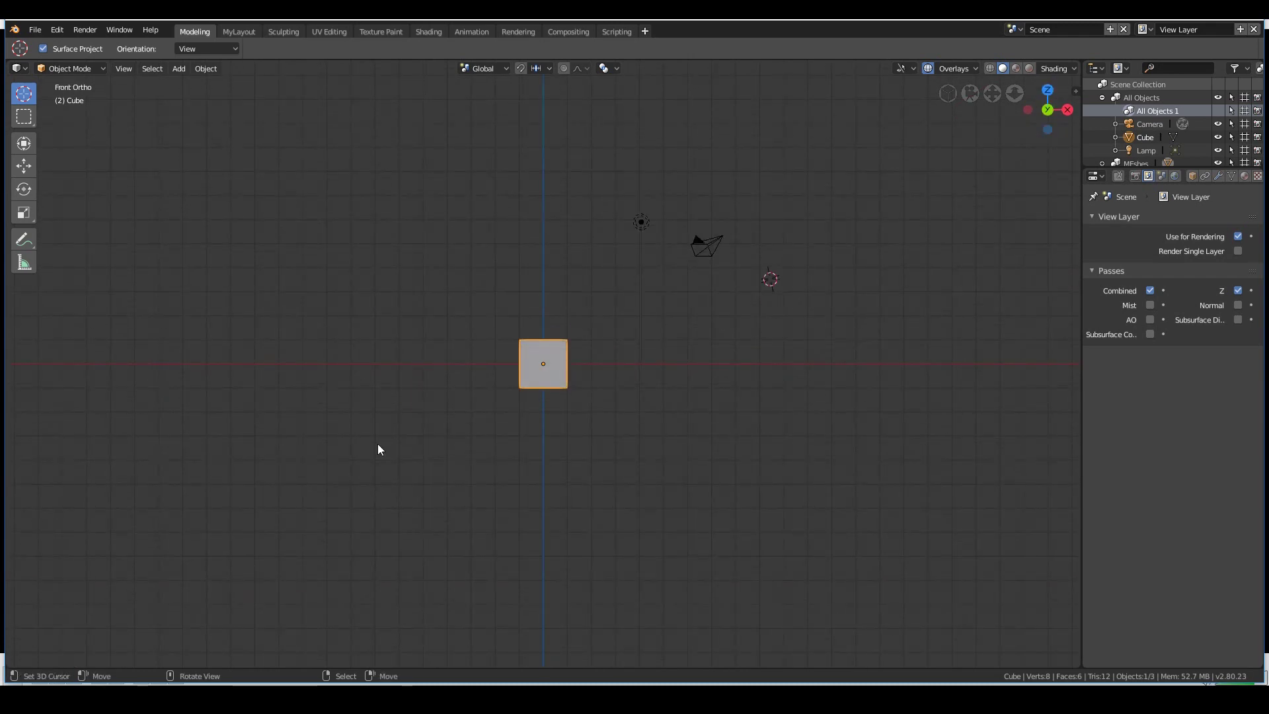
# Step: Rotate the 3D view around the cube in fixed increments, and return to the front view
pyautogui.press('KP_8')
pyautogui.press('KP_6')
pyautogui.press('KP_6')
pyautogui.press('KP_6')
pyautogui.press('KP_6')
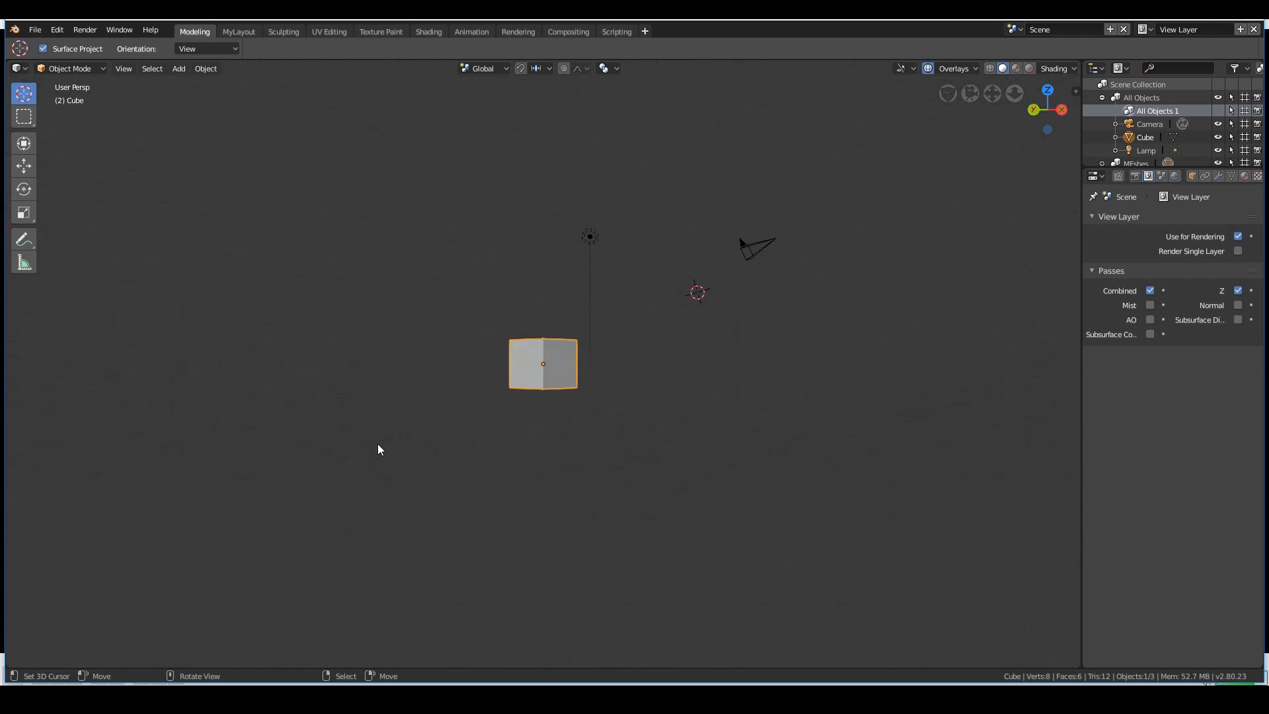
pyautogui.press('KP_6')
pyautogui.press('KP_6')
pyautogui.press('KP_6')
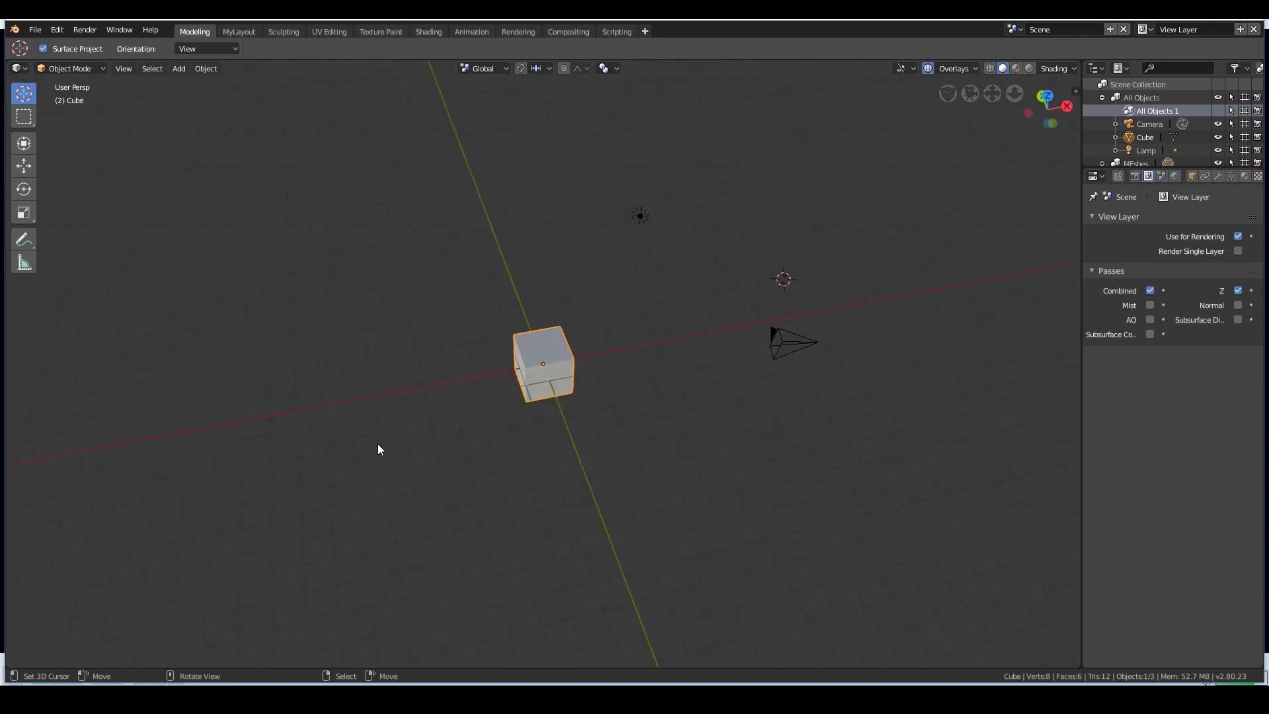
pyautogui.press('KP_6')
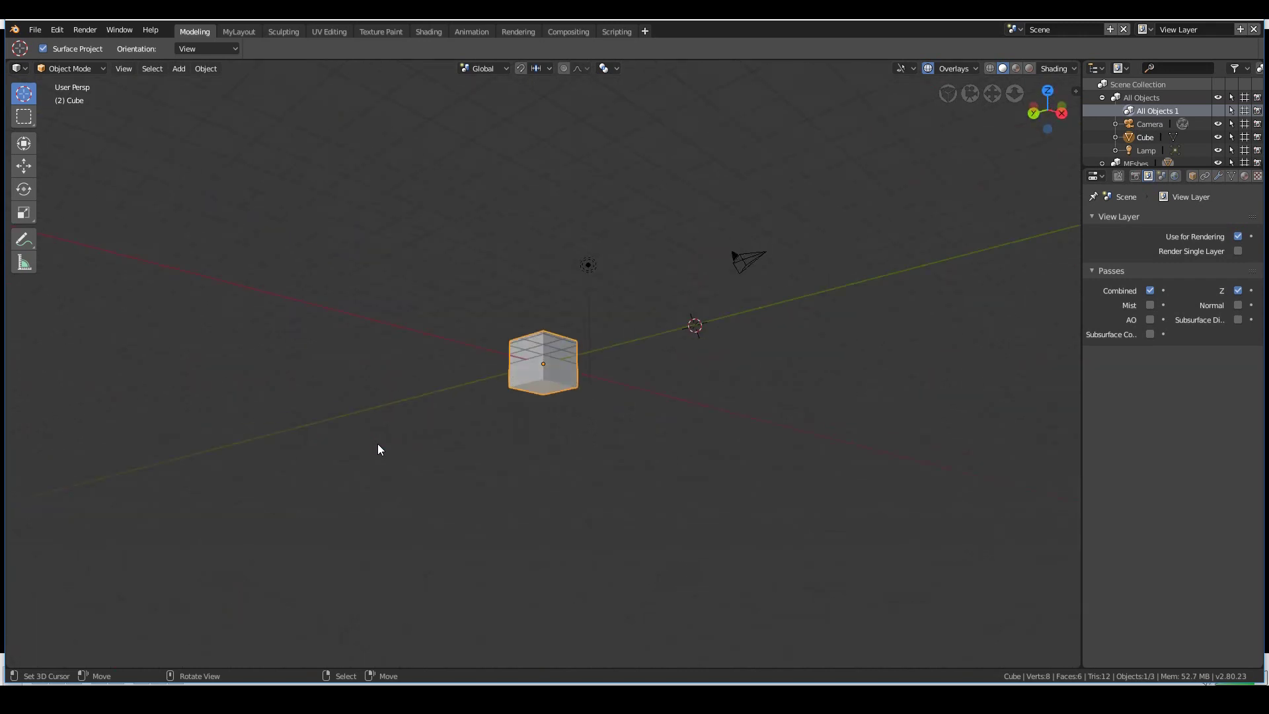
pyautogui.press('KP_1')
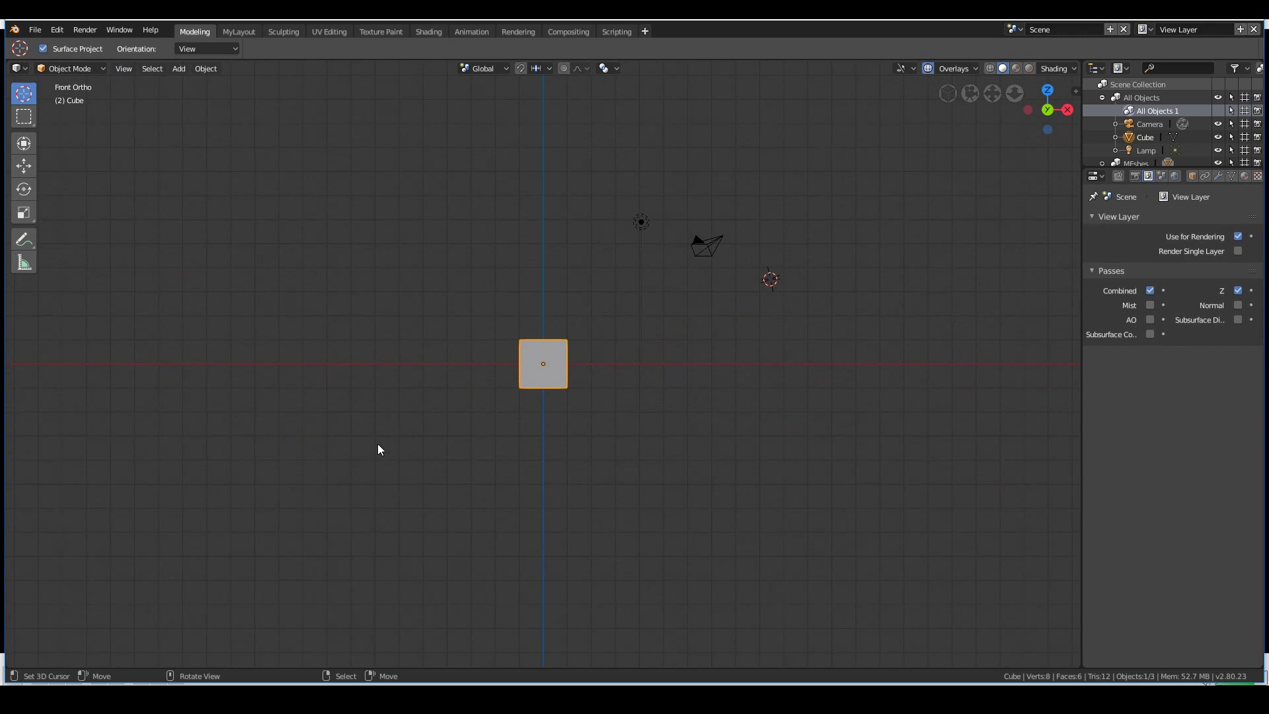
# Step: Toggle the front view back and forth between perspective and orthographic projection
pyautogui.press('KP_5')
pyautogui.press('KP_5')
pyautogui.press('KP_5')
pyautogui.press('KP_5')
# Step: Orbit the 3D view to an angled perspective of the cube, and pan the cube off centre
pyautogui.moveTo(345, 425); pyautogui.dragTo(407, 452, button='middle')
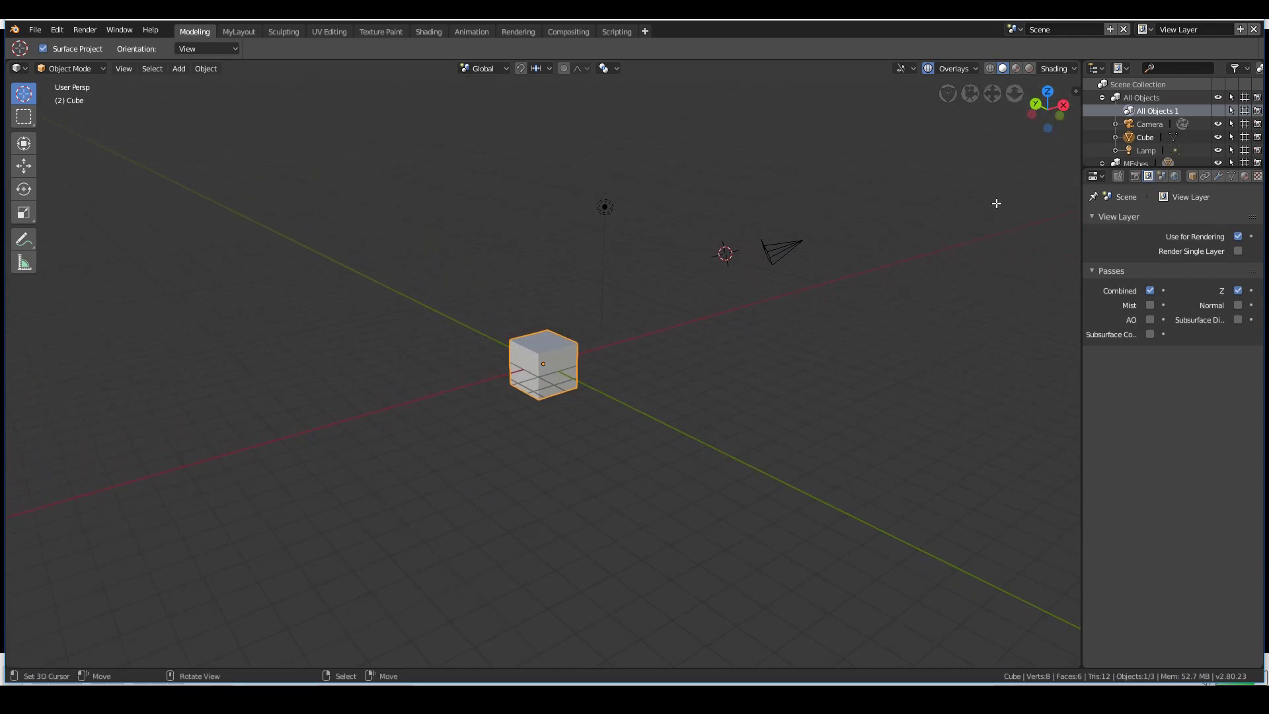
pyautogui.moveTo(1042, 100); pyautogui.dragTo(730, 311)
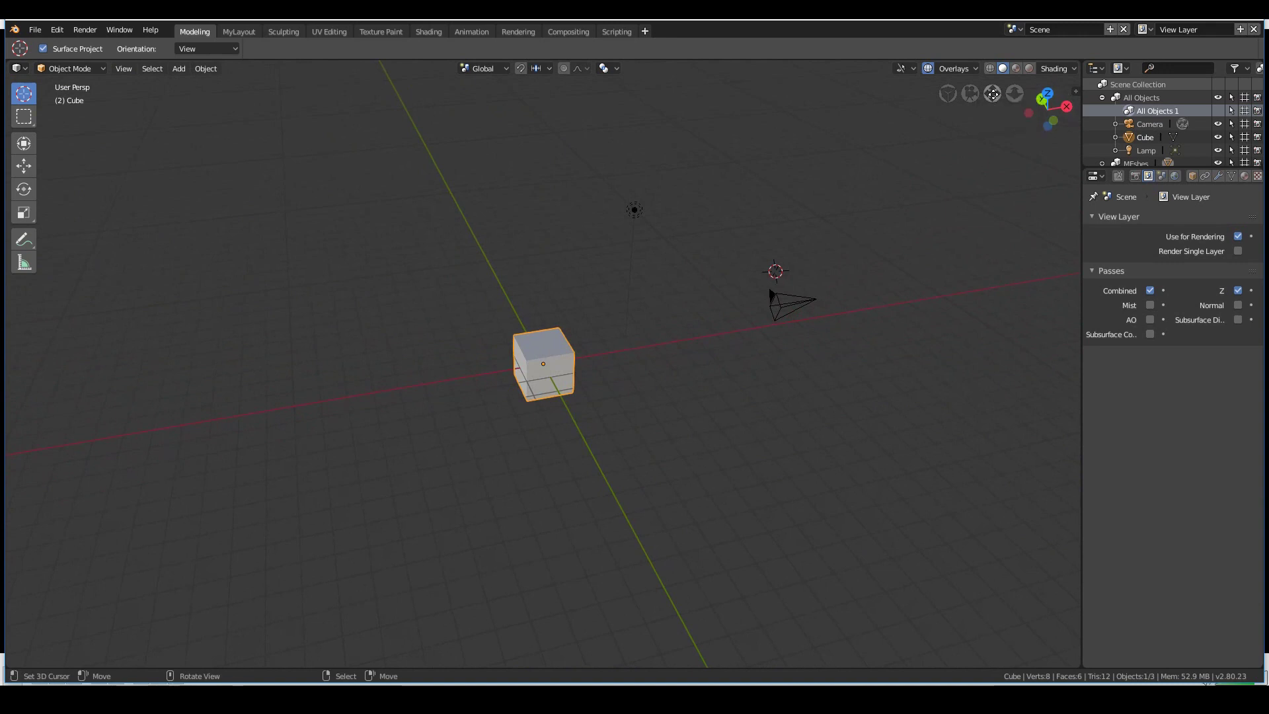
pyautogui.moveTo(993, 94); pyautogui.dragTo(1014, 63)
pyautogui.moveTo(894, 309); pyautogui.dragTo(926, 297, button='middle')
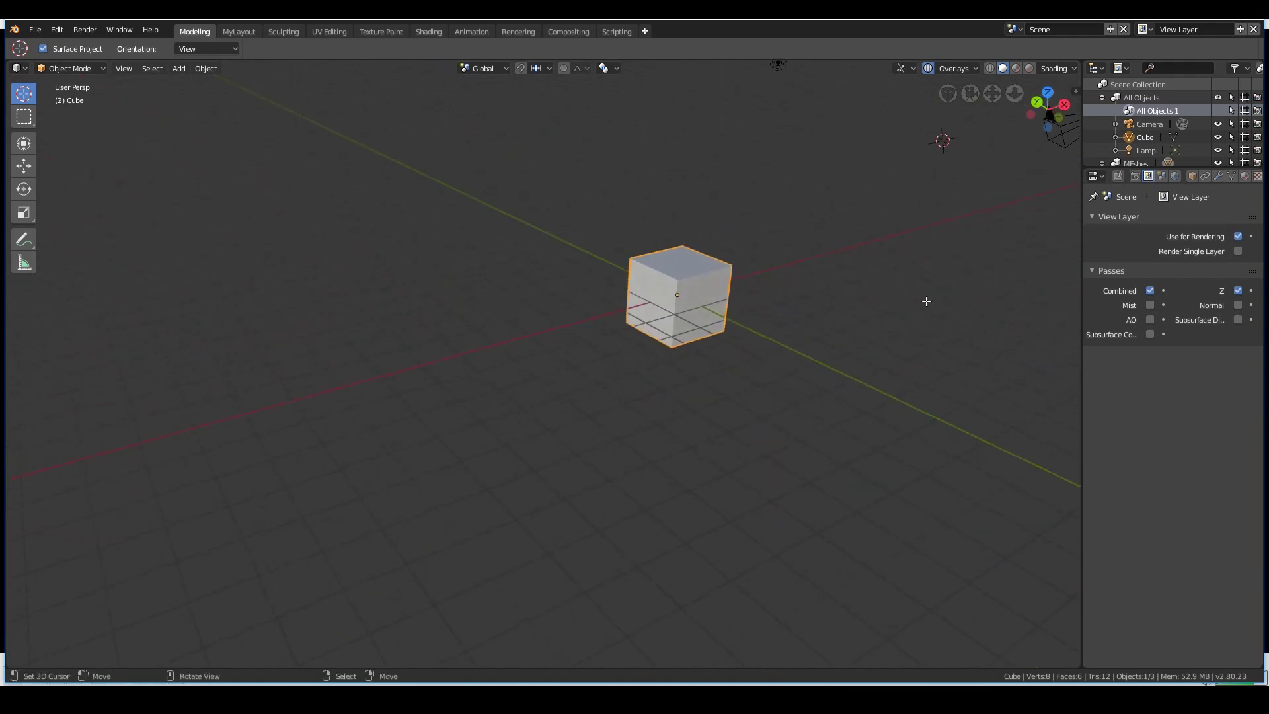
# Step: Switch to the camera view and back to the free perspective view twice
pyautogui.click(973, 93)
pyautogui.click(973, 94)
pyautogui.scroll(3, 689, 229)
pyautogui.press('KP_0')
pyautogui.press('KP_0')
# Step: Toggle the angled view of the cube between orthographic and perspective projection, ending in perspective
pyautogui.click(953, 95)
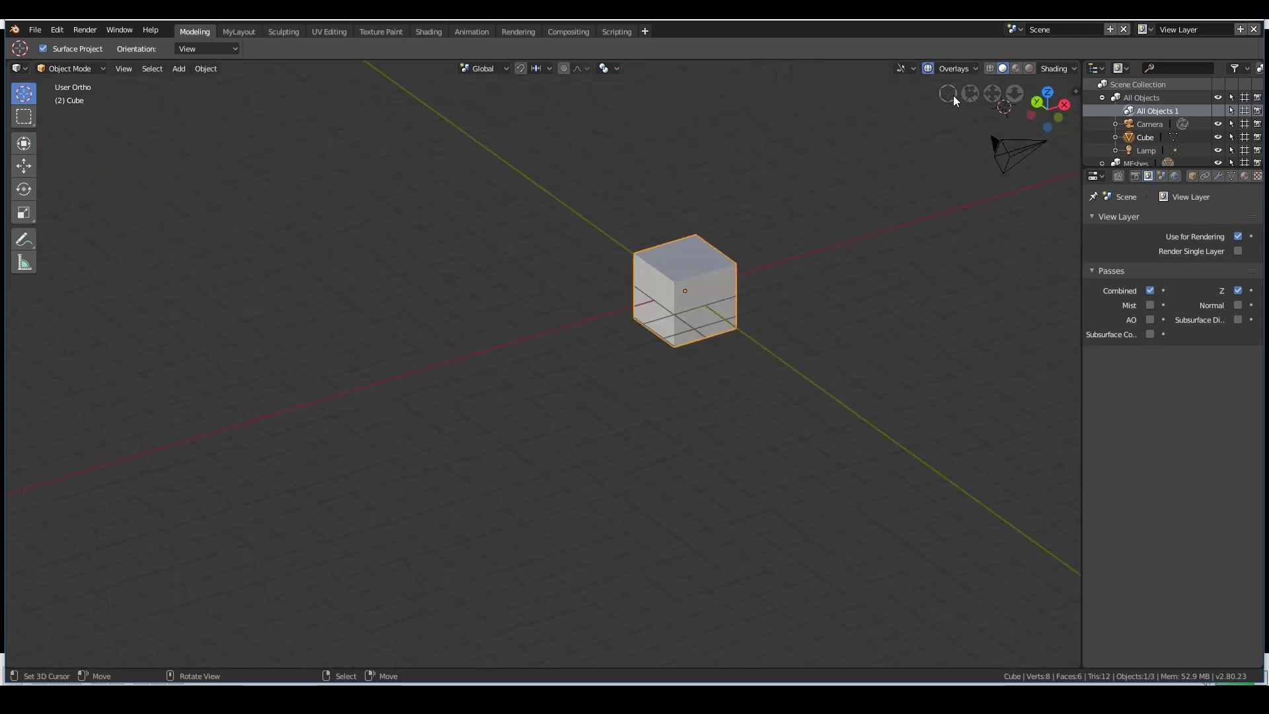
pyautogui.click(950, 94)
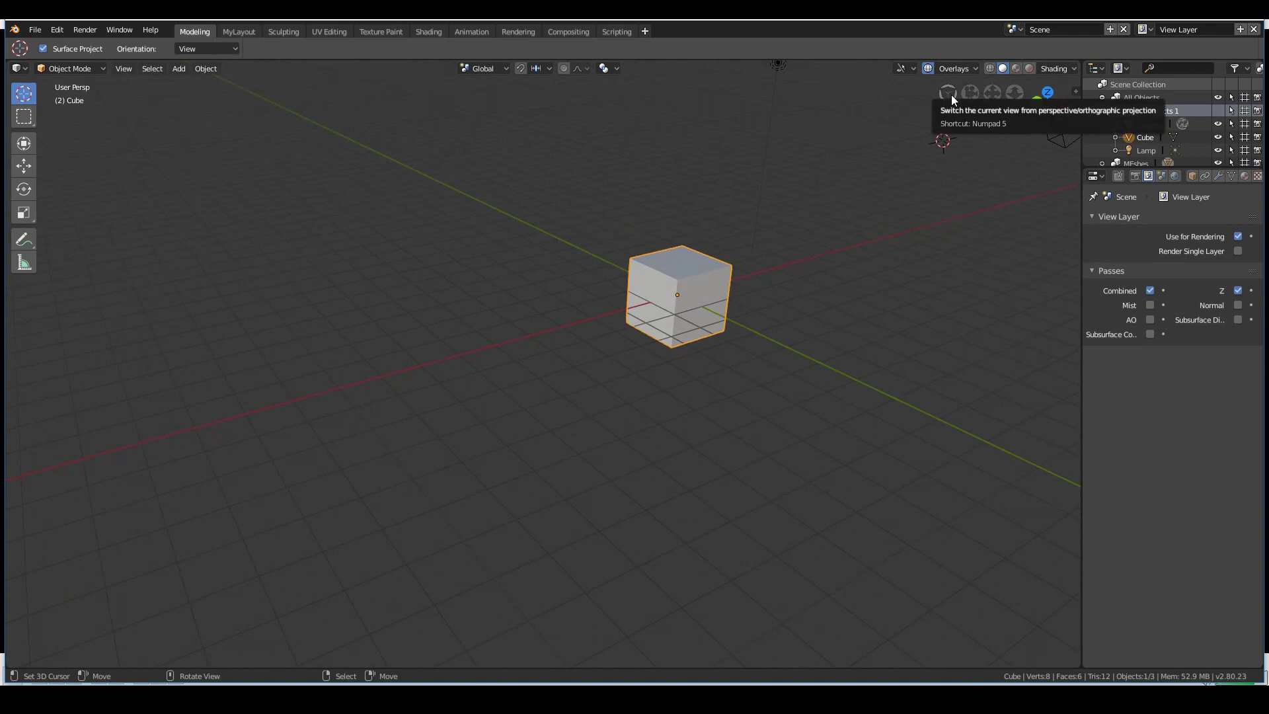
pyautogui.click(950, 94)
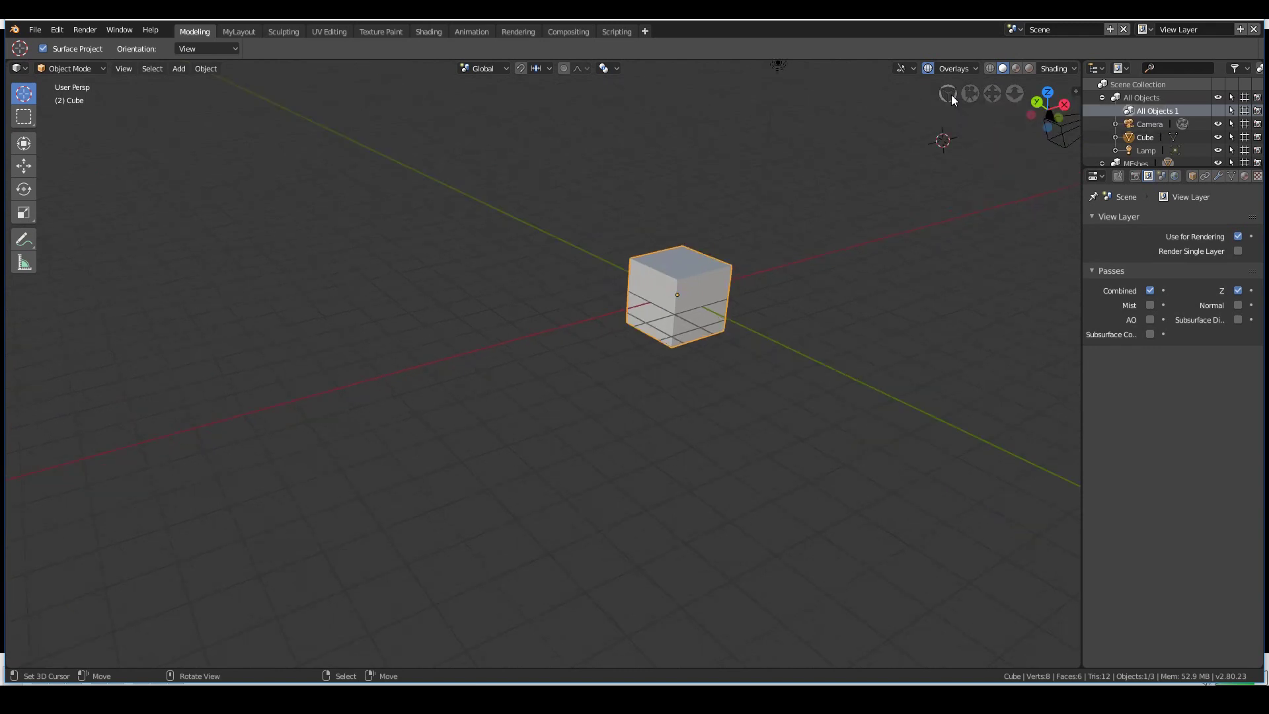
pyautogui.click(950, 94)
# Step: Orbit around the cube, pan it towards the centre of the 3D view and zoom in on it
pyautogui.moveTo(570, 255); pyautogui.dragTo(747, 352, button='middle')
pyautogui.scroll(2, 743, 345)
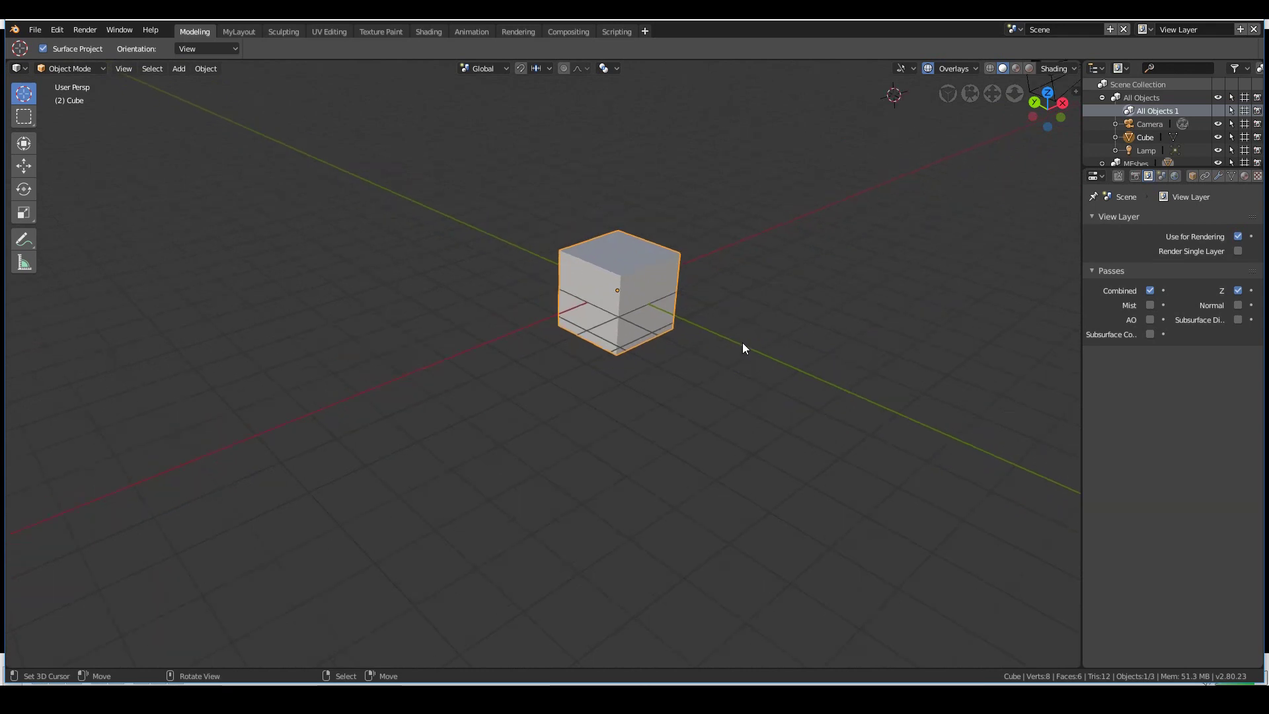
pyautogui.moveTo(648, 331); pyautogui.dragTo(588, 367, button='middle')
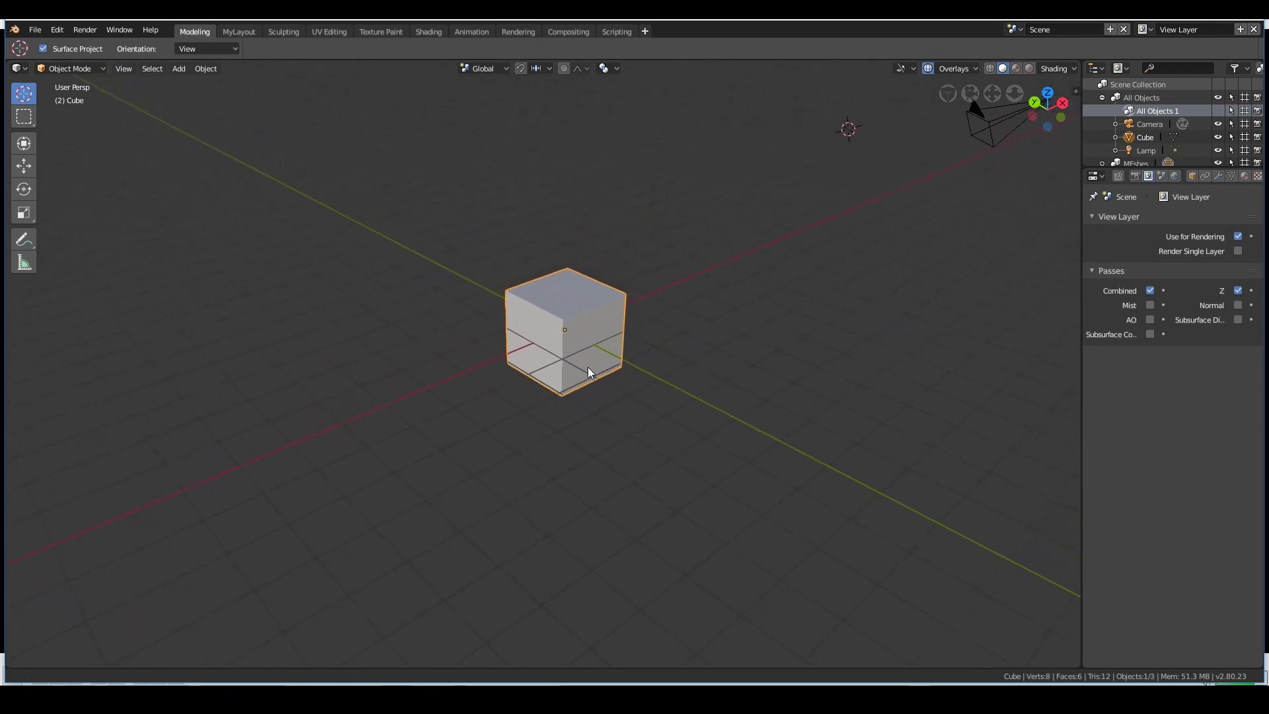
pyautogui.scroll(2, 694, 368)
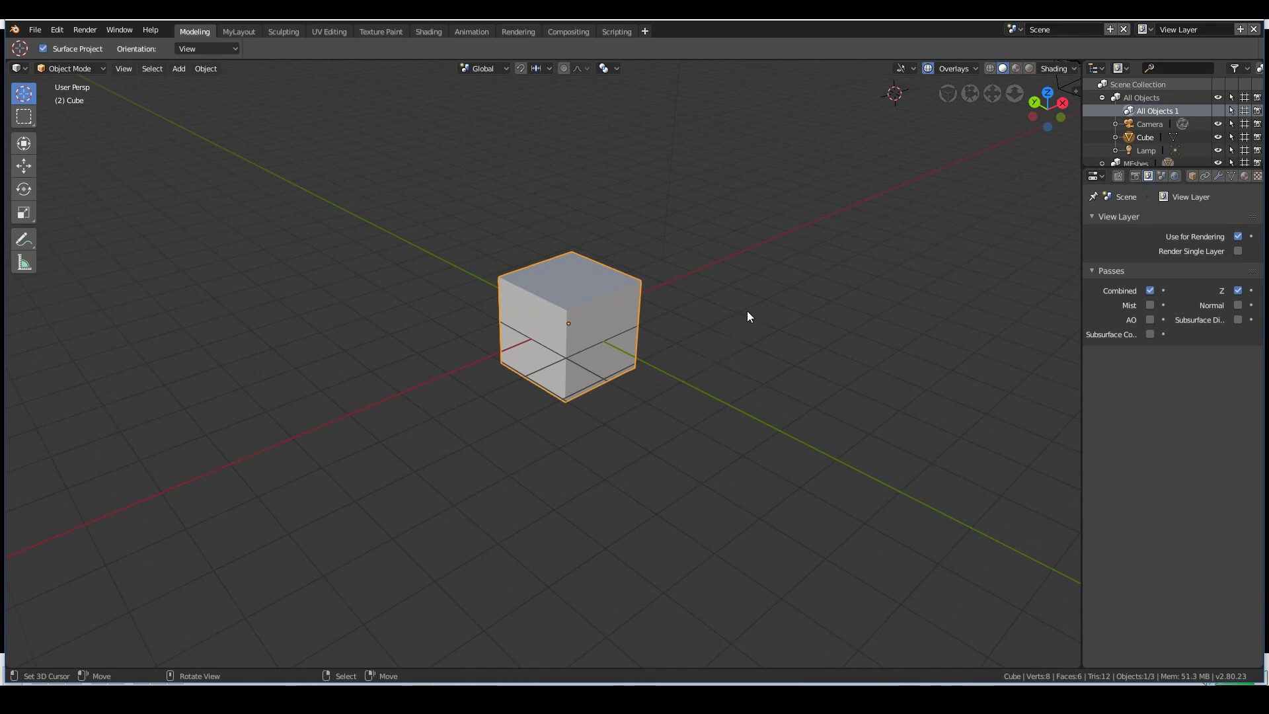
# Step: Use the View pie menu to show the cube from the bottom, left, front and right
pyautogui.press('`')
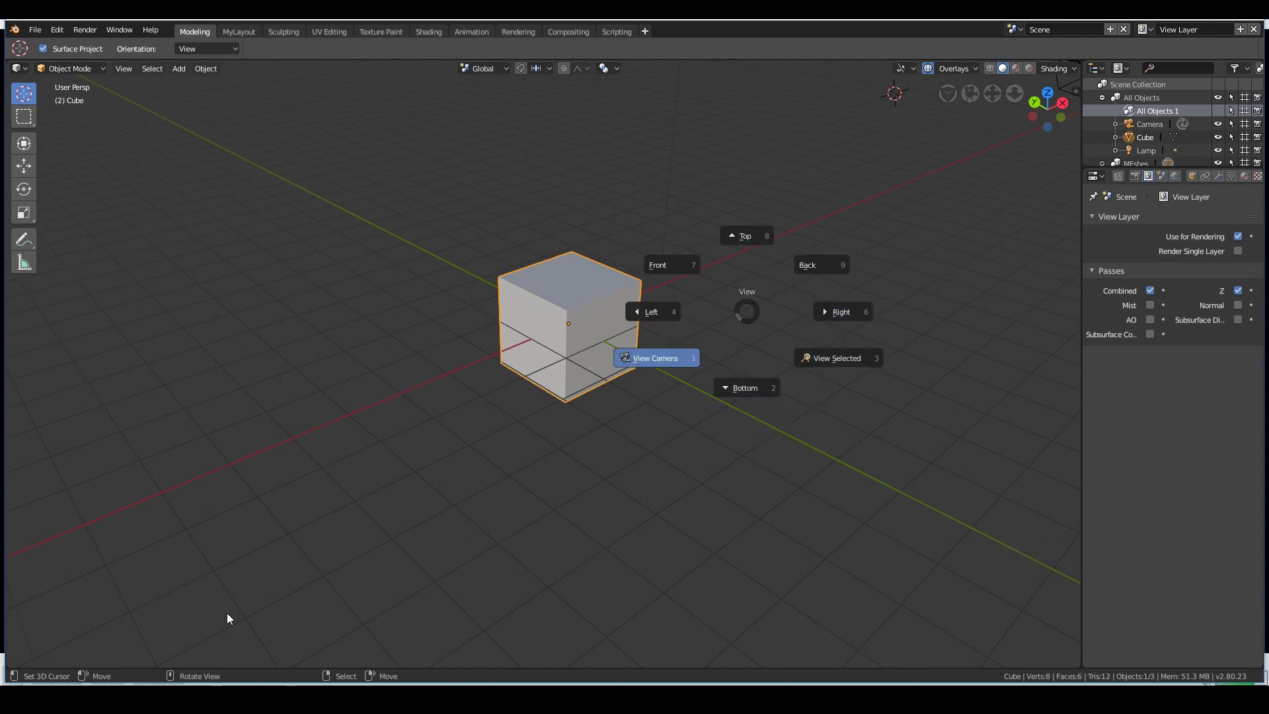
pyautogui.press('Escape')
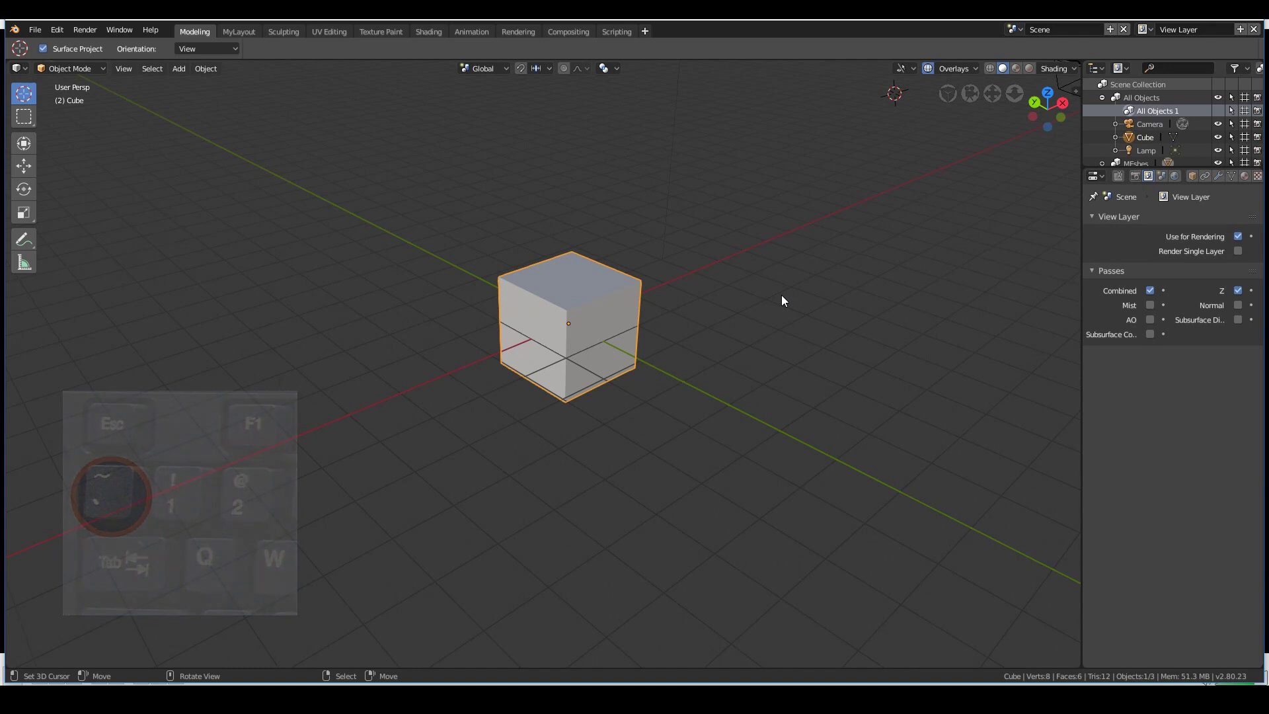
pyautogui.press('`')
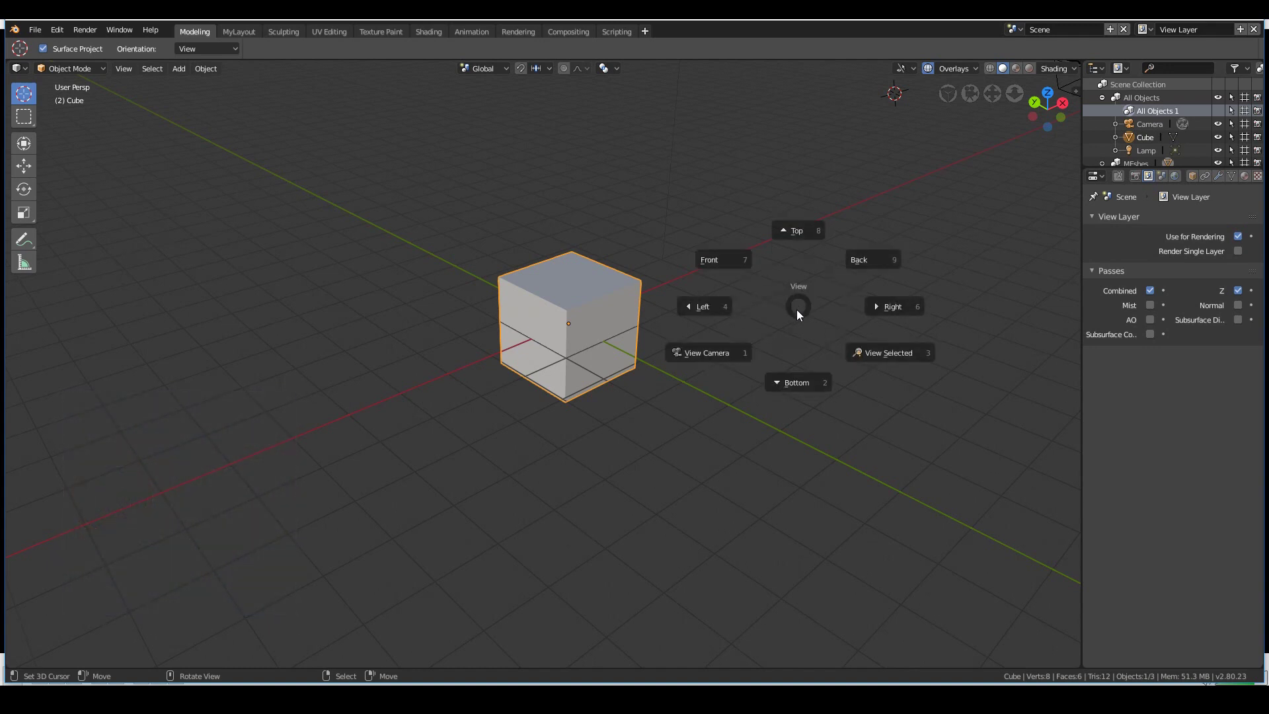
pyautogui.click(792, 381)
pyautogui.press('`')
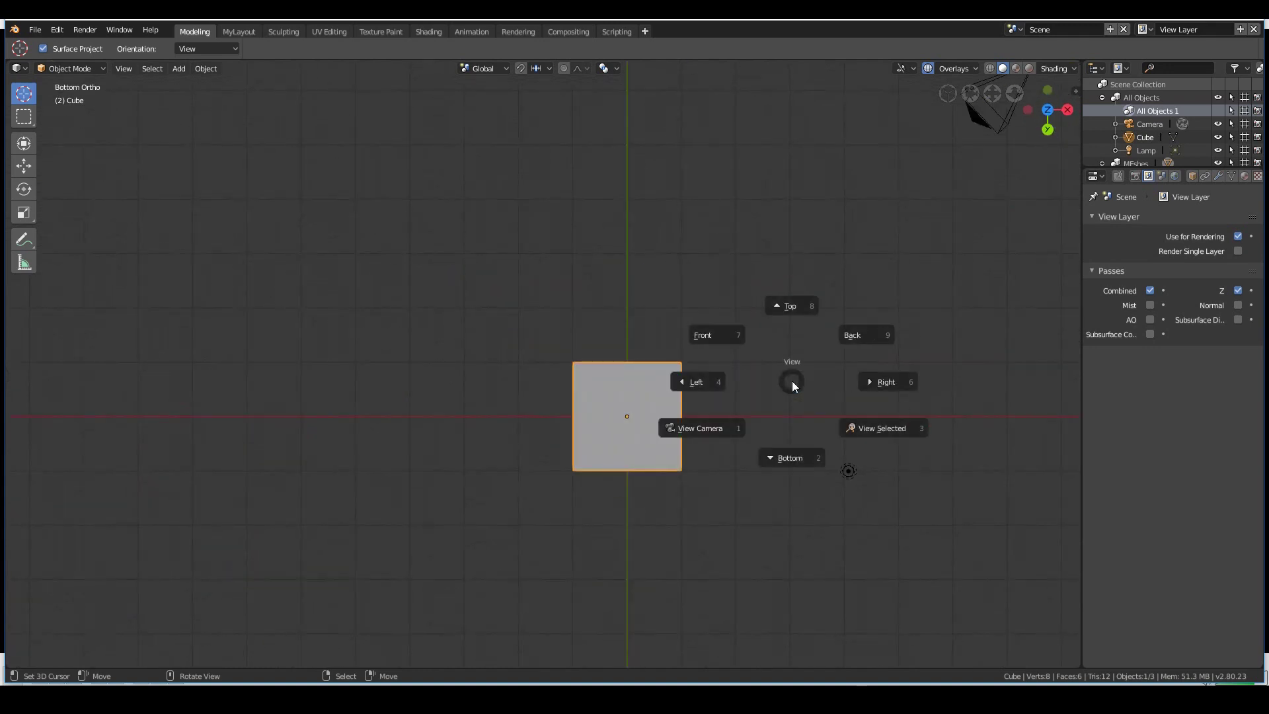
pyautogui.click(713, 378)
pyautogui.press('`')
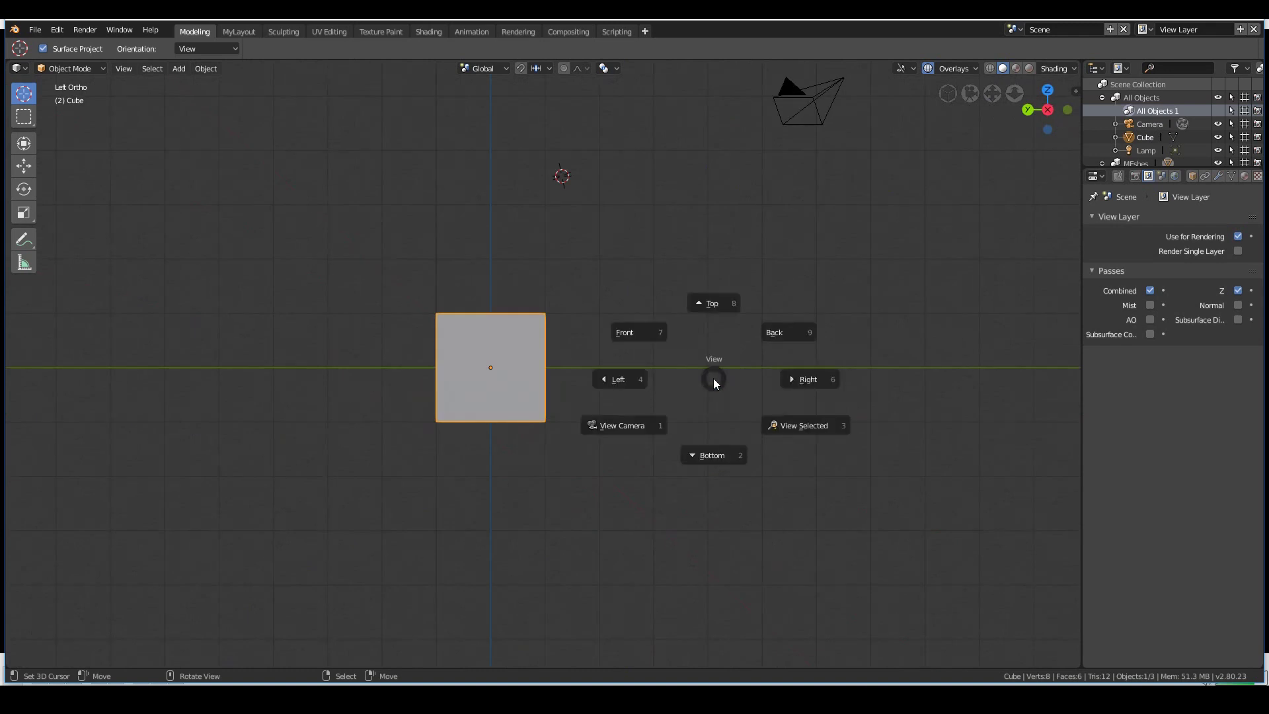
pyautogui.click(645, 340)
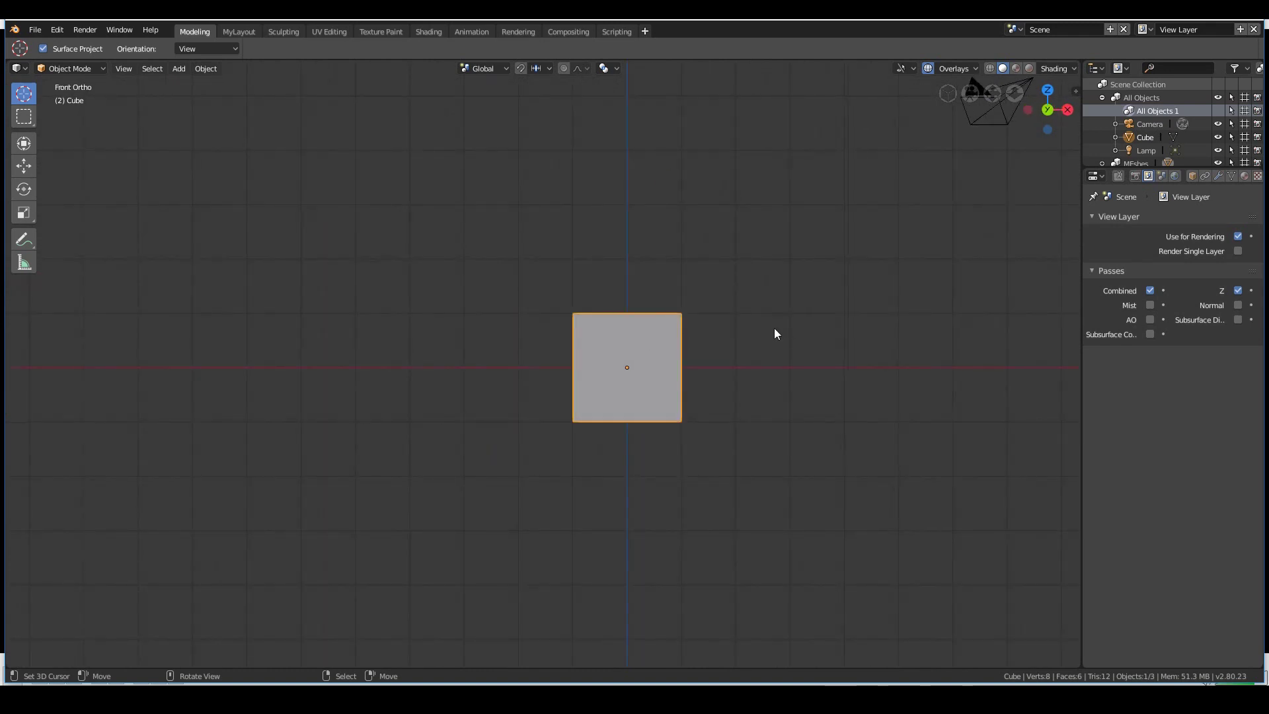
pyautogui.press('`')
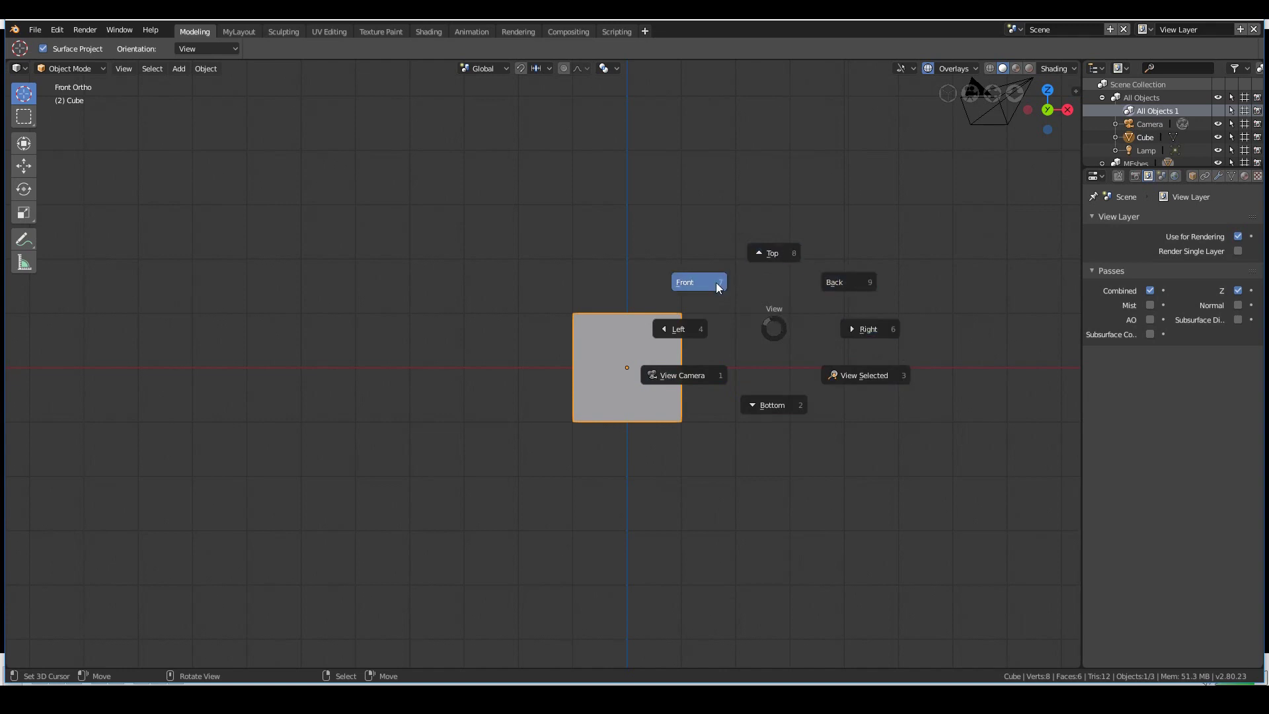
pyautogui.click(751, 319)
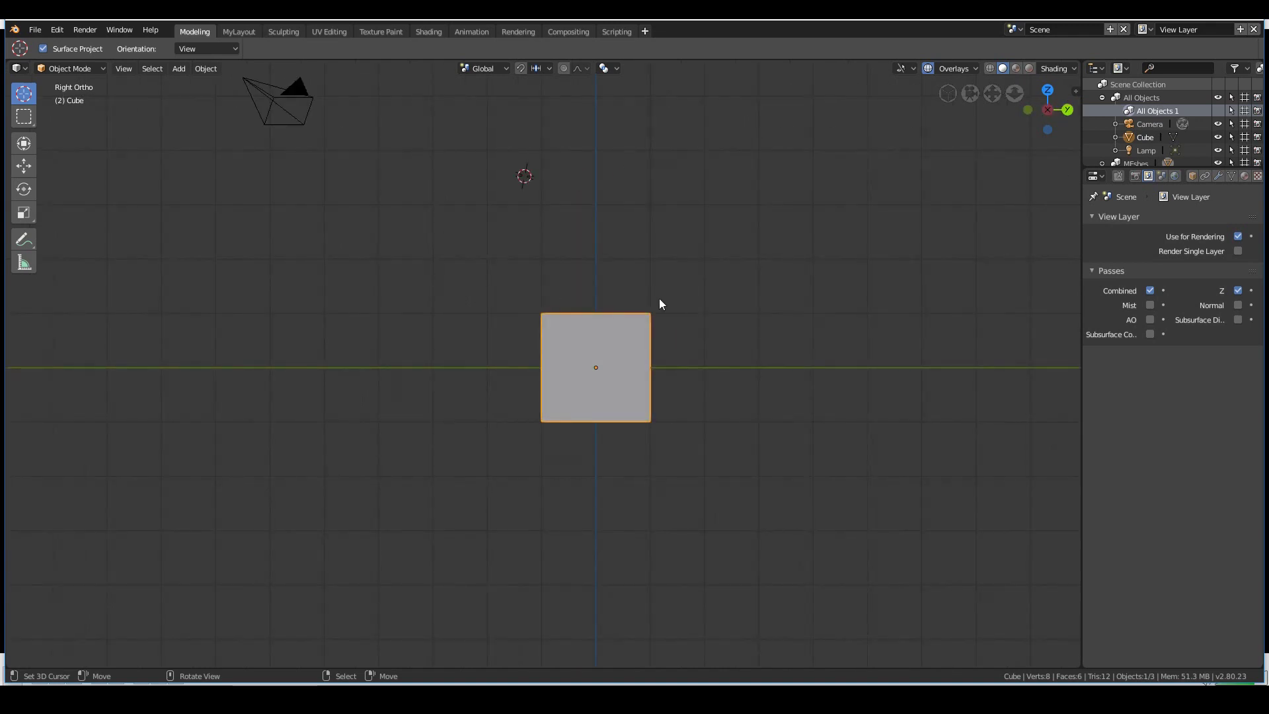
# Step: Show the cube from the front and orbit to an angled perspective view of its top
pyautogui.press('`')
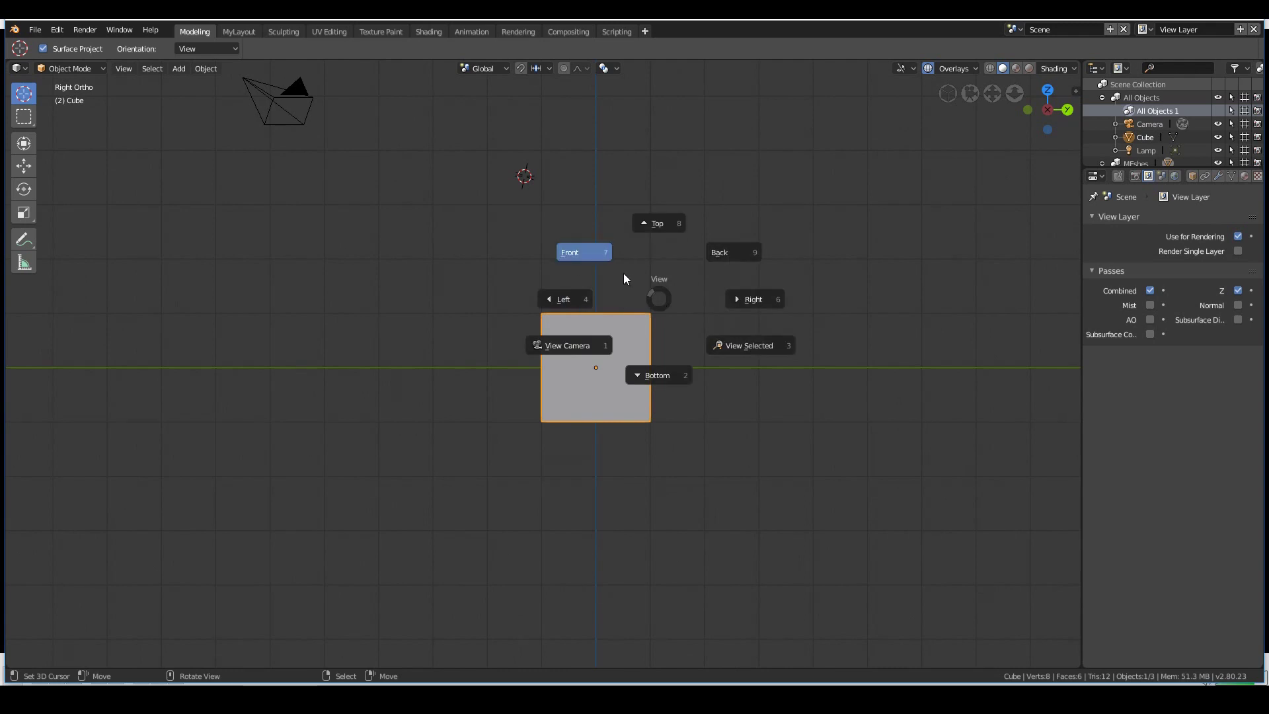
pyautogui.press('7')
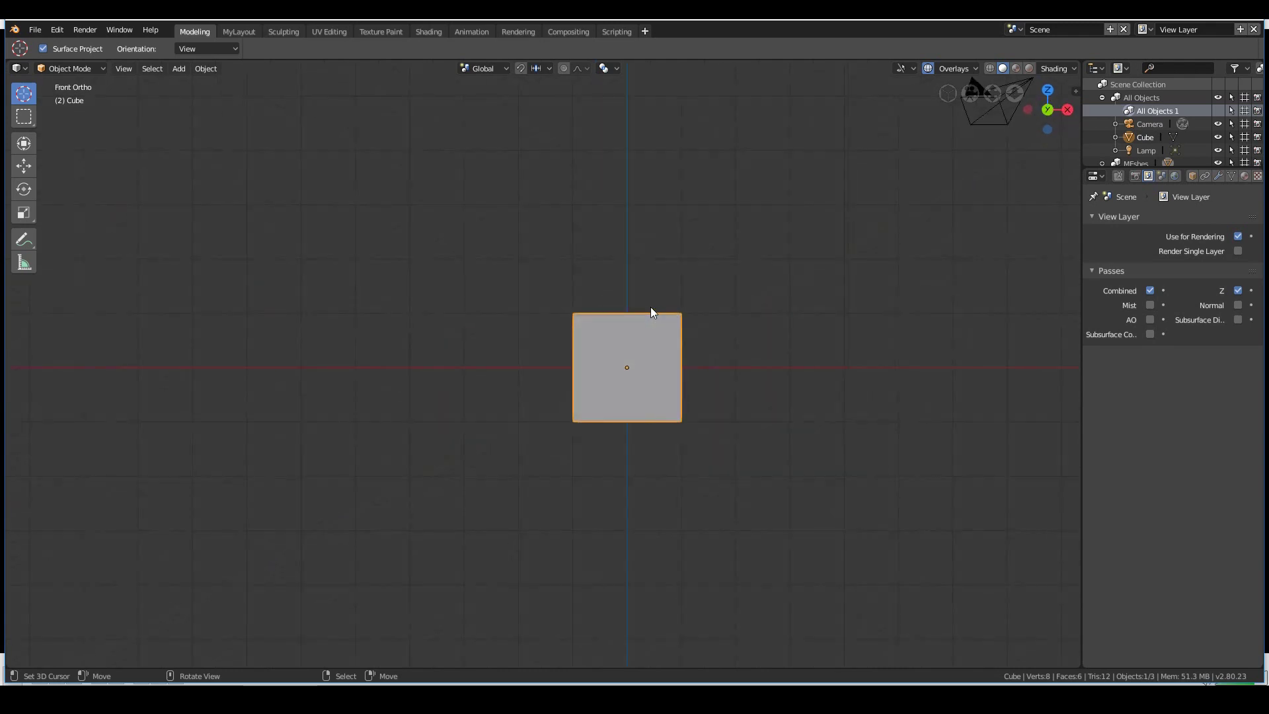
pyautogui.moveTo(650, 308)
pyautogui.mouseDown(button='middle')
pyautogui.moveTo(584, 304)
pyautogui.moveTo(659, 319)
pyautogui.mouseUp(button='middle')
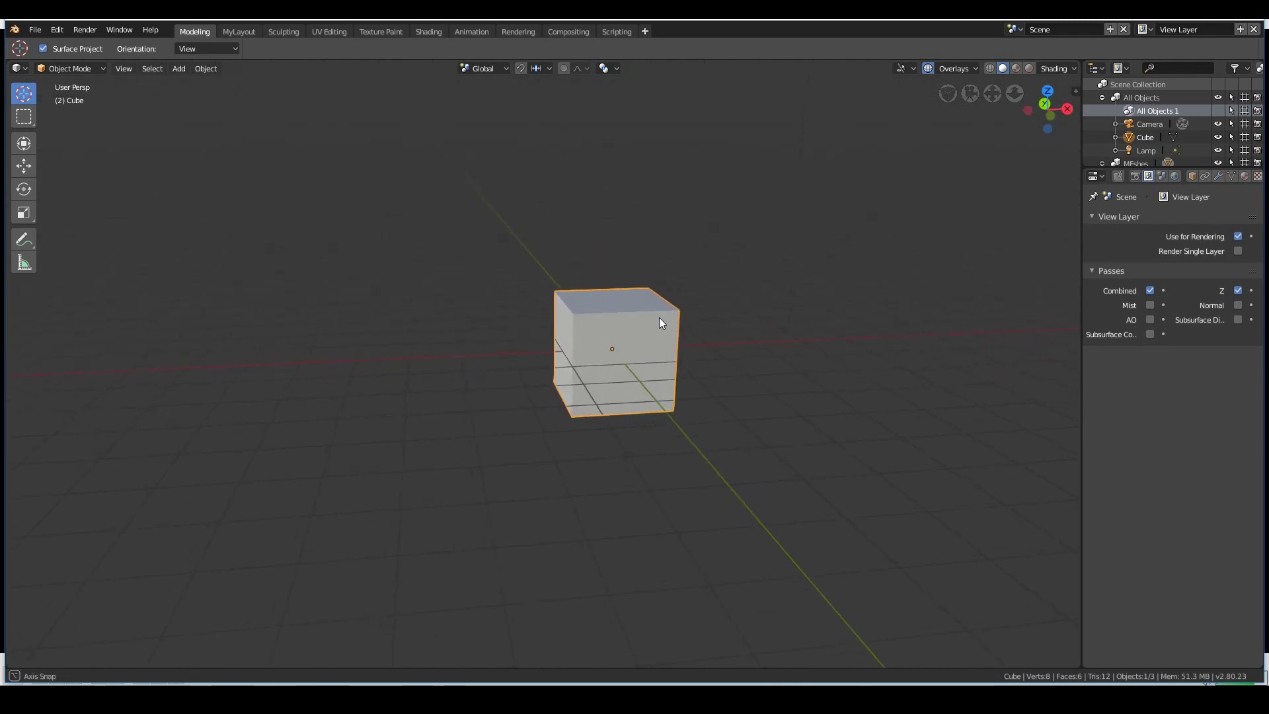
# Step: Use the View pie menu to show the cube from the left, right, front and bottom, ending with the front view
pyautogui.press('`')
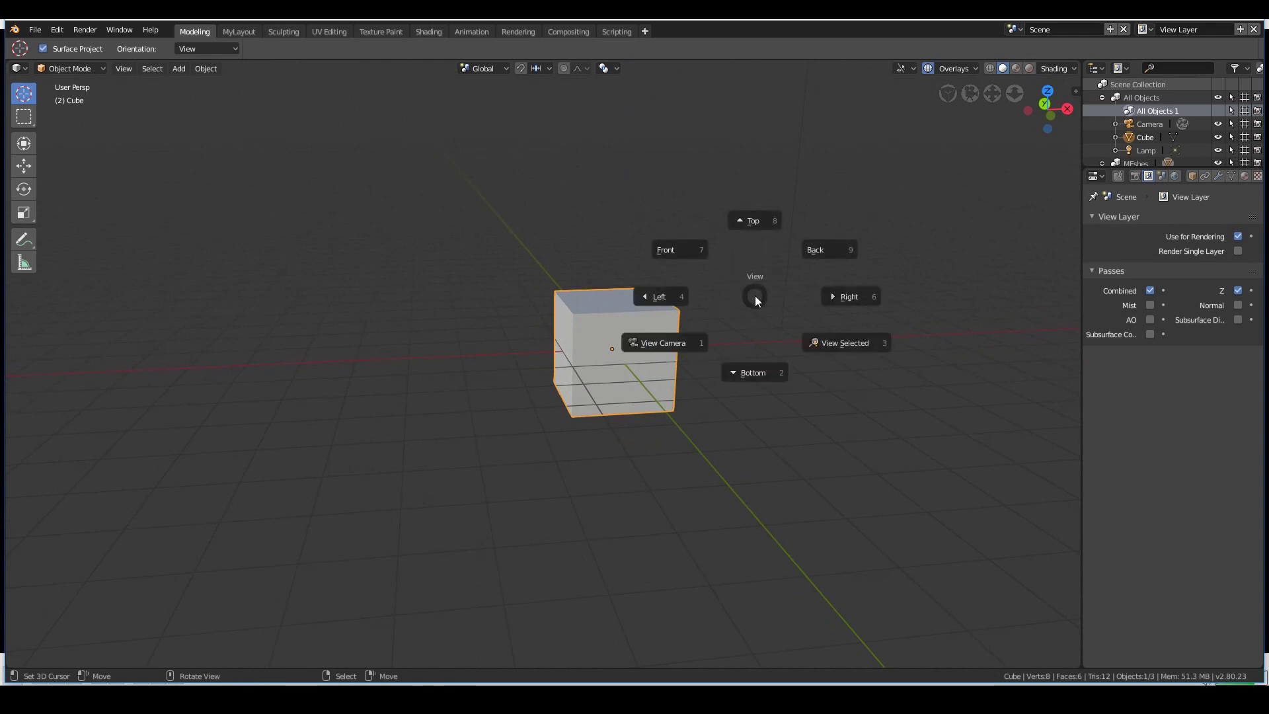
pyautogui.click(685, 302)
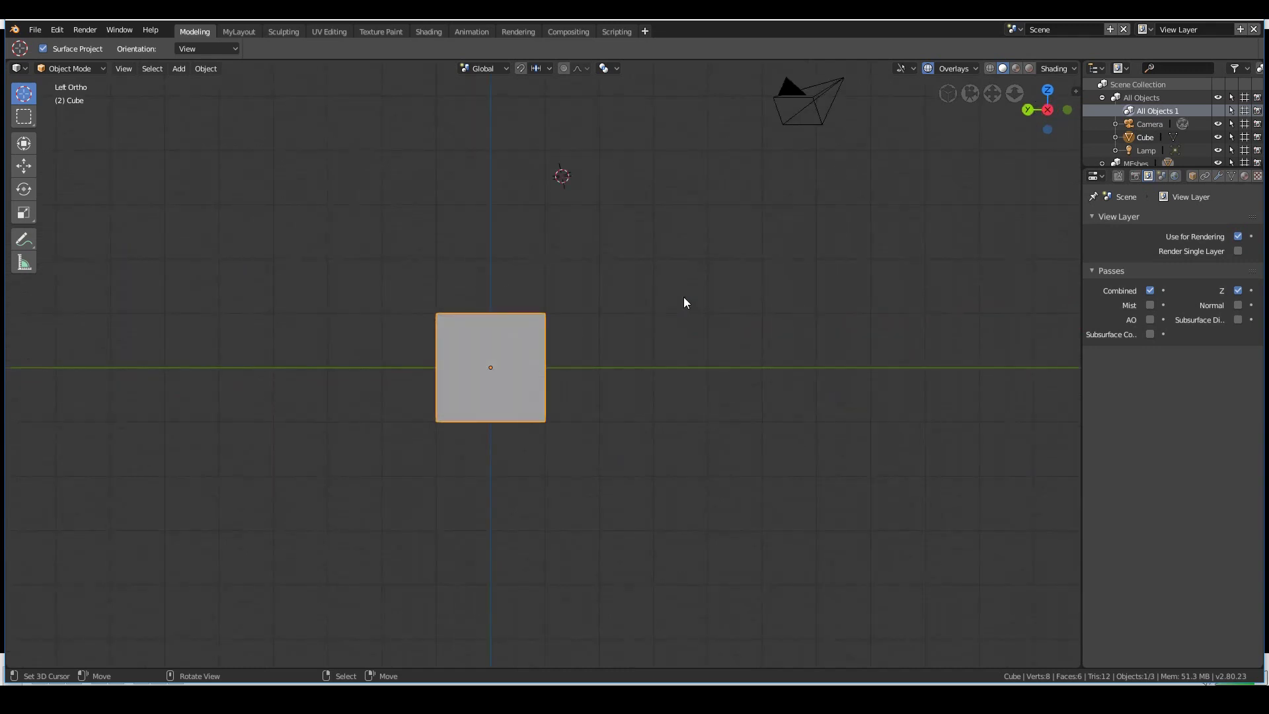
pyautogui.press('`')
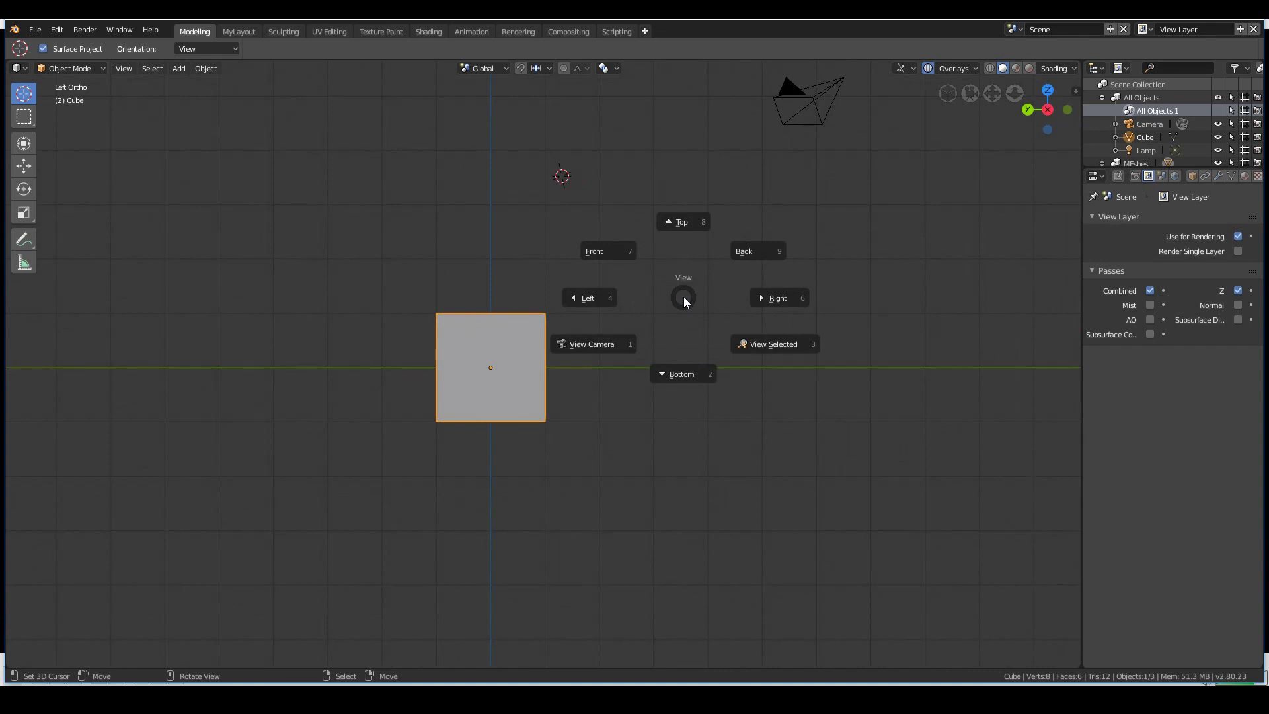
pyautogui.click(757, 301)
pyautogui.press('`')
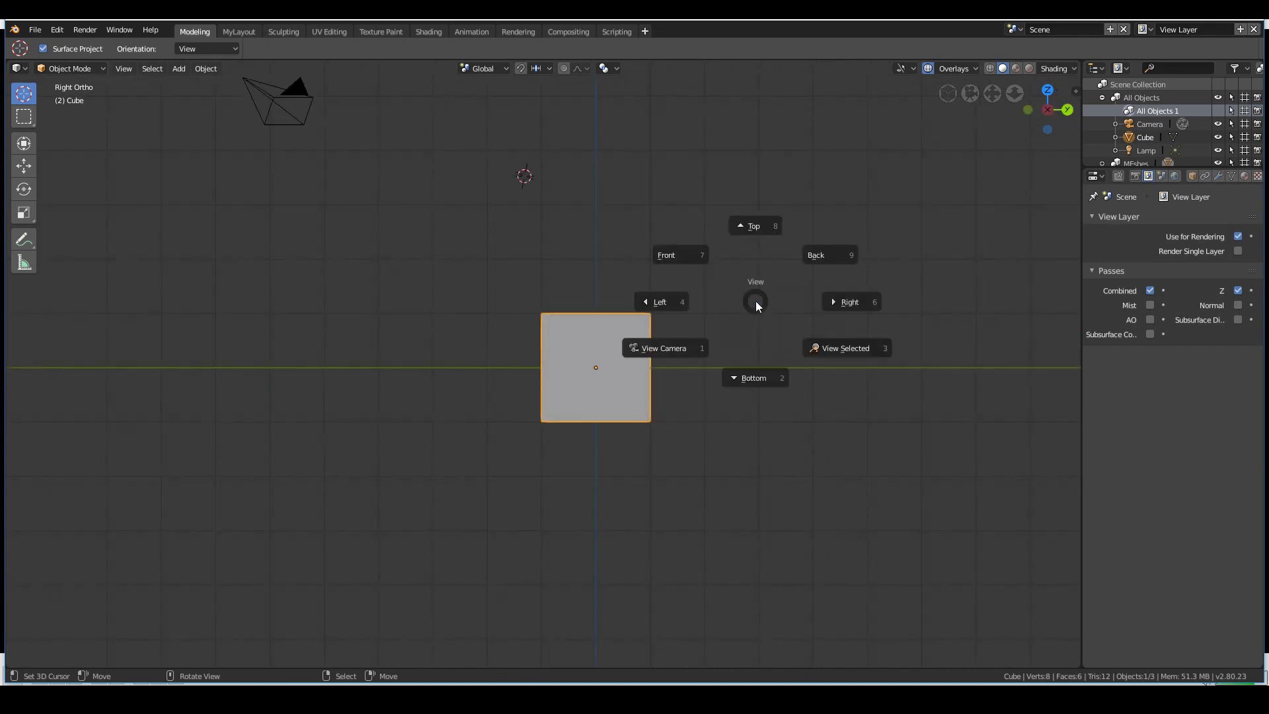
pyautogui.click(663, 255)
pyautogui.press('`')
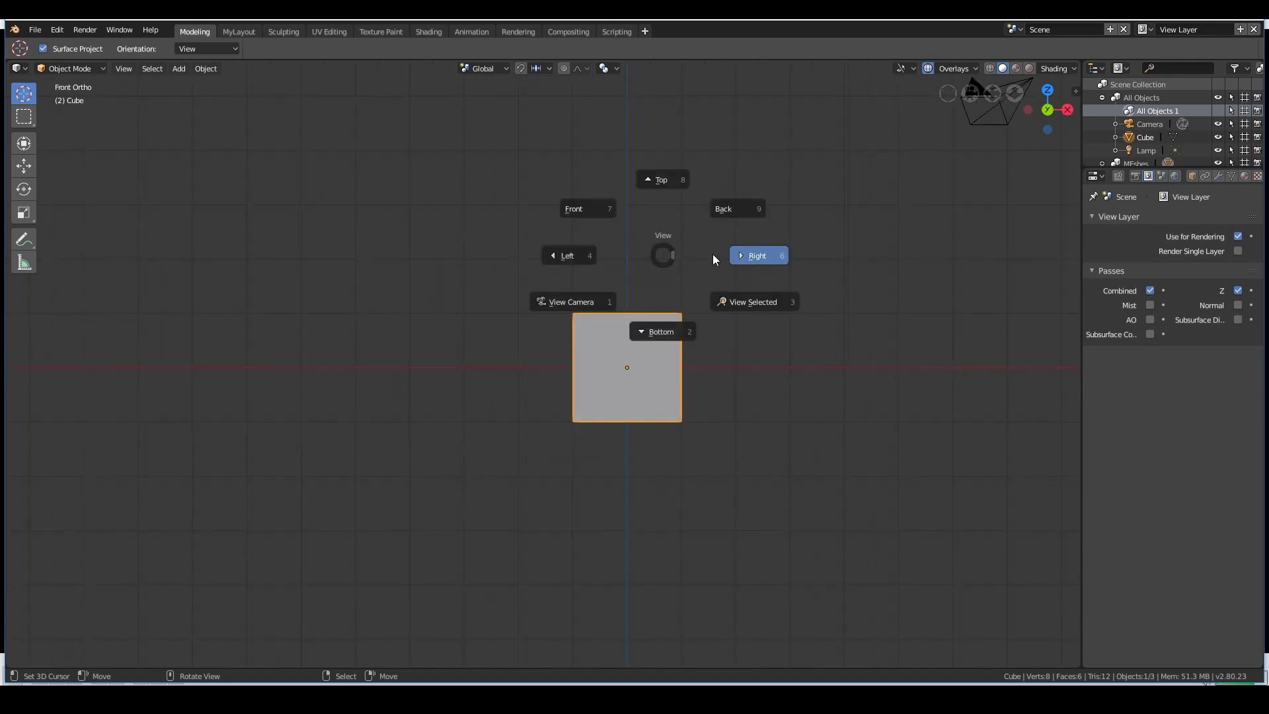
pyautogui.click(656, 326)
pyautogui.press('`')
pyautogui.click(587, 263)
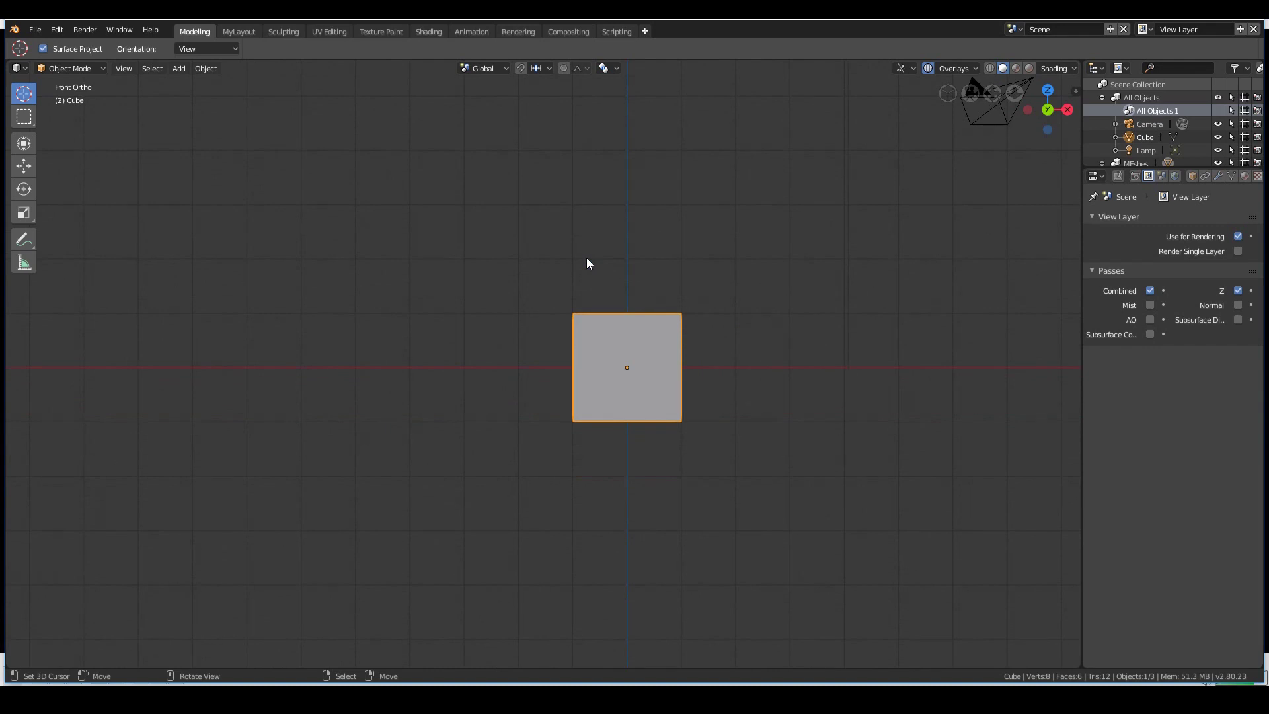
# Step: Use Fly Navigation to move through the scene upwards, left and right around the cube, and leave the mode
pyautogui.click(124, 69)
pyautogui.click(125, 71)
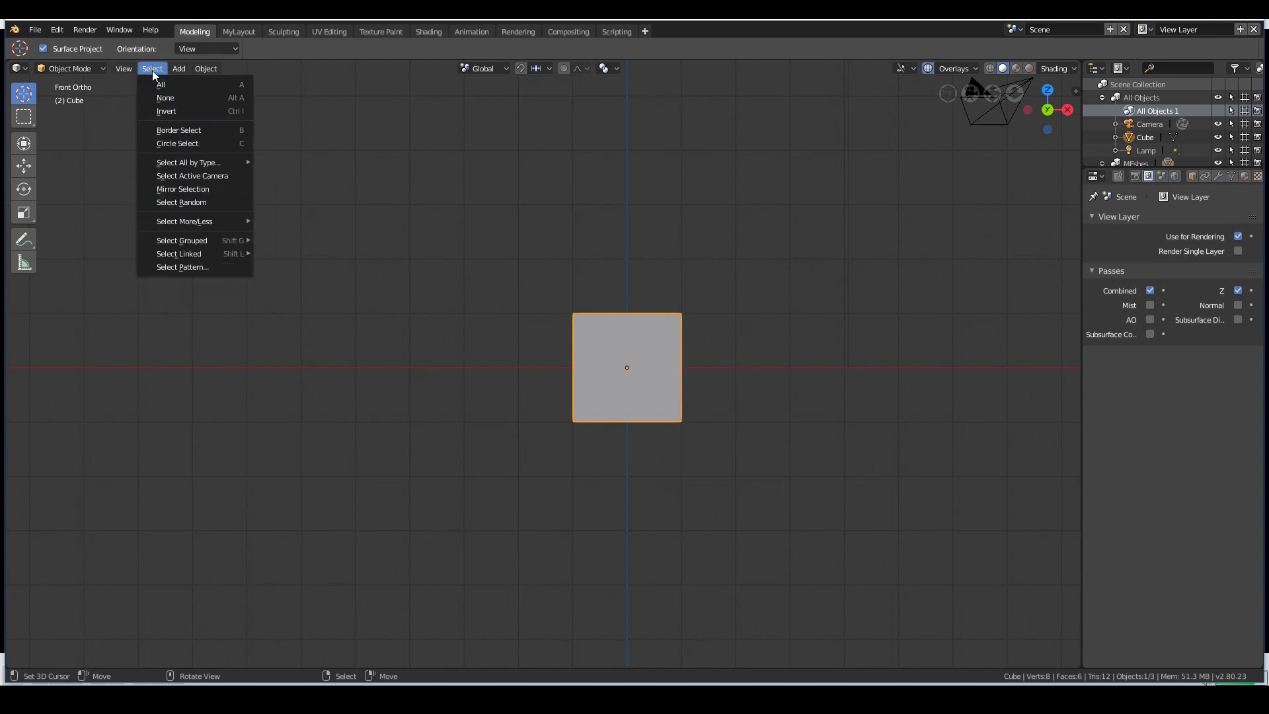
pyautogui.click(123, 69)
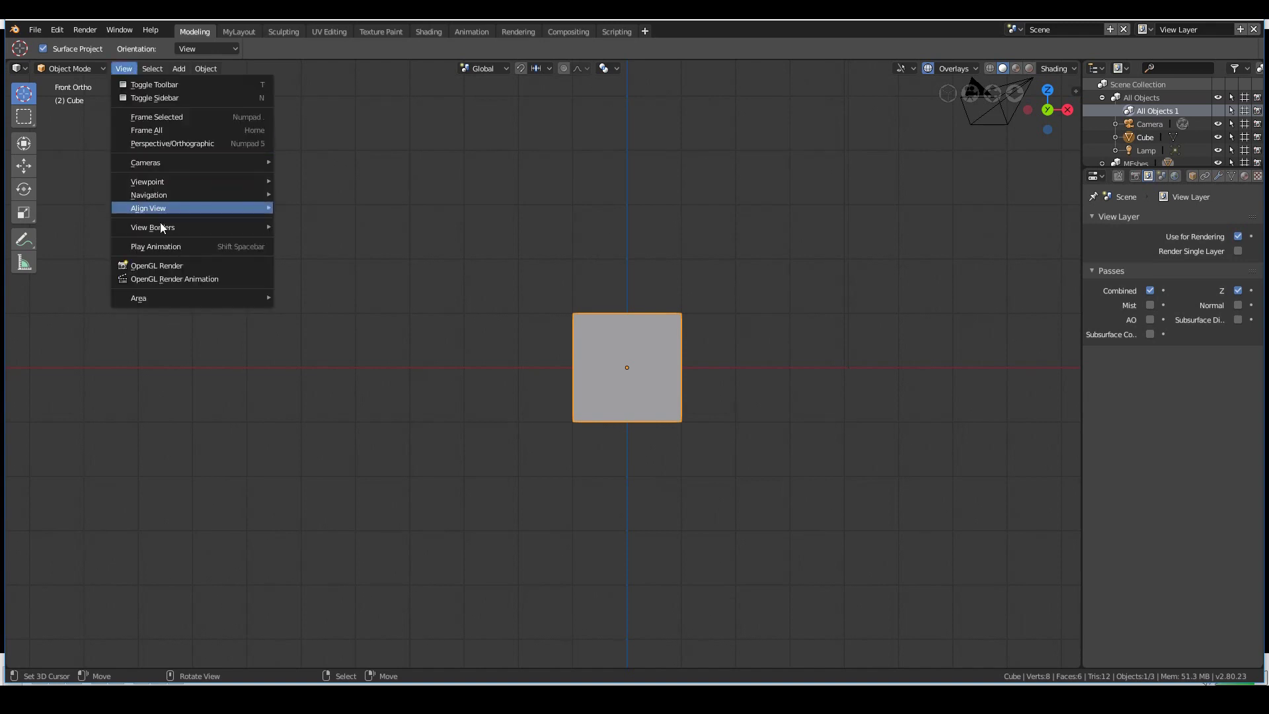
pyautogui.moveTo(177, 197)
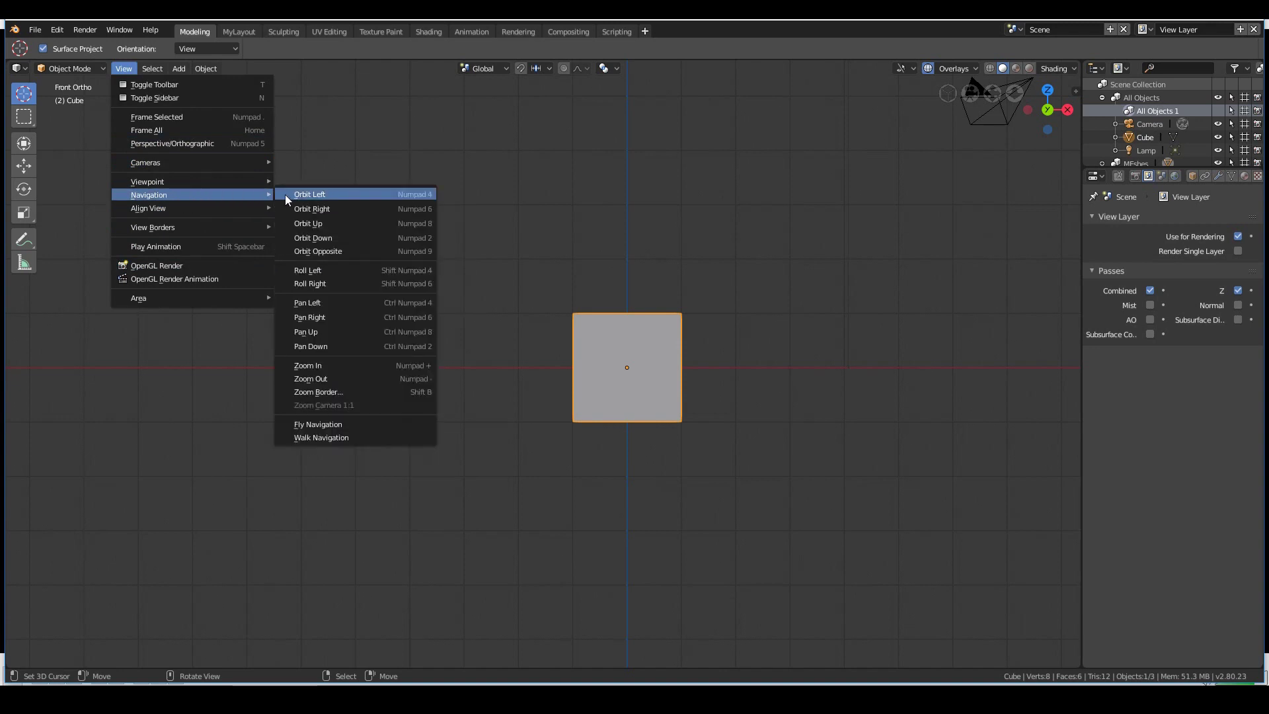
pyautogui.click(332, 424)
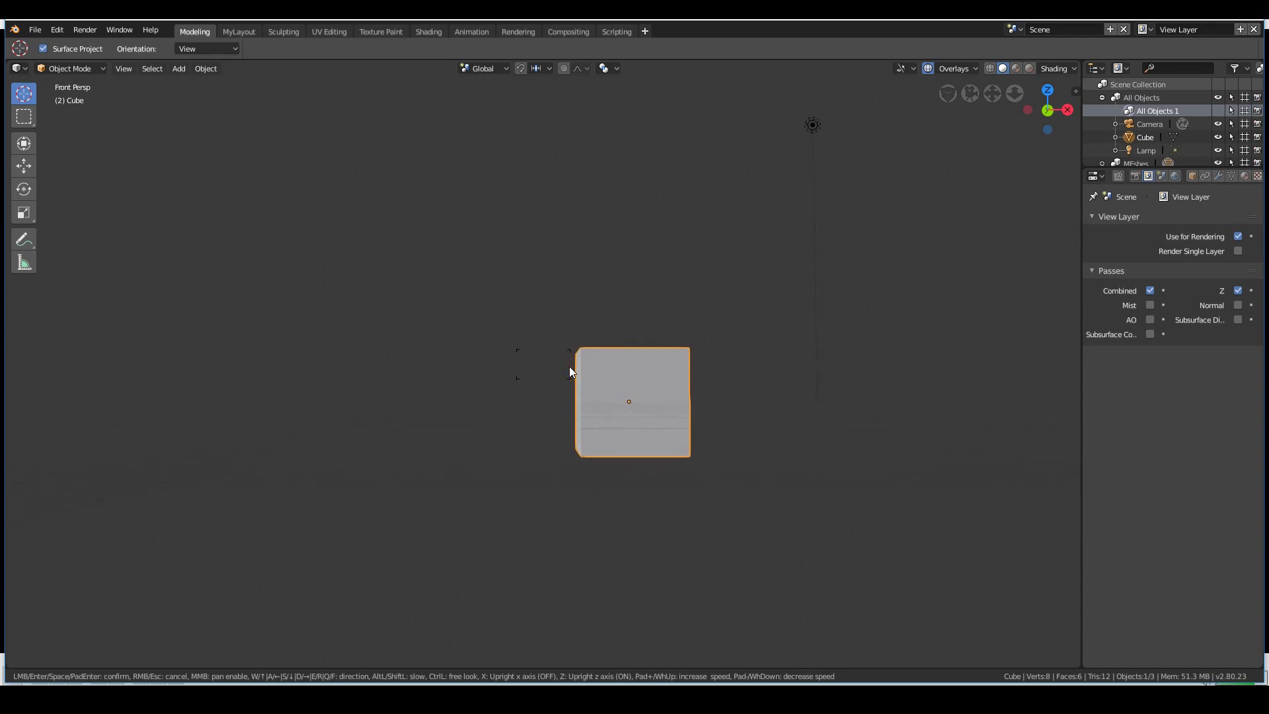
pyautogui.press('e')
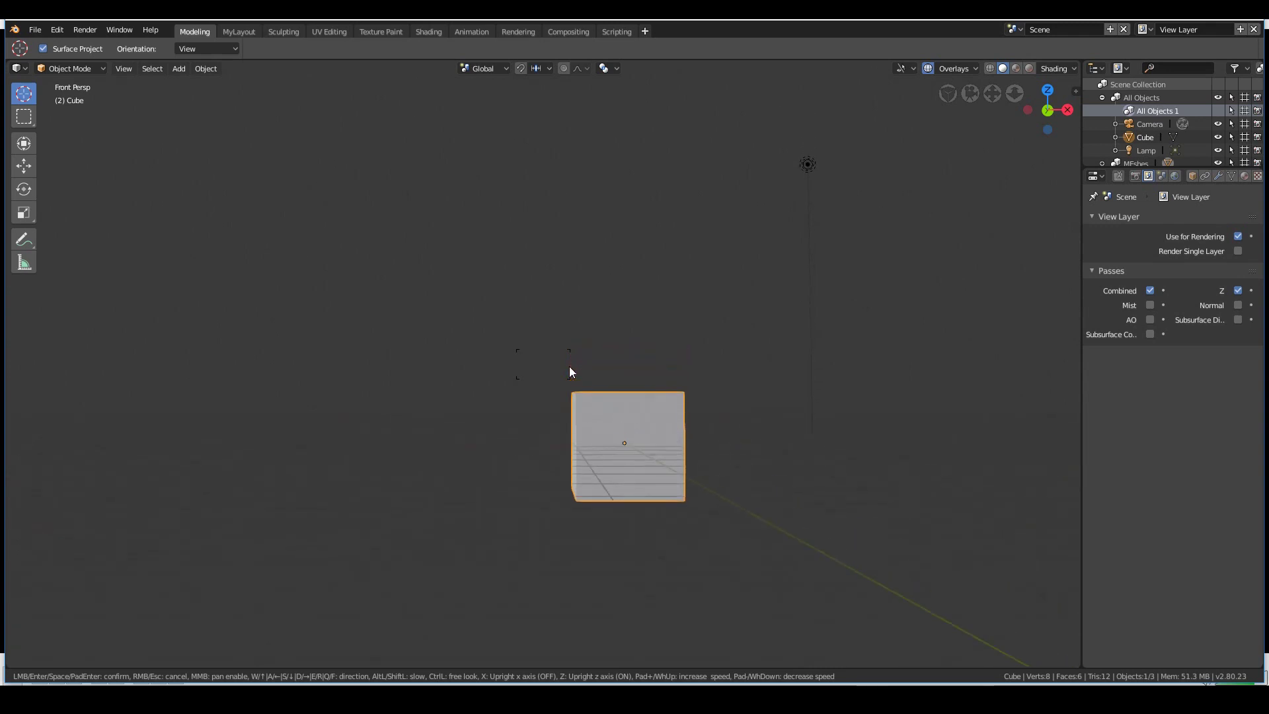
pyautogui.press('a')
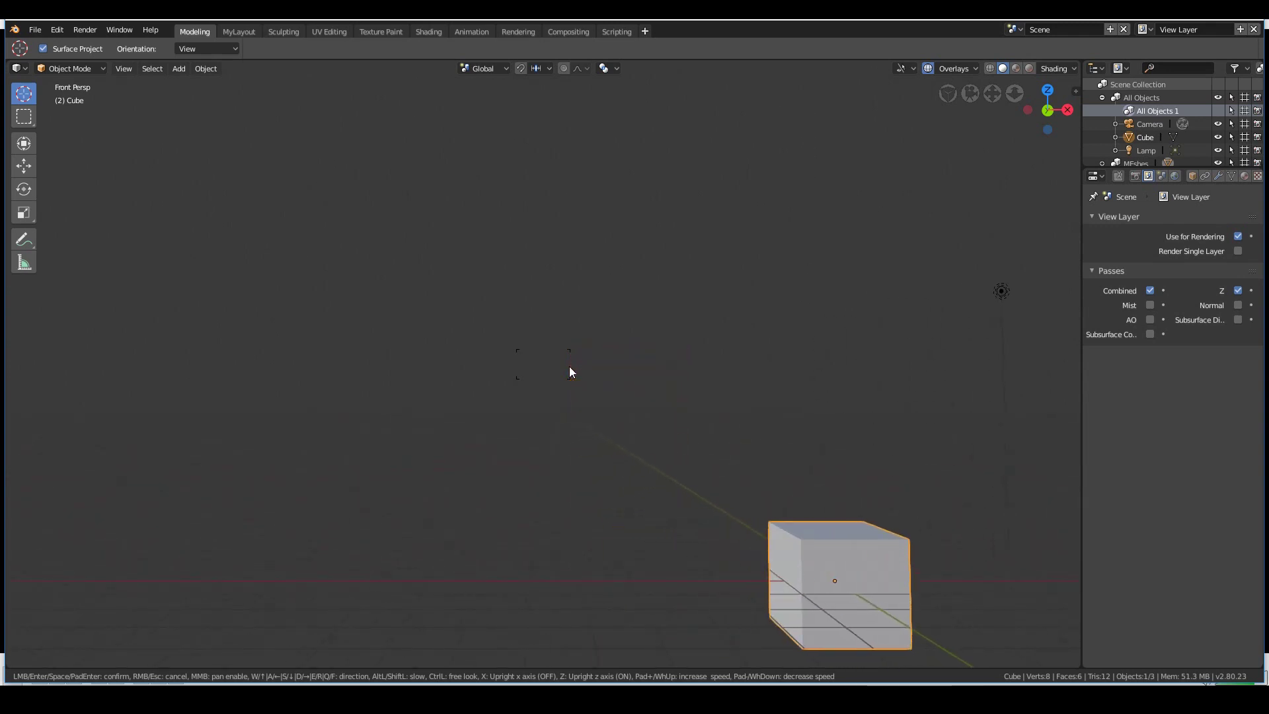
pyautogui.press('d')
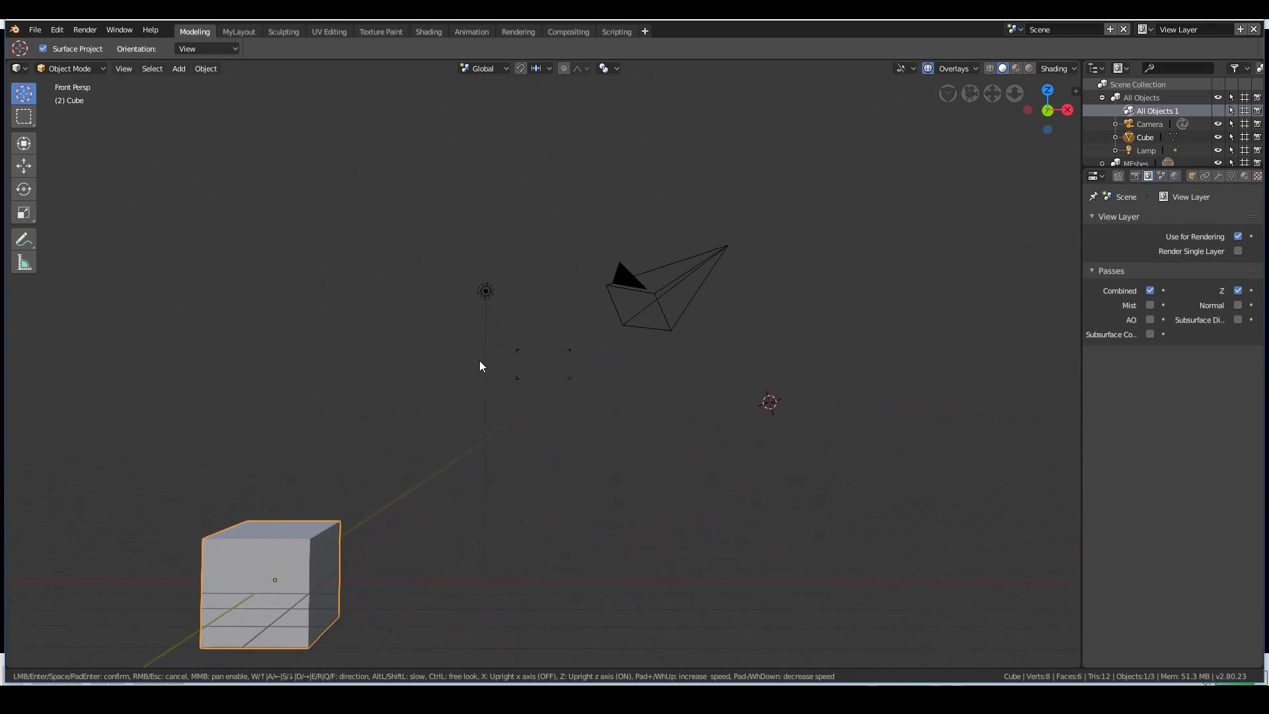
pyautogui.moveTo(292, 366)
pyautogui.press('Escape')
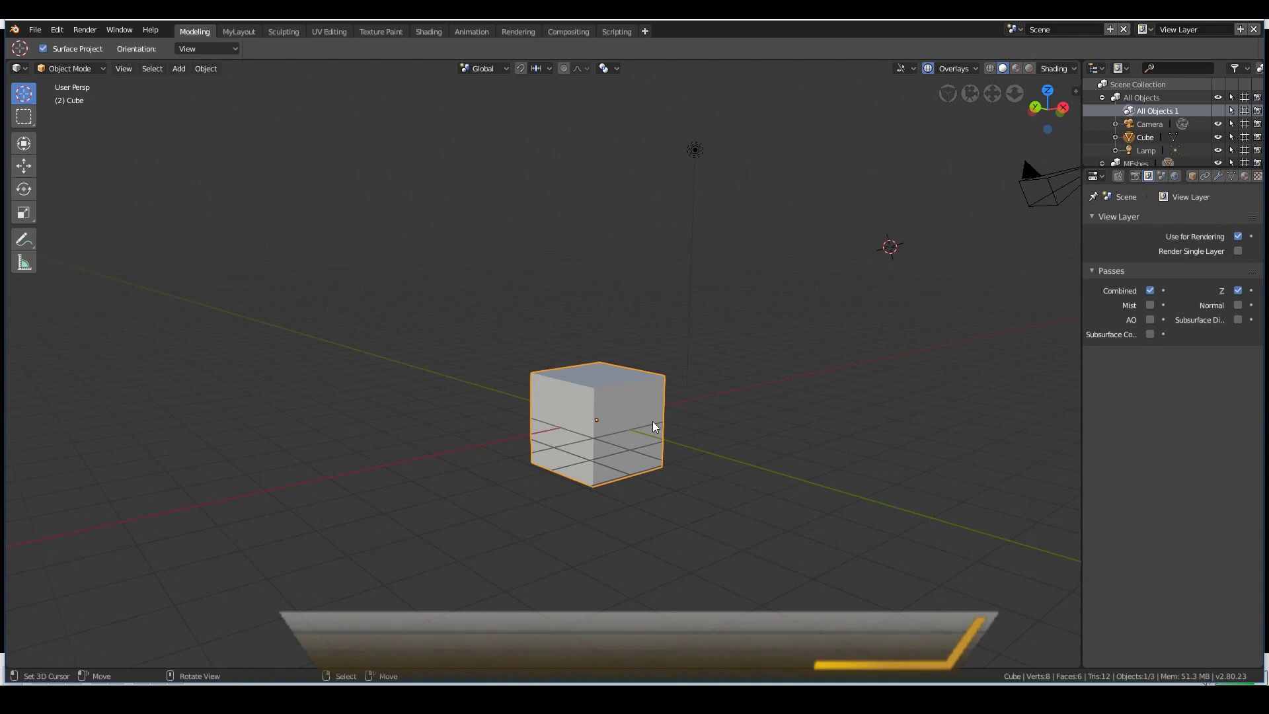
# Step: Select the camera, the lamp and the cube one after another, each on its own
pyautogui.click(152, 68)
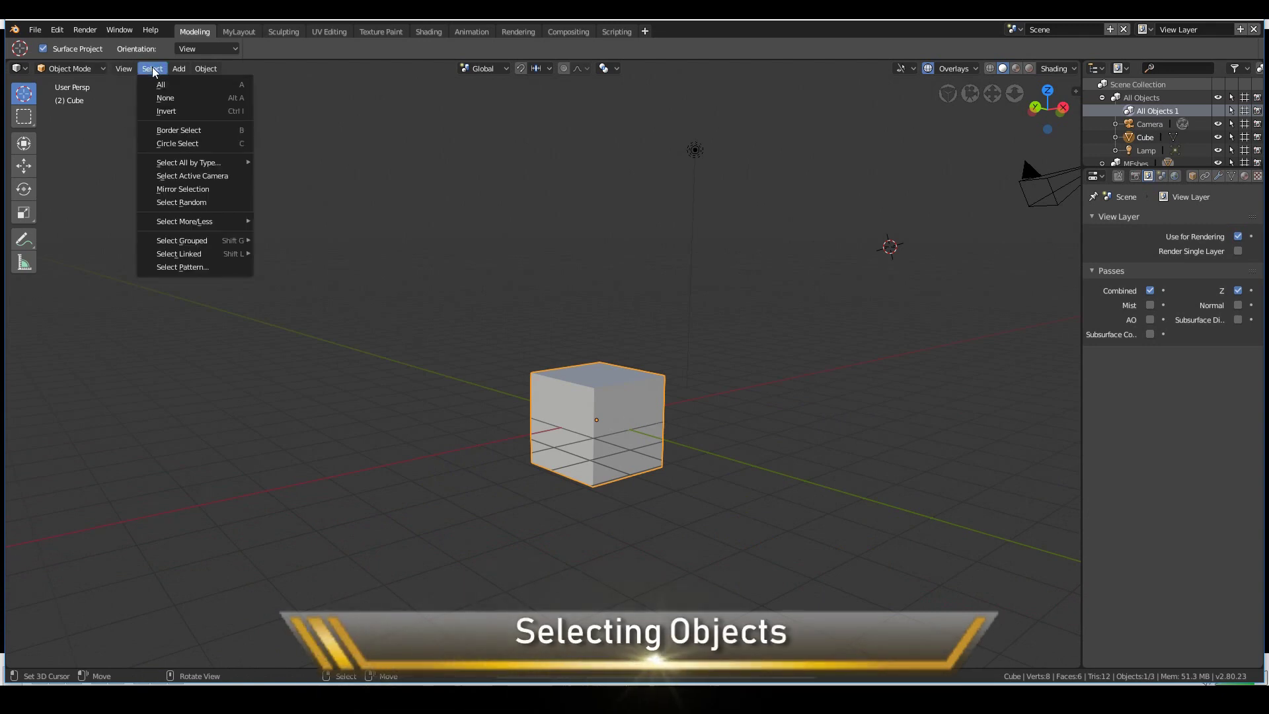
pyautogui.scroll(-1, 910, 280)
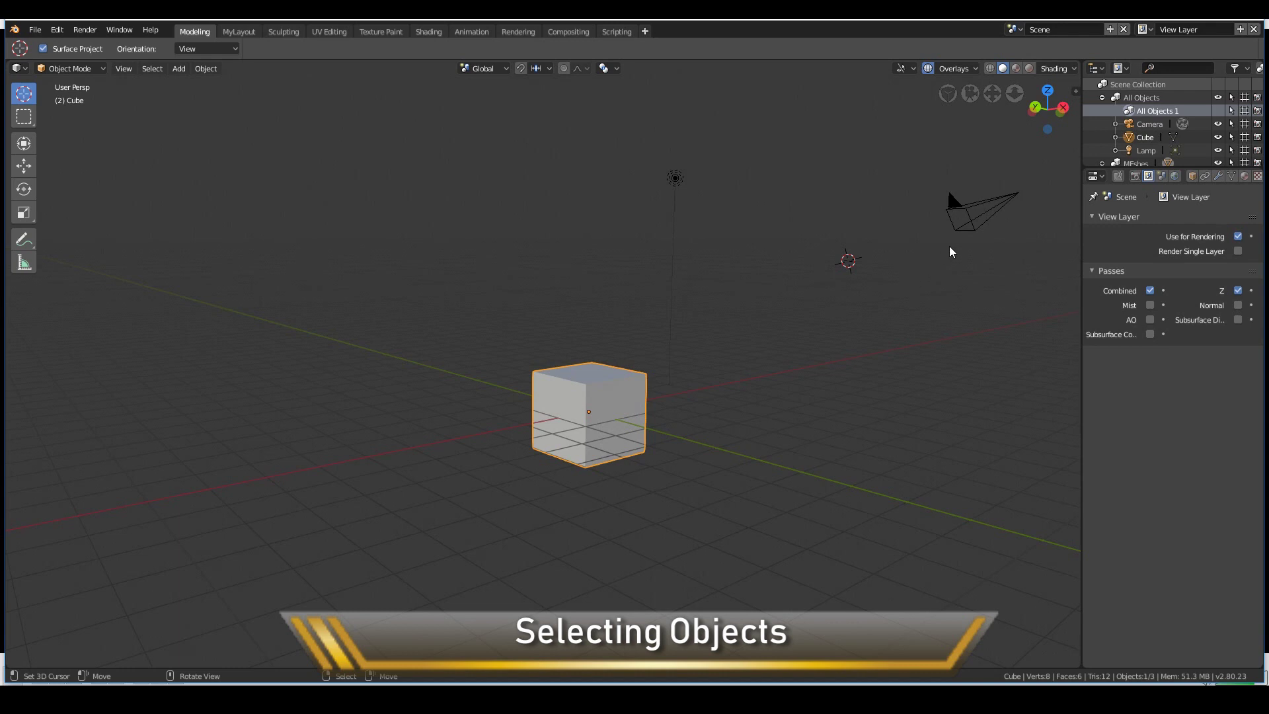
pyautogui.click(976, 210)
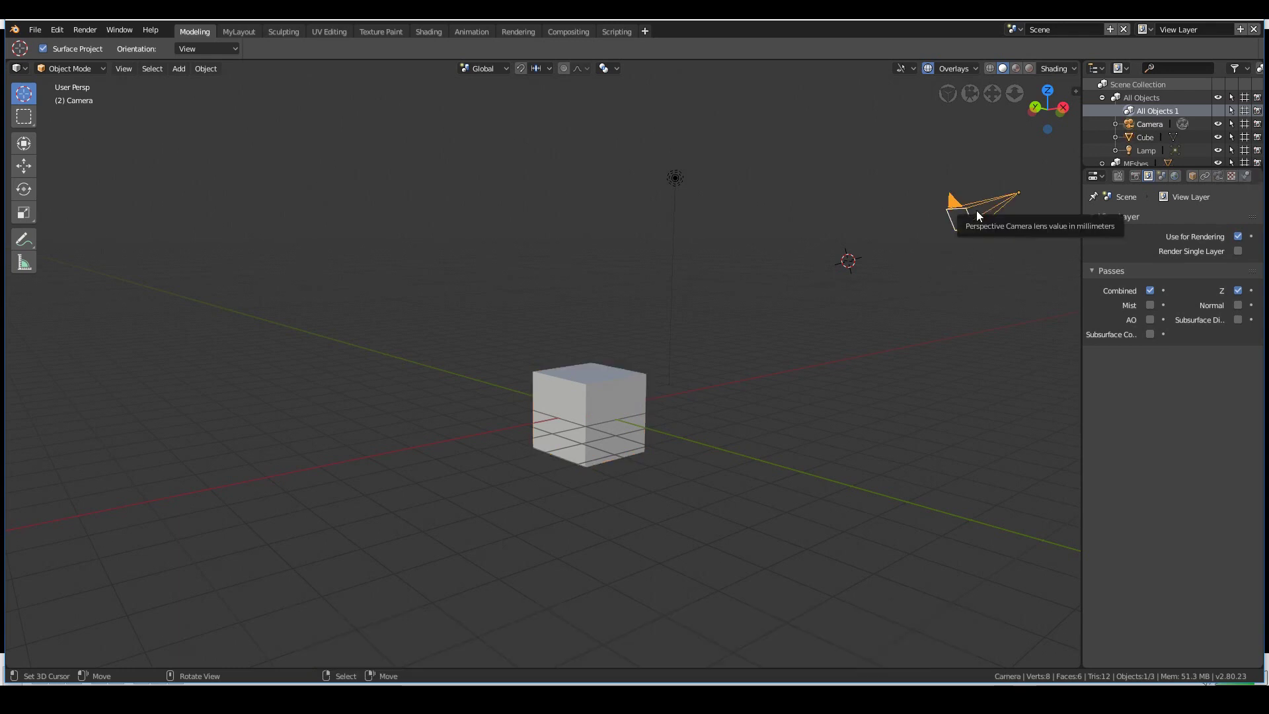
pyautogui.click(675, 178)
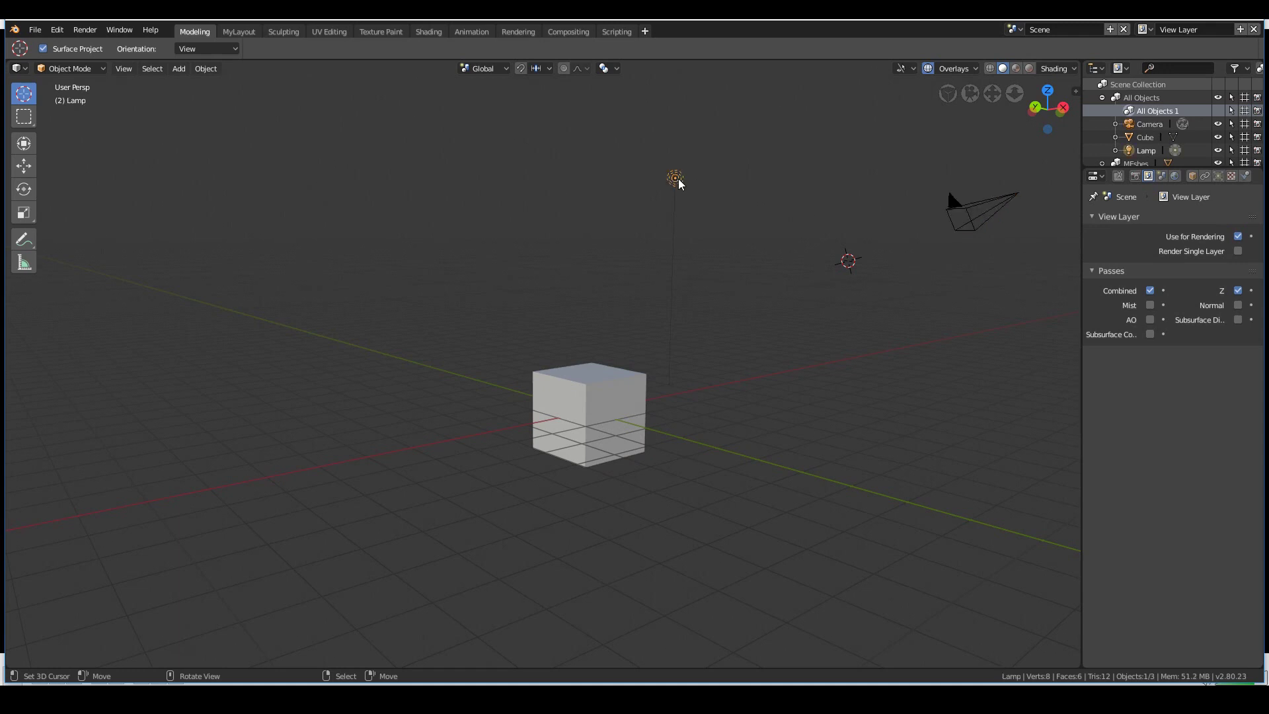
pyautogui.click(602, 389)
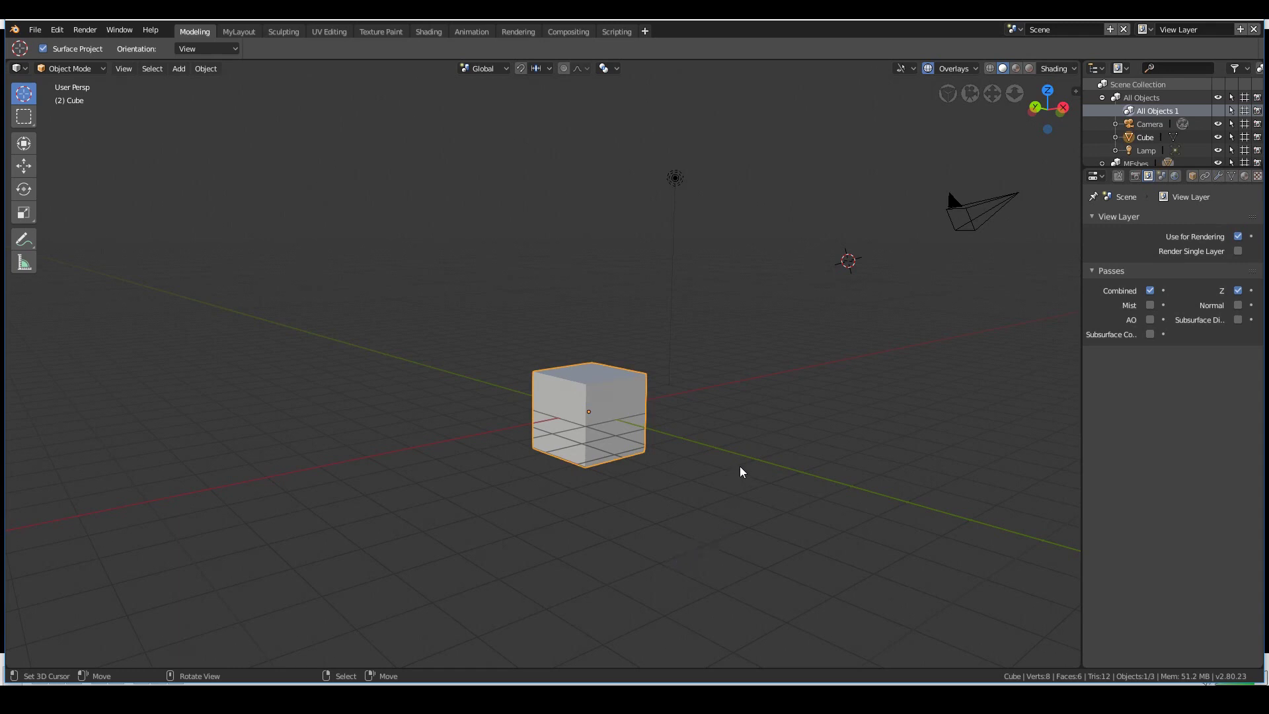
# Step: Add the lamp and the camera to the selected cube, and reduce the selection to the cube alone
pyautogui.keyDown('shift'); pyautogui.click(676, 186); pyautogui.keyUp('shift')
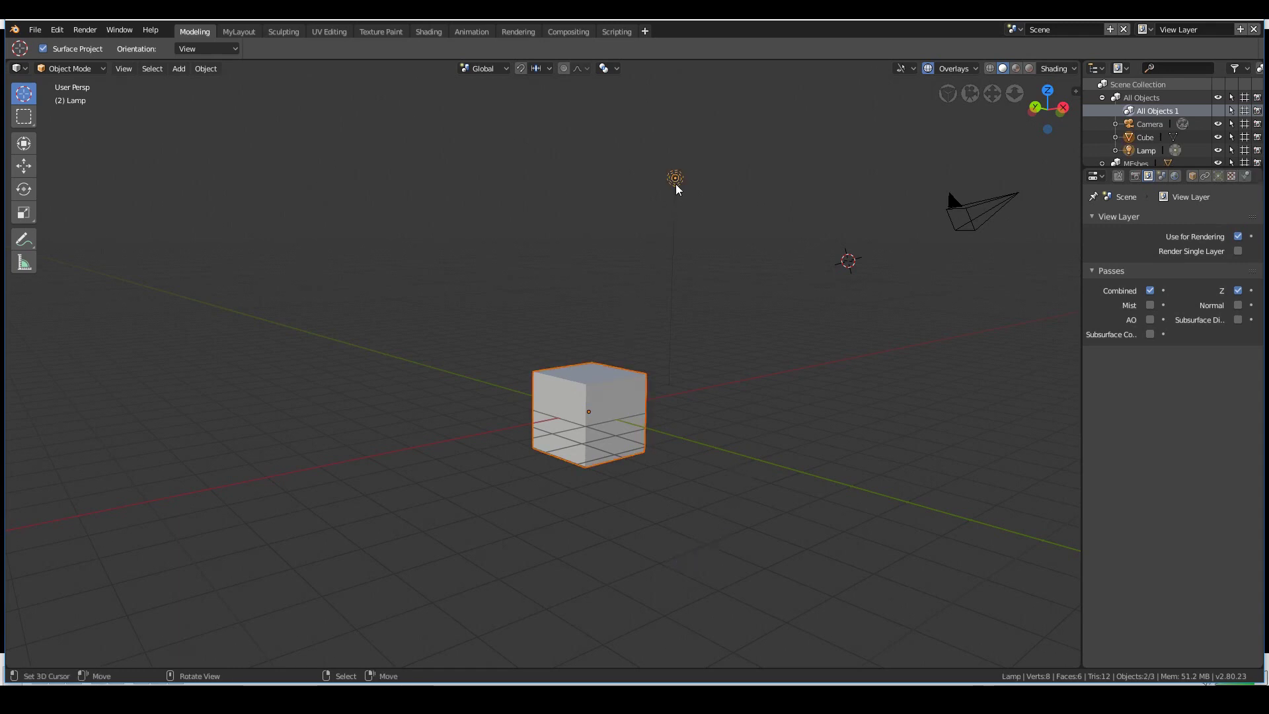
pyautogui.keyDown('shift'); pyautogui.click(989, 208); pyautogui.keyUp('shift')
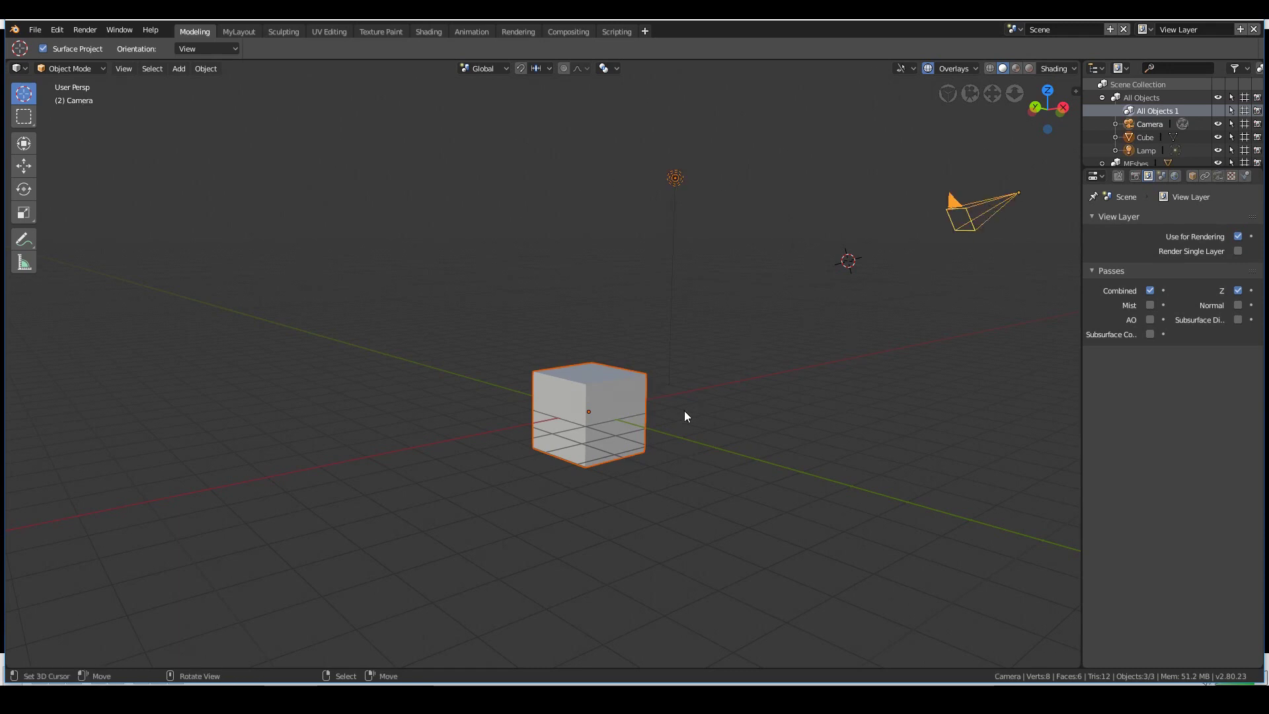
pyautogui.click(638, 405)
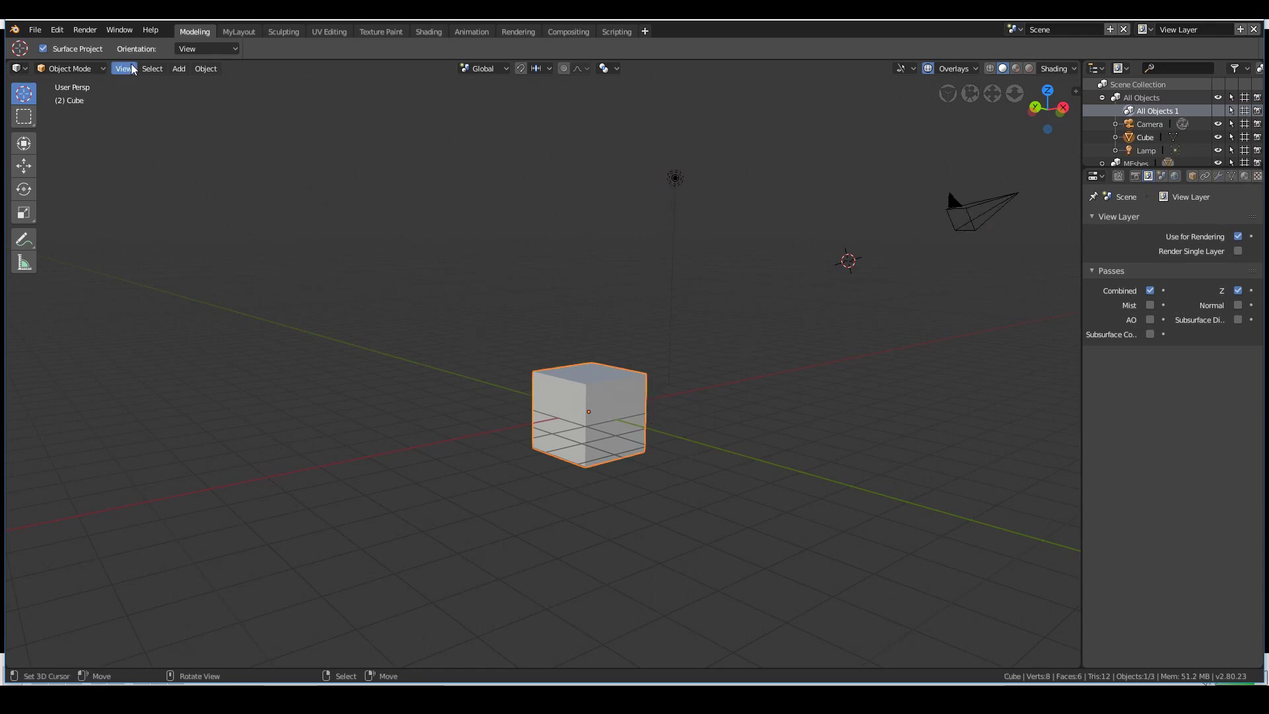
# Step: Select all objects in the scene with the All command and clear the selection with None
pyautogui.click(151, 69)
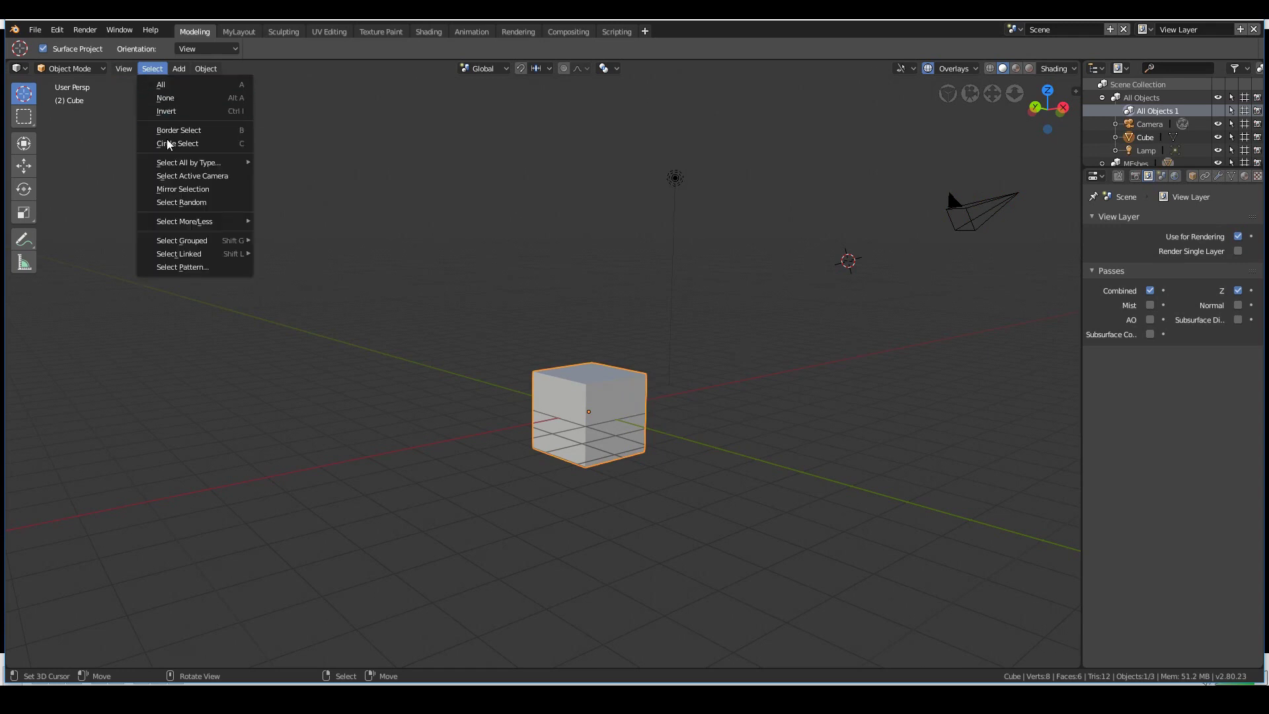
pyautogui.click(157, 85)
pyautogui.click(153, 69)
pyautogui.click(165, 97)
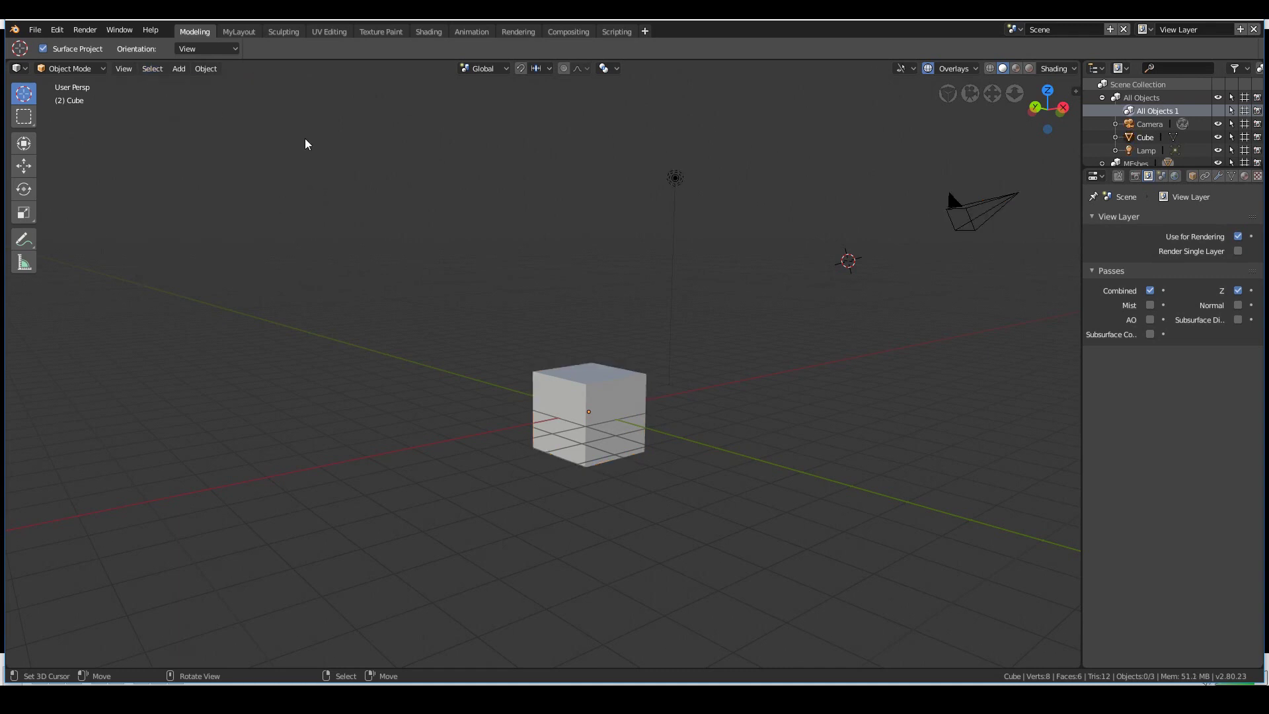
# Step: Alternate four times between selecting every object in the scene and deselecting everything
pyautogui.click(151, 69)
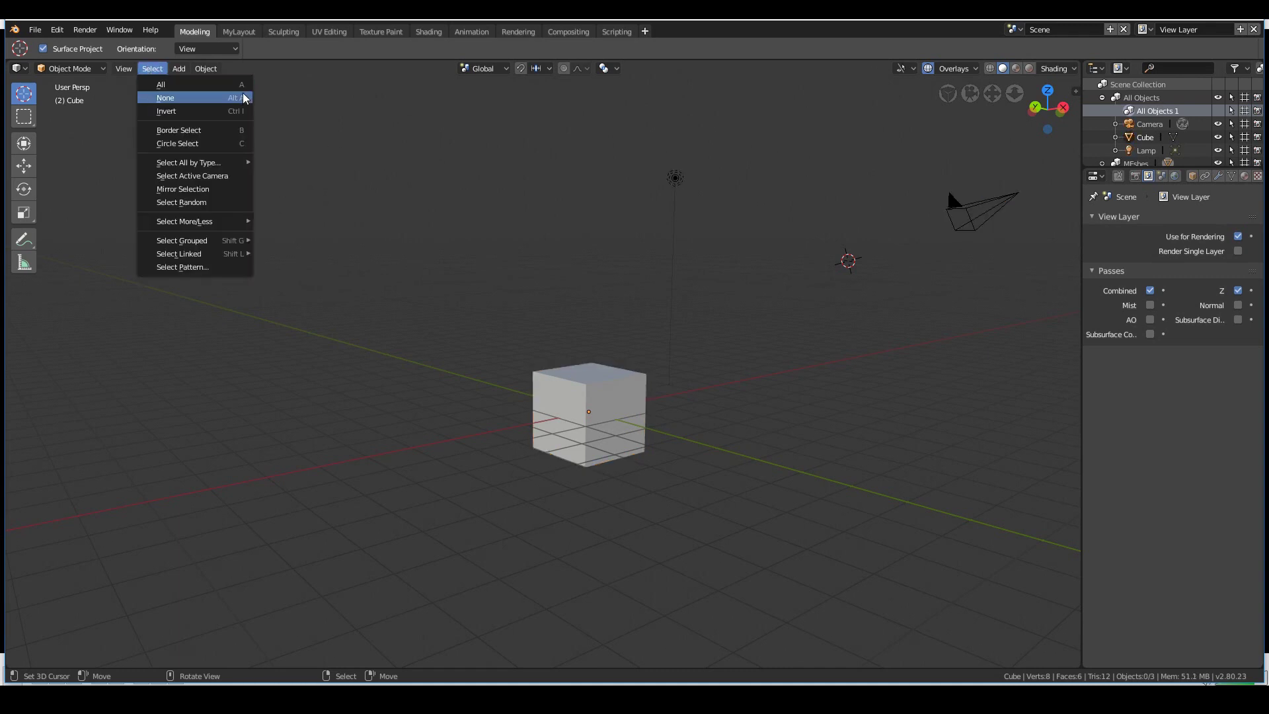
pyautogui.press('a')
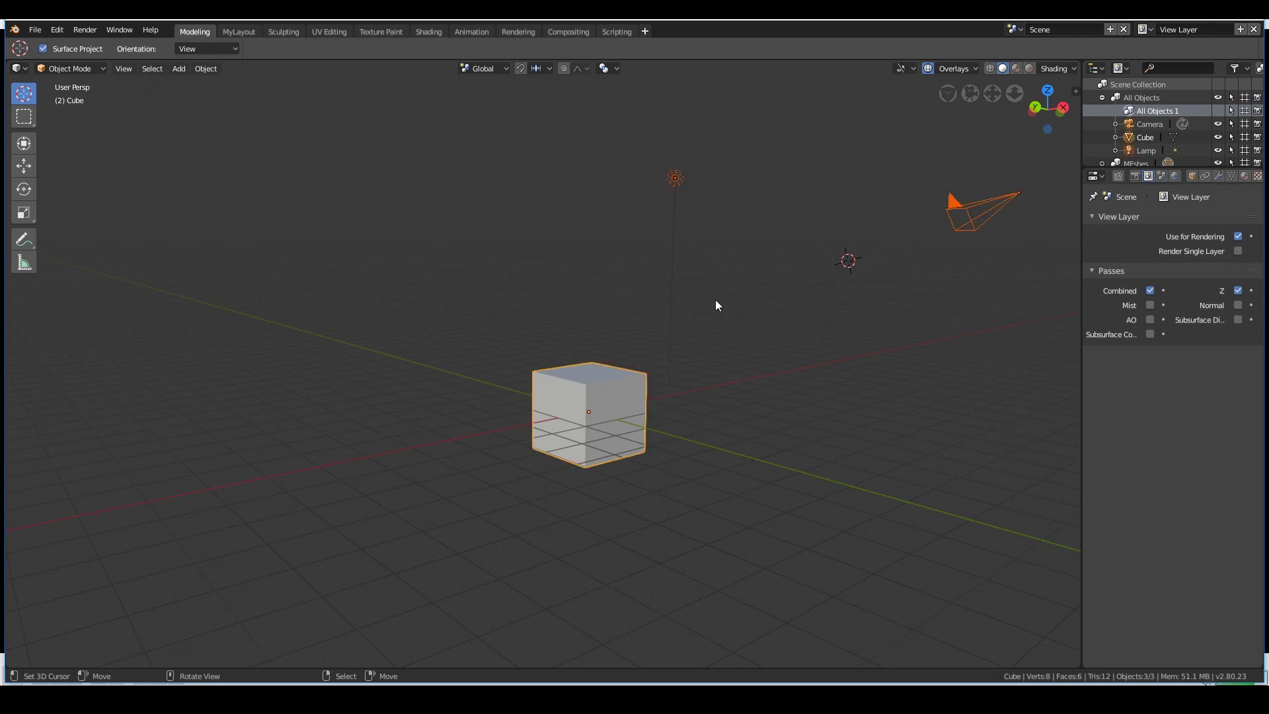
pyautogui.hotkey('alt', 'a')
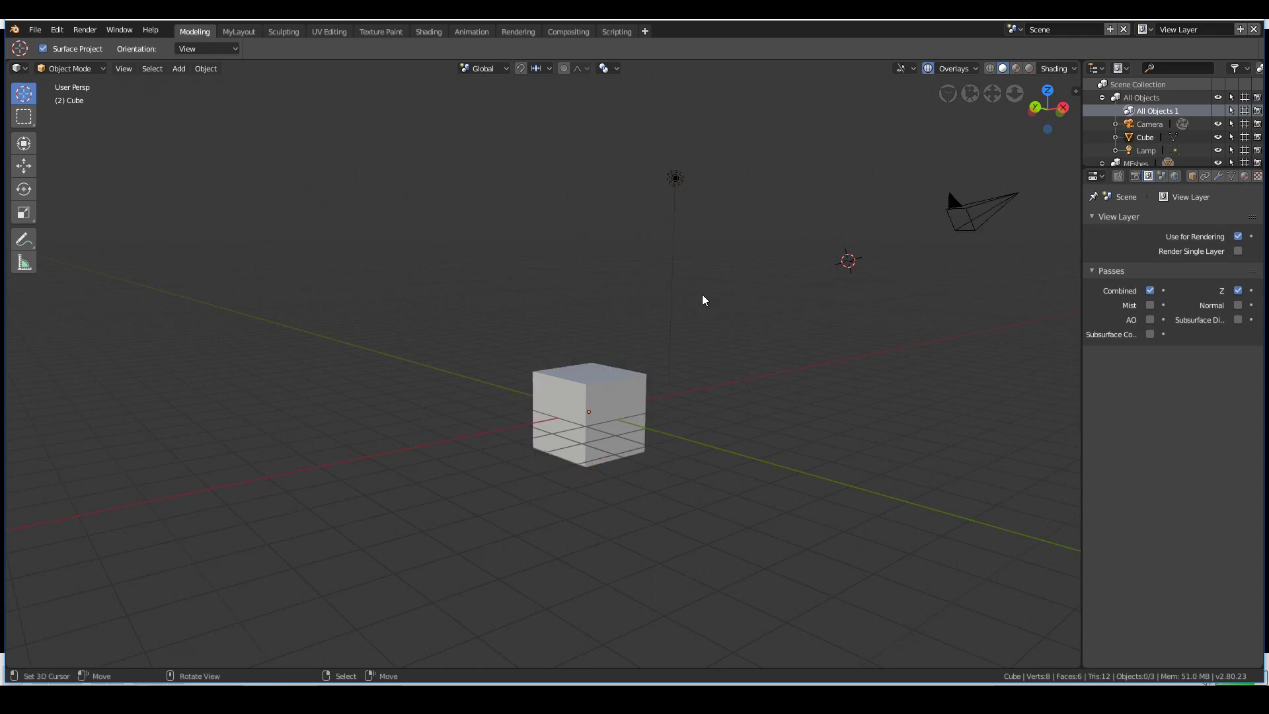
pyautogui.press('a')
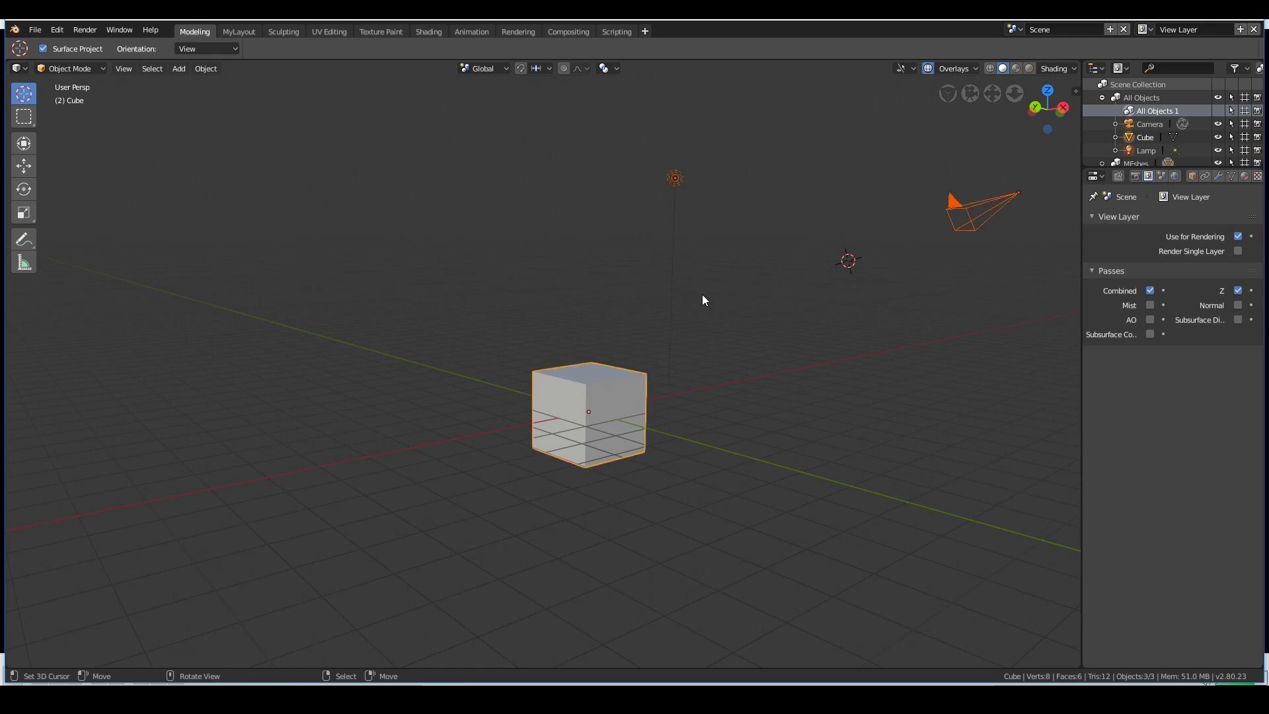
pyautogui.hotkey('alt', 'a')
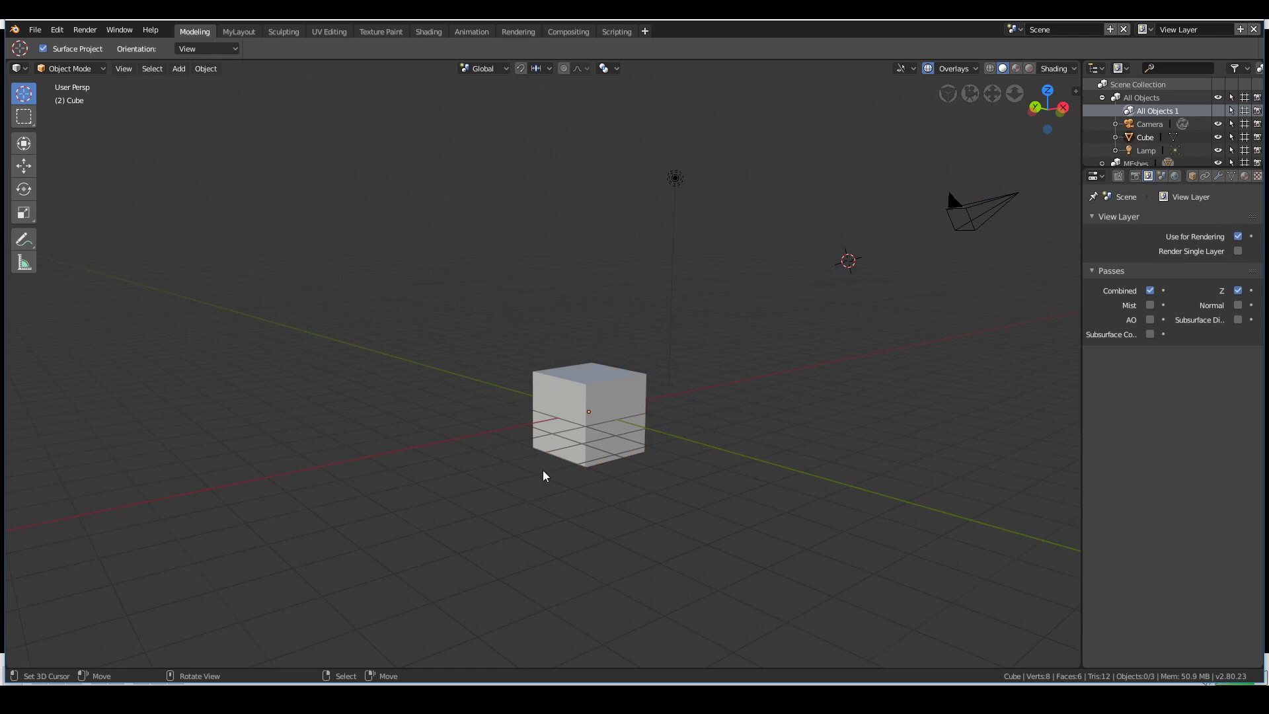
pyautogui.press('a')
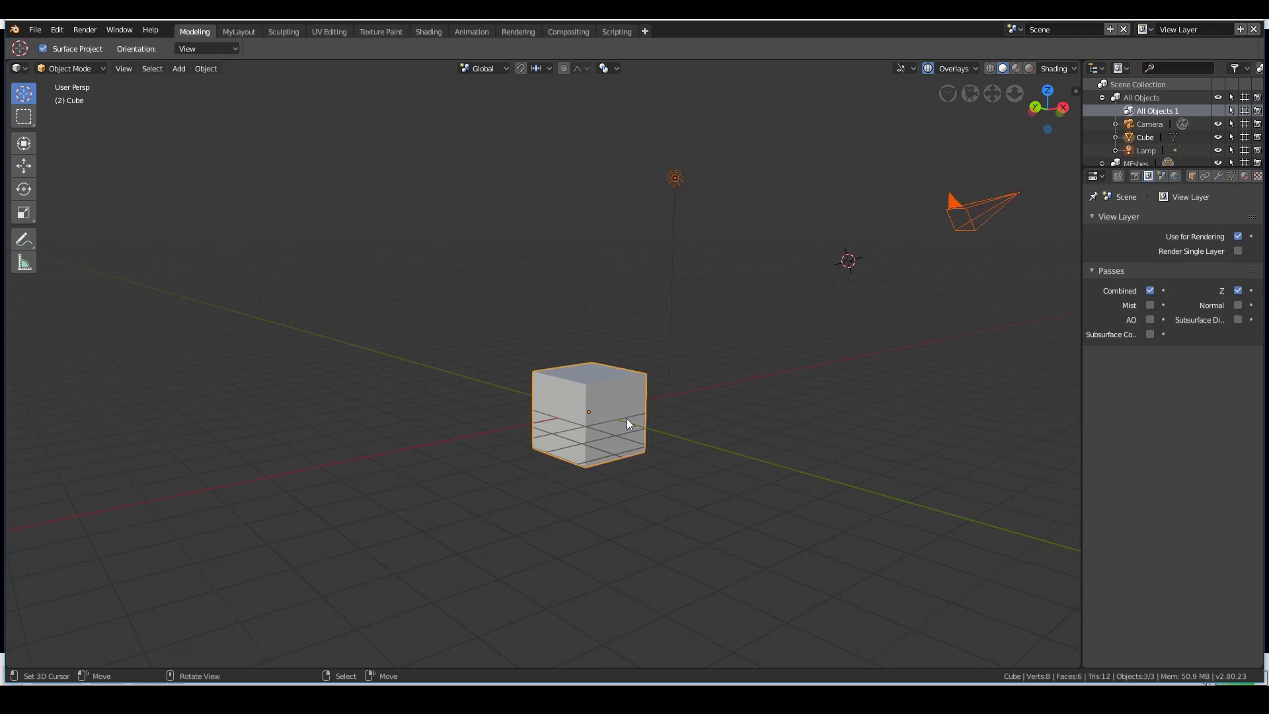
pyautogui.hotkey('alt', 'a')
pyautogui.press('a')
pyautogui.hotkey('alt', 'a')
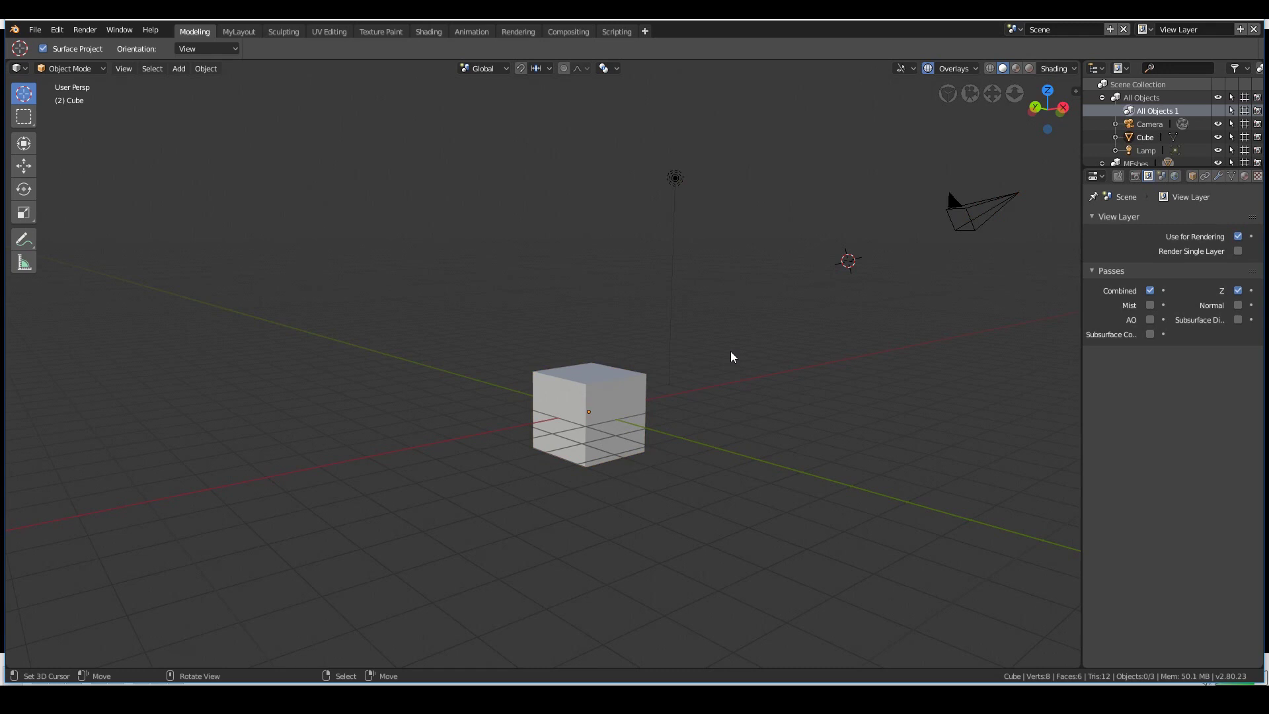
# Step: Select the cube and clear the selection again
pyautogui.click(586, 406)
pyautogui.hotkey('alt', 'a')
pyautogui.moveTo(553, 294); pyautogui.dragTo(675, 340, button='middle')
# Step: Enclose the lamp and the cube with Border Select, and finish with no objects selected
pyautogui.click(152, 69)
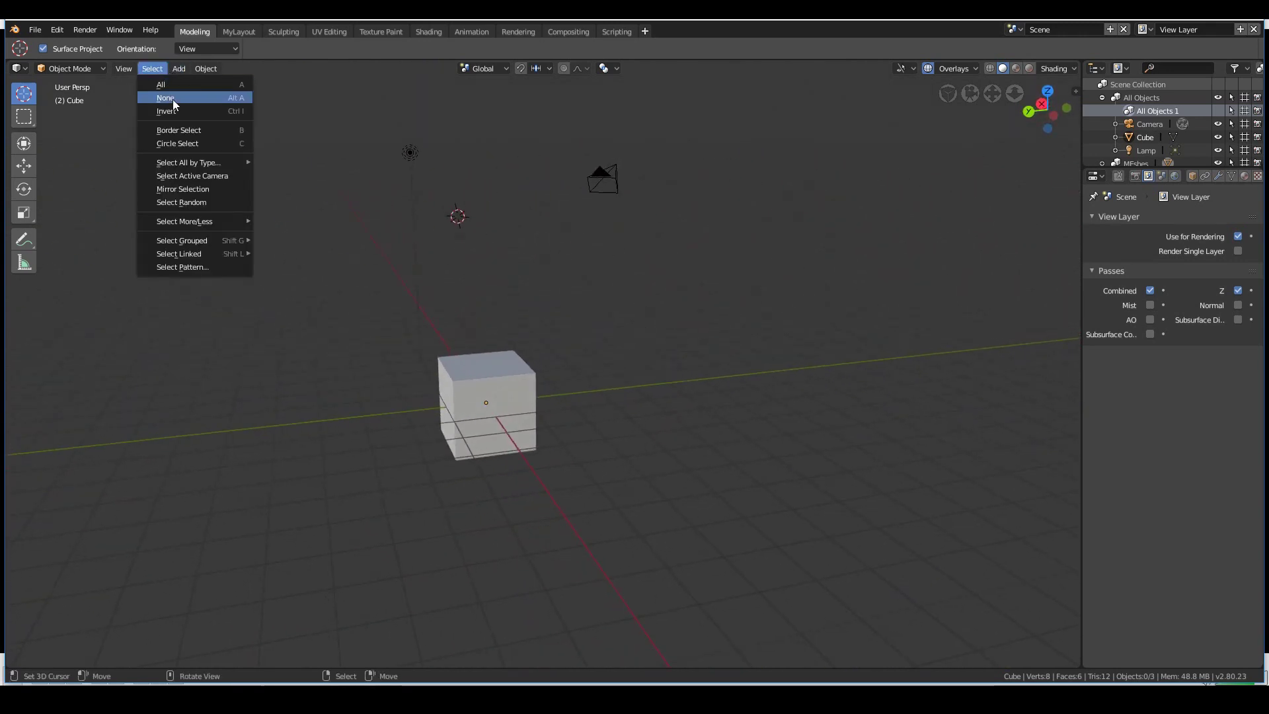
pyautogui.click(179, 130)
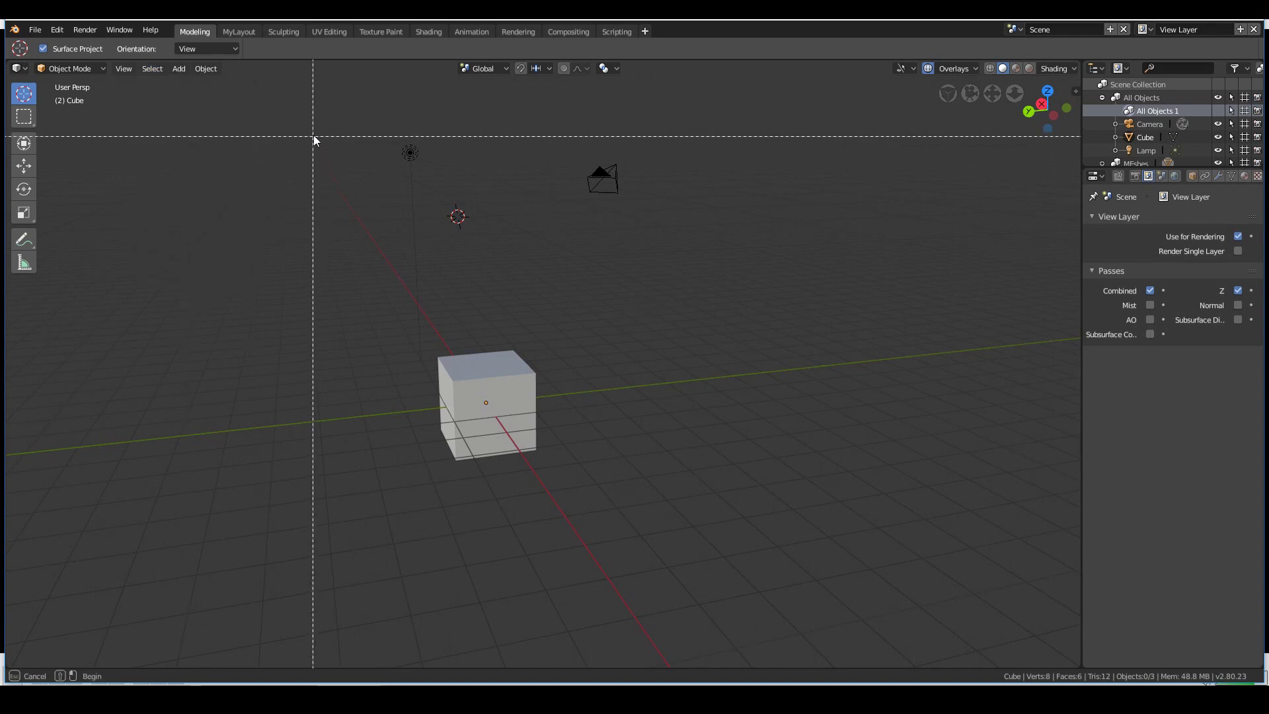
pyautogui.moveTo(304, 106); pyautogui.dragTo(539, 474)
pyautogui.moveTo(586, 459); pyautogui.dragTo(529, 462, button='middle')
pyautogui.press('a')
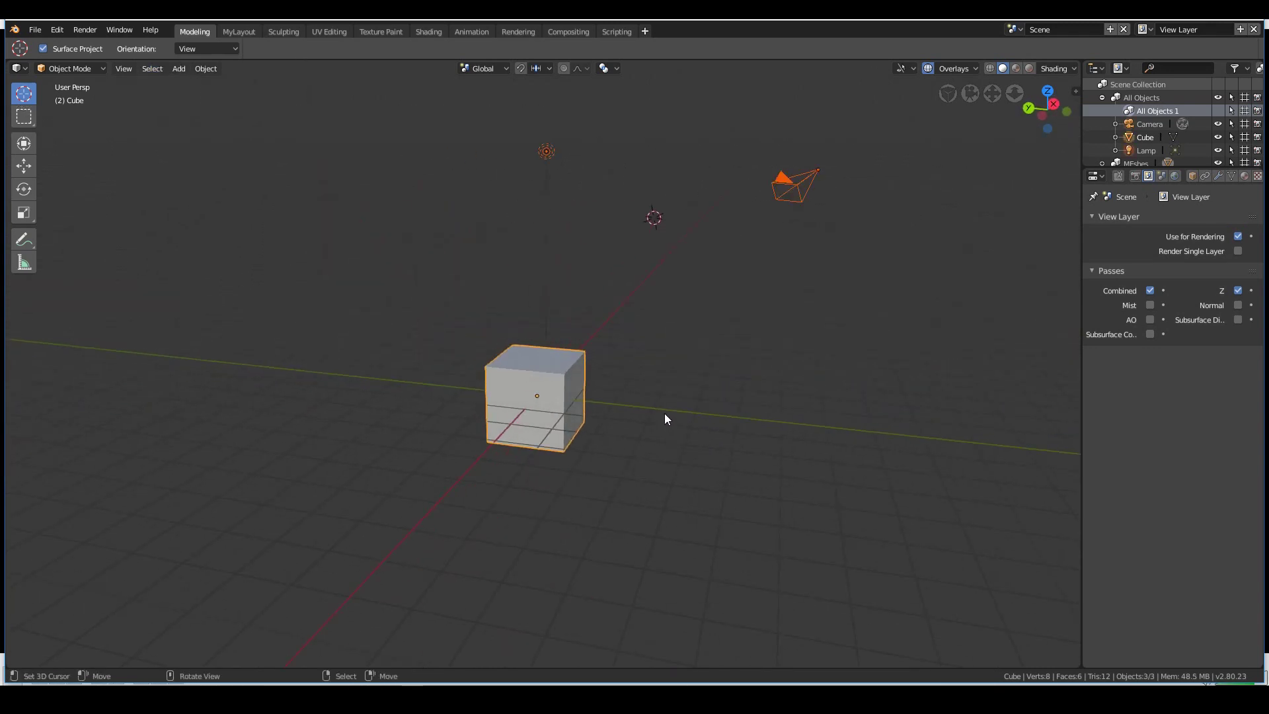
pyautogui.hotkey('alt', 'a')
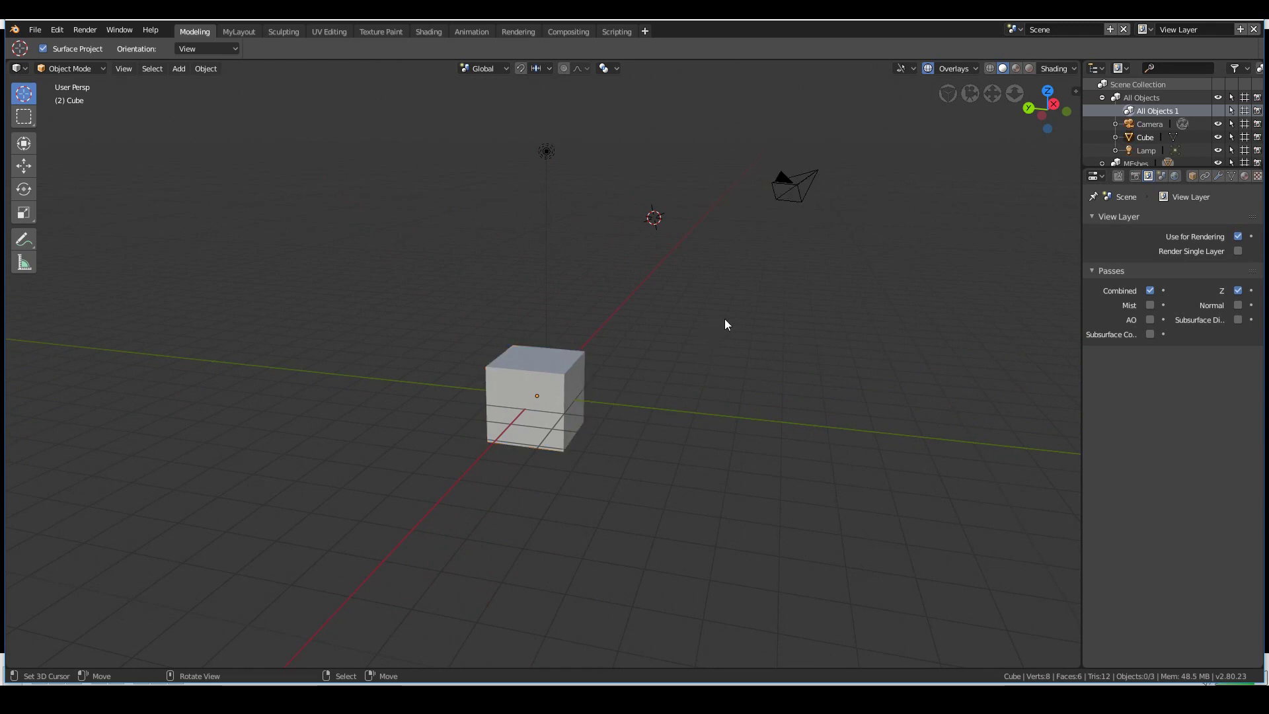
# Step: Start Circle Select and repeatedly enlarge and shrink its selection circle
pyautogui.click(152, 68)
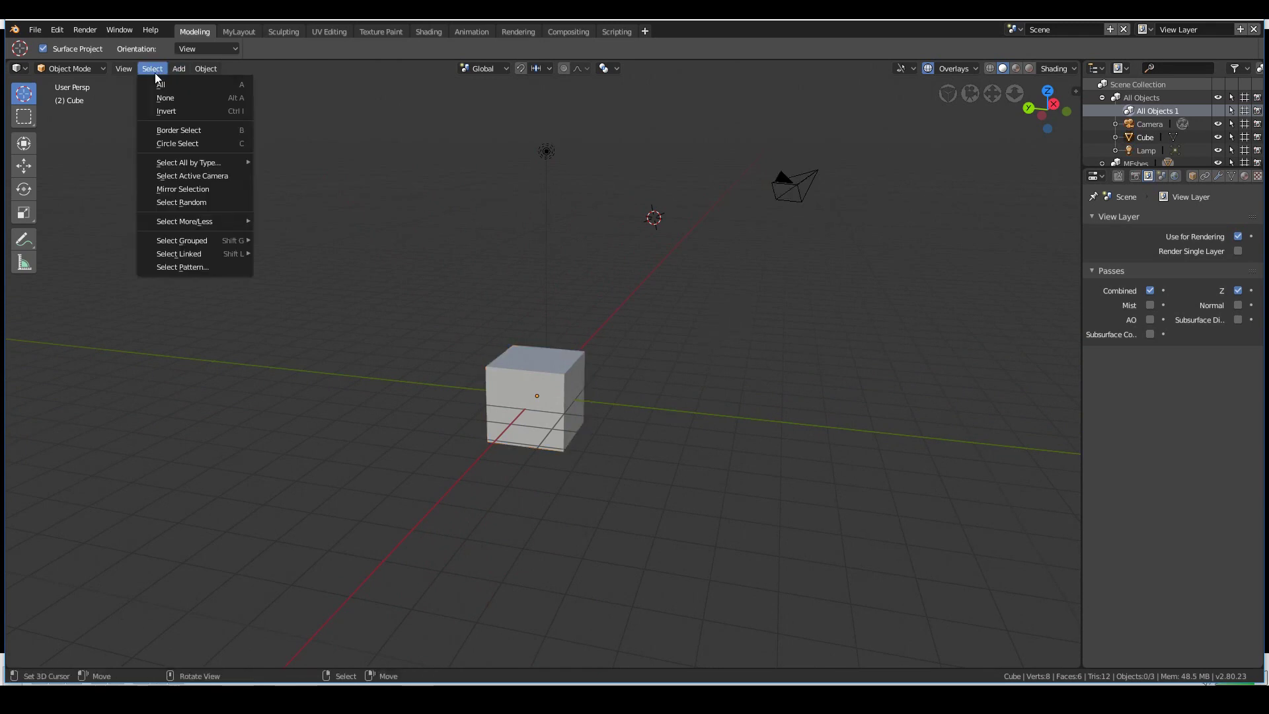
pyautogui.click(180, 142)
pyautogui.scroll(-5, 513, 153)
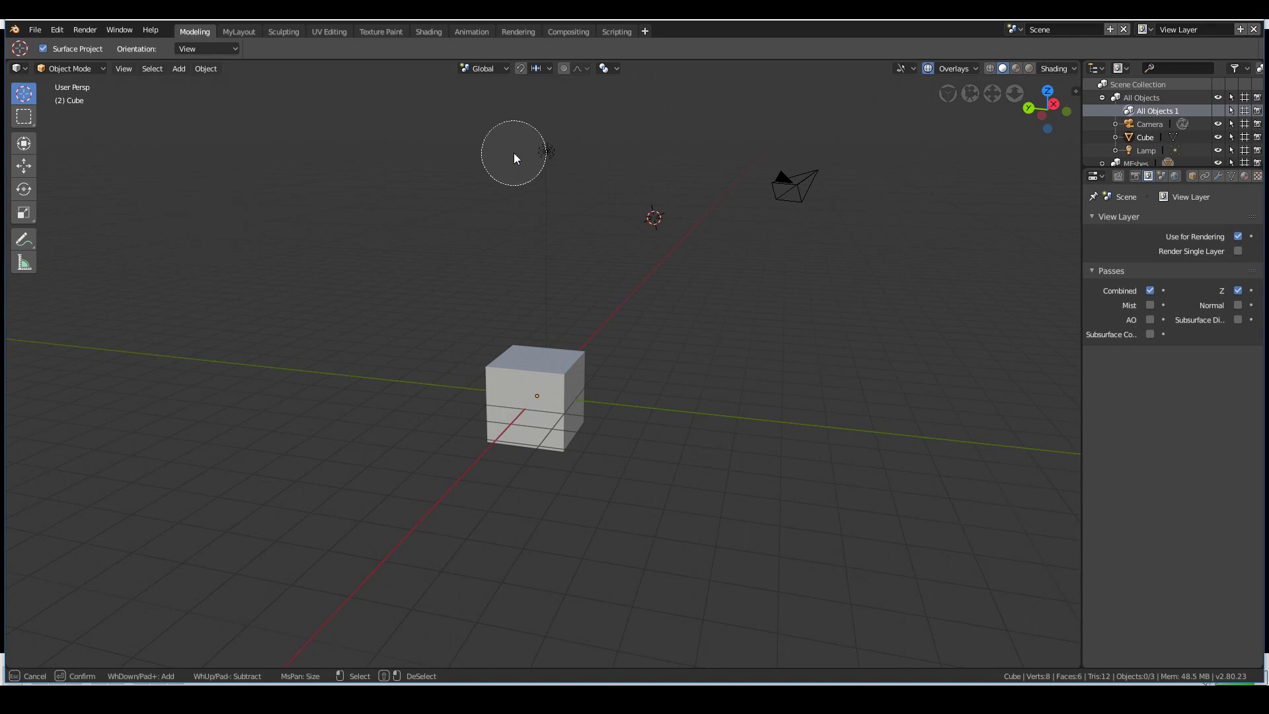
pyautogui.scroll(4, 458, 280)
pyautogui.scroll(-6, 457, 280)
pyautogui.scroll(-6, 457, 280)
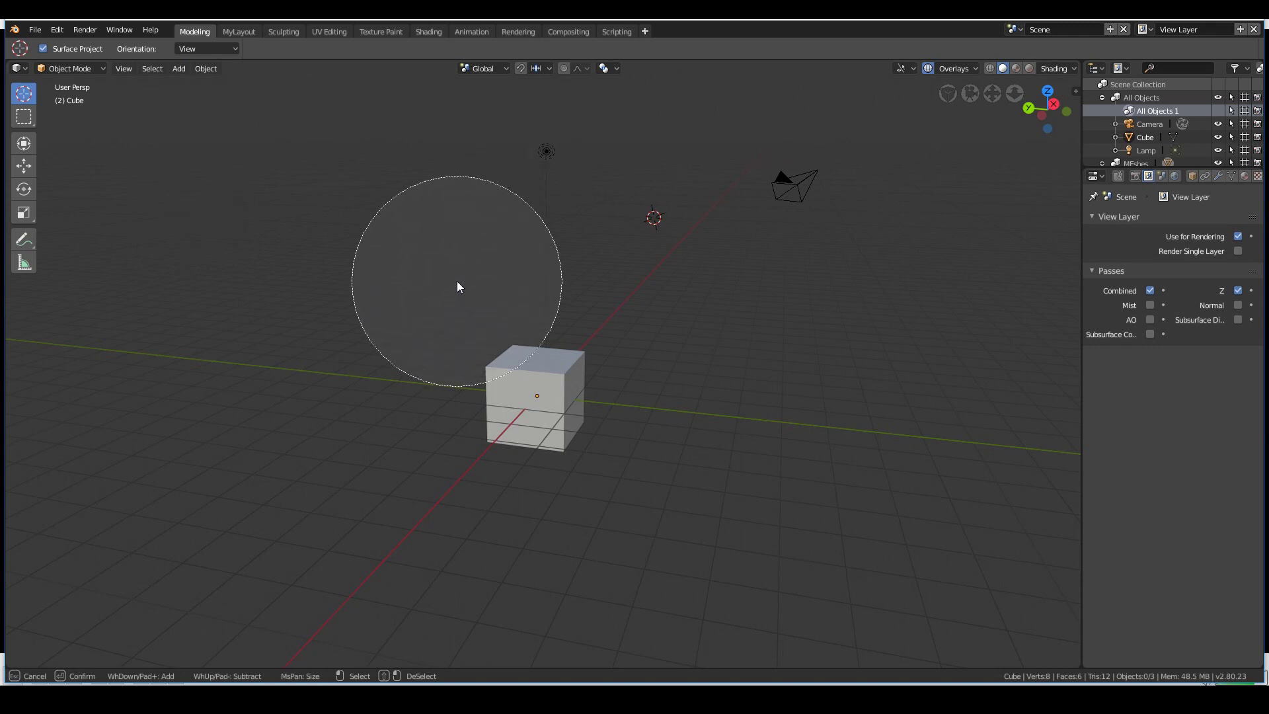
pyautogui.scroll(4, 400, 284)
# Step: Paint the selection circle over the cube and the lamp, and end Circle Select with everything deselected
pyautogui.click(601, 492)
pyautogui.moveTo(516, 239)
pyautogui.mouseDown()
pyautogui.moveTo(516, 186)
pyautogui.moveTo(541, 167)
pyautogui.moveTo(657, 155)
pyautogui.moveTo(832, 233)
pyautogui.moveTo(784, 188)
pyautogui.moveTo(525, 144)
pyautogui.mouseUp()
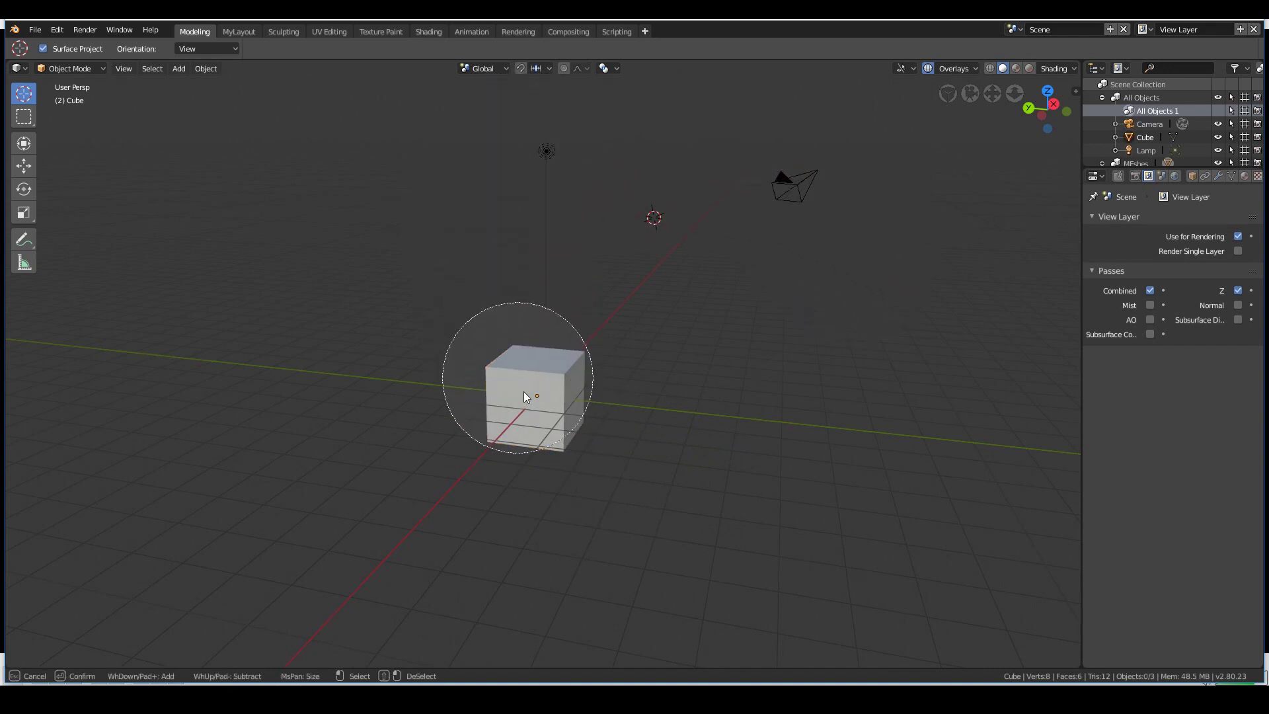
pyautogui.press('Escape')
pyautogui.press('a')
pyautogui.hotkey('alt', 'a')
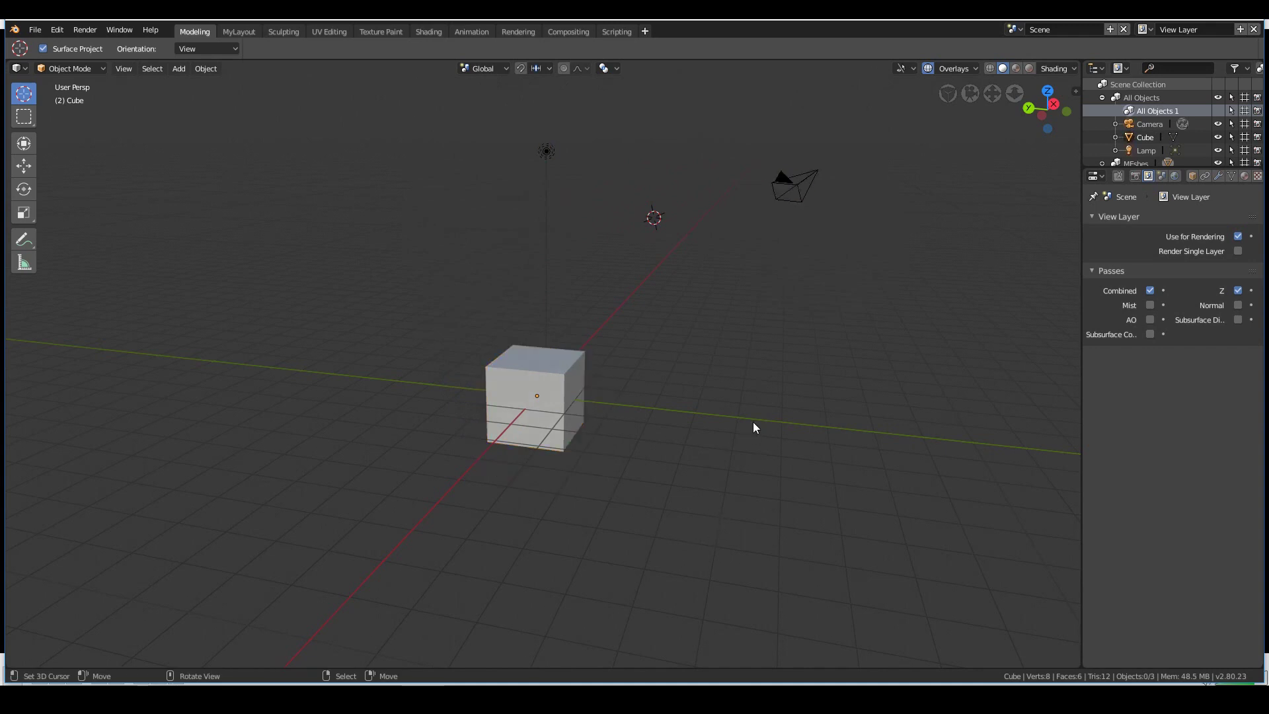
# Step: Select the cube, camera and lamp one at a time in the outliner, ending on the MEshes collection
pyautogui.click(152, 69)
pyautogui.scroll(-1, 1182, 132)
pyautogui.click(1145, 133)
pyautogui.click(1149, 119)
pyautogui.click(1146, 133)
pyautogui.click(1148, 146)
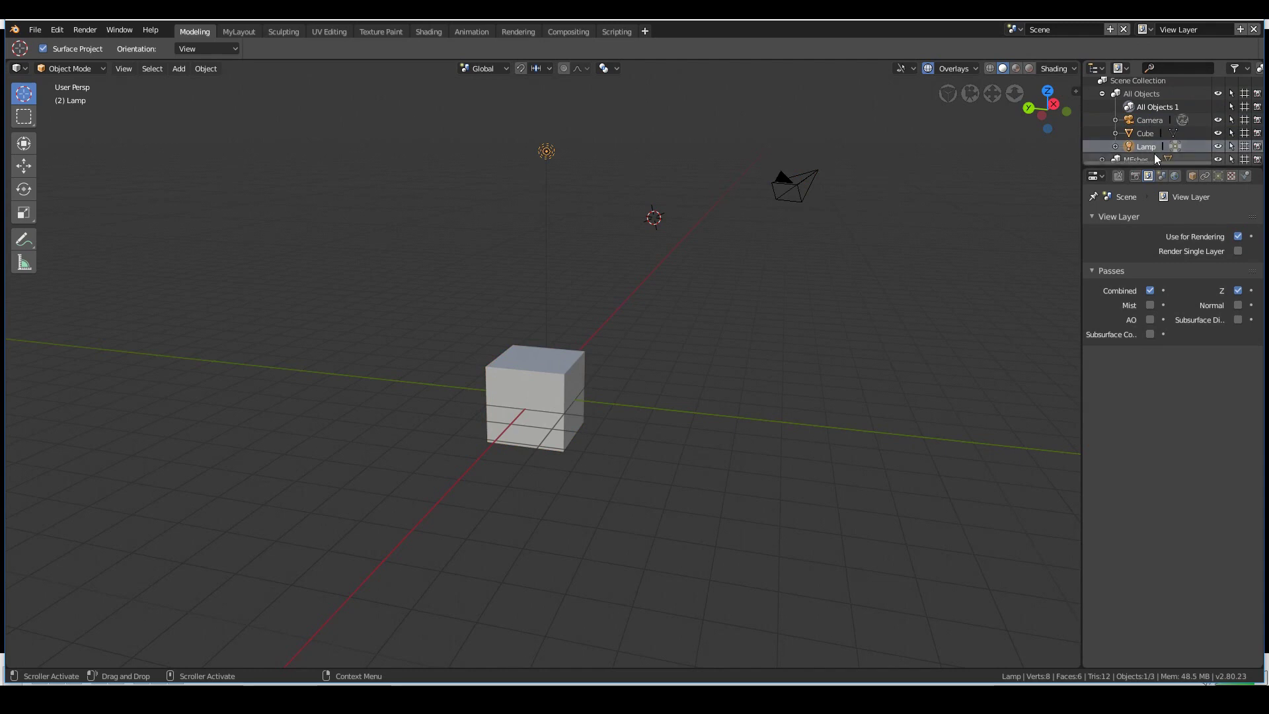
pyautogui.click(1137, 159)
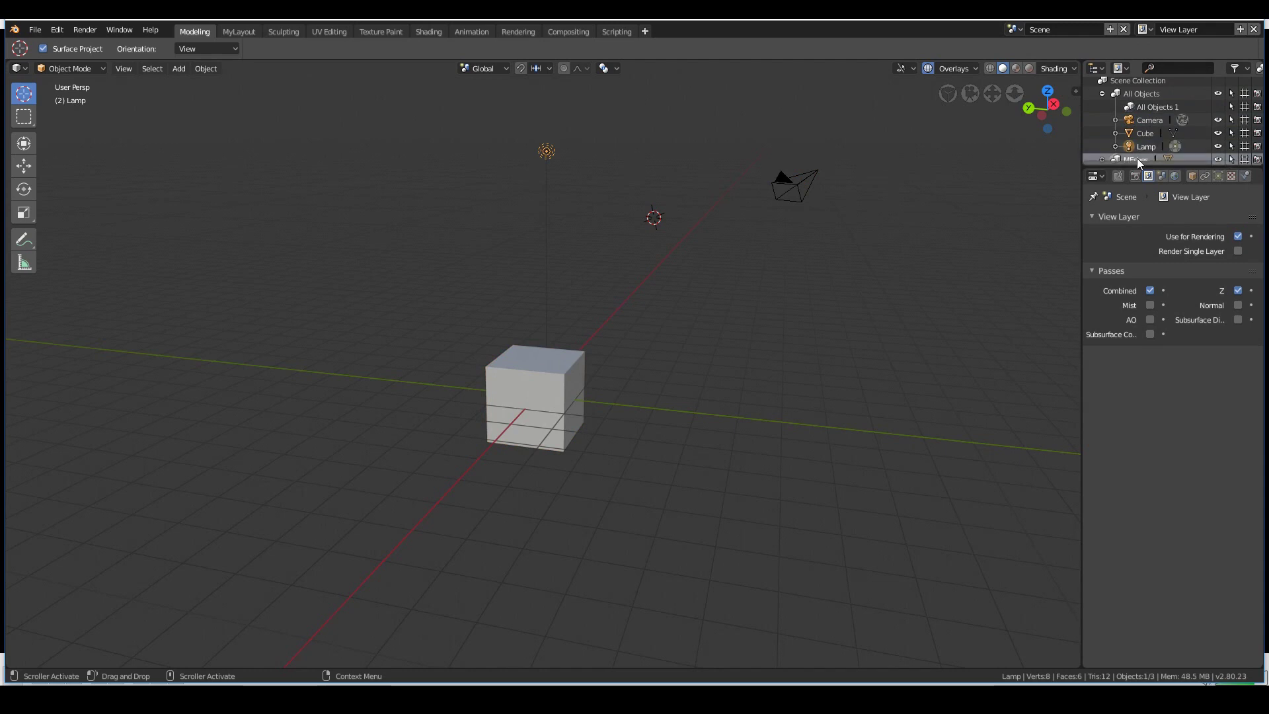
# Step: Filter the outliner for "cube", select the Cube object under All Objects, and clear the filter
pyautogui.click(1181, 69)
pyautogui.write('cube')
pyautogui.press('Return')
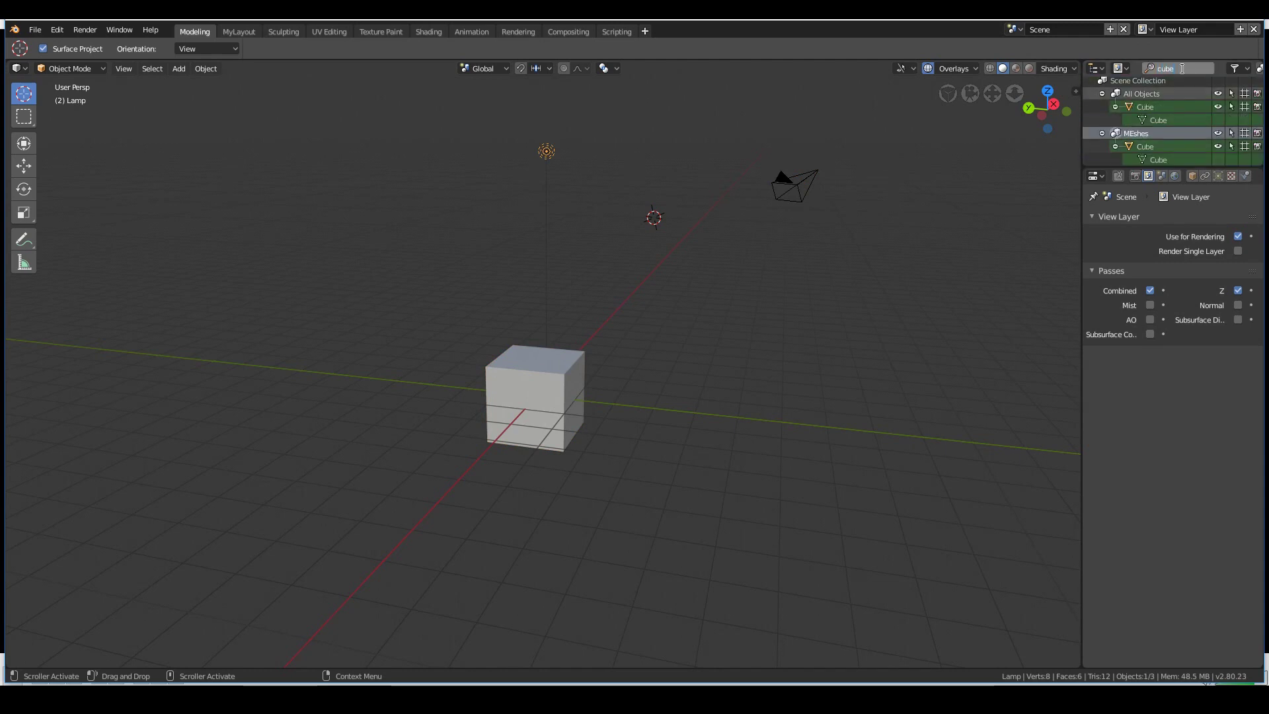
pyautogui.click(1145, 107)
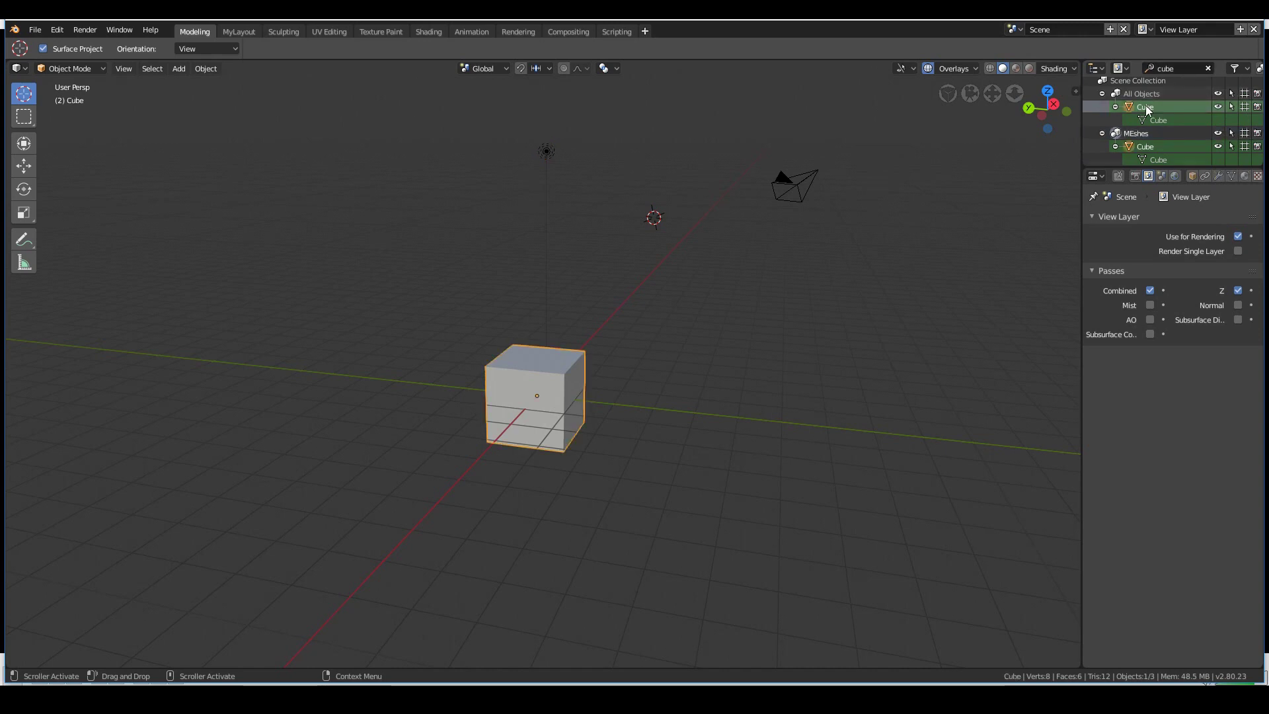
pyautogui.click(1208, 68)
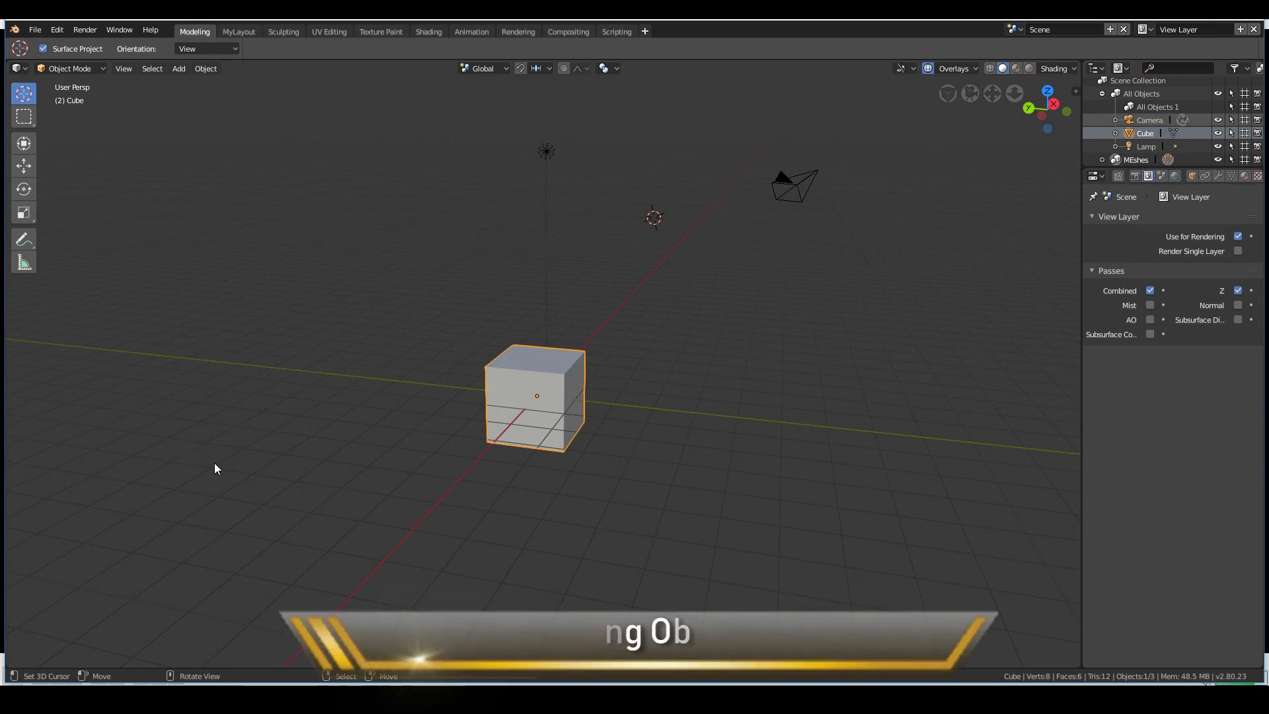
# Step: Add a Monkey mesh to the scene at the 3D cursor
pyautogui.click(180, 68)
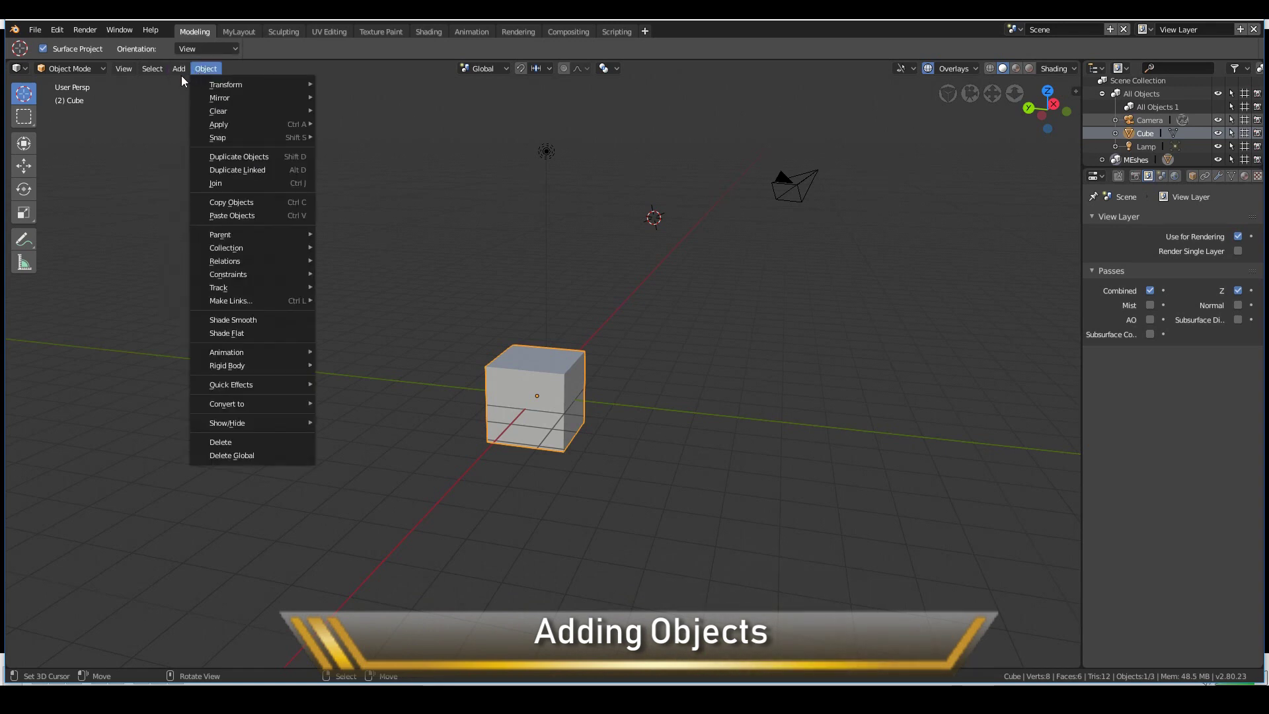
pyautogui.moveTo(181, 89)
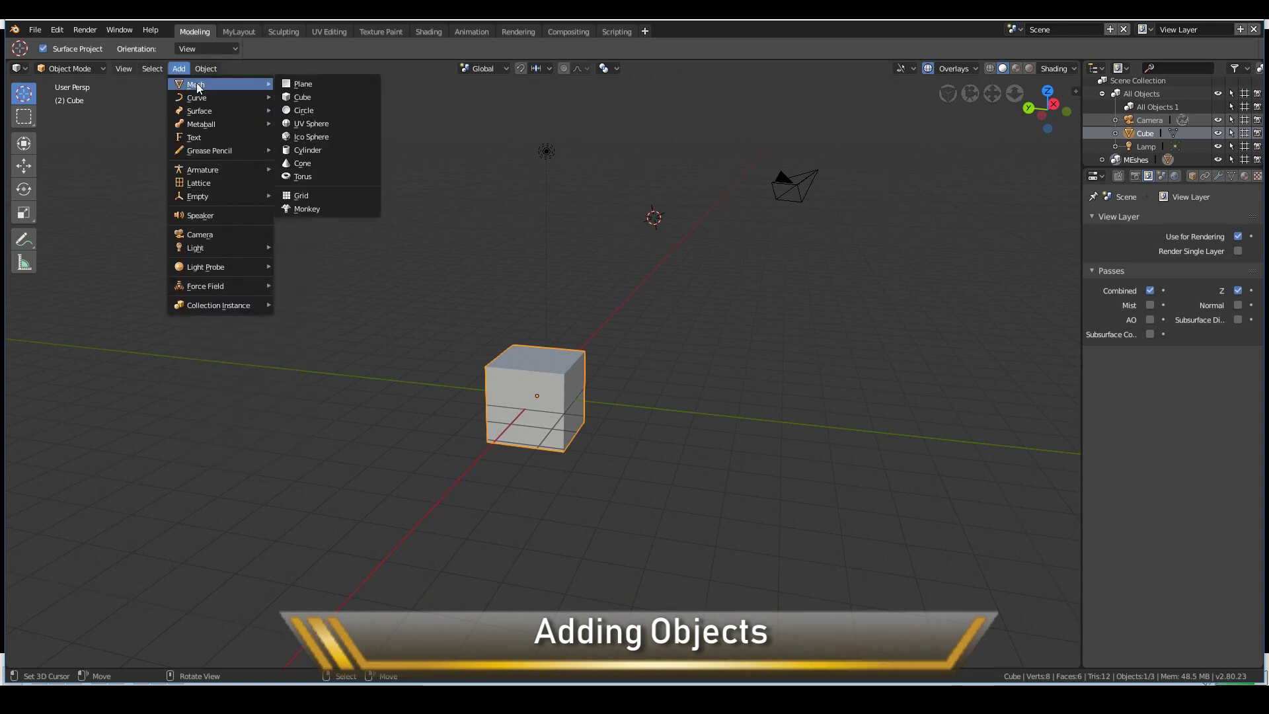
pyautogui.click(311, 206)
pyautogui.moveTo(323, 212); pyautogui.dragTo(577, 275, button='middle')
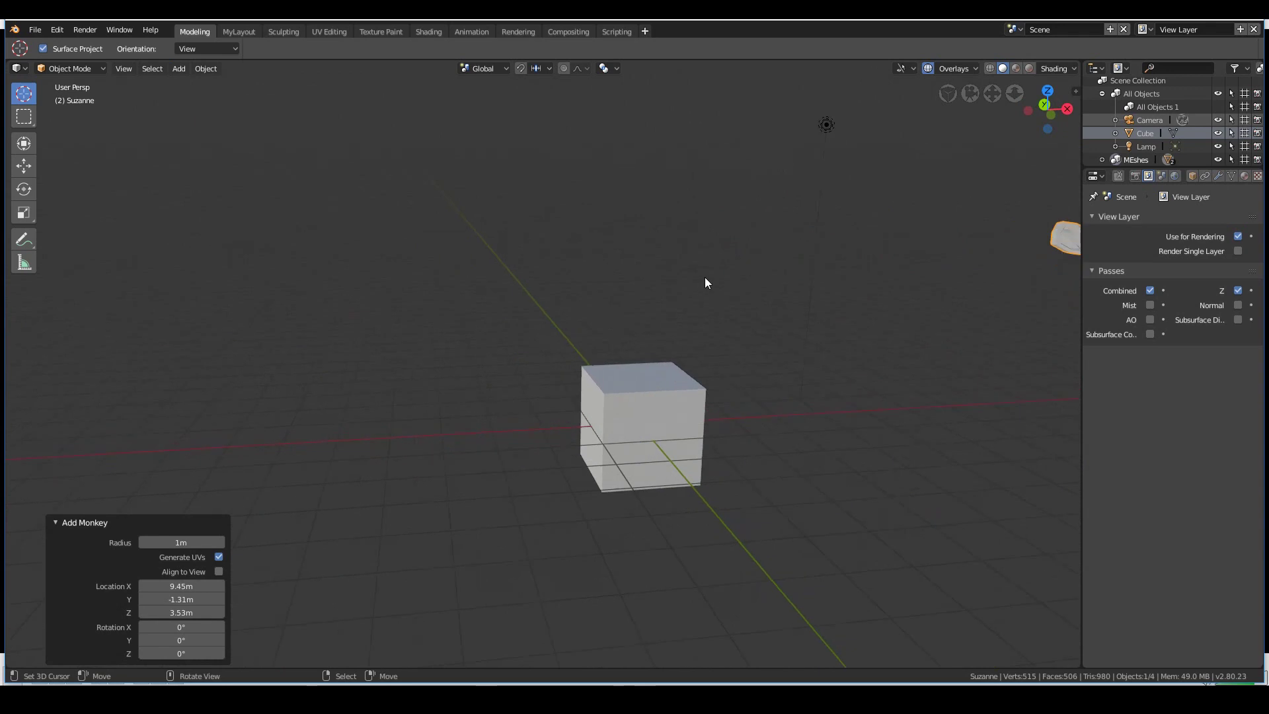
pyautogui.moveTo(705, 277); pyautogui.dragTo(731, 414, button='middle')
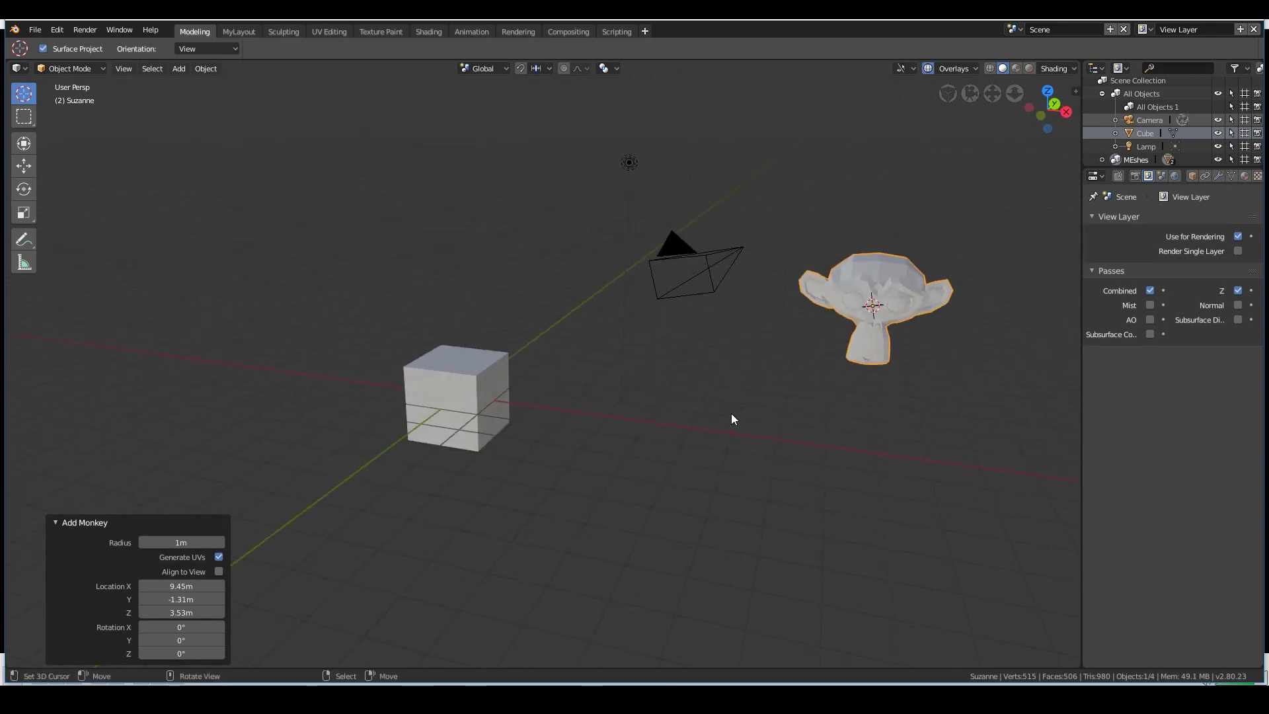
# Step: Delete the monkey mesh and select the cube again
pyautogui.press('x')
pyautogui.click(731, 414)
pyautogui.click(453, 396)
pyautogui.moveTo(453, 396); pyautogui.dragTo(209, 97, button='middle')
# Step: Examine the Delete command and the object types that can be added, from meshes to force fields
pyautogui.click(206, 68)
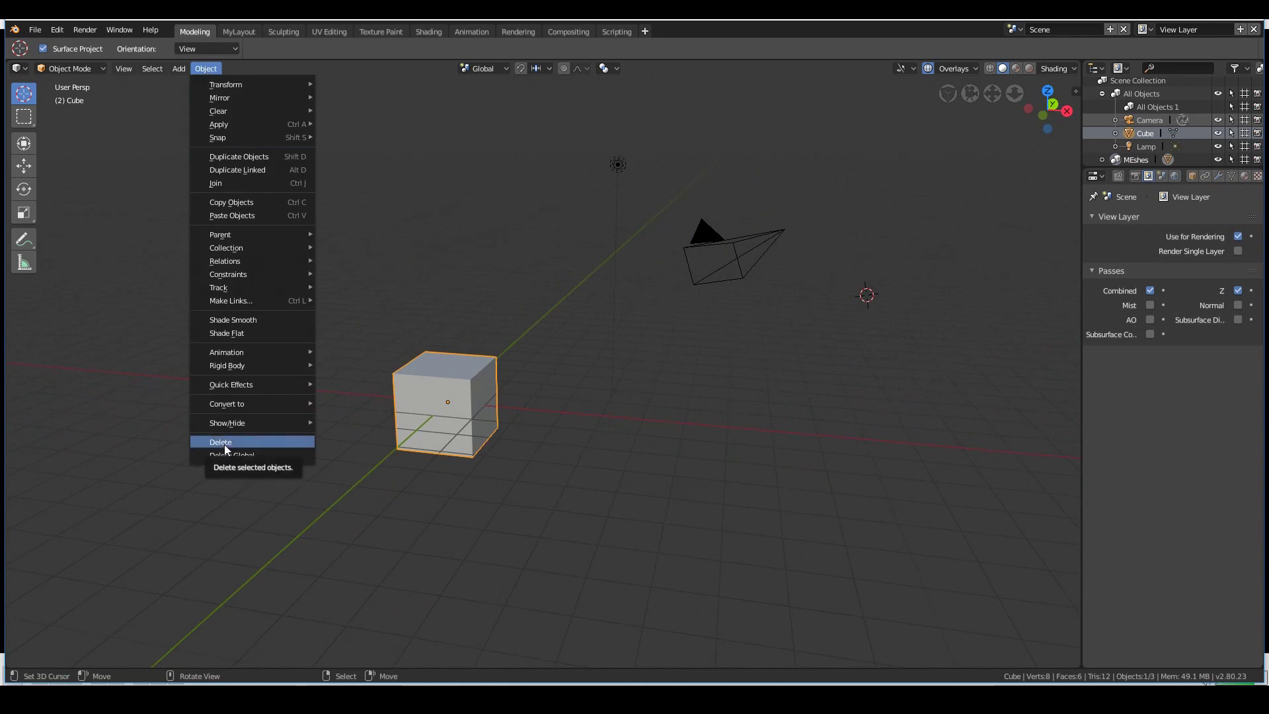
pyautogui.click(180, 68)
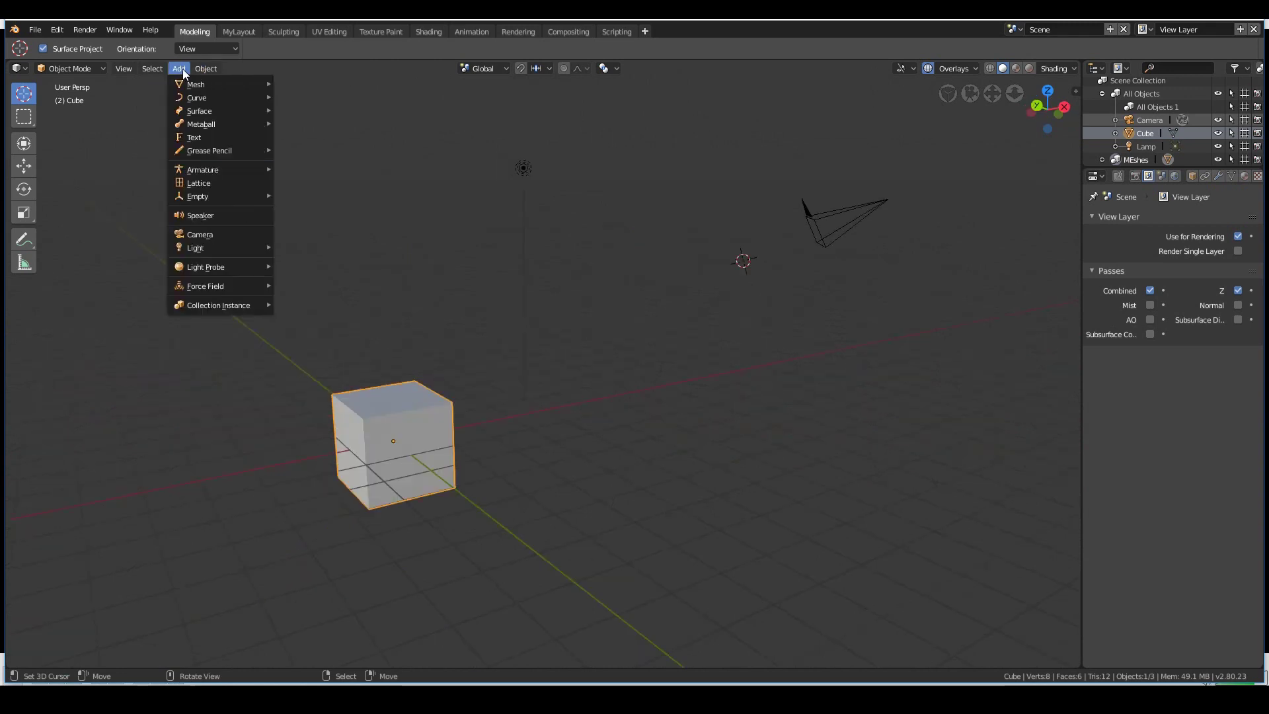
pyautogui.moveTo(184, 84)
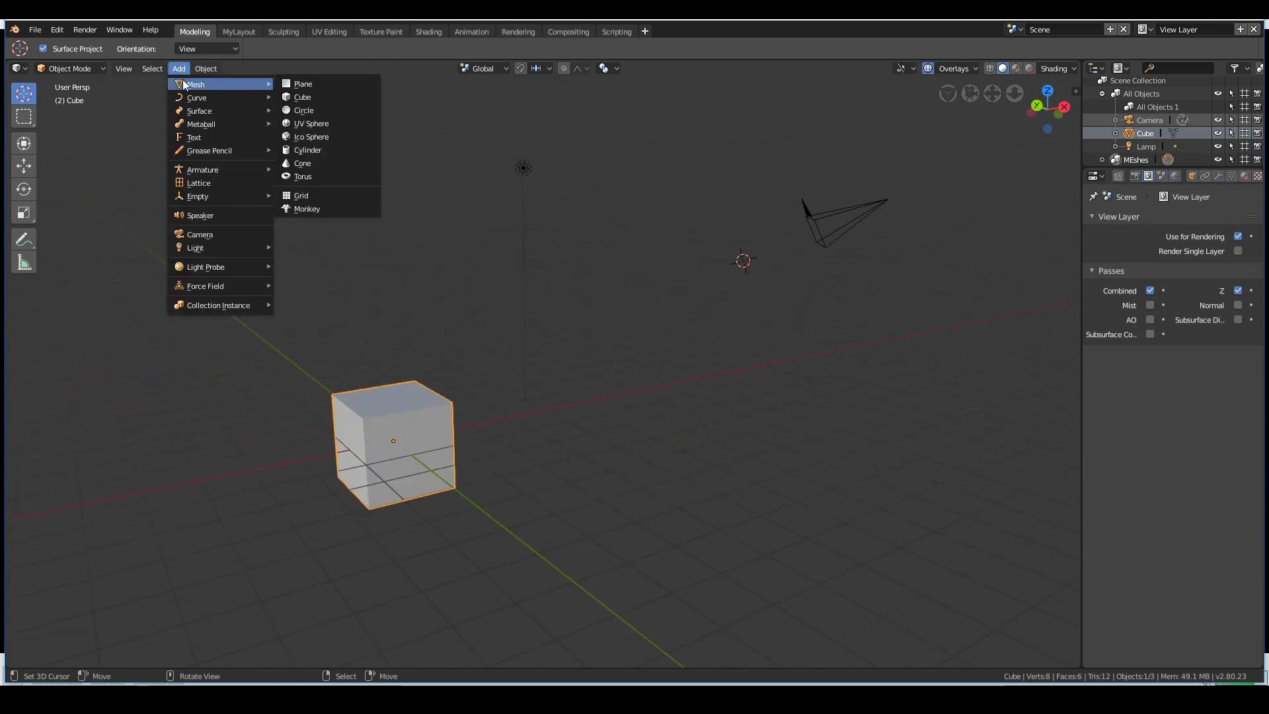
pyautogui.click(179, 72)
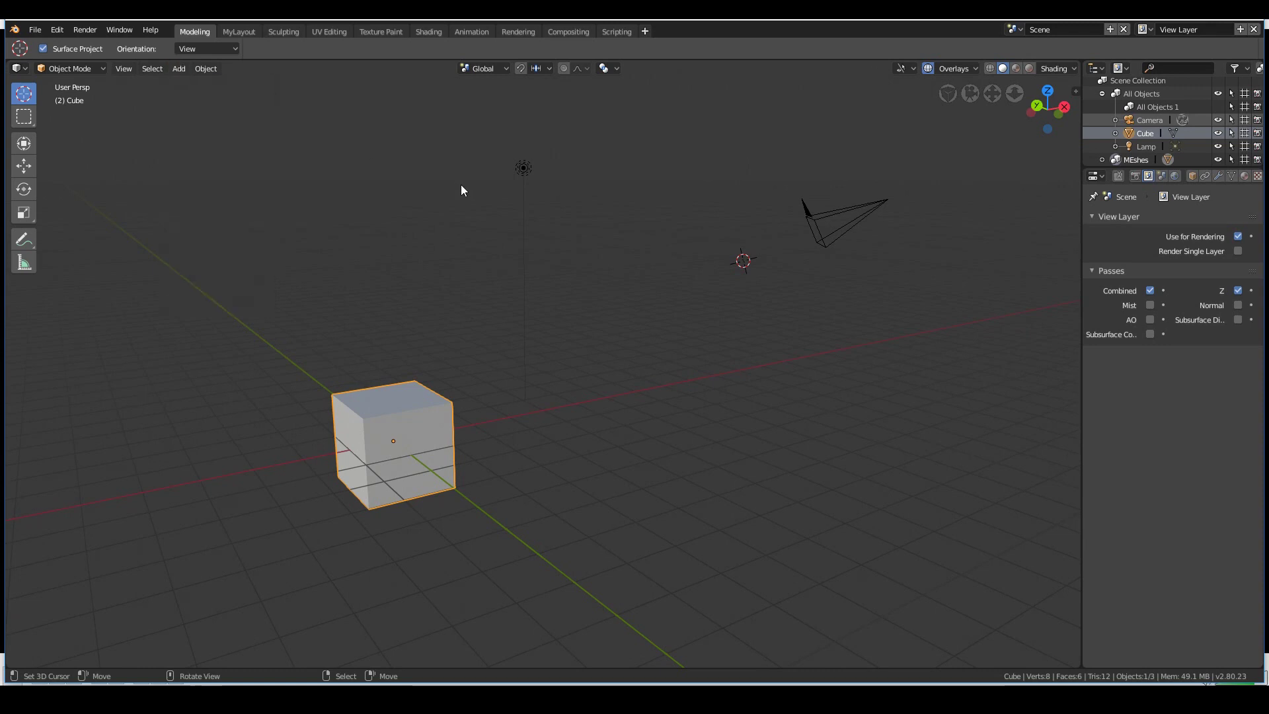
pyautogui.hotkey('shift', 'a')
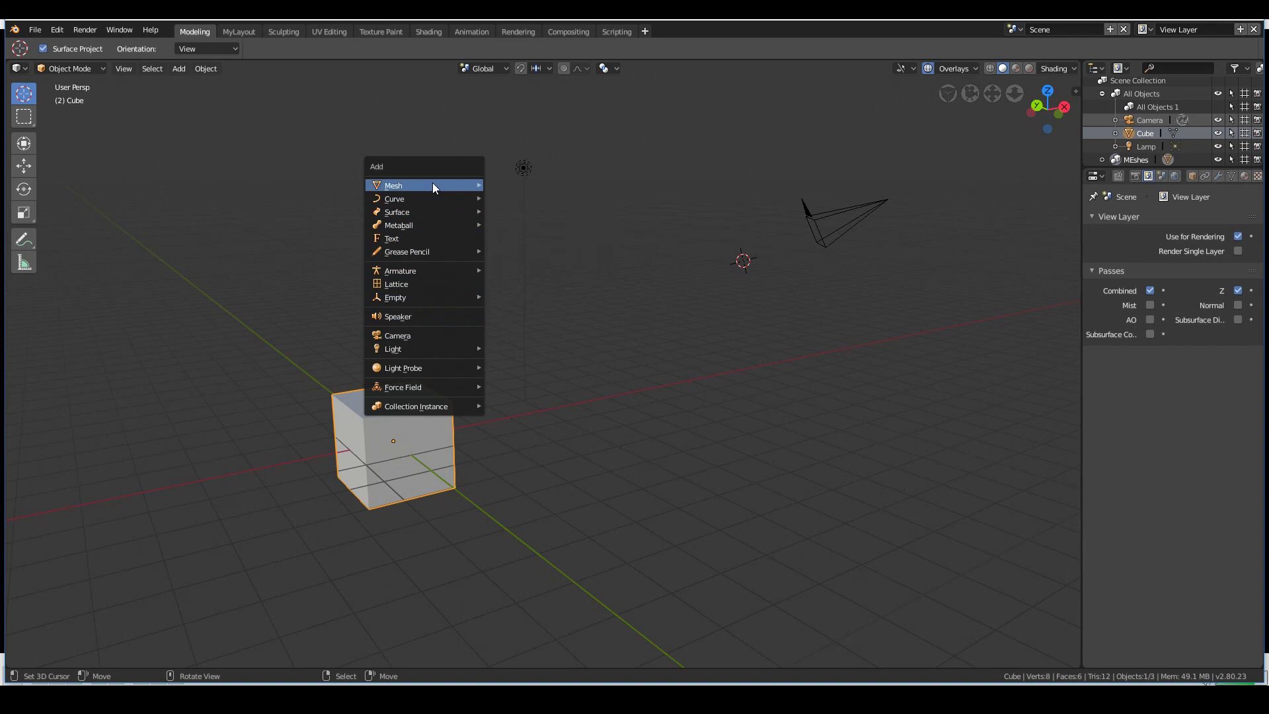
pyautogui.moveTo(434, 187)
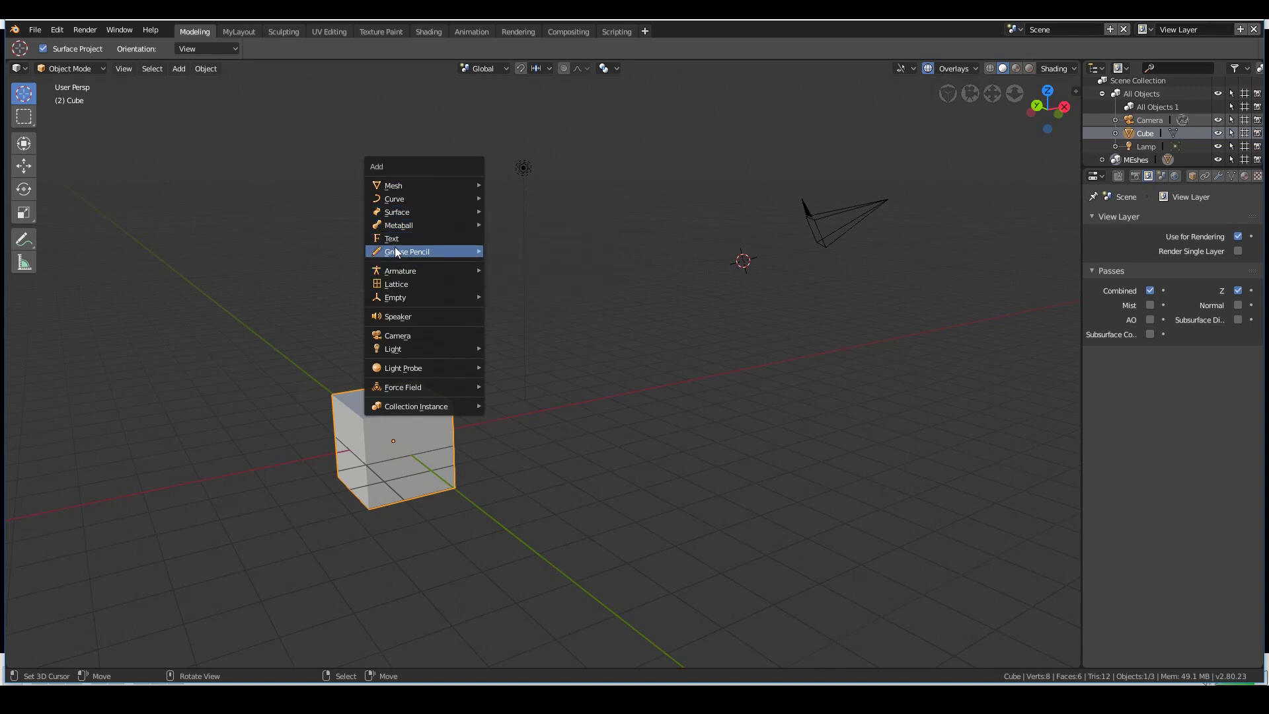
pyautogui.moveTo(399, 271)
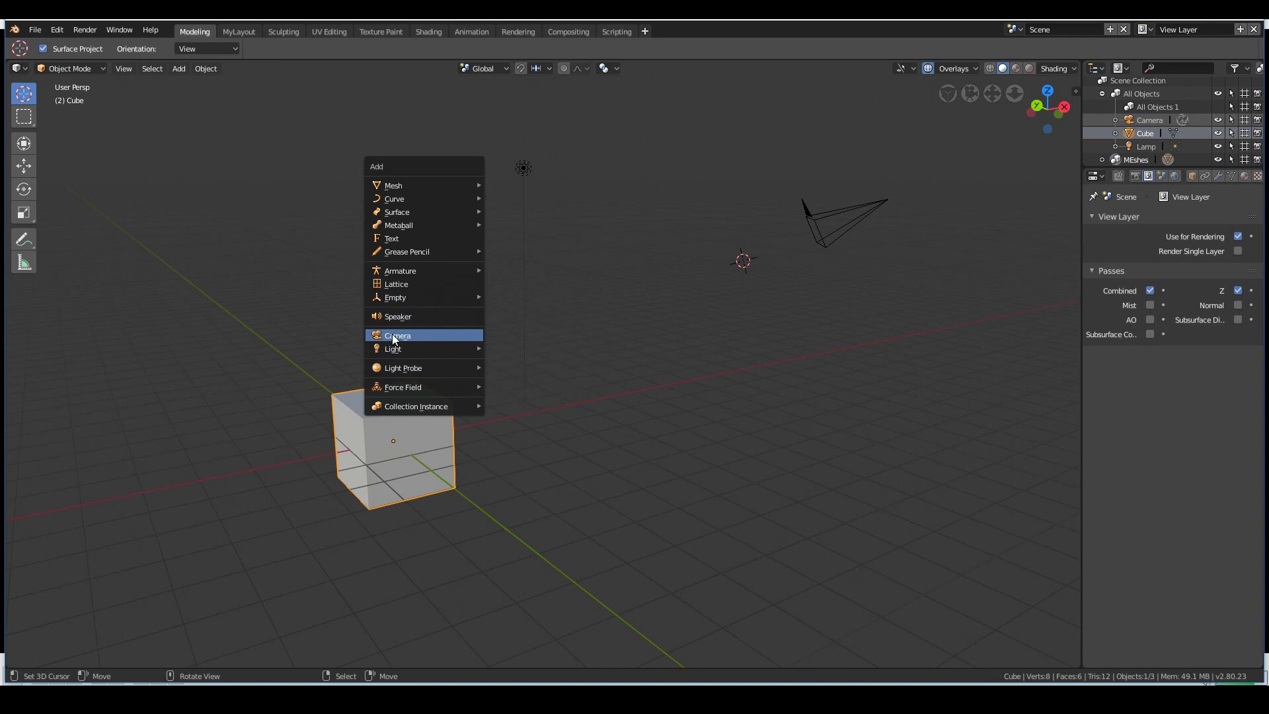
pyautogui.moveTo(387, 387)
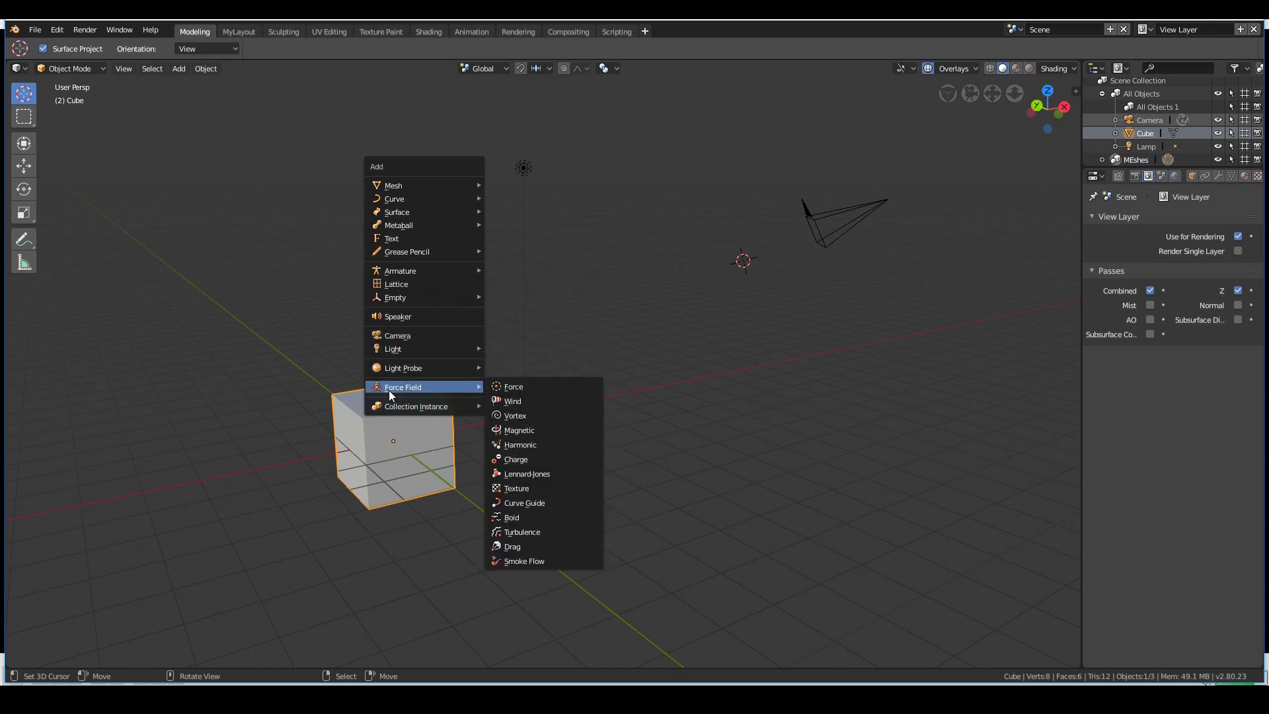
pyautogui.press('Escape')
pyautogui.moveTo(447, 252); pyautogui.dragTo(463, 370, button='middle')
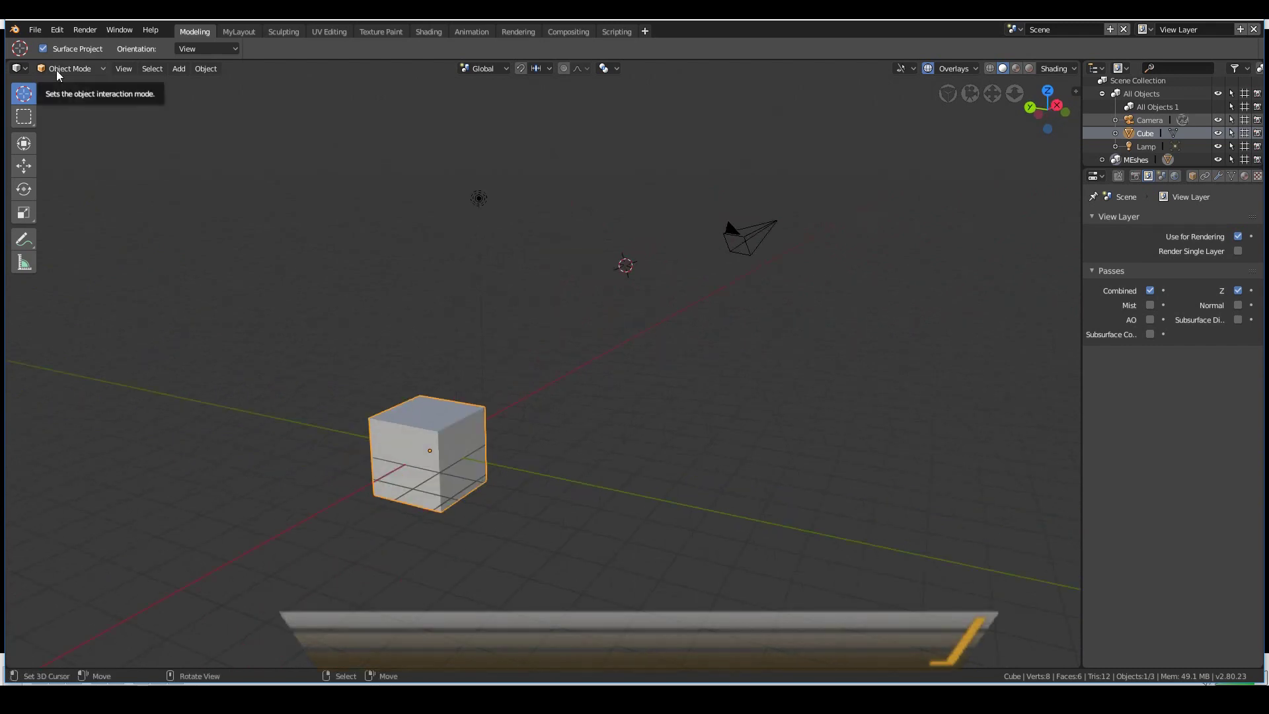
# Step: Select the camera and switch the selection back to the cube
pyautogui.click(56, 70)
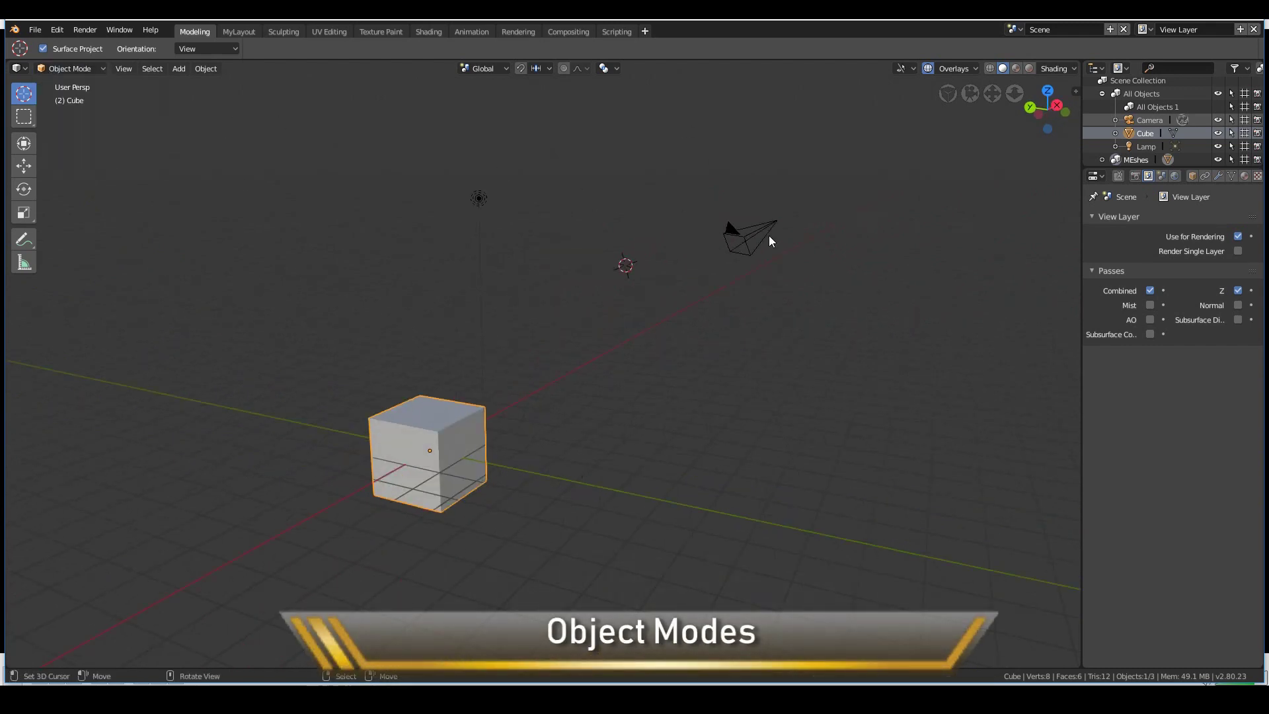
pyautogui.click(750, 235)
pyautogui.click(479, 199)
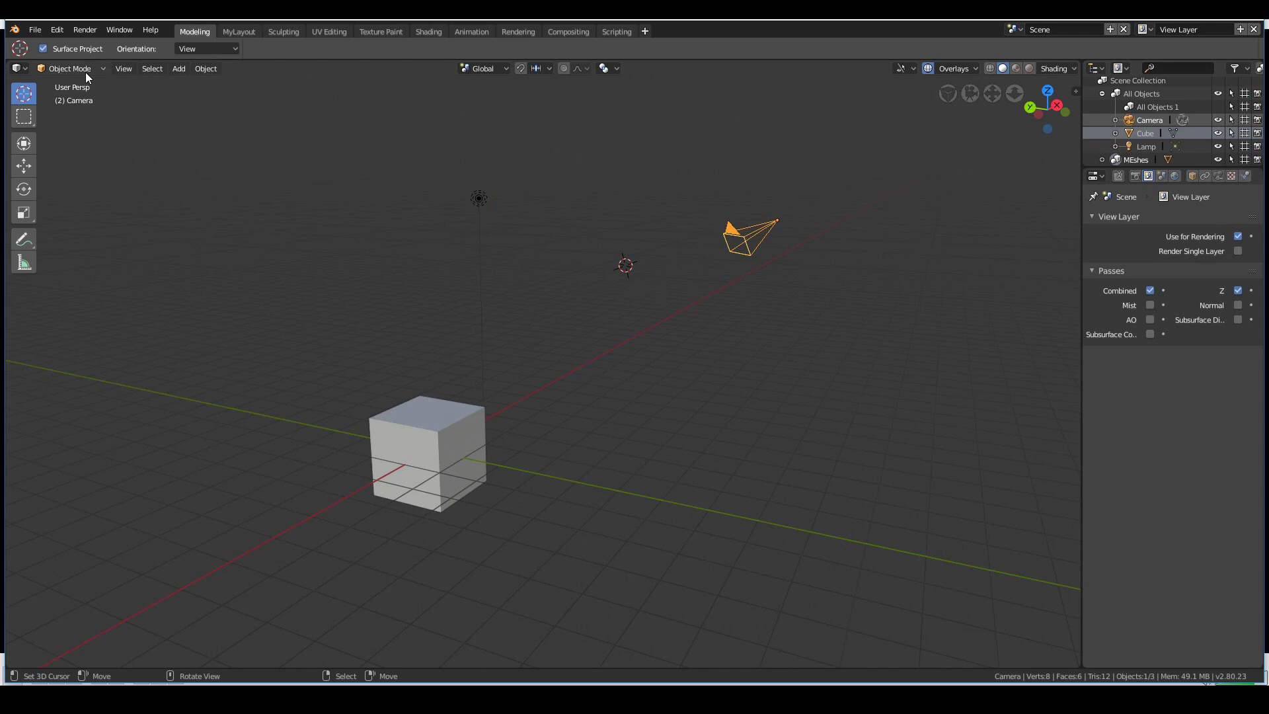
pyautogui.click(409, 453)
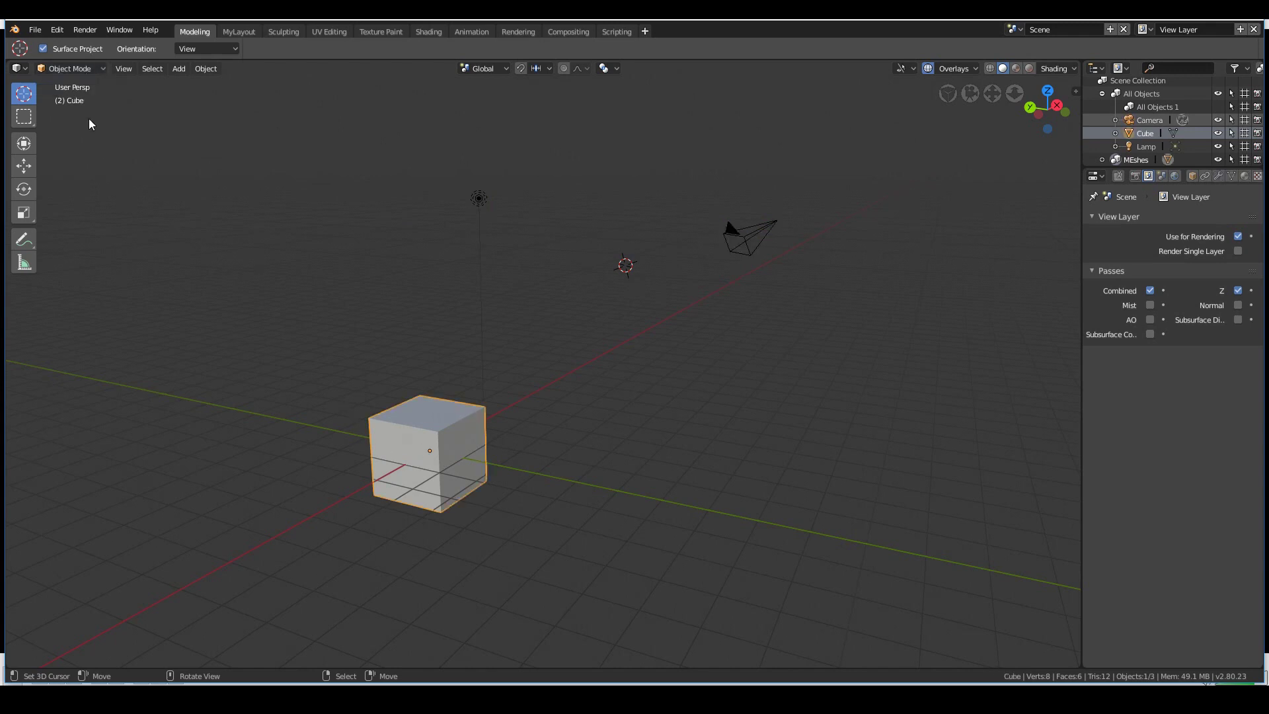
# Step: Switch the cube from Object Mode to Edit Mode
pyautogui.click(92, 67)
pyautogui.click(69, 69)
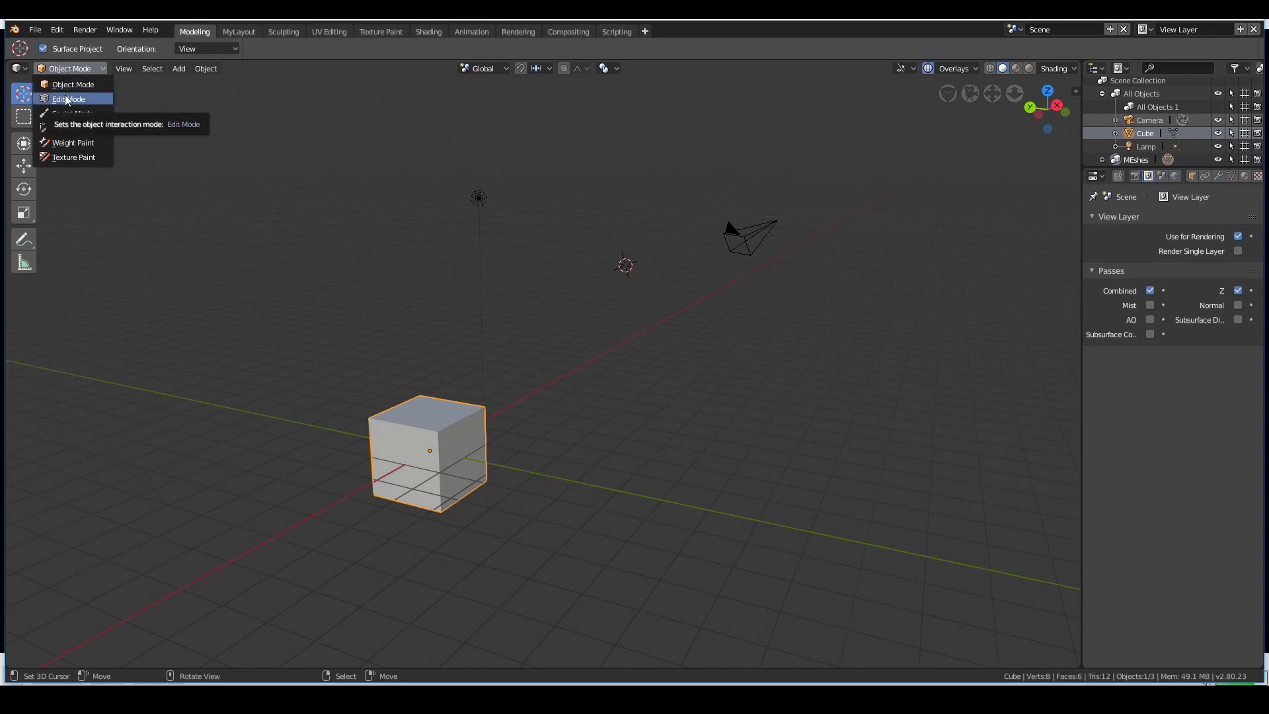
pyautogui.click(66, 100)
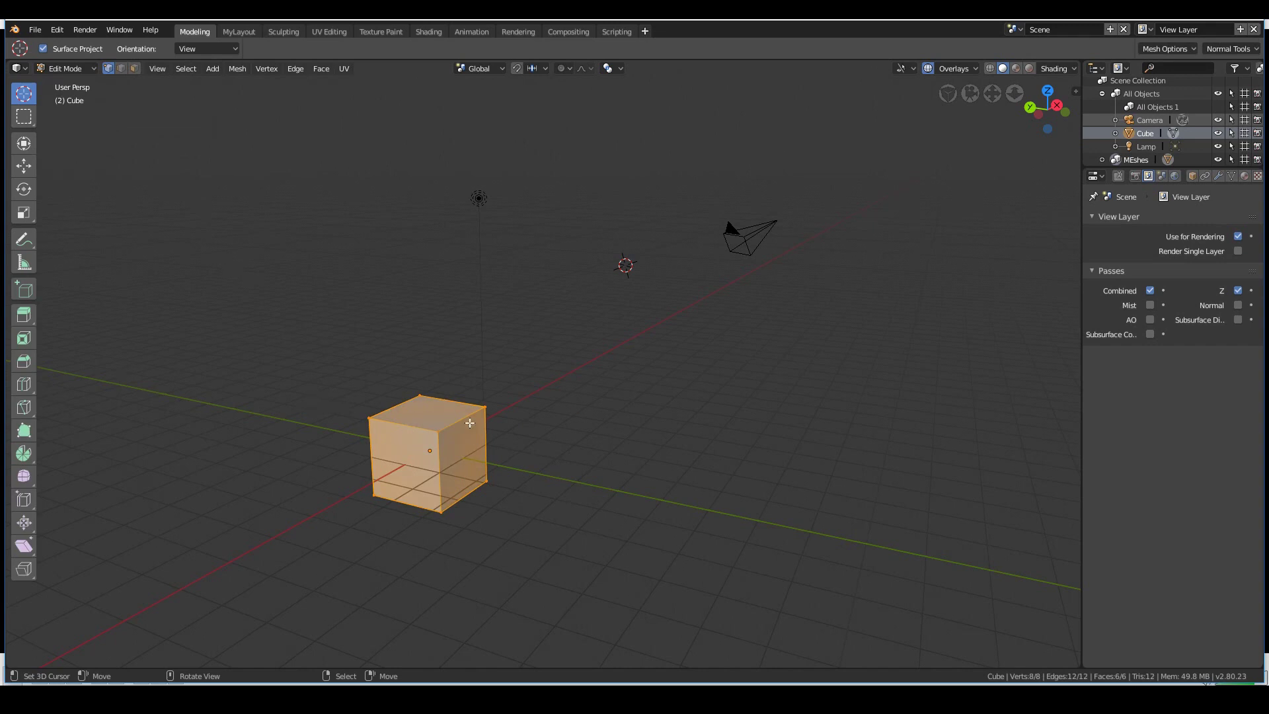
# Step: Pull the cube's upper-right corner vertex up and outward, and return to Object Mode
pyautogui.click(487, 407)
pyautogui.moveTo(487, 410); pyautogui.dragTo(542, 375)
pyautogui.press('Tab')
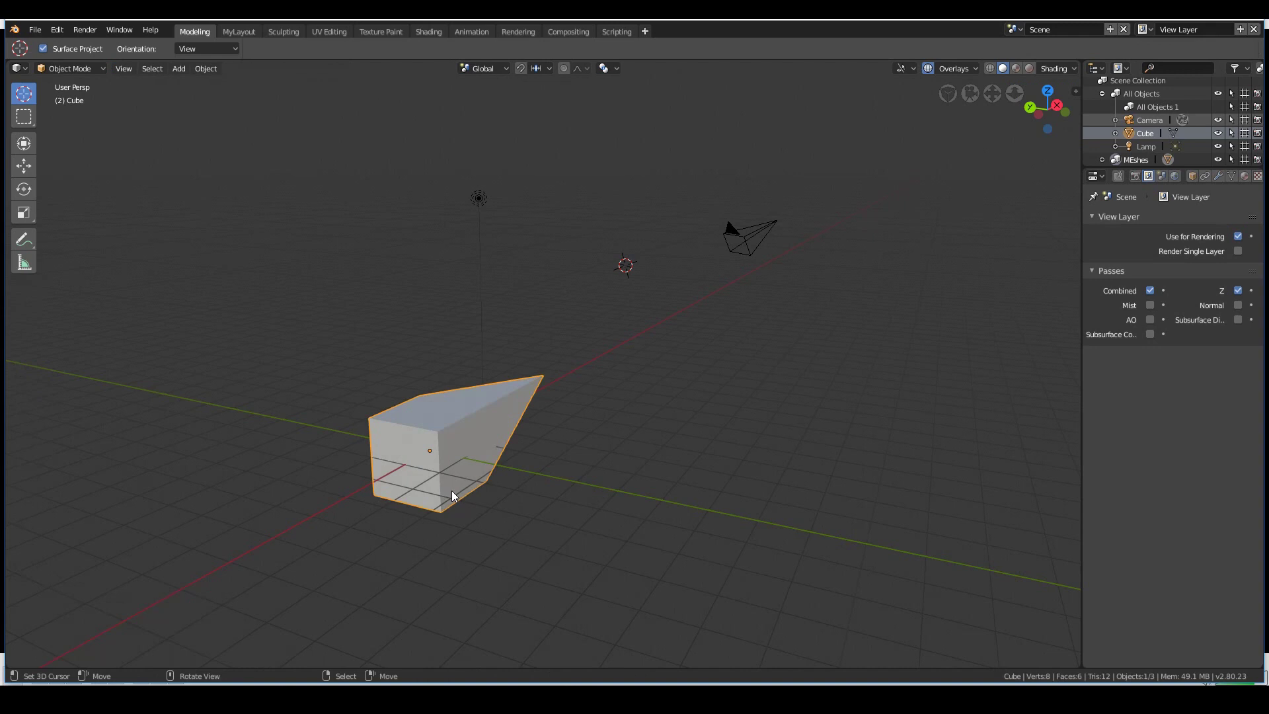
# Step: Toggle the deformed cube repeatedly between Edit Mode and Object Mode, ending in Edit Mode
pyautogui.press('Tab')
pyautogui.press('Tab')
pyautogui.press('Tab')
pyautogui.press('Tab')
pyautogui.press('Tab')
pyautogui.press('Tab')
pyautogui.press('Tab')
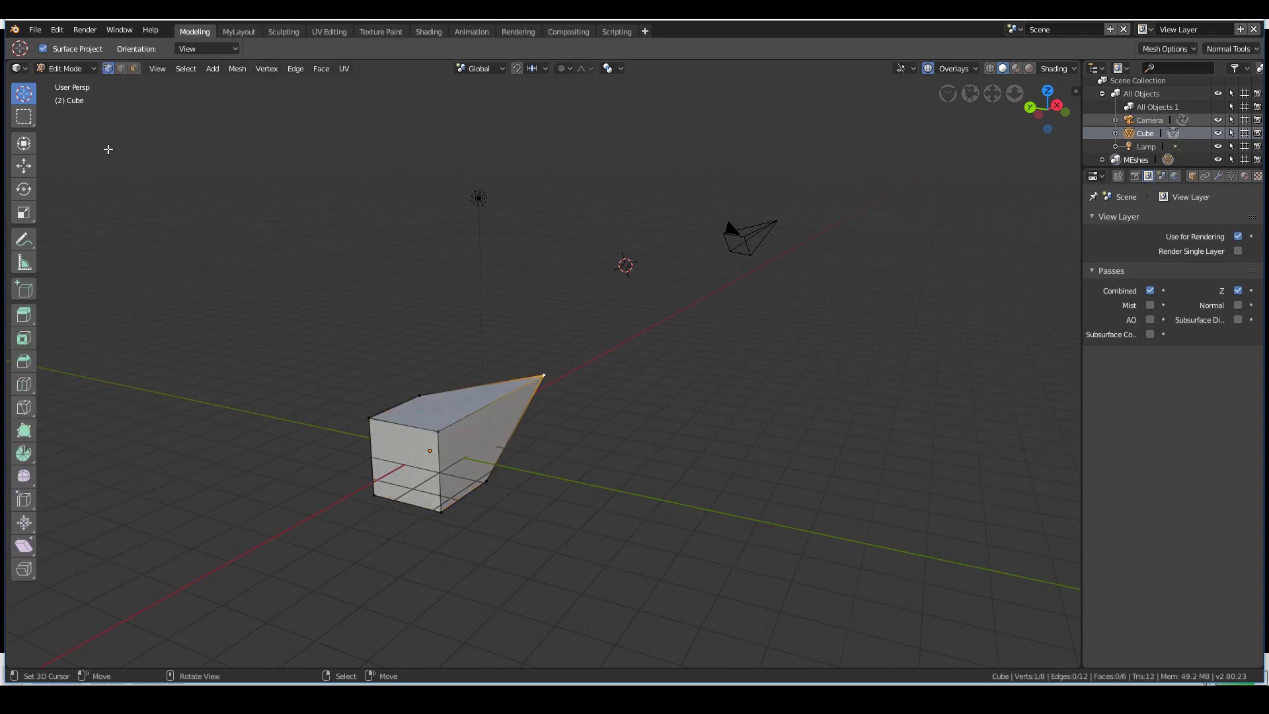
pyautogui.press('Tab')
pyautogui.press('Tab')
pyautogui.press('Tab')
pyautogui.moveTo(359, 505); pyautogui.dragTo(156, 255, button='middle')
pyautogui.press('Tab')
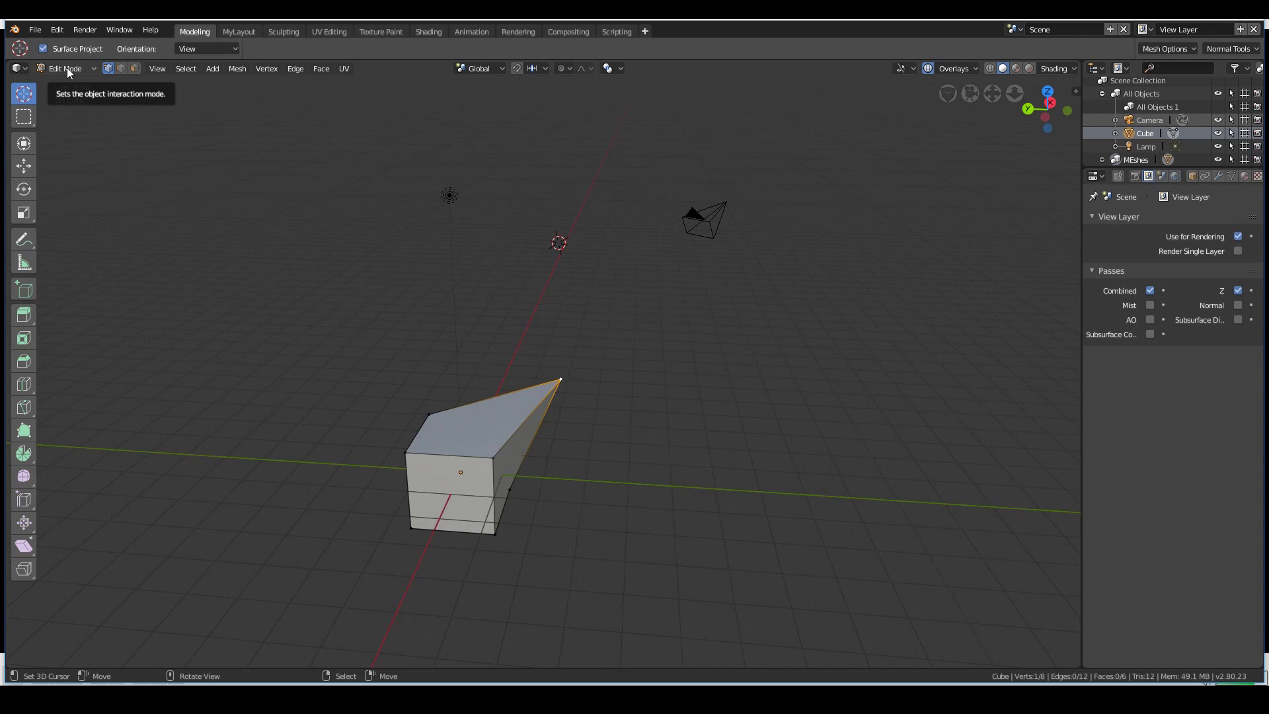
# Step: Look through the mesh, vertex and edge commands offered in Edit Mode, and return the cube to Object Mode
pyautogui.click(276, 69)
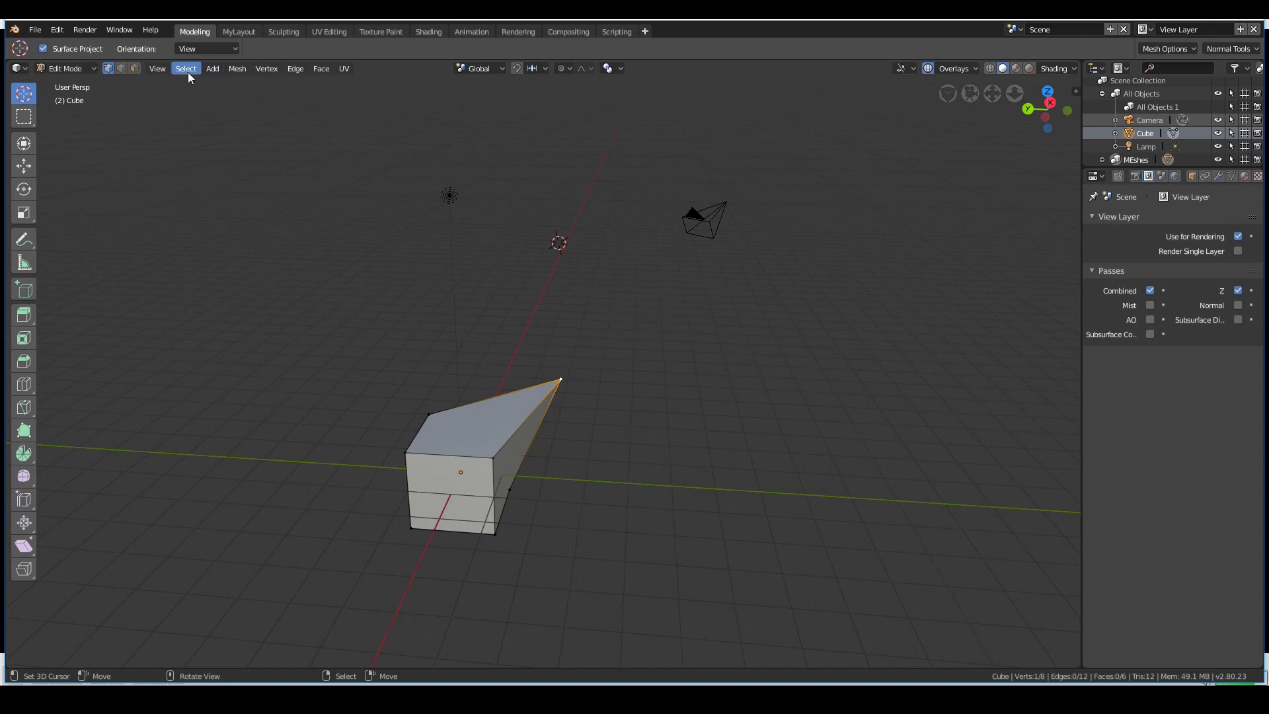
pyautogui.moveTo(211, 76)
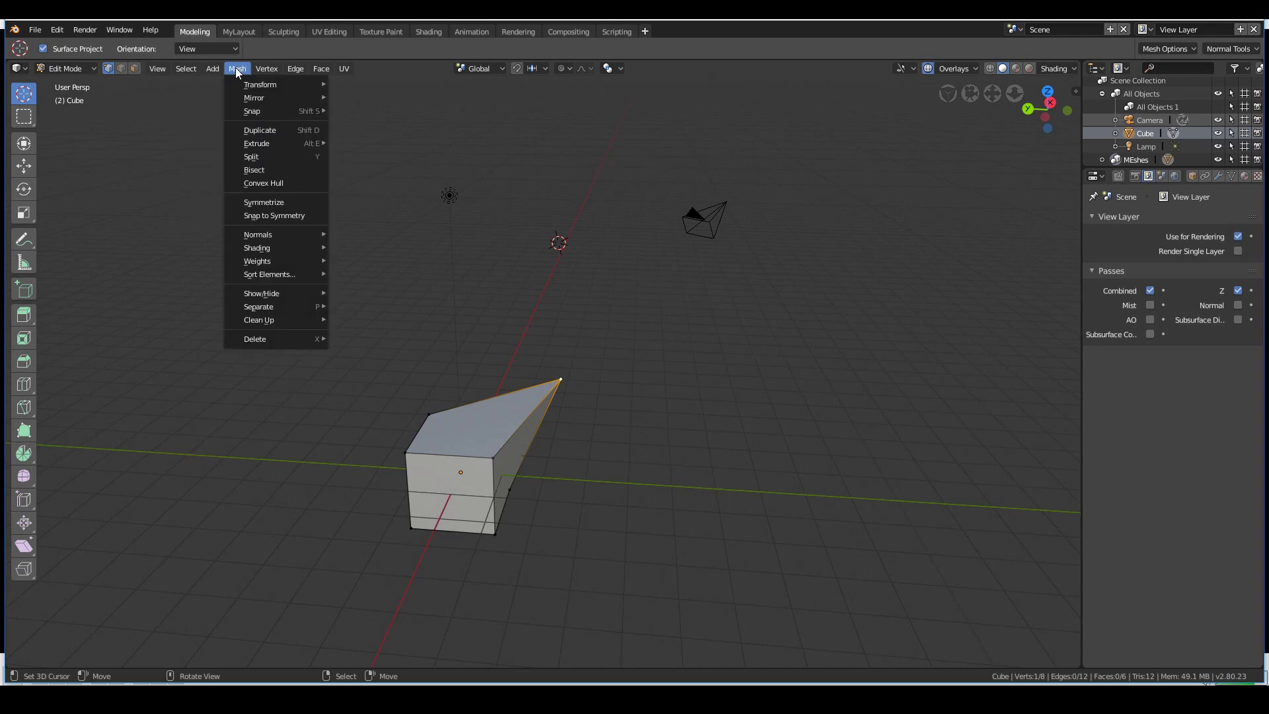
pyautogui.moveTo(275, 68)
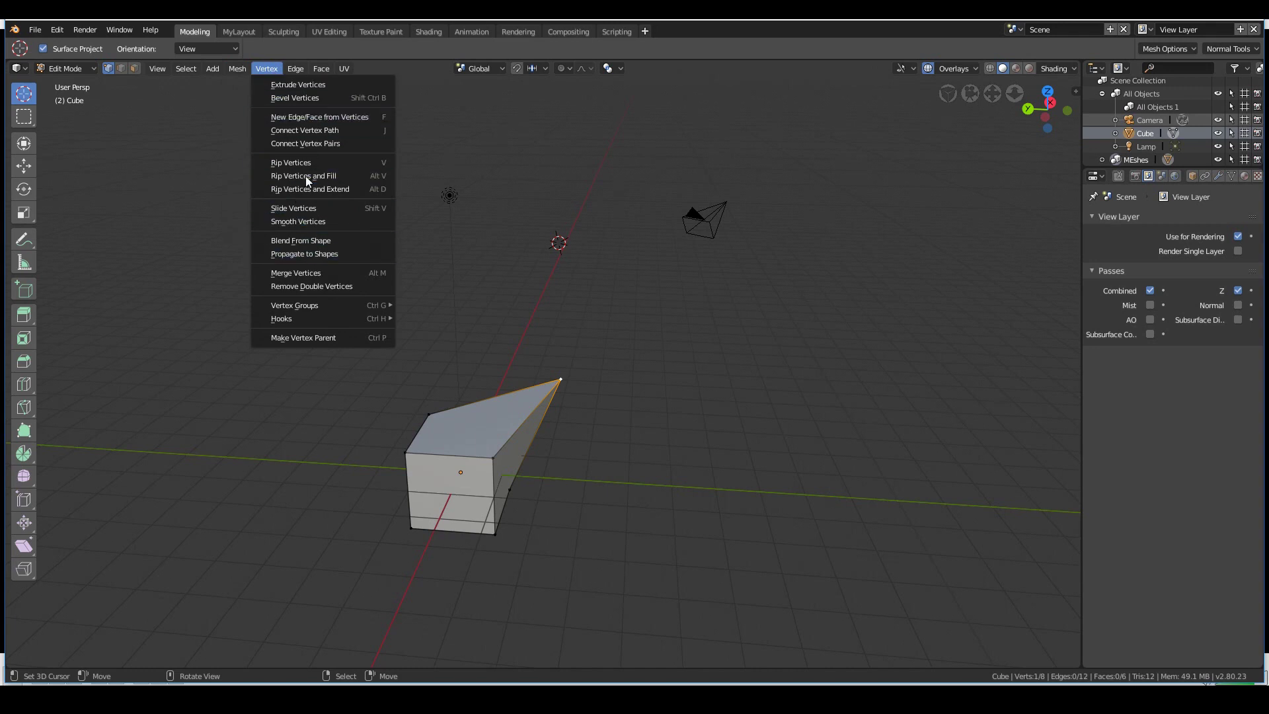
pyautogui.click(297, 68)
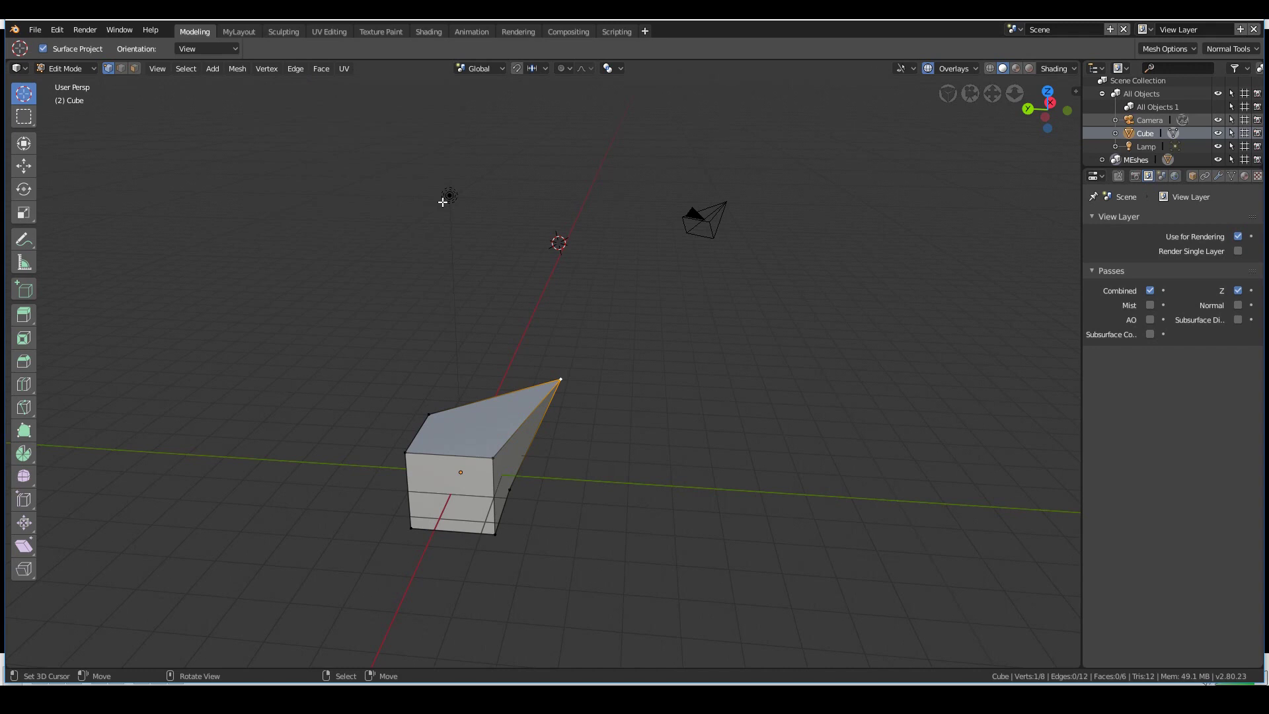
pyautogui.click(62, 70)
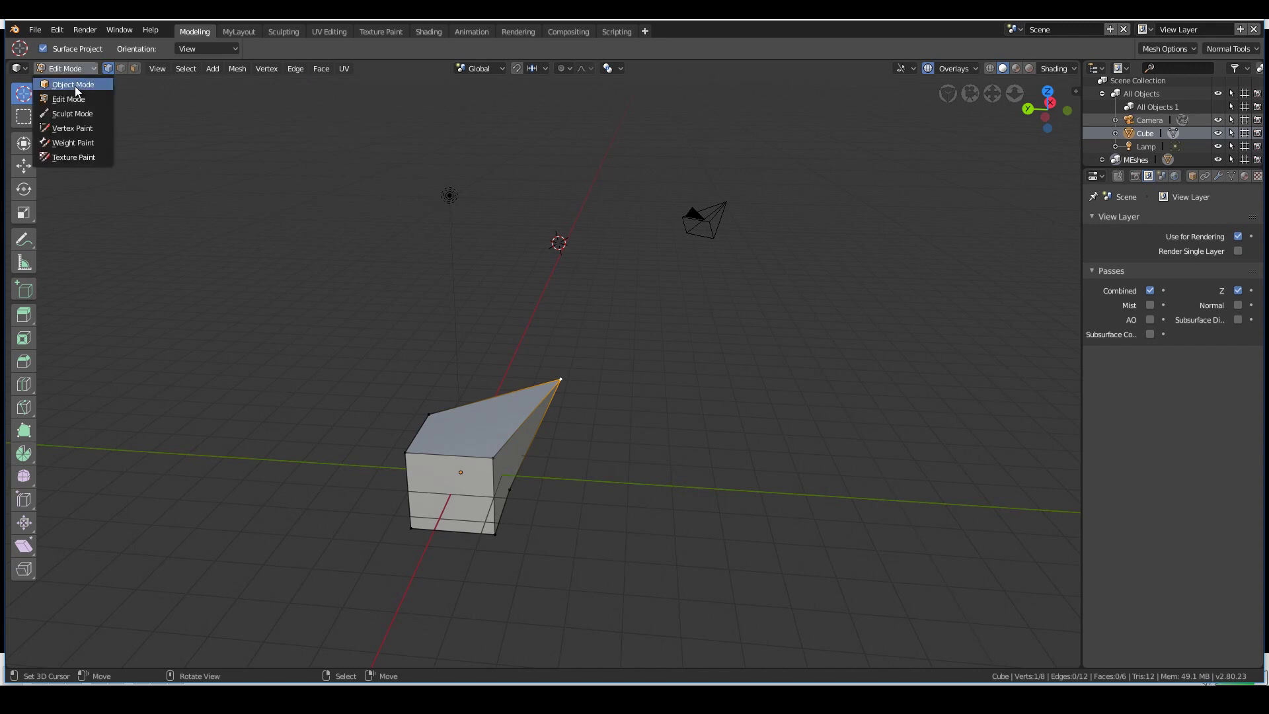
pyautogui.click(74, 85)
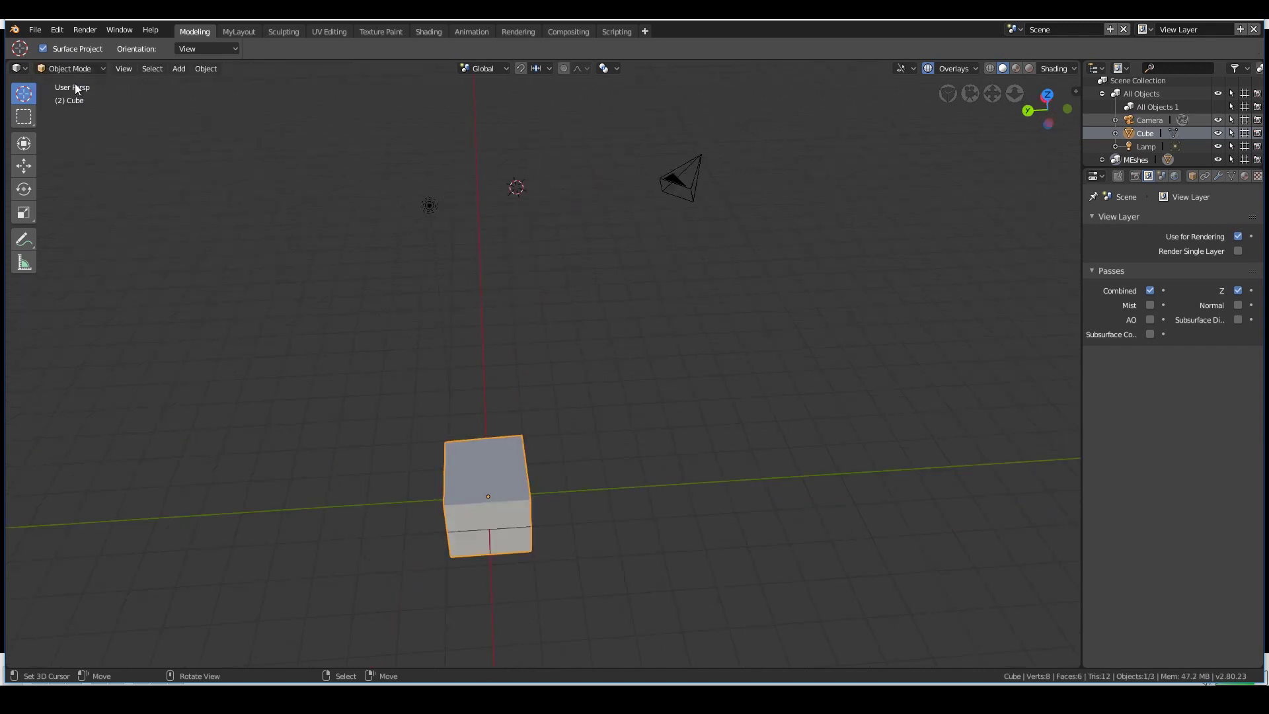
# Step: Switch the cube to Texture Paint and Sculpt Mode, and bring it back to Object Mode
pyautogui.click(69, 68)
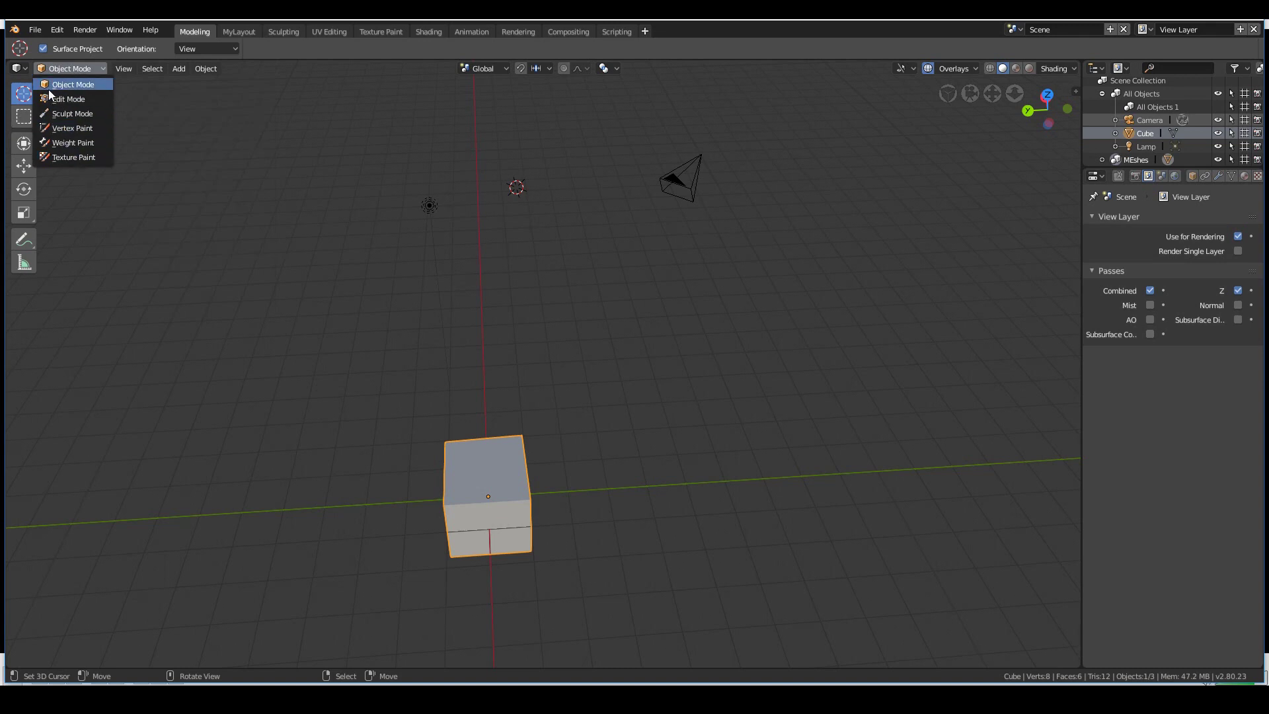
pyautogui.click(72, 155)
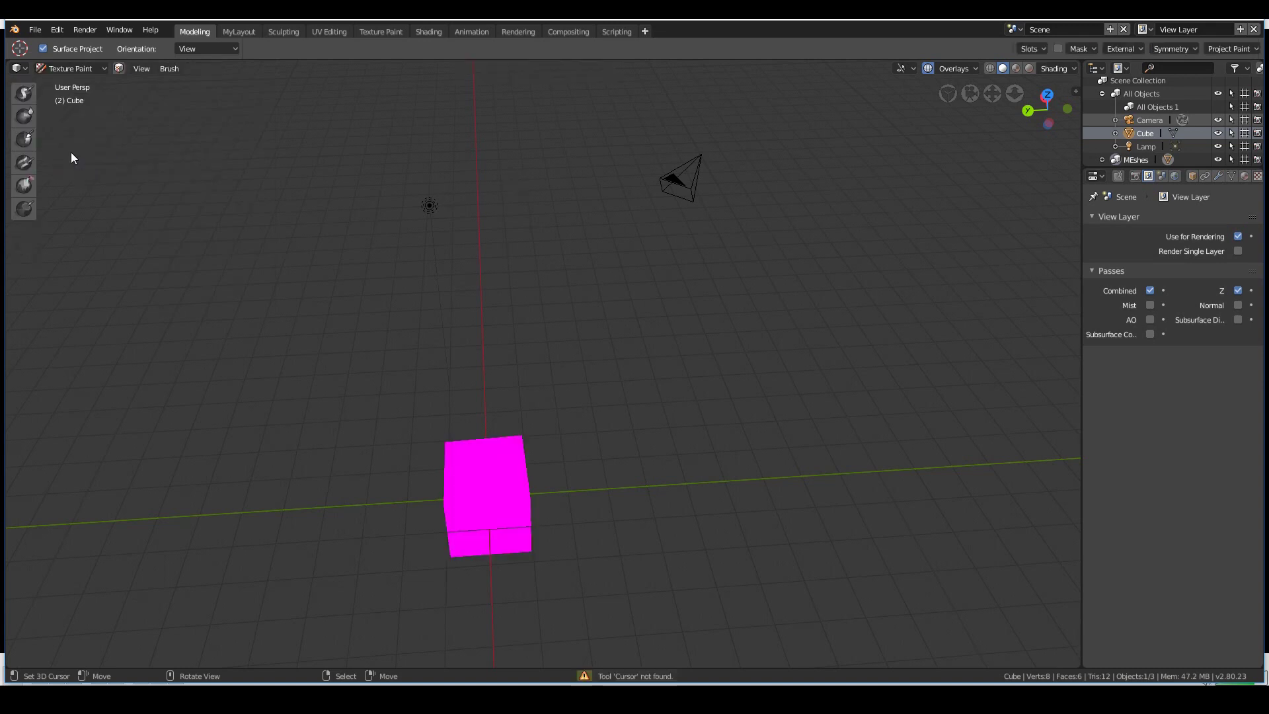
pyautogui.click(54, 70)
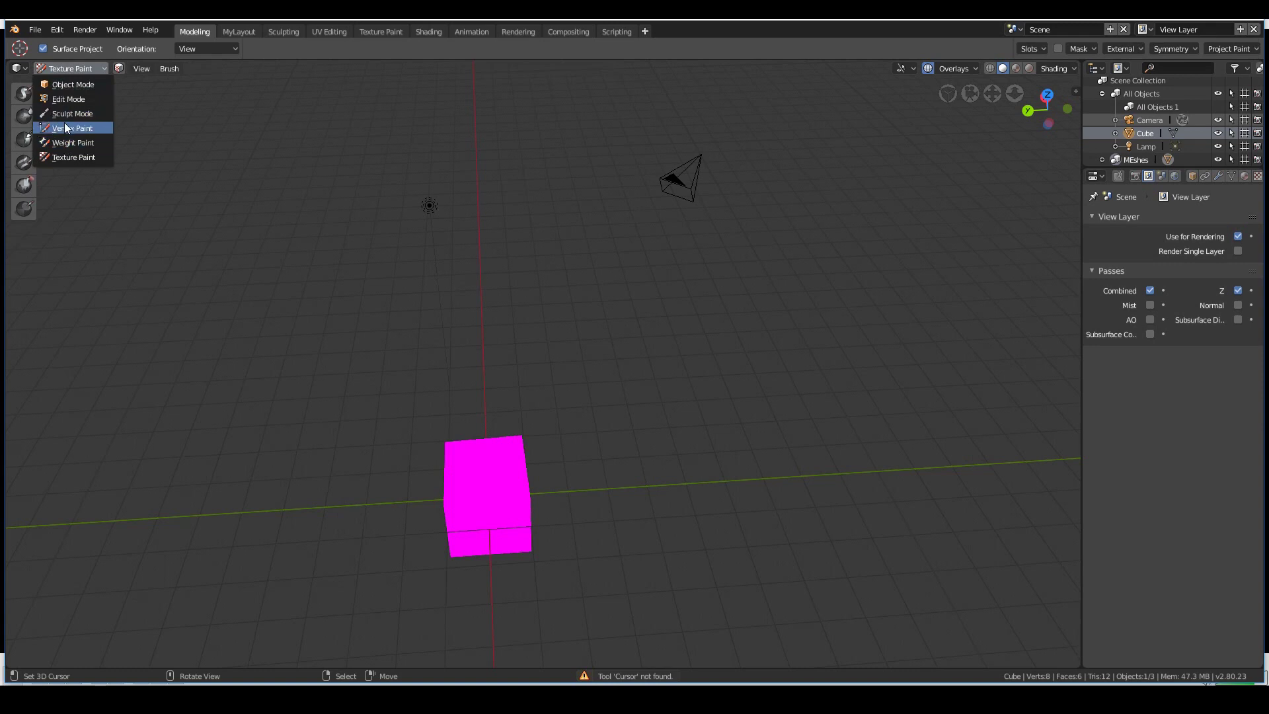
pyautogui.click(66, 113)
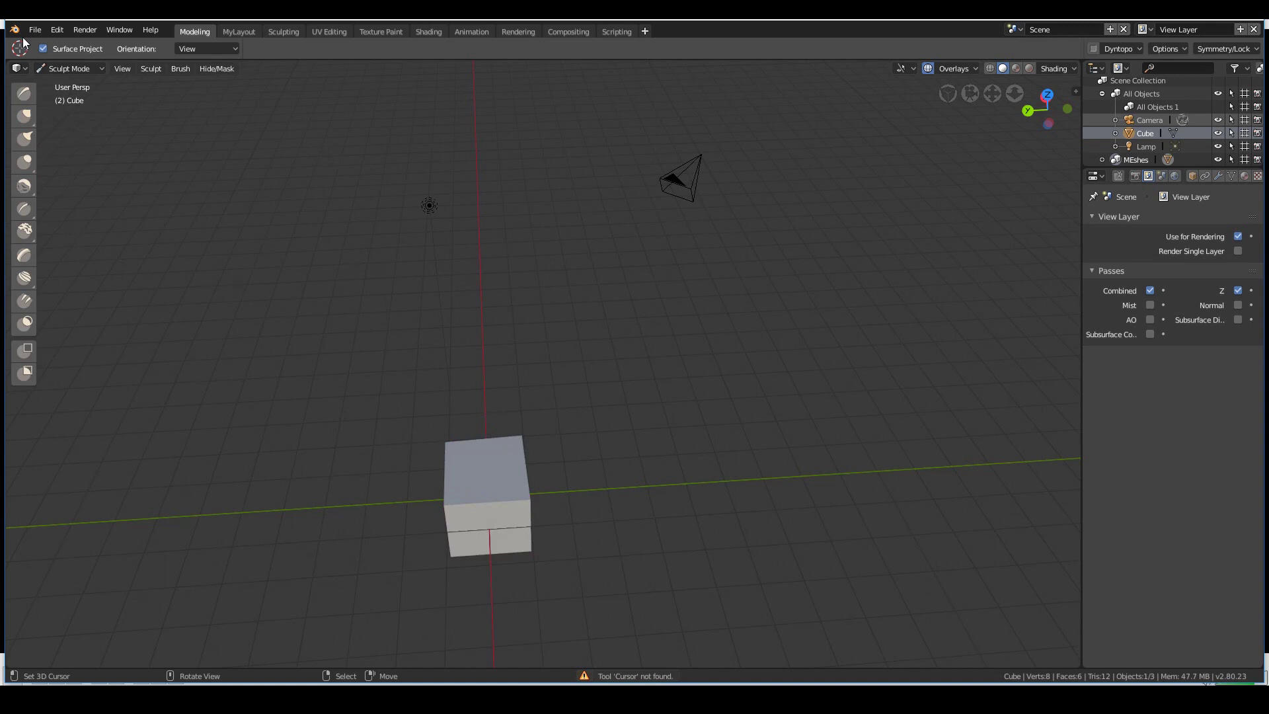
pyautogui.click(74, 68)
pyautogui.click(74, 86)
pyautogui.moveTo(508, 353)
pyautogui.mouseDown(button='middle')
pyautogui.moveTo(434, 331)
pyautogui.moveTo(502, 337)
pyautogui.mouseUp(button='middle')
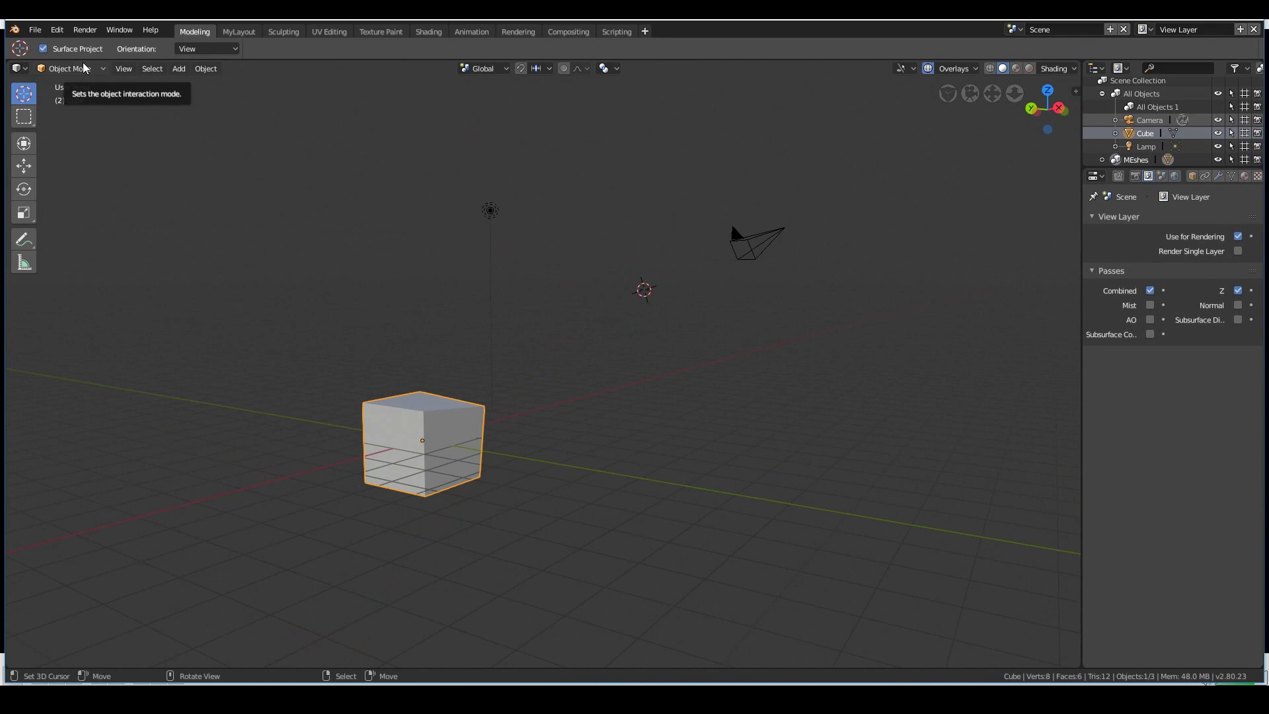
pyautogui.click(83, 68)
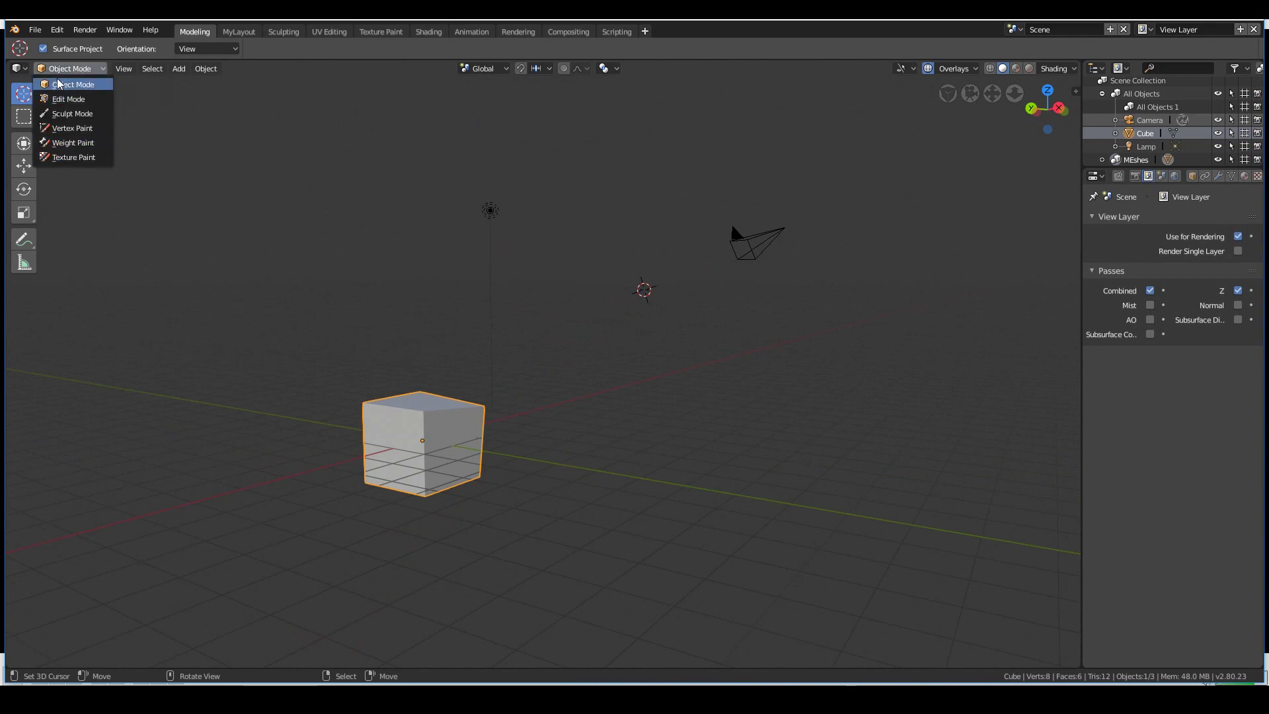
pyautogui.click(60, 76)
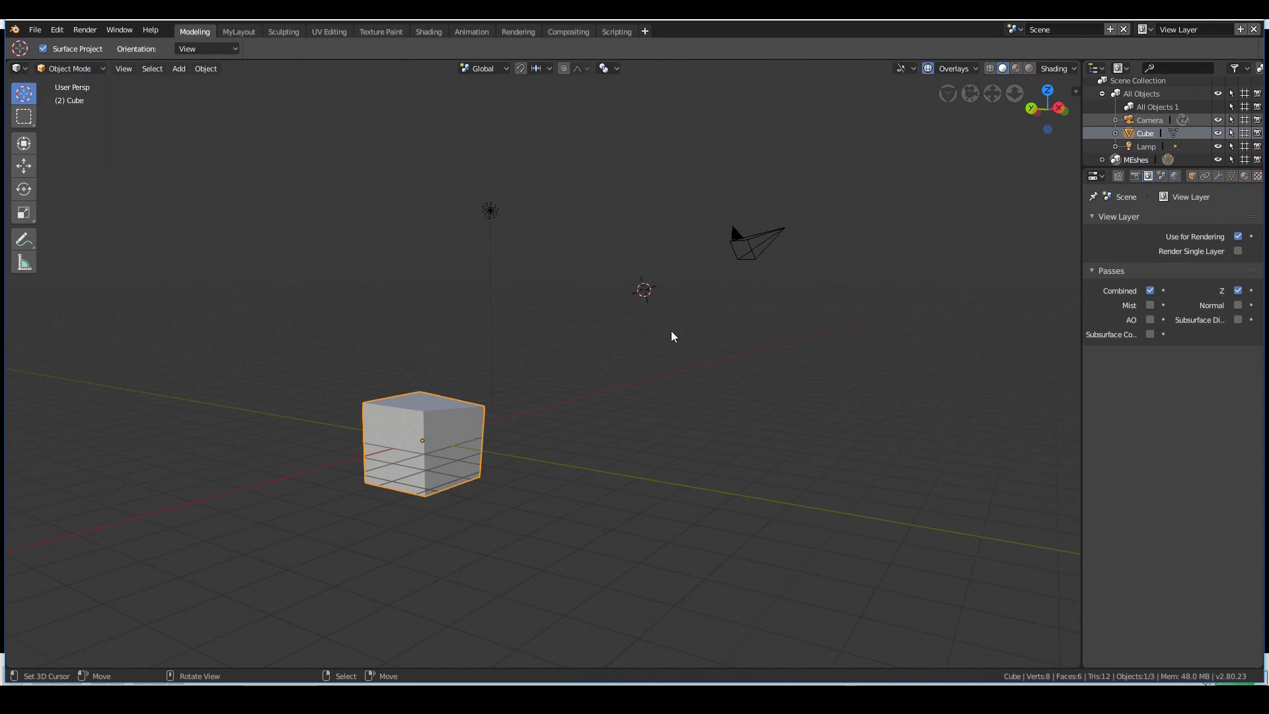
# Step: Call up the radial choice of modes, switch the cube to Edit Mode, and switch back to Object Mode
pyautogui.hotkey('ctrl', 'Tab')
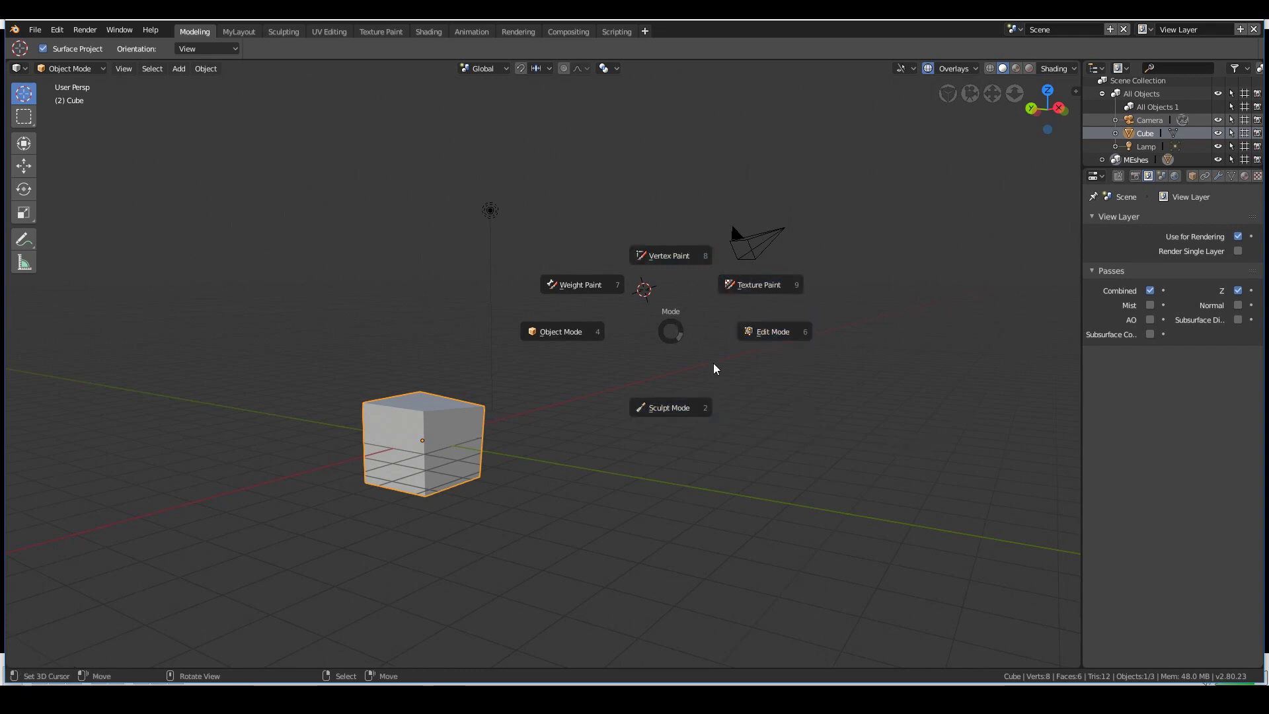
pyautogui.press('Escape')
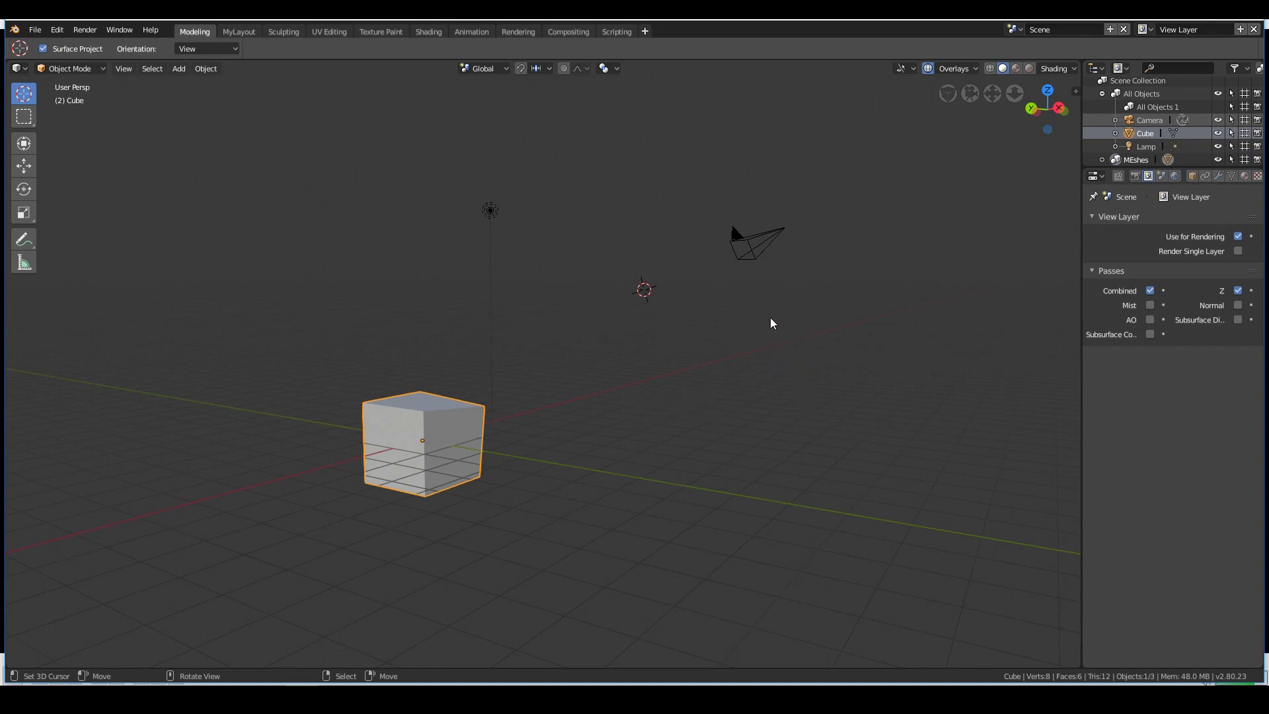
pyautogui.hotkey('ctrl', 'Tab')
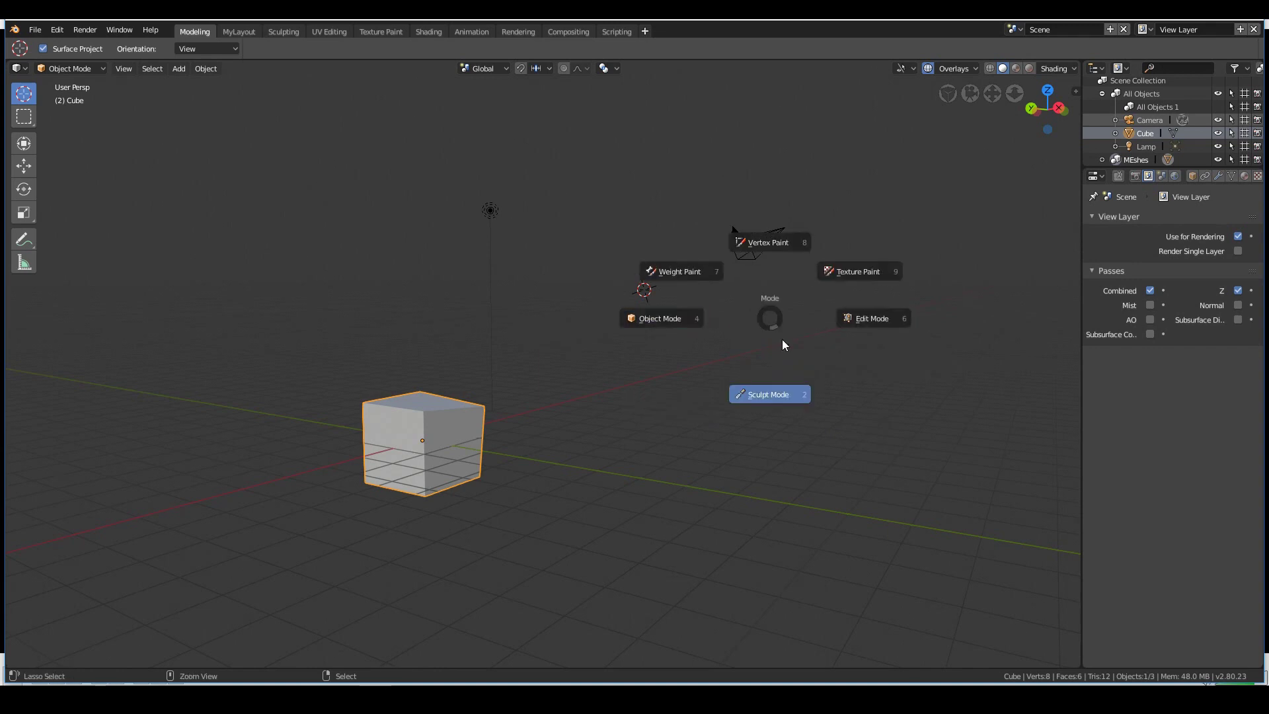
pyautogui.click(862, 324)
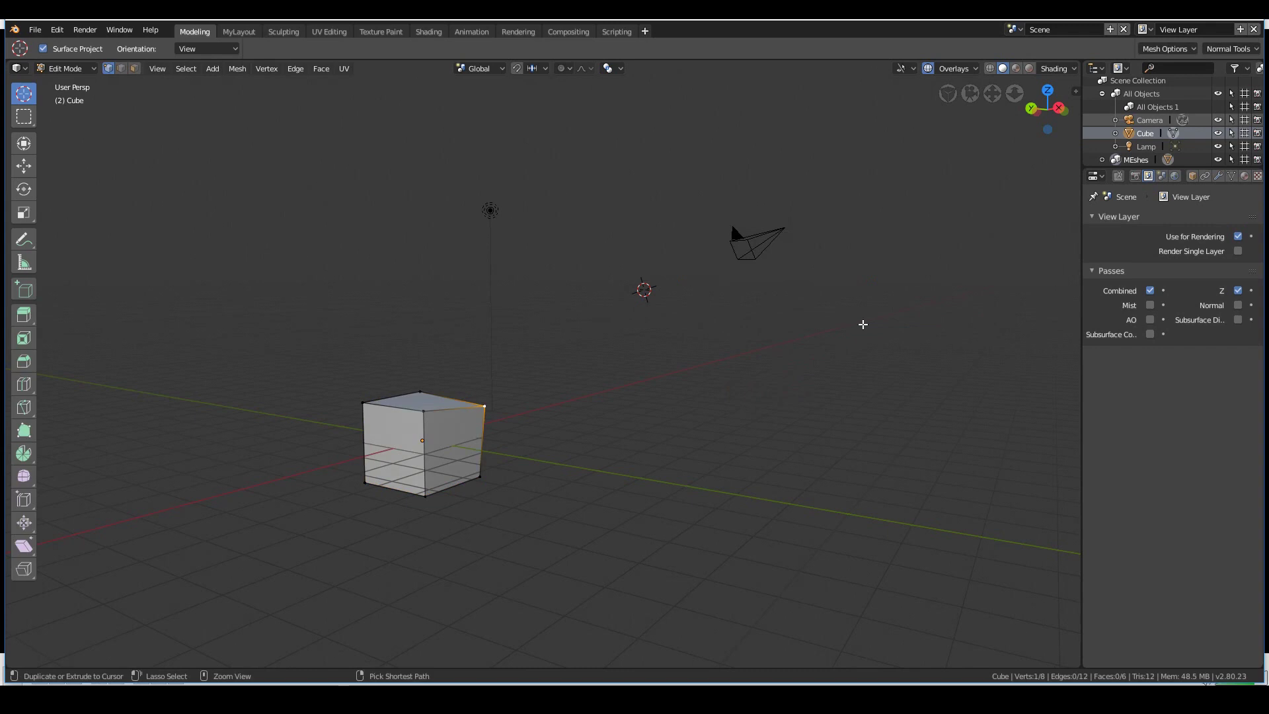
pyautogui.hotkey('ctrl', 'Tab')
pyautogui.click(739, 324)
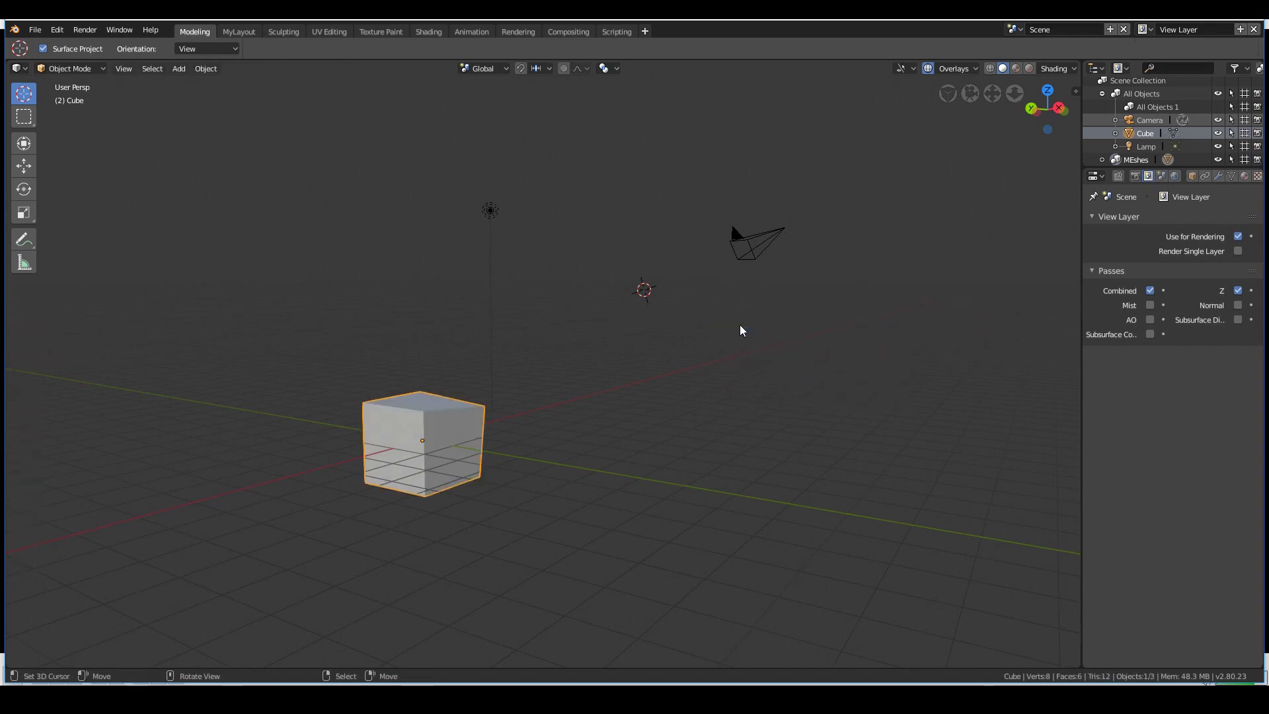
# Step: In Edit Mode, move three of the cube's top corner vertices slightly to skew its shape, and return to Object Mode
pyautogui.moveTo(558, 396); pyautogui.dragTo(474, 391, button='middle')
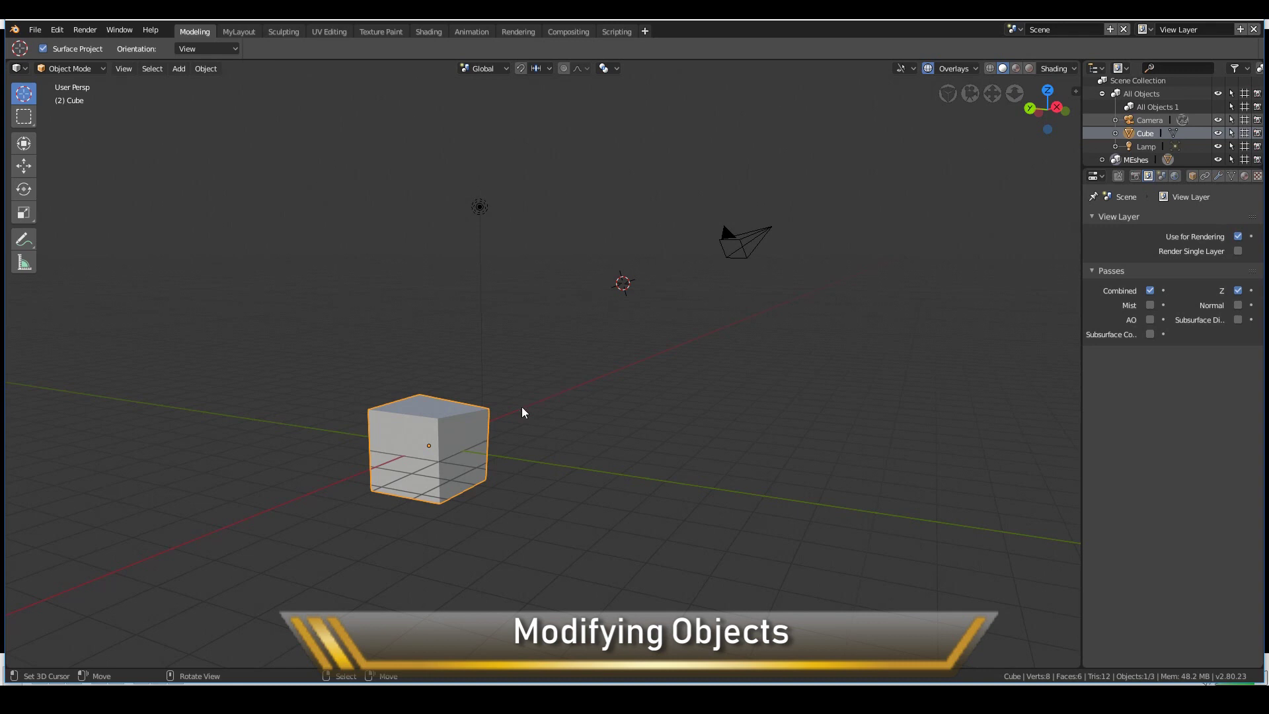
pyautogui.press('Tab')
pyautogui.press('g')
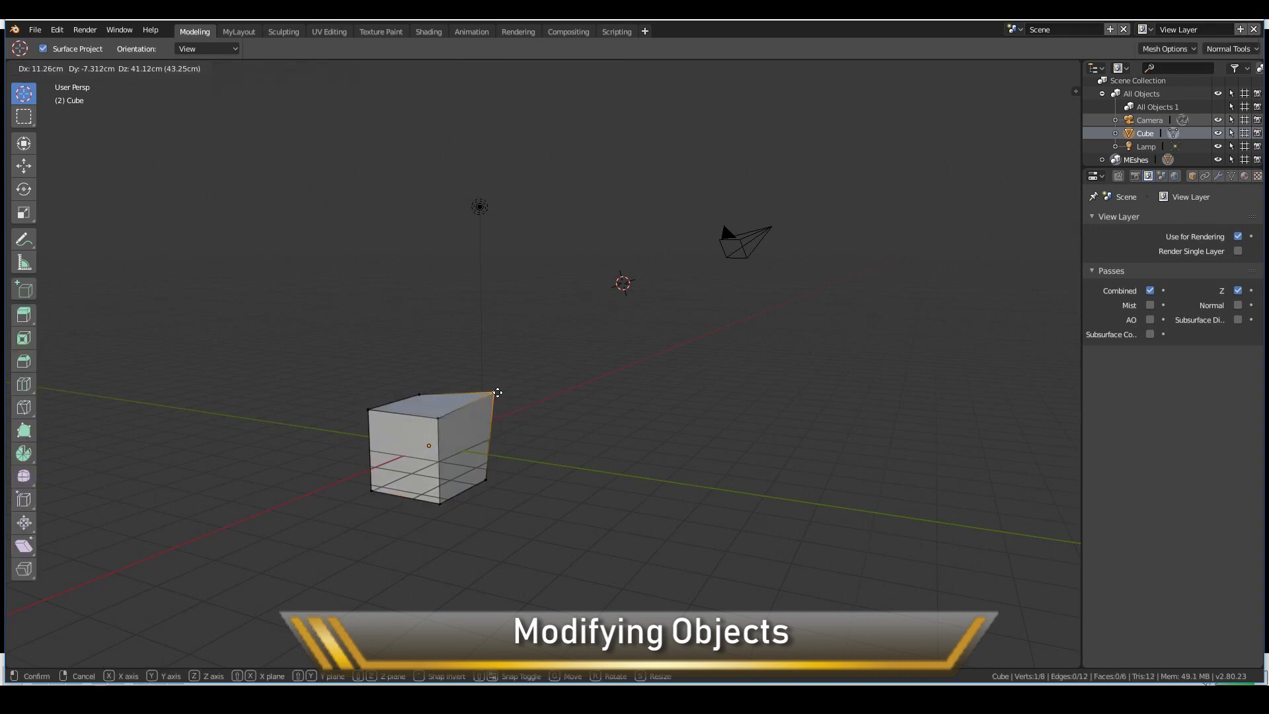
pyautogui.click(513, 379)
pyautogui.click(378, 401)
pyautogui.press('g')
pyautogui.click(390, 409)
pyautogui.press('g')
pyautogui.click(425, 442)
pyautogui.press('g')
pyautogui.click(427, 443)
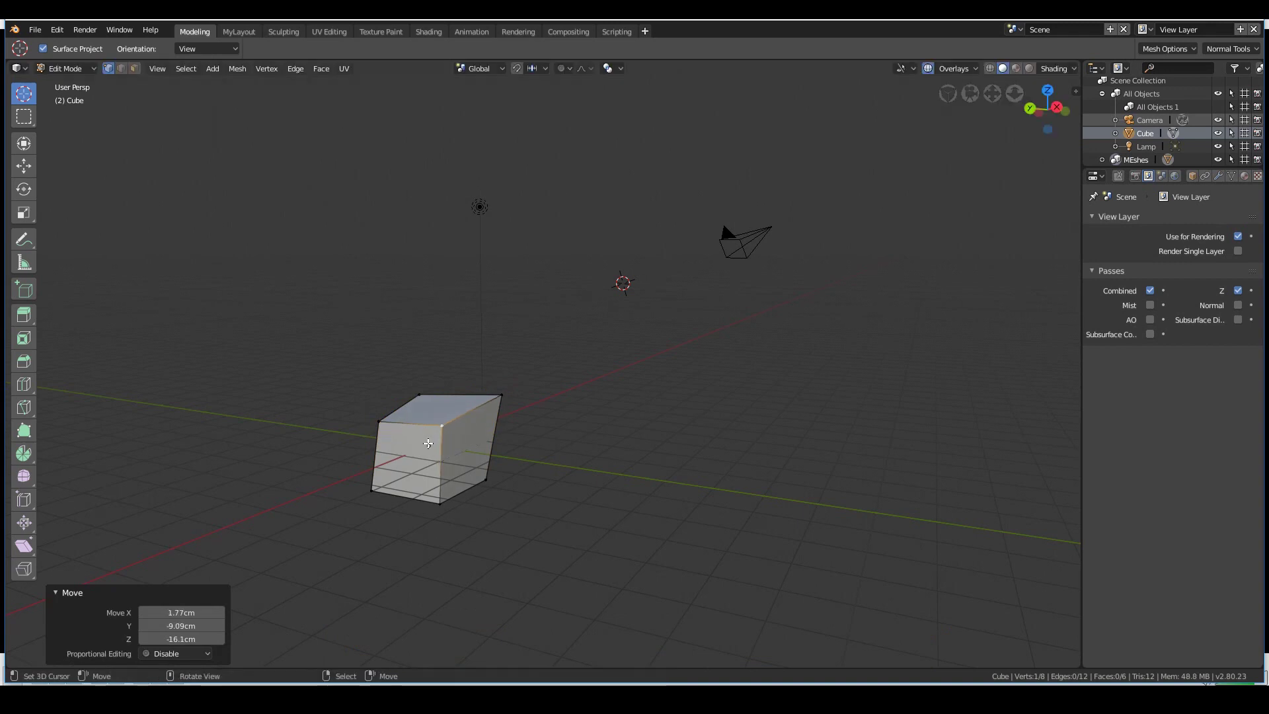
pyautogui.press('Tab')
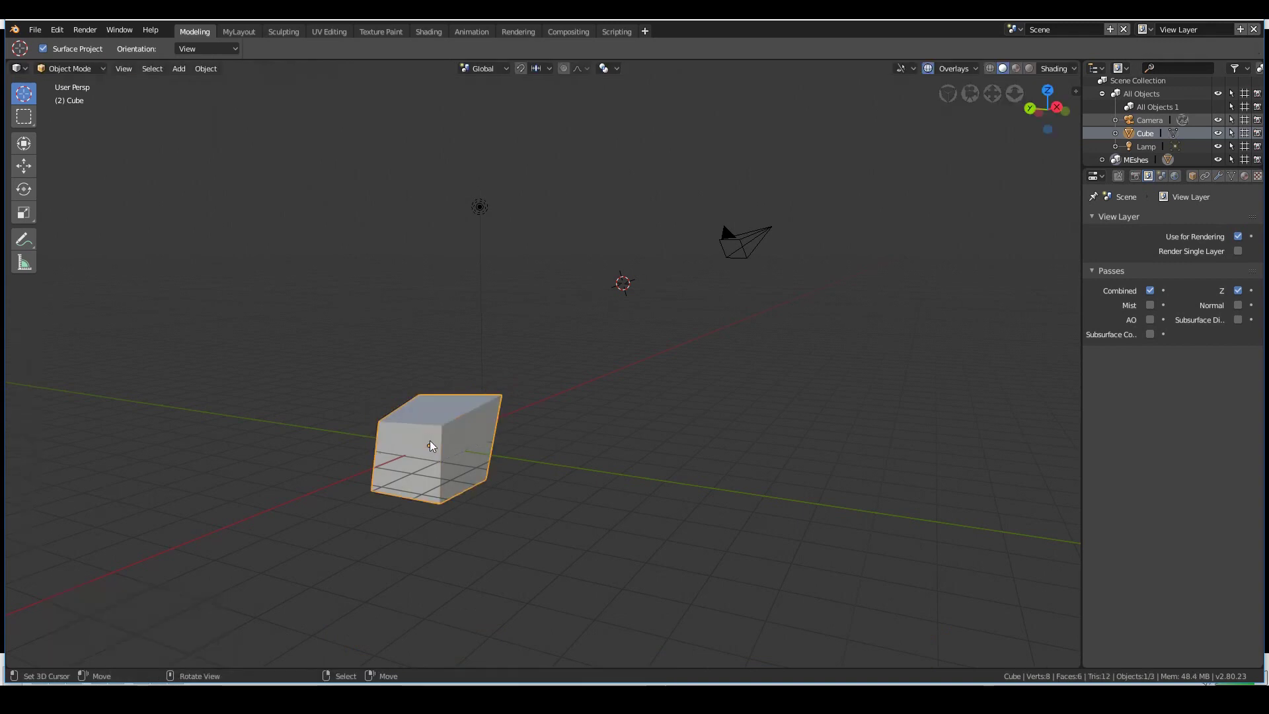
# Step: Try to move the whole skewed cube freely in Object Mode and to rotate it about the view axis
pyautogui.press('g')
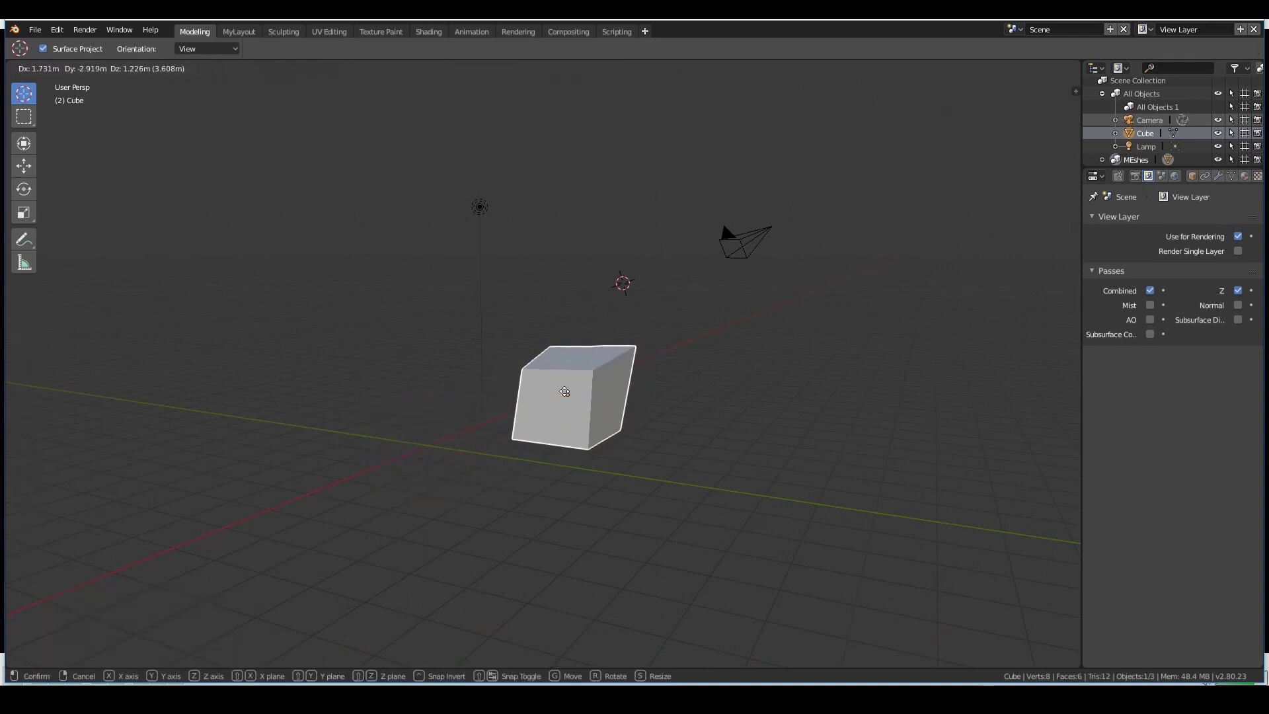
pyautogui.rightClick(485, 419)
pyautogui.moveTo(485, 414); pyautogui.dragTo(509, 486, button='middle')
pyautogui.press('g')
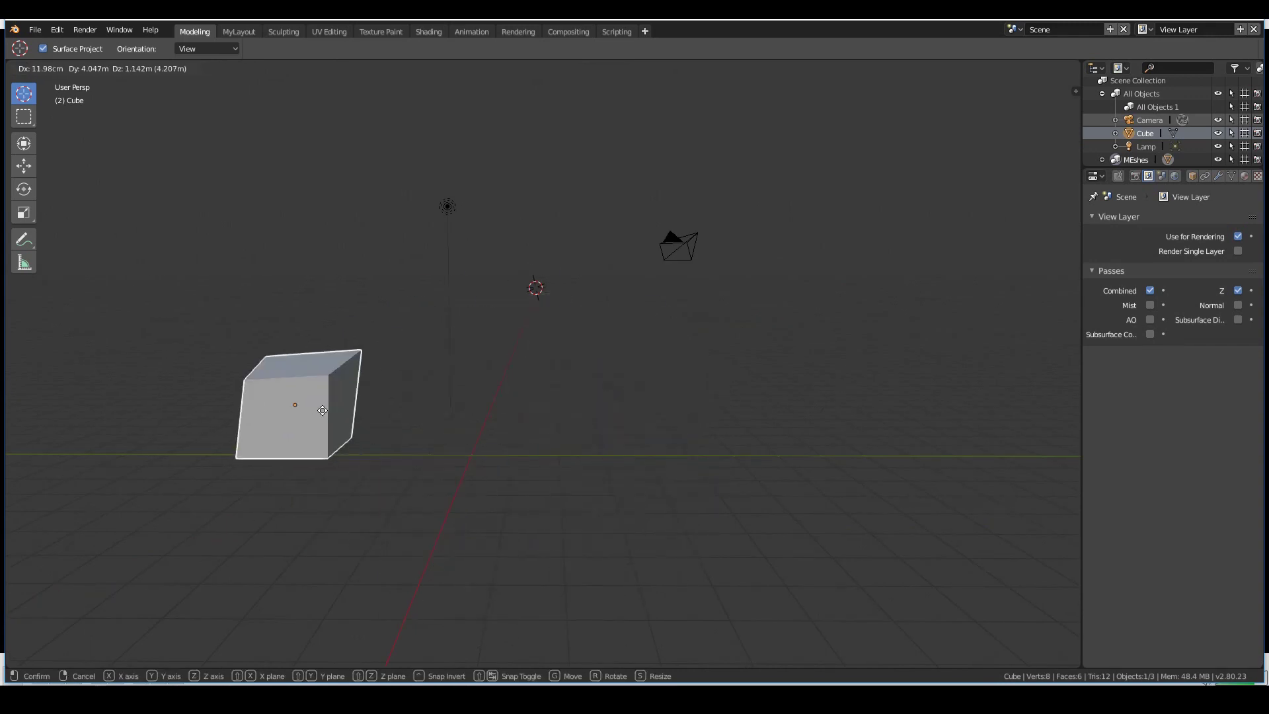
pyautogui.click(426, 436)
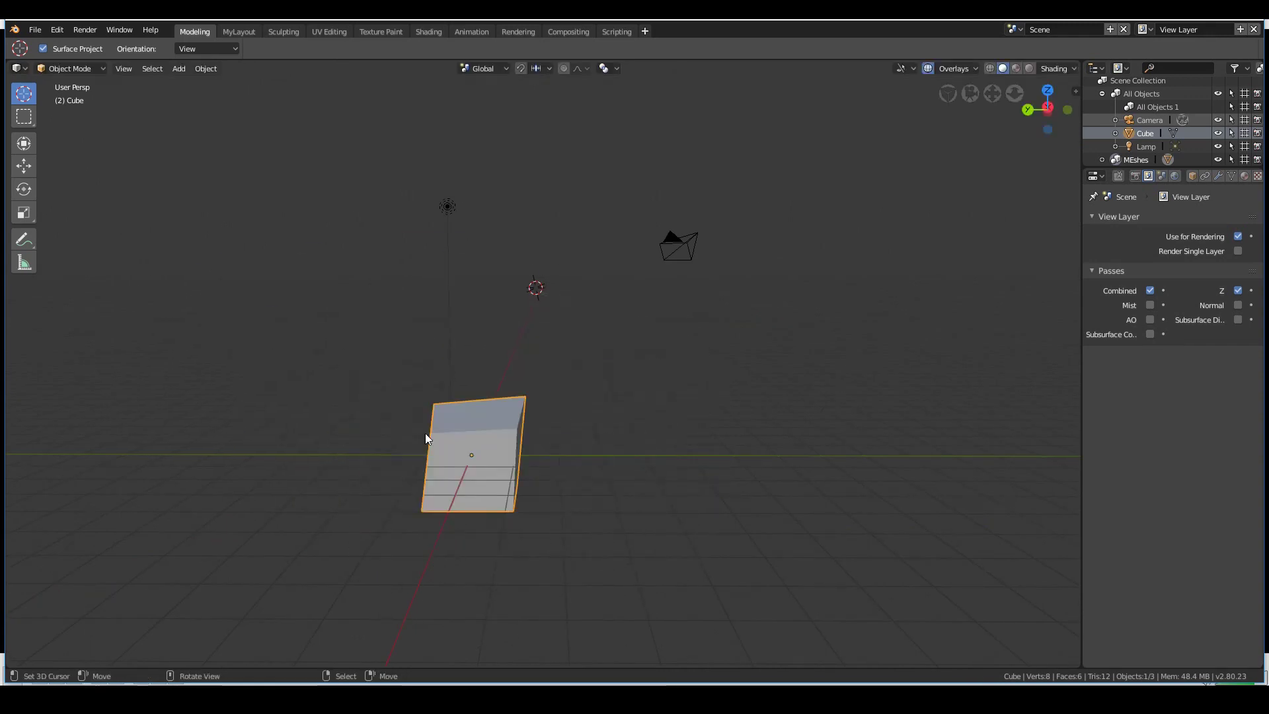
pyautogui.press('r')
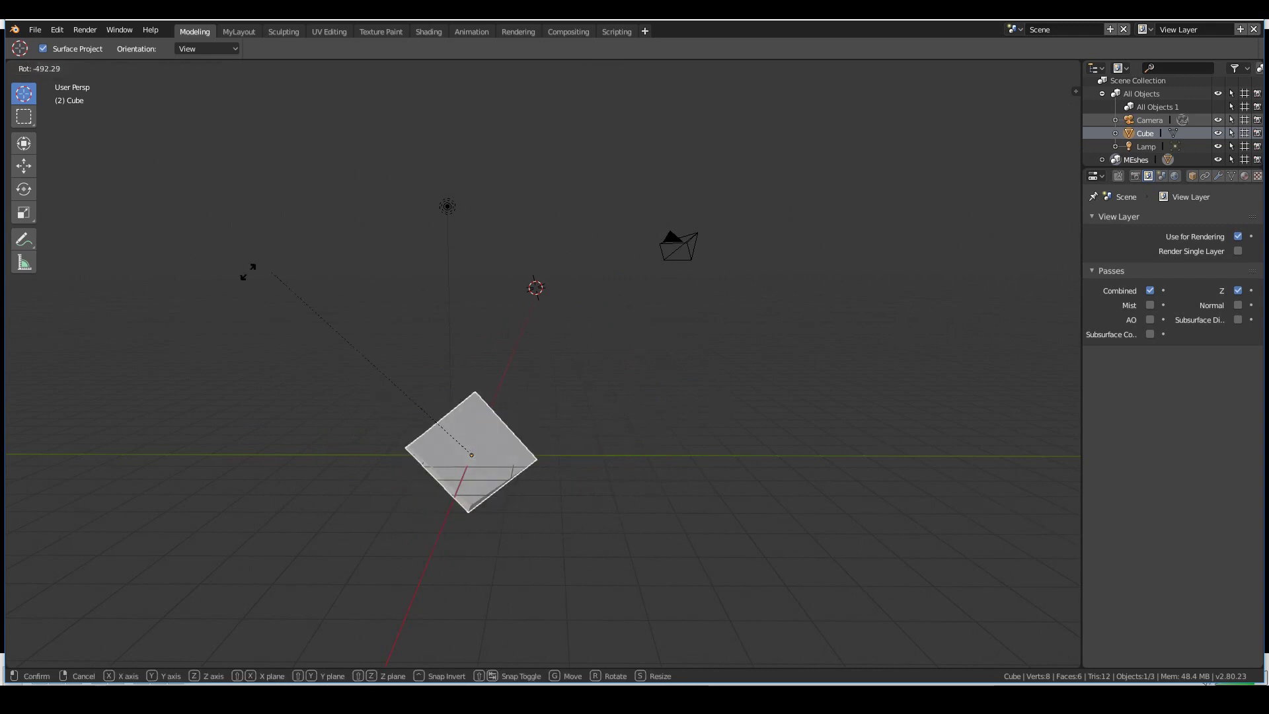
pyautogui.press('Escape')
# Step: Try to scale the whole cube uniformly up to about three times its size from different viewing angles
pyautogui.press('s')
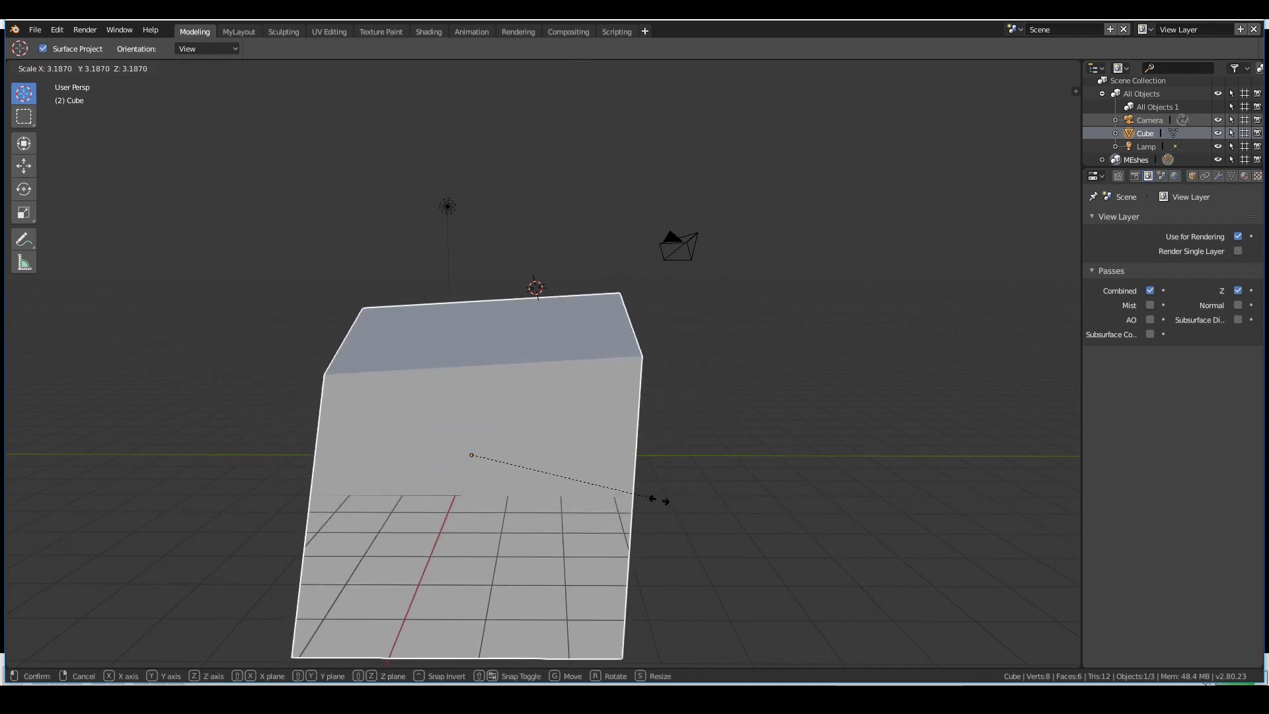
pyautogui.click(513, 496)
pyautogui.moveTo(513, 495); pyautogui.dragTo(560, 509, button='middle')
pyautogui.press('s')
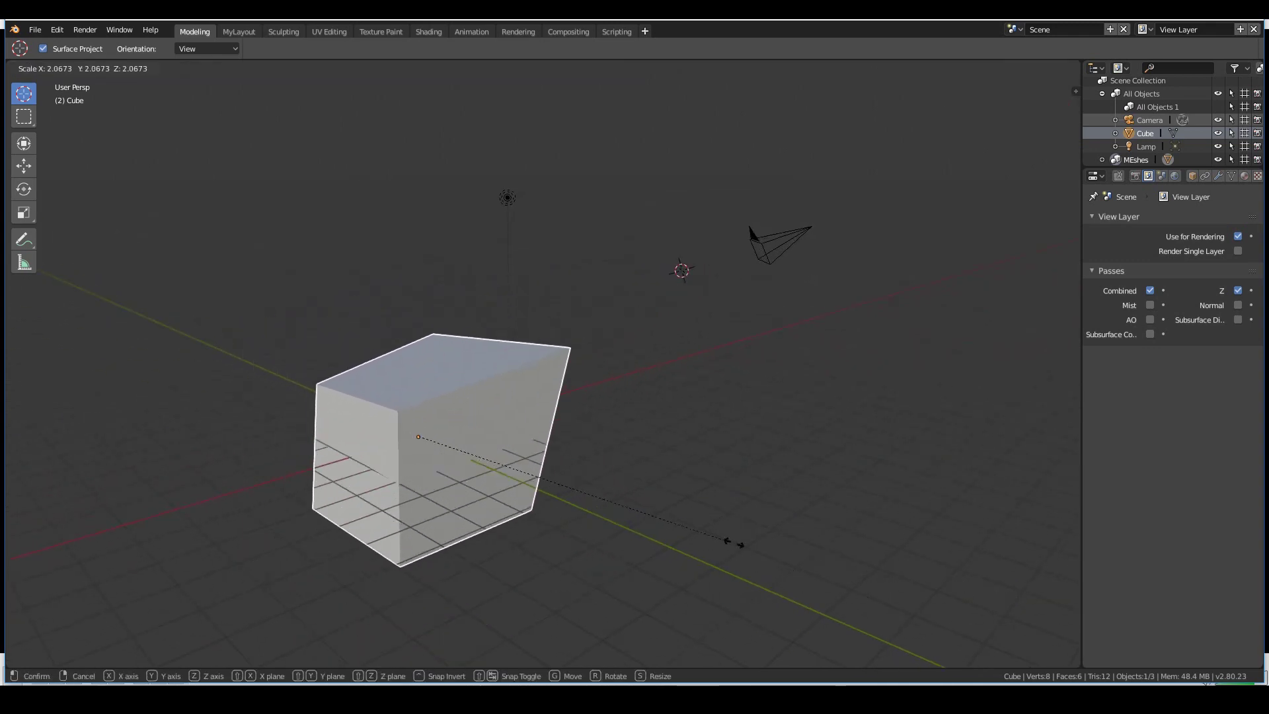
pyautogui.click(597, 537)
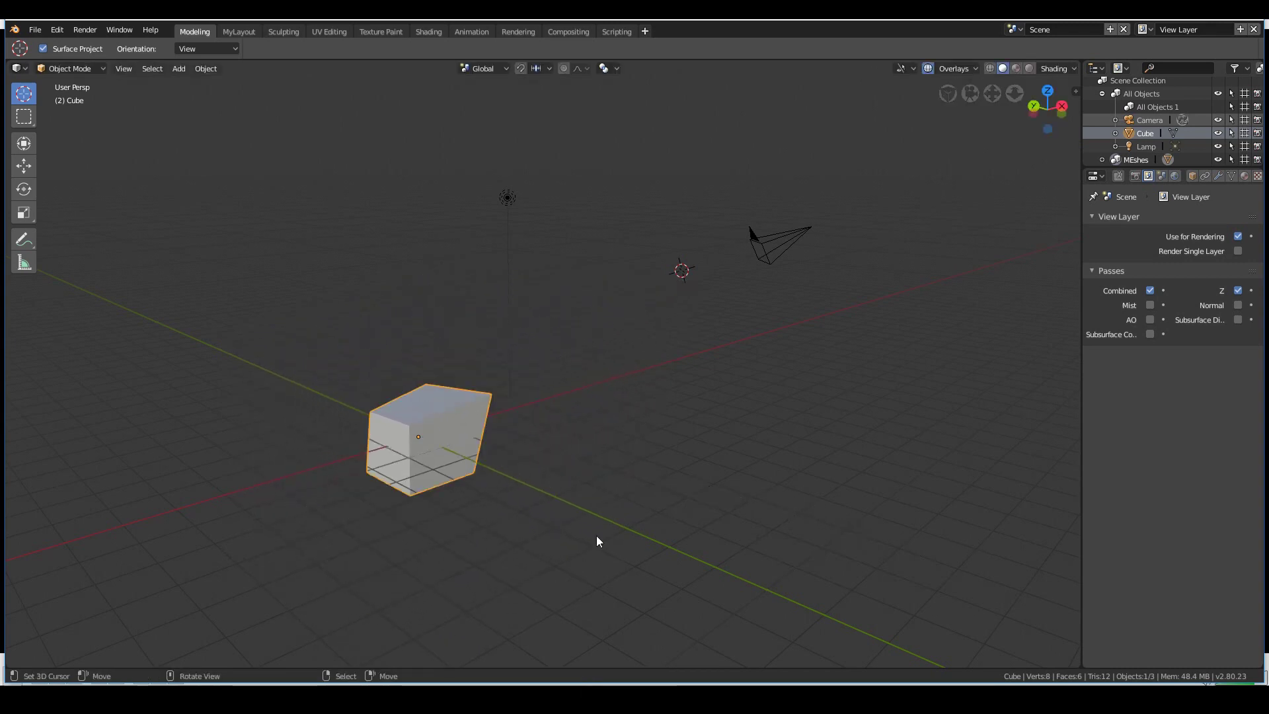
pyautogui.press('s')
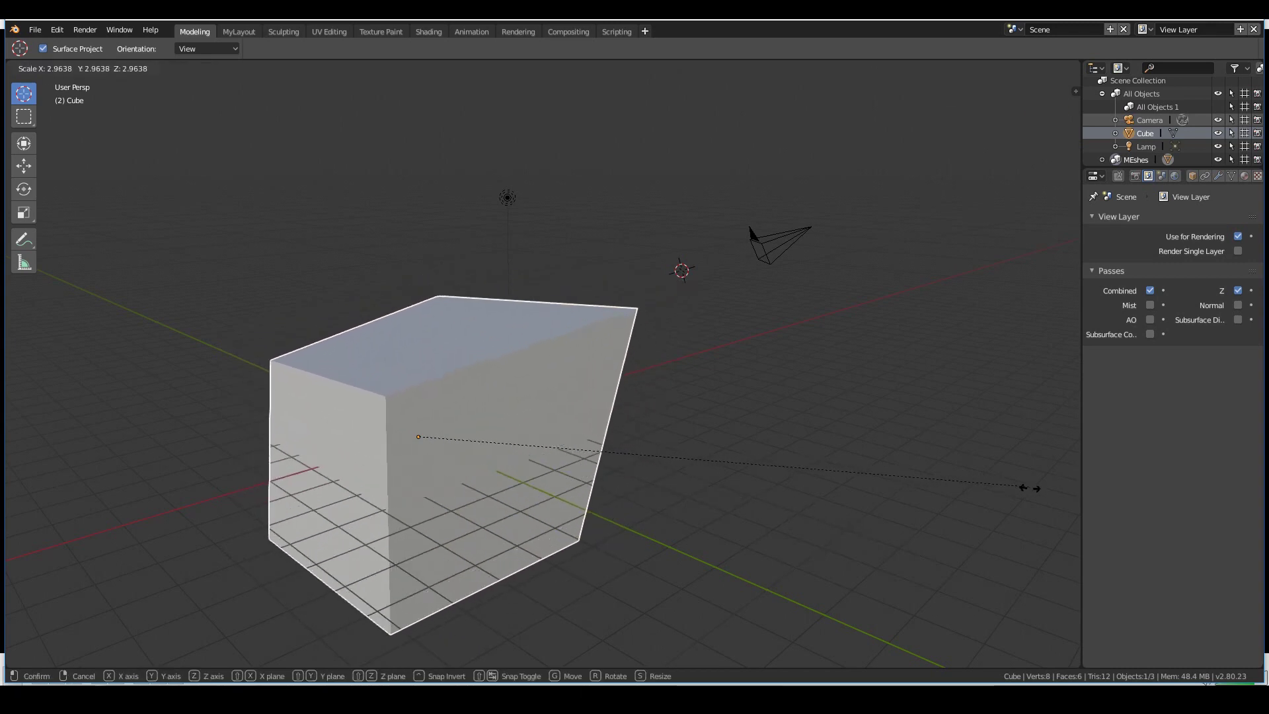
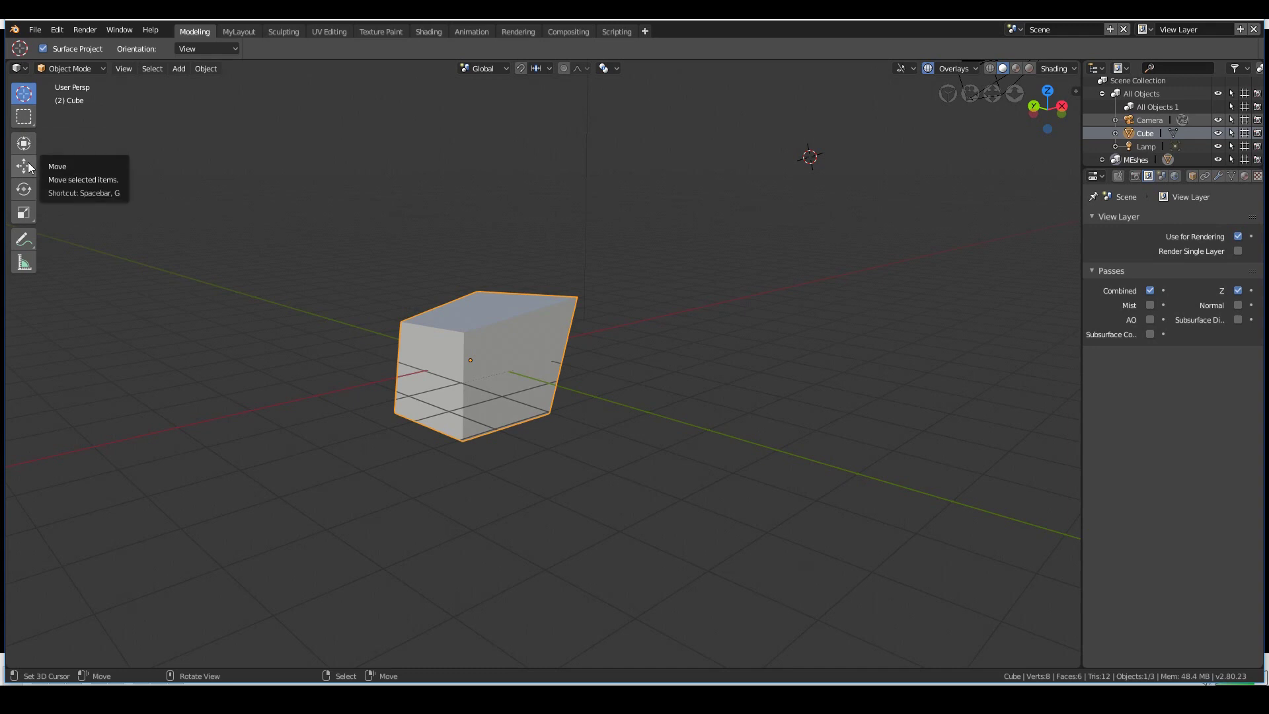
# Step: Activate the Move tool and shift the cube freely several times, the last time about -1.84 m in X and 1.79 m in Y
pyautogui.click(27, 166)
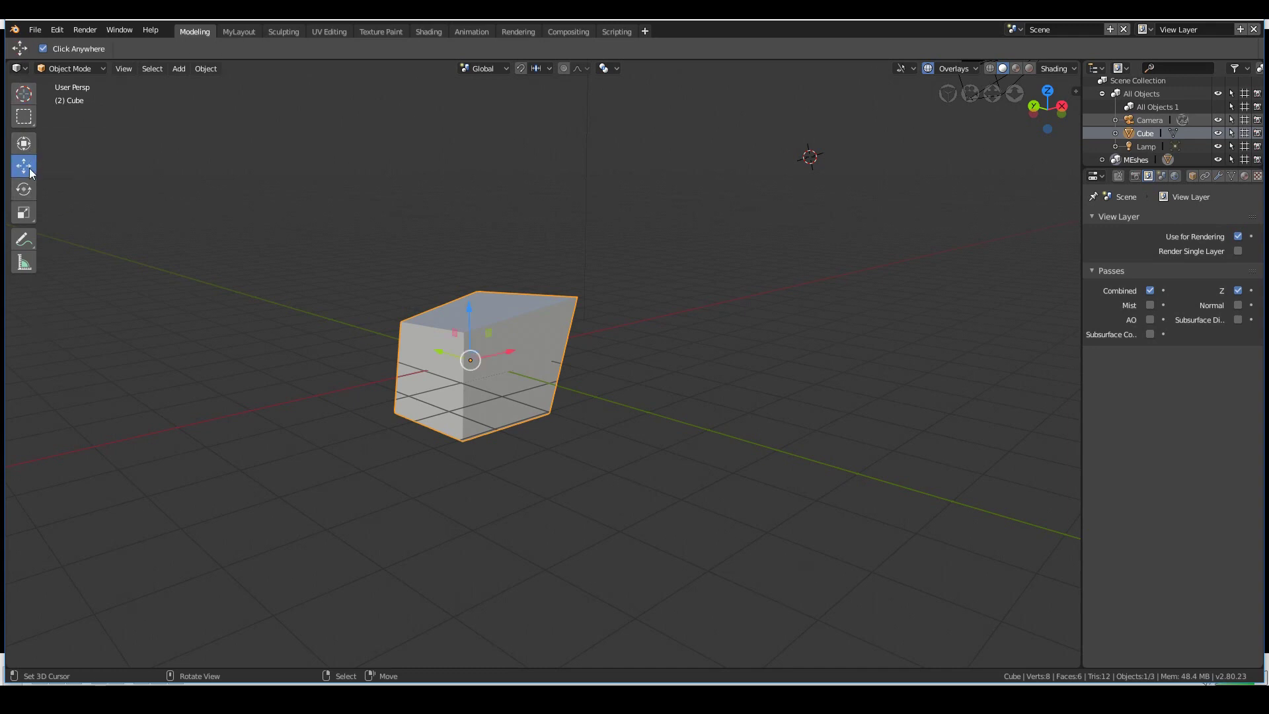
pyautogui.moveTo(492, 389); pyautogui.dragTo(558, 406)
pyautogui.moveTo(340, 335); pyautogui.dragTo(299, 291)
pyautogui.moveTo(562, 248); pyautogui.dragTo(606, 481)
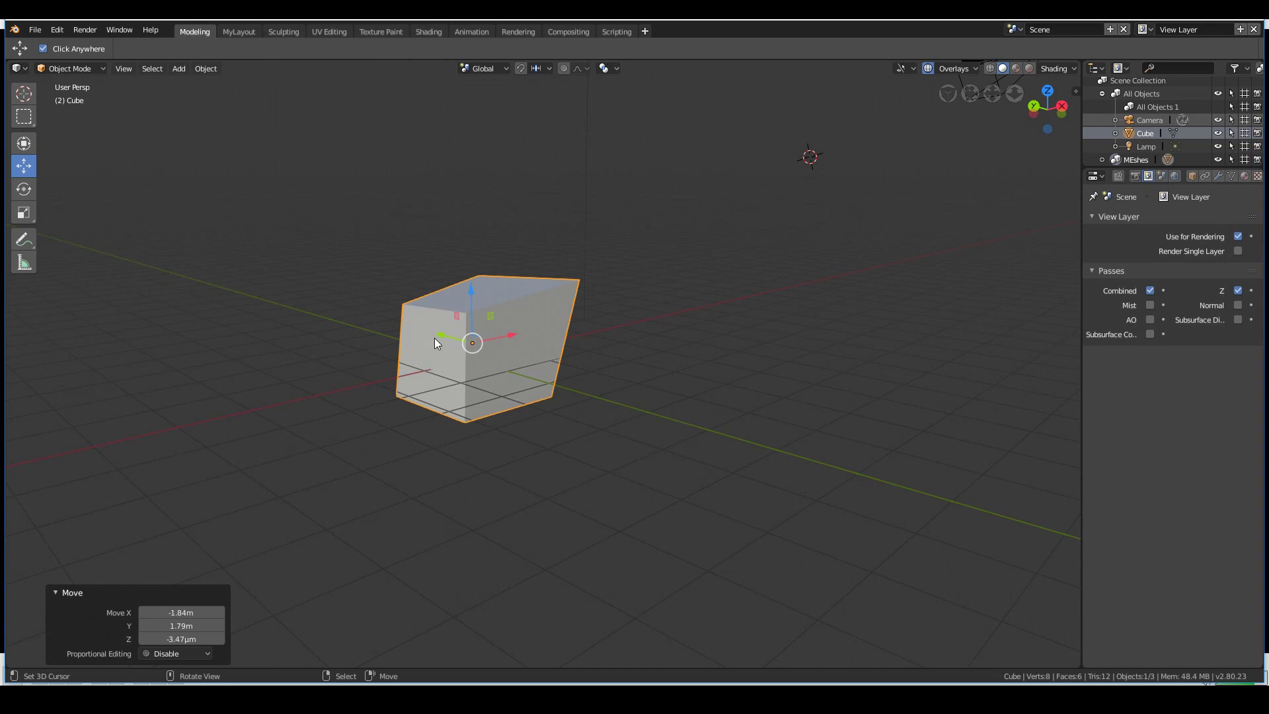
# Step: Move the cube with the gizmo along single axes and within the XZ plane, raising it about 18 cm in Z
pyautogui.moveTo(444, 339); pyautogui.dragTo(462, 289)
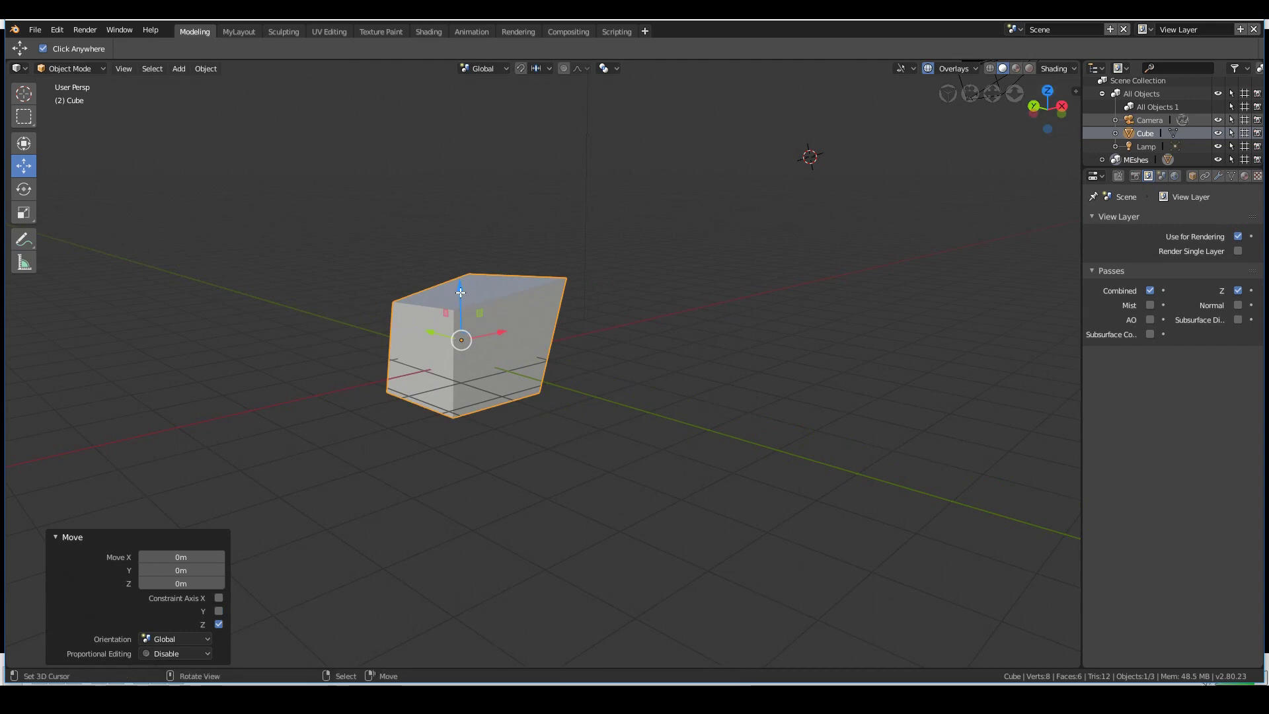
pyautogui.moveTo(465, 291)
pyautogui.mouseDown()
pyautogui.moveTo(479, 191)
pyautogui.moveTo(483, 538)
pyautogui.moveTo(462, 149)
pyautogui.moveTo(440, 308)
pyautogui.moveTo(440, 263)
pyautogui.moveTo(494, 299)
pyautogui.moveTo(586, 327)
pyautogui.moveTo(455, 299)
pyautogui.moveTo(454, 313)
pyautogui.mouseUp()
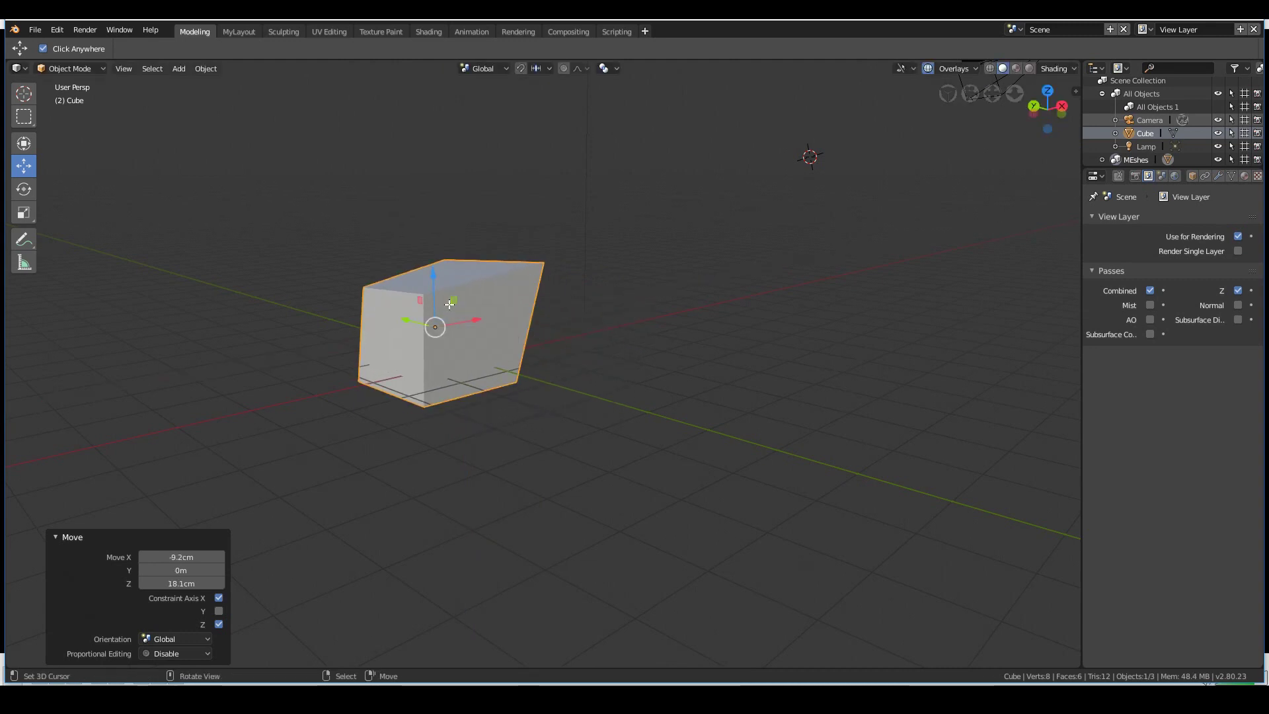
# Step: Move the cube about -27 cm in Z within the XZ plane and -21.5 cm in Y within the YZ plane
pyautogui.moveTo(452, 300)
pyautogui.mouseDown()
pyautogui.moveTo(405, 390)
pyautogui.moveTo(470, 306)
pyautogui.moveTo(482, 198)
pyautogui.moveTo(343, 375)
pyautogui.moveTo(485, 277)
pyautogui.moveTo(432, 301)
pyautogui.moveTo(868, 198)
pyautogui.moveTo(458, 328)
pyautogui.moveTo(449, 319)
pyautogui.mouseUp()
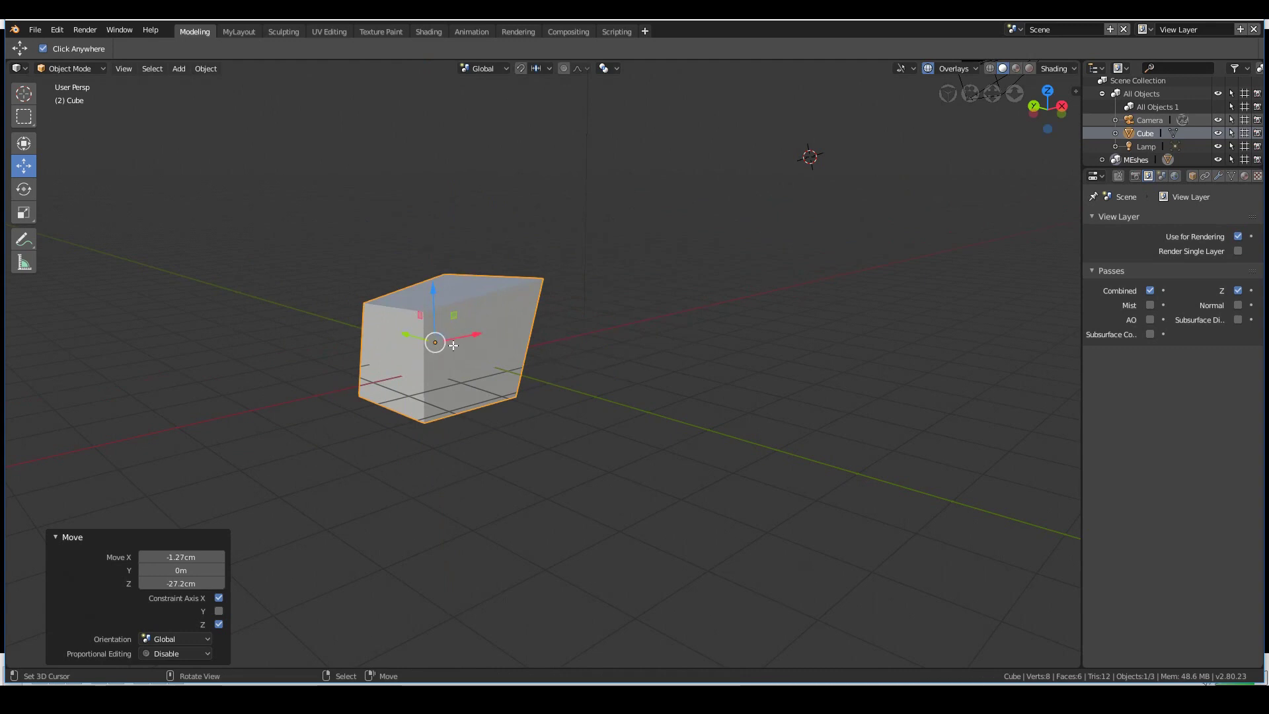
pyautogui.moveTo(463, 340); pyautogui.dragTo(532, 388)
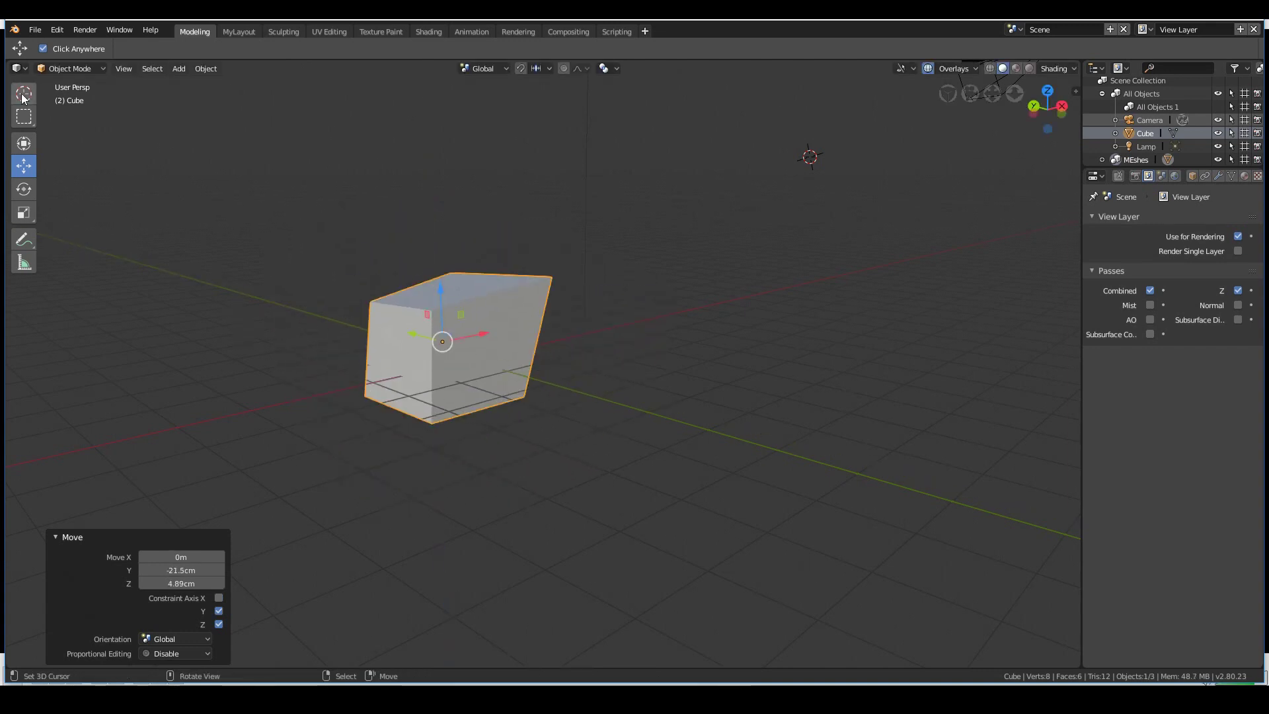
# Step: Try to move the cube freely and constrained to the global X axis and the Z axis
pyautogui.press('a')
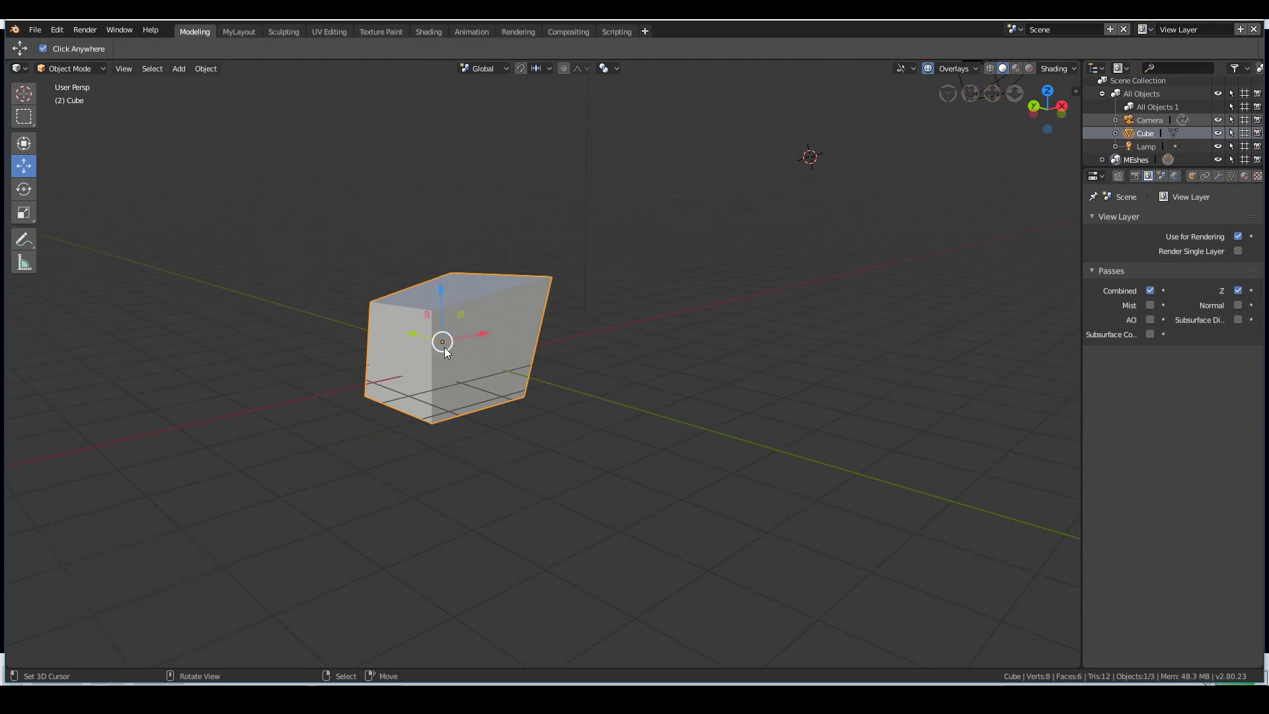
pyautogui.click(447, 359)
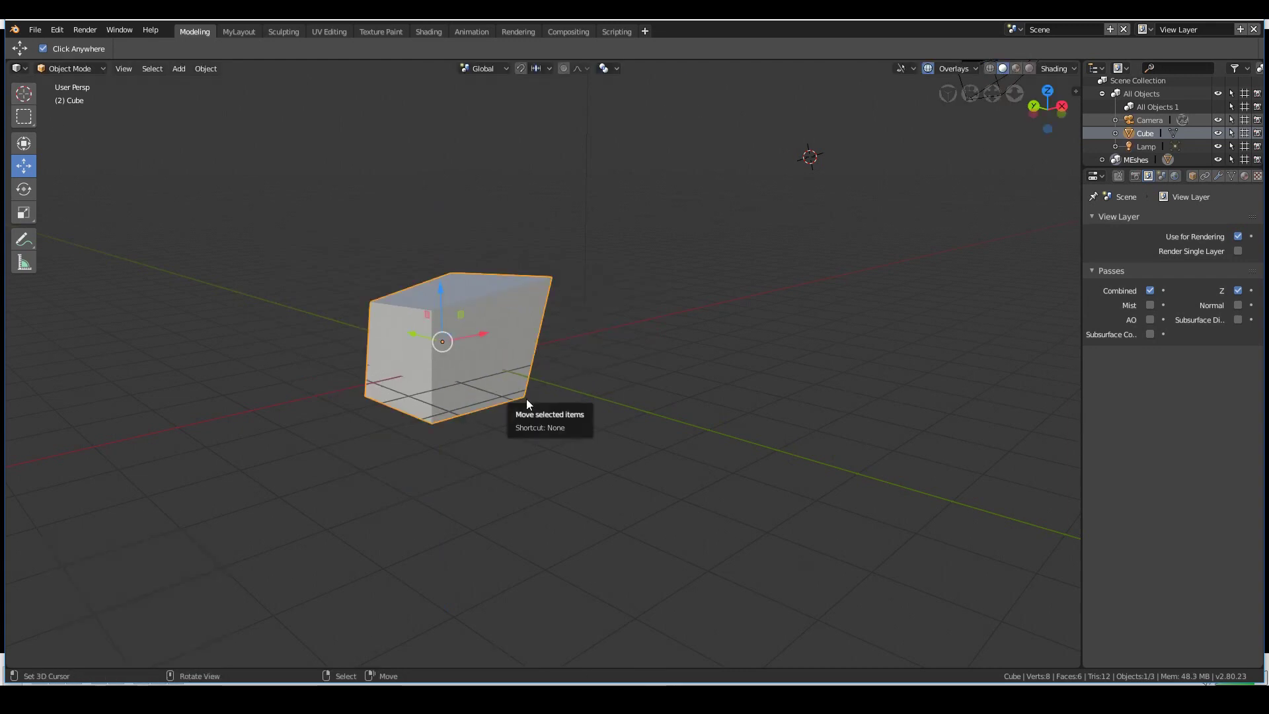
pyautogui.moveTo(533, 403); pyautogui.dragTo(607, 406)
pyautogui.press('Escape')
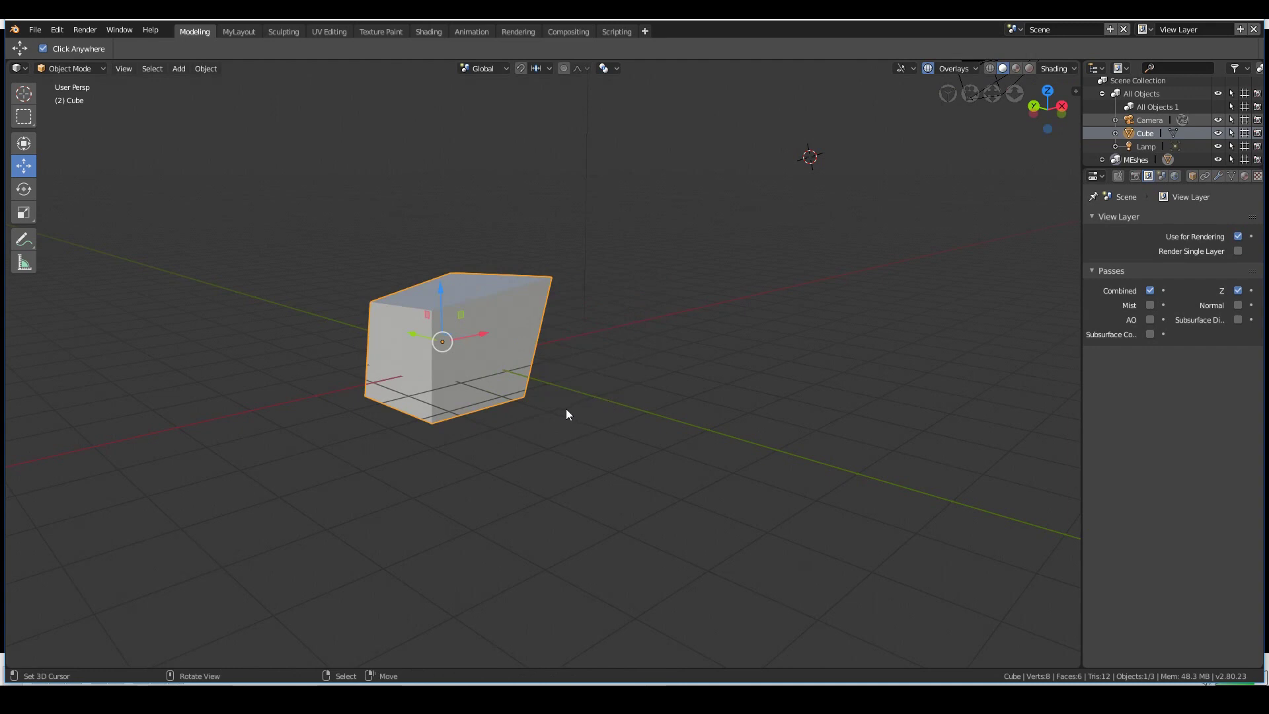
pyautogui.press('g')
pyautogui.press('x')
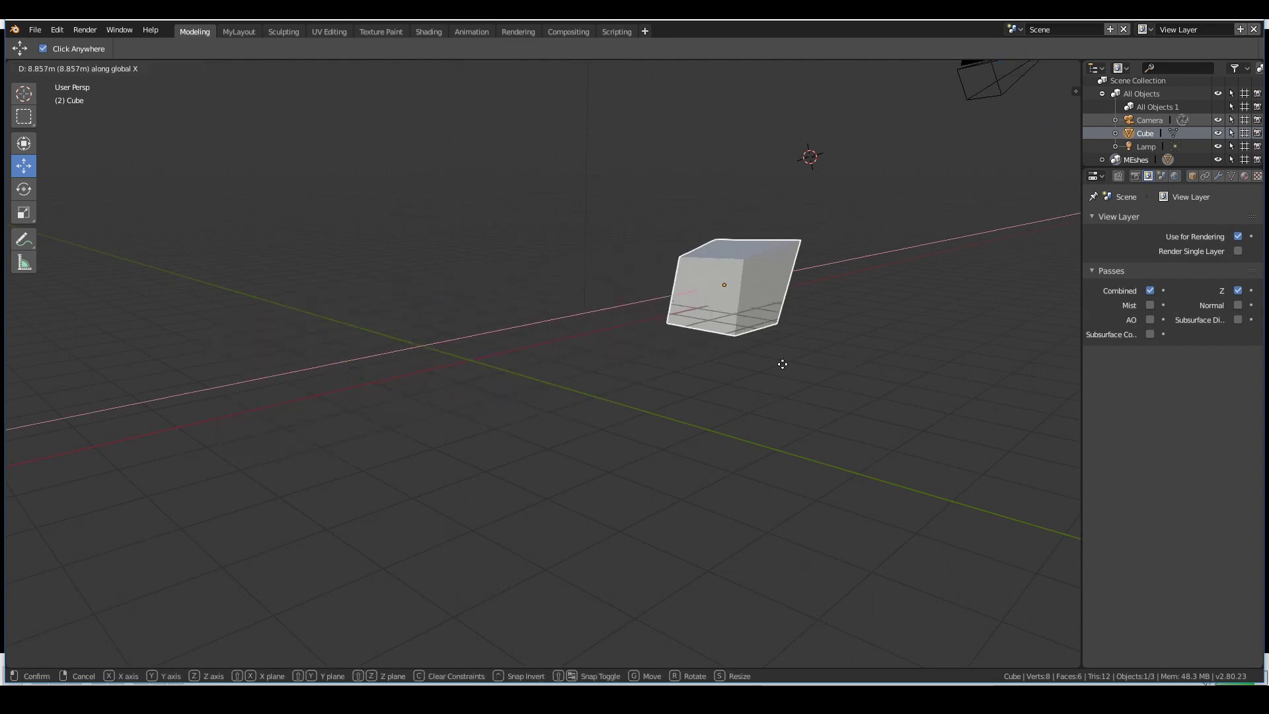
pyautogui.press('Escape')
pyautogui.moveTo(702, 425); pyautogui.dragTo(646, 351)
pyautogui.press('Escape')
pyautogui.press('z')
pyautogui.press('Escape')
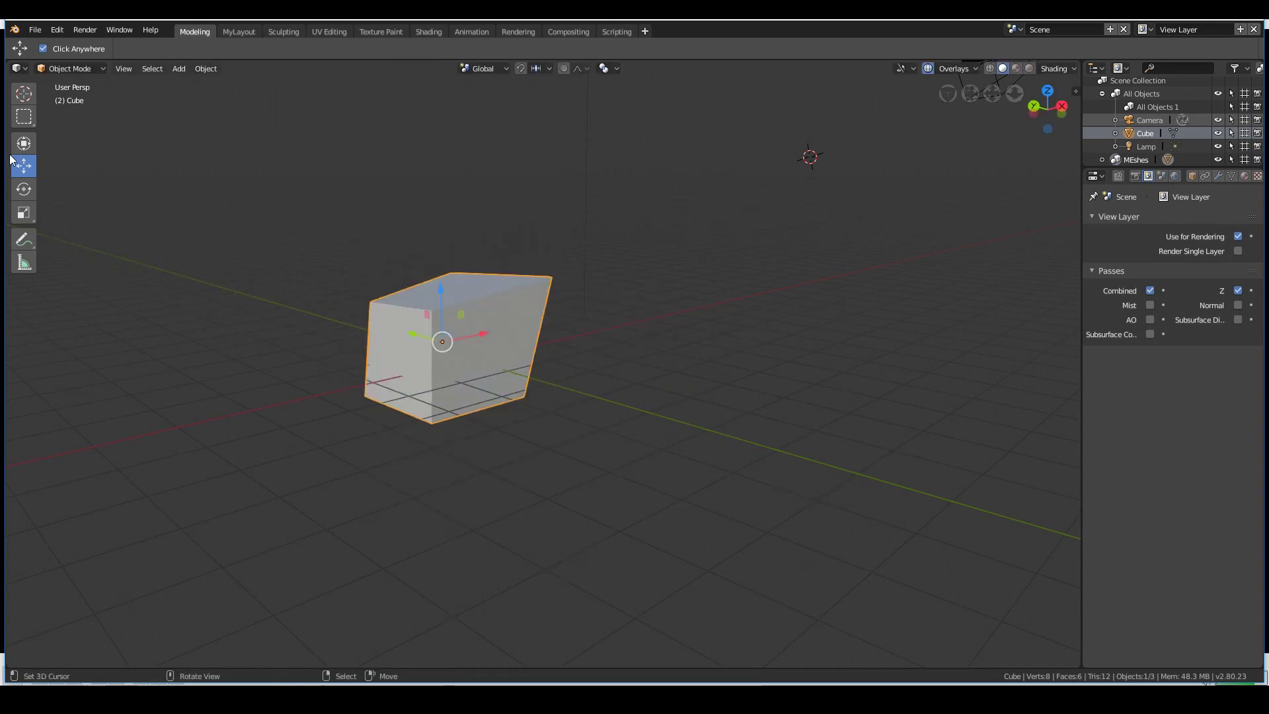
# Step: Activate the Rotate tool and rotate the cube trackball-style by about 56°, about the global Y axis, and freely about the view axis
pyautogui.click(24, 188)
pyautogui.moveTo(462, 318); pyautogui.dragTo(414, 344)
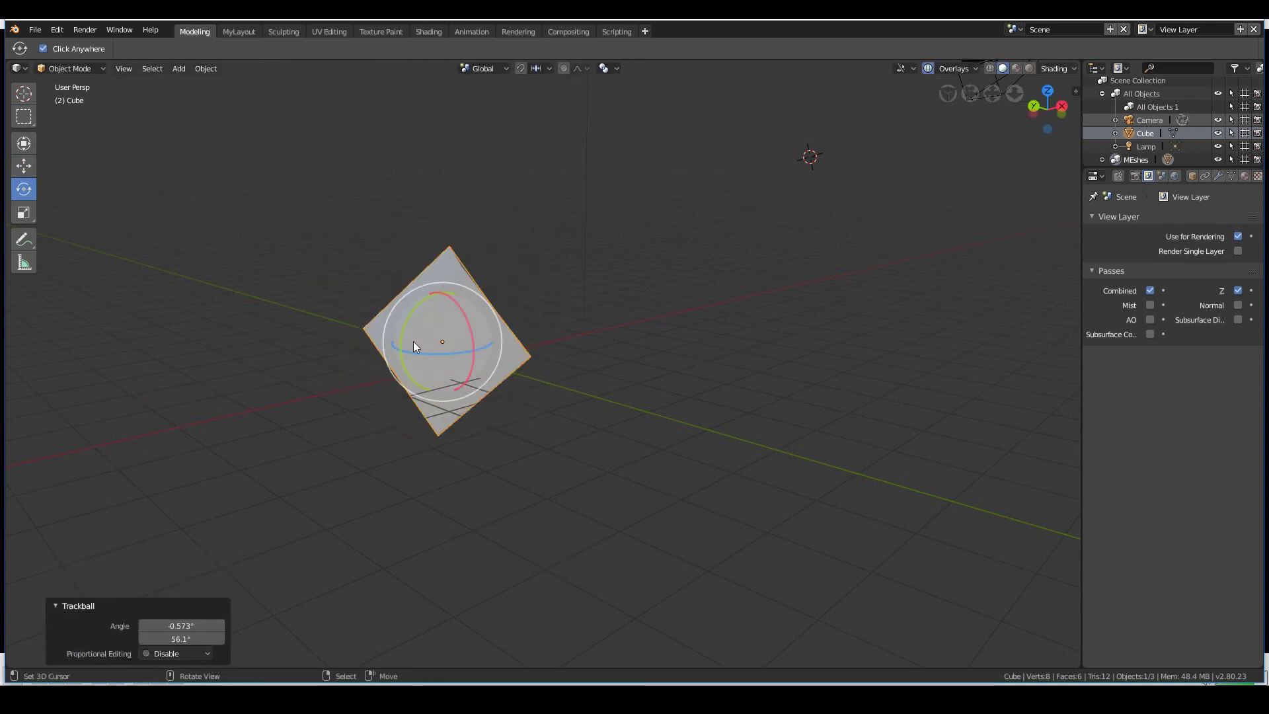
pyautogui.press('r')
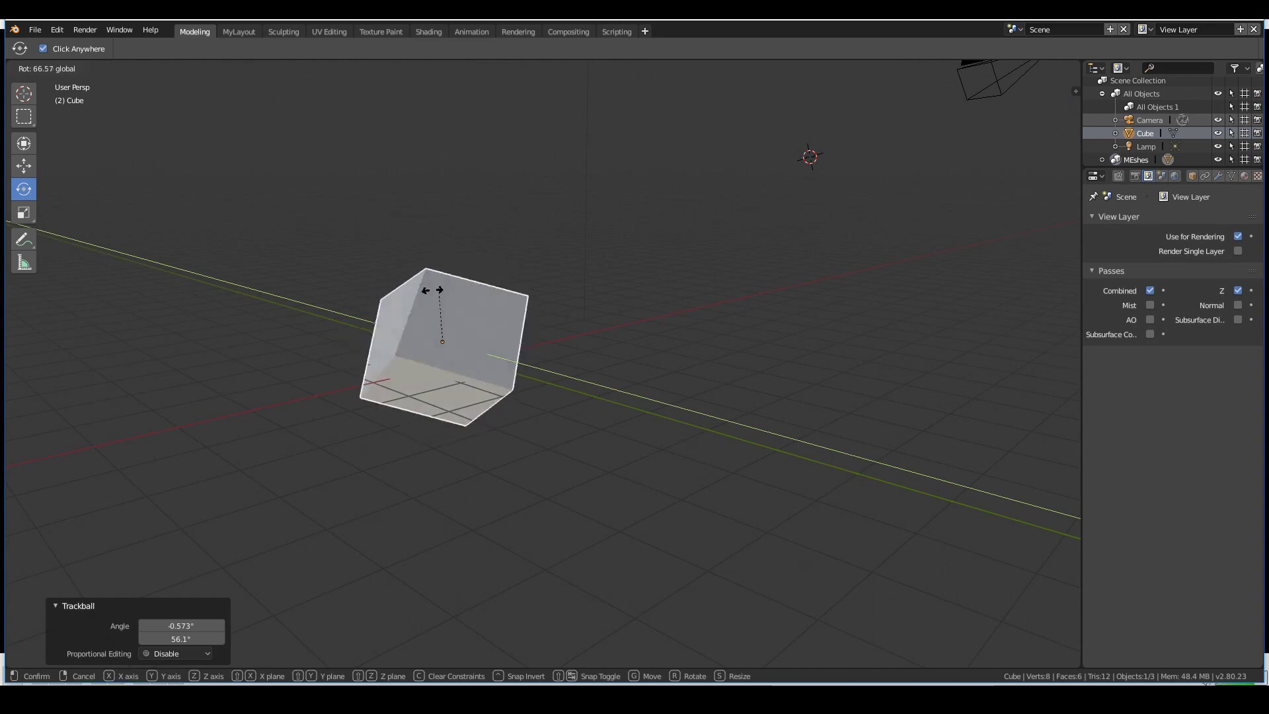
pyautogui.click(396, 337)
pyautogui.press('r')
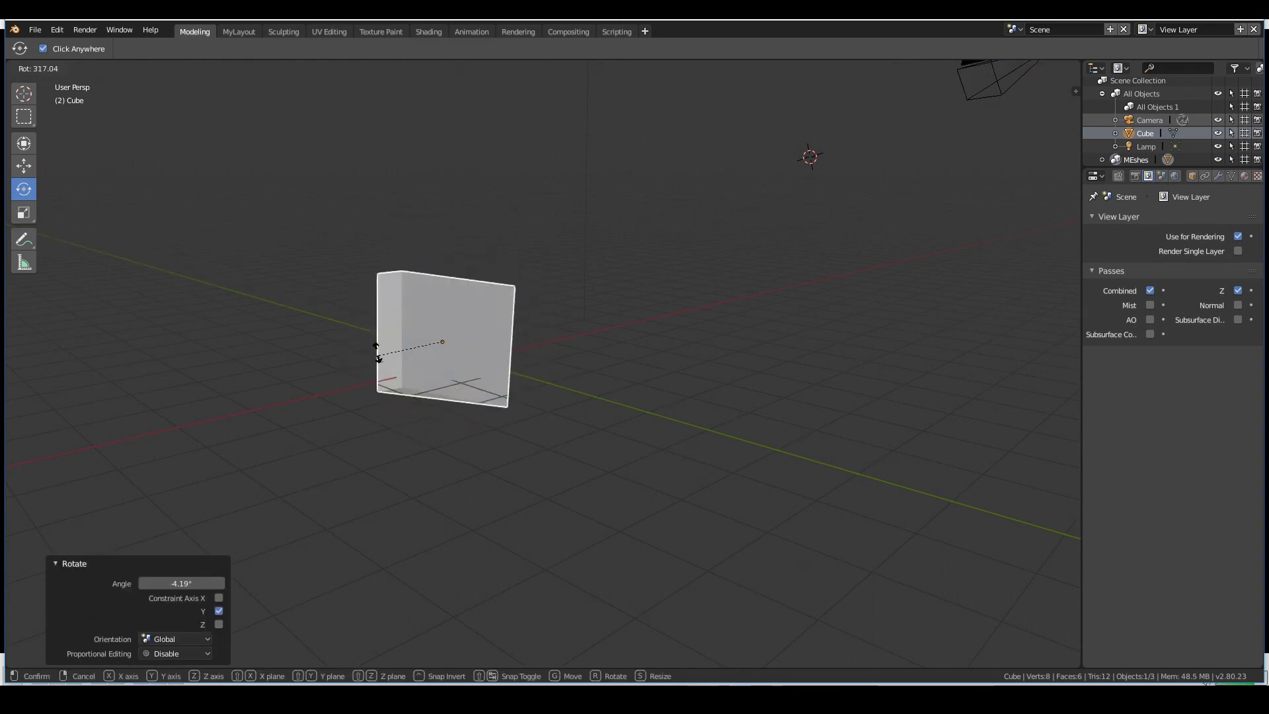
pyautogui.click(408, 354)
pyautogui.moveTo(426, 354); pyautogui.dragTo(519, 418)
# Step: Activate the Scale tool and scale the cube along single axes and uniformly, including once by a factor of about 0.58
pyautogui.click(23, 212)
pyautogui.moveTo(465, 341)
pyautogui.mouseDown()
pyautogui.moveTo(546, 342)
pyautogui.moveTo(446, 344)
pyautogui.moveTo(572, 338)
pyautogui.moveTo(480, 362)
pyautogui.mouseUp()
pyautogui.moveTo(414, 339)
pyautogui.mouseDown()
pyautogui.moveTo(303, 348)
pyautogui.moveTo(423, 345)
pyautogui.mouseUp()
pyautogui.moveTo(438, 284); pyautogui.dragTo(451, 235)
pyautogui.moveTo(581, 495); pyautogui.dragTo(571, 433)
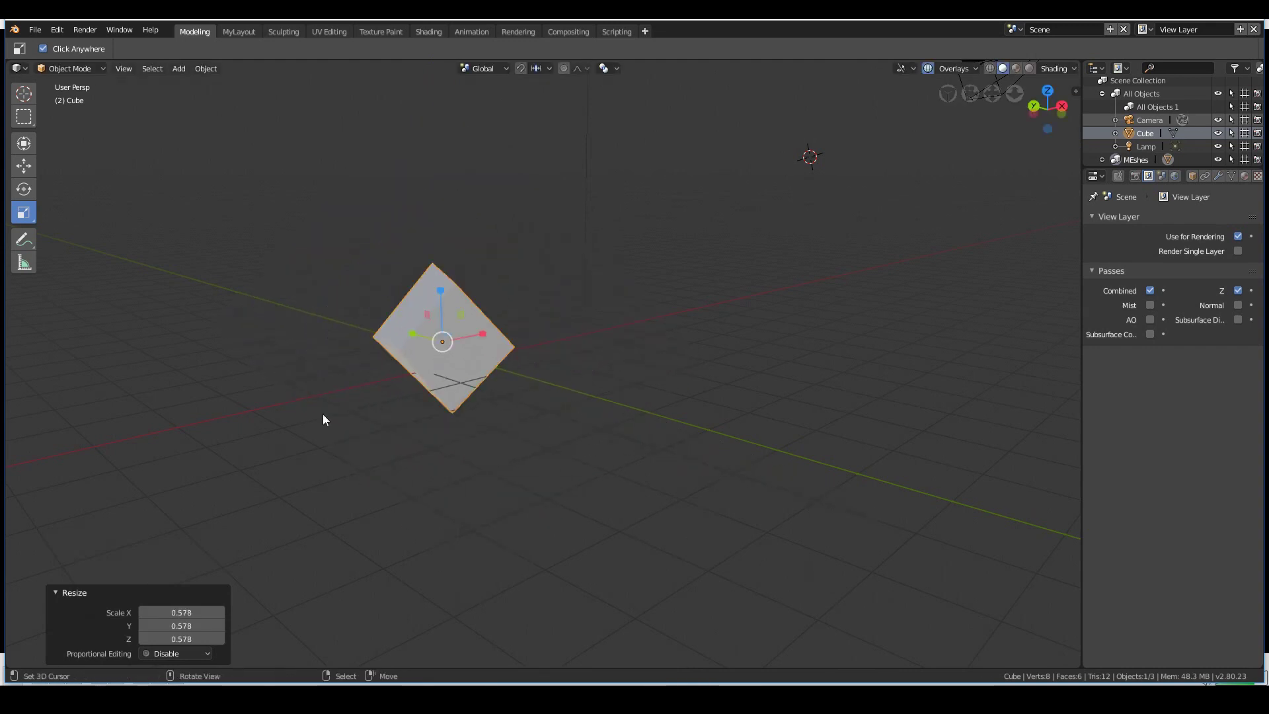
pyautogui.moveTo(382, 231); pyautogui.dragTo(324, 198)
# Step: Activate the Transform tool, scale the cube by about 1.19, and rotate it about -4.8° around the global Y axis
pyautogui.click(24, 143)
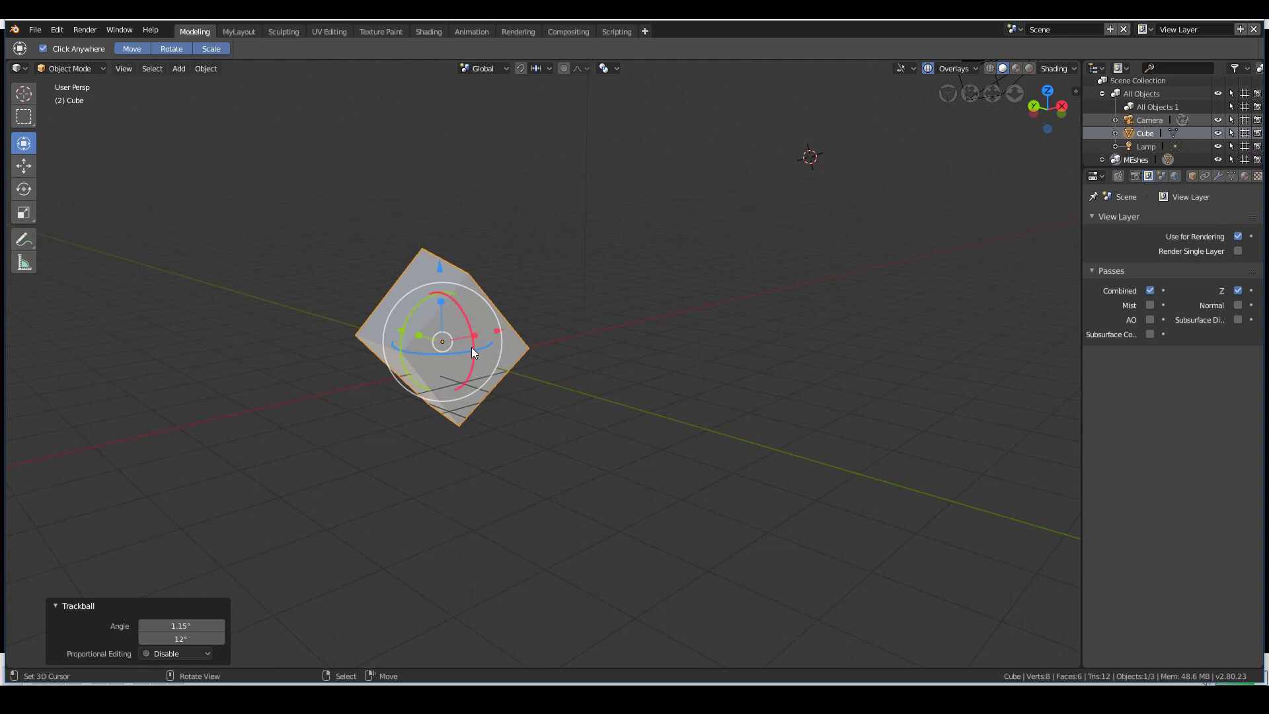
pyautogui.moveTo(446, 352); pyautogui.dragTo(382, 288)
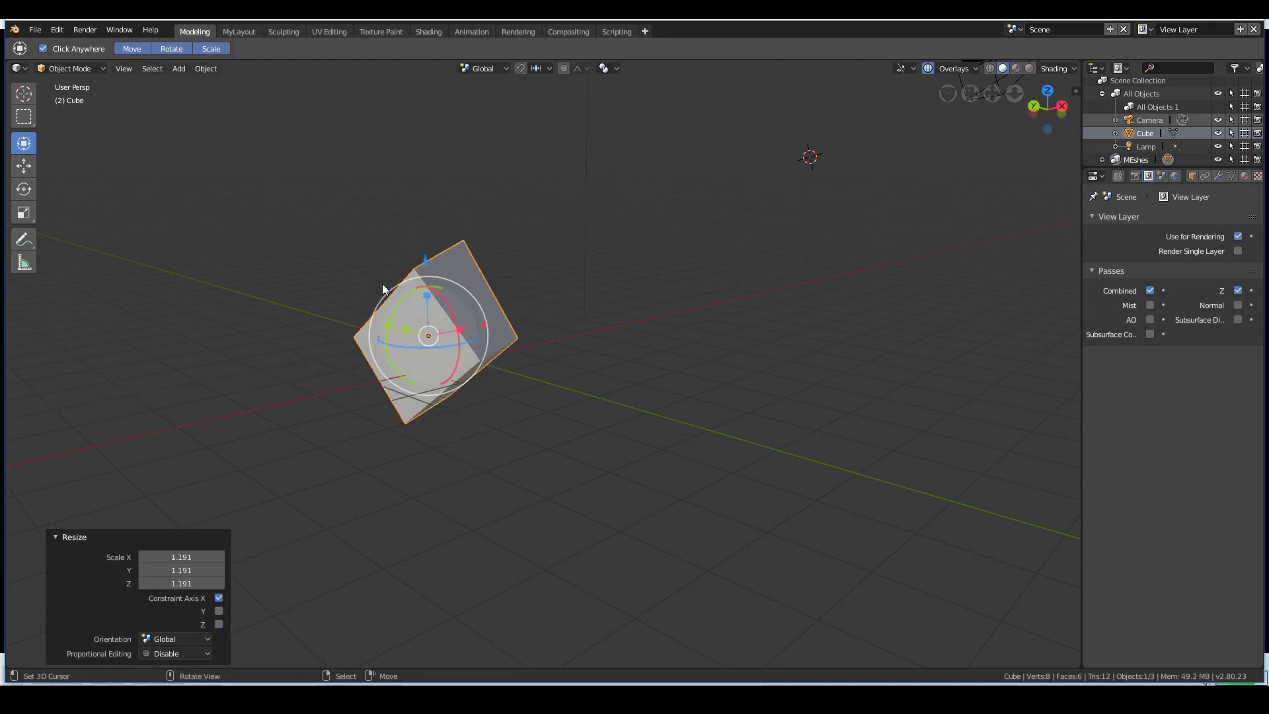
pyautogui.press('r')
pyautogui.press('y')
pyautogui.press('Return')
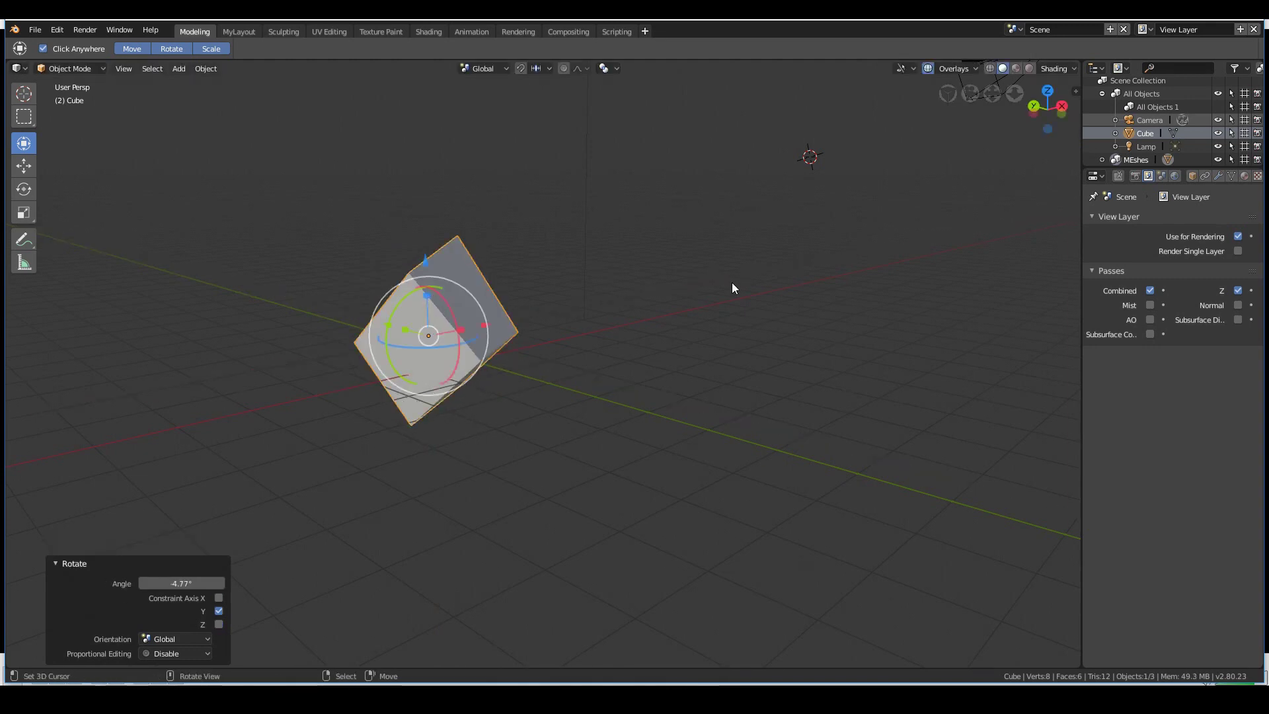
# Step: Move the cube freely twice, the last time about -1.45 m in X, 1.03 m in Y and -1.01 m in Z
pyautogui.press('g')
pyautogui.click(885, 346)
pyautogui.press('g')
pyautogui.click(744, 426)
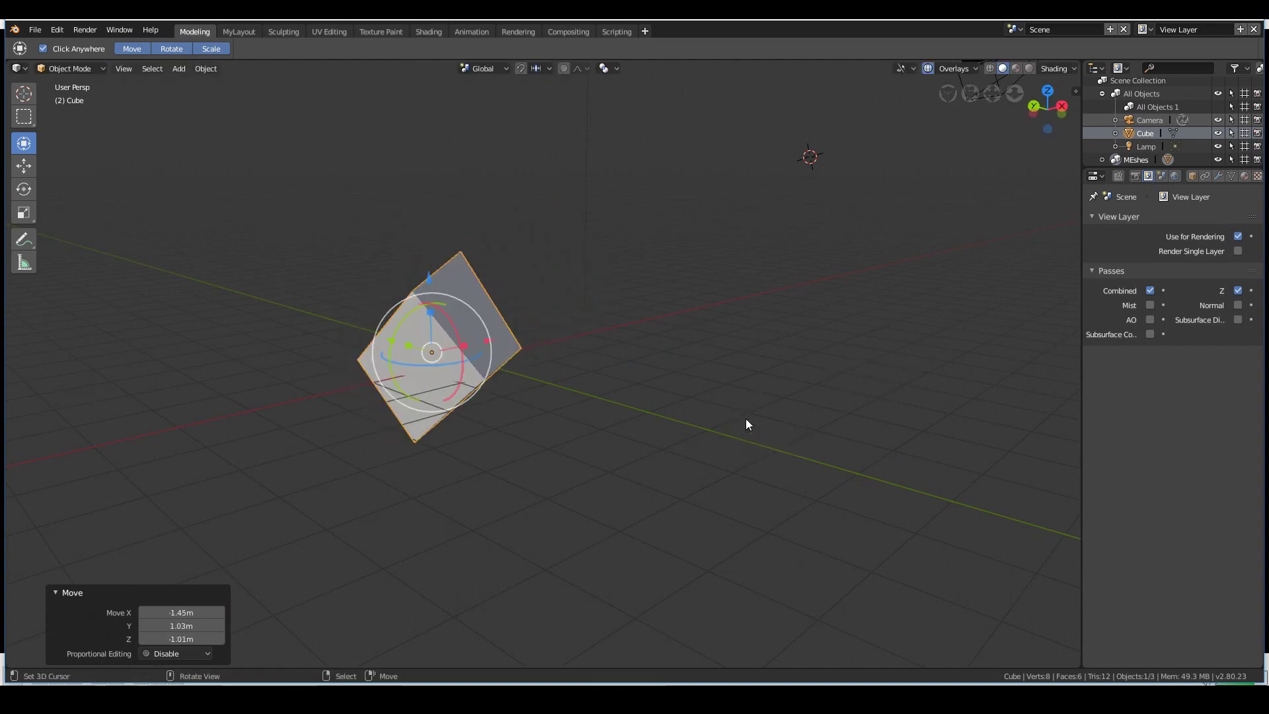
# Step: Activate the Cursor tool and place the 3D cursor at several empty spots beside the cube
pyautogui.click(24, 94)
pyautogui.click(664, 346)
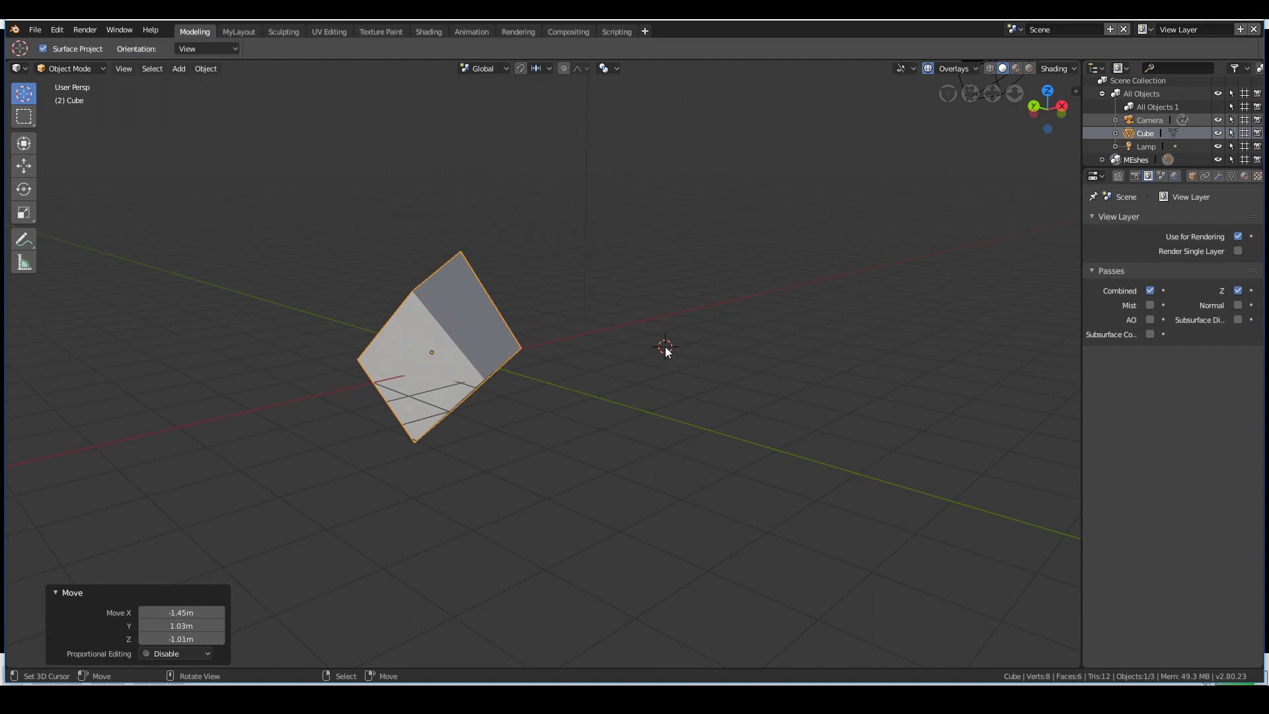
pyautogui.click(567, 275)
pyautogui.click(601, 352)
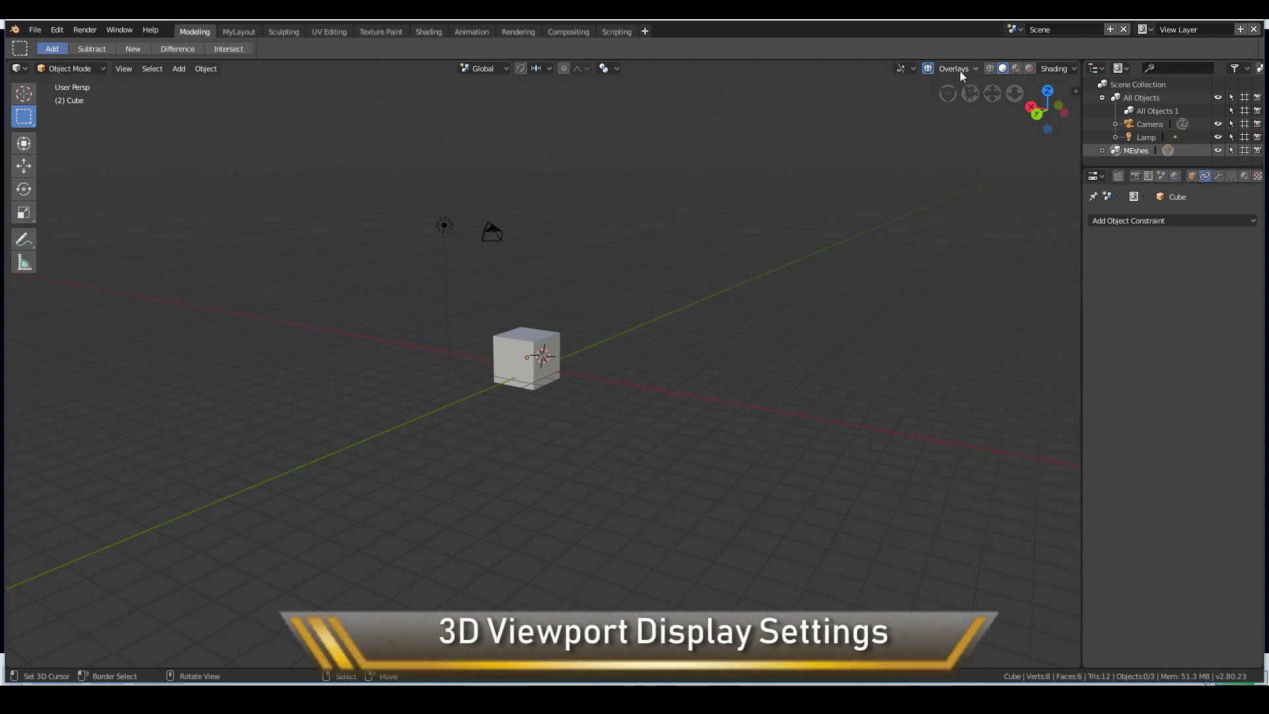
# Step: Open the viewport's object type visibility settings and toggle the visibility of cameras
pyautogui.click(905, 68)
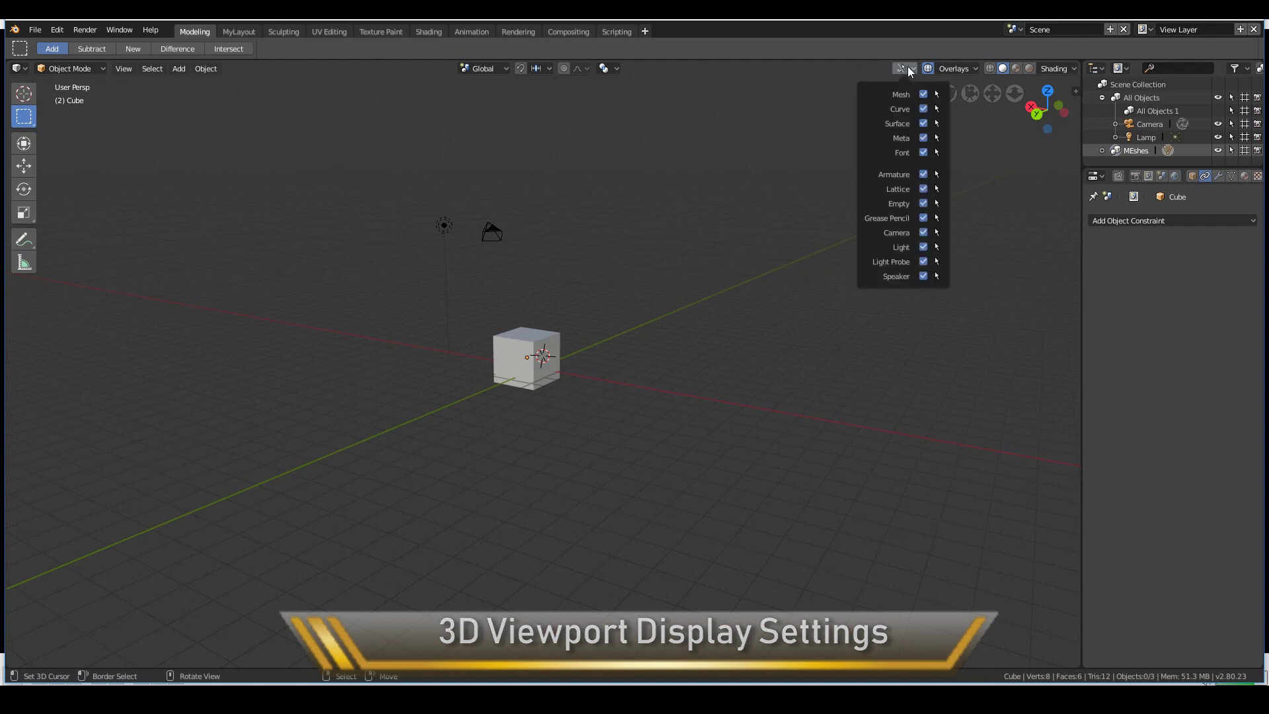
pyautogui.click(924, 235)
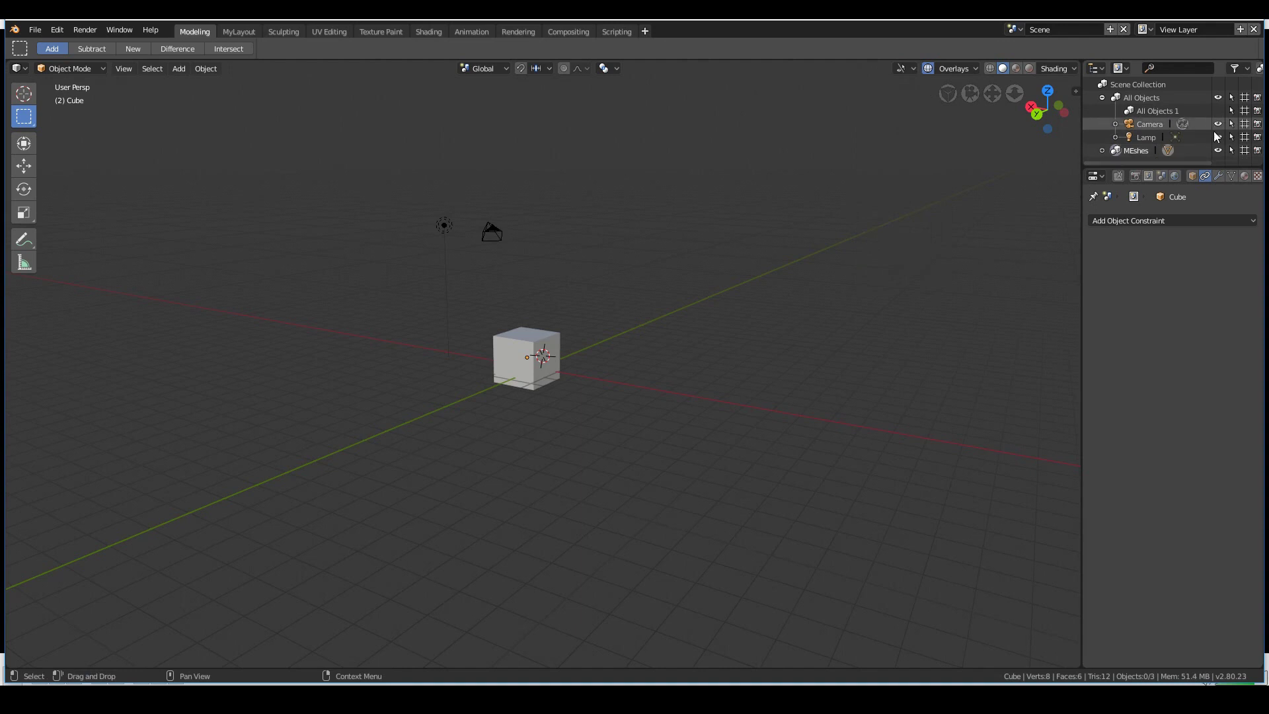
pyautogui.click(913, 68)
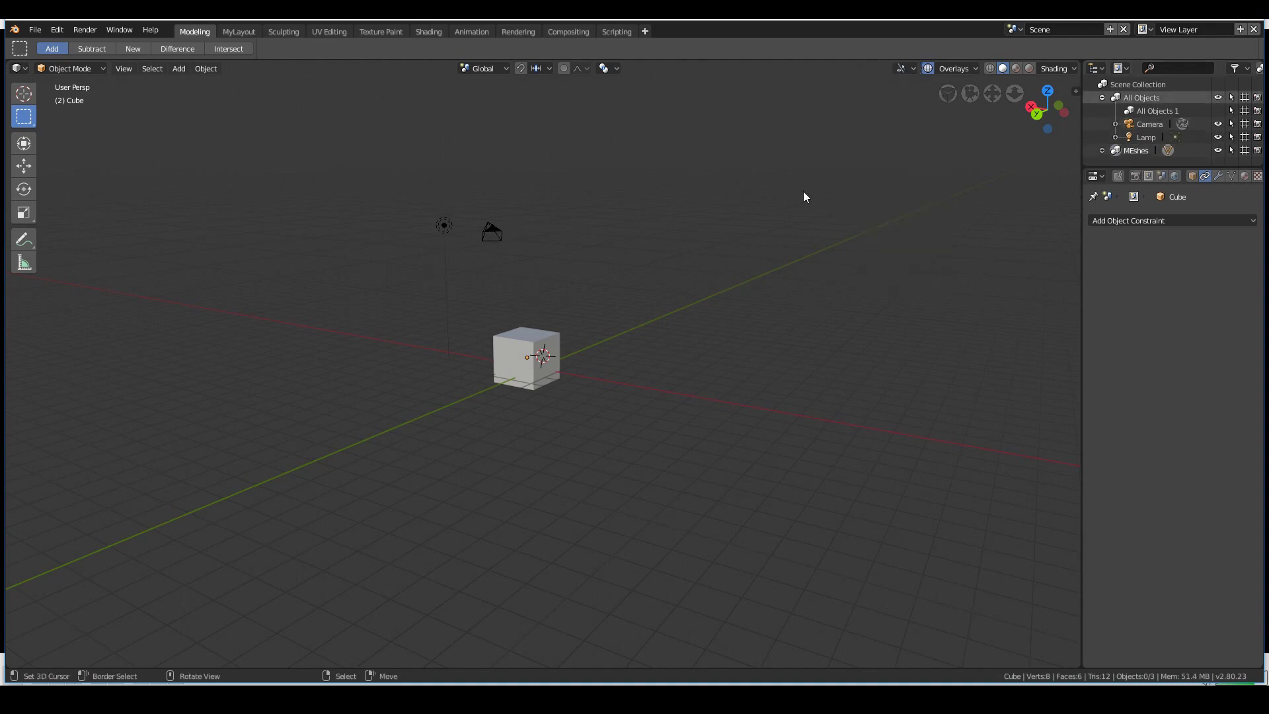
# Step: Hide cameras and lights in the viewport through the object type visibility settings
pyautogui.moveTo(509, 352)
pyautogui.mouseDown(button='middle')
pyautogui.moveTo(430, 354)
pyautogui.moveTo(494, 352)
pyautogui.mouseUp(button='middle')
pyautogui.moveTo(612, 350); pyautogui.dragTo(455, 219, button='middle')
pyautogui.moveTo(529, 391); pyautogui.dragTo(513, 314, button='middle')
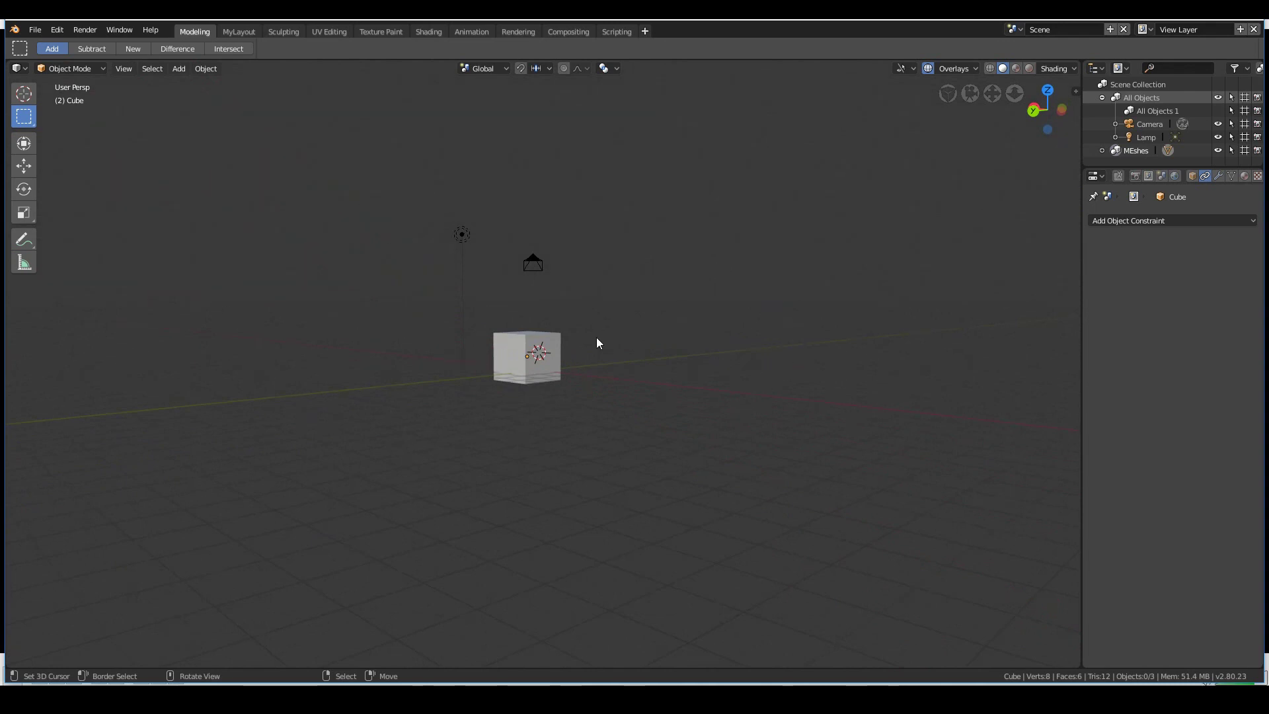
pyautogui.moveTo(255, 345); pyautogui.dragTo(366, 343, button='middle')
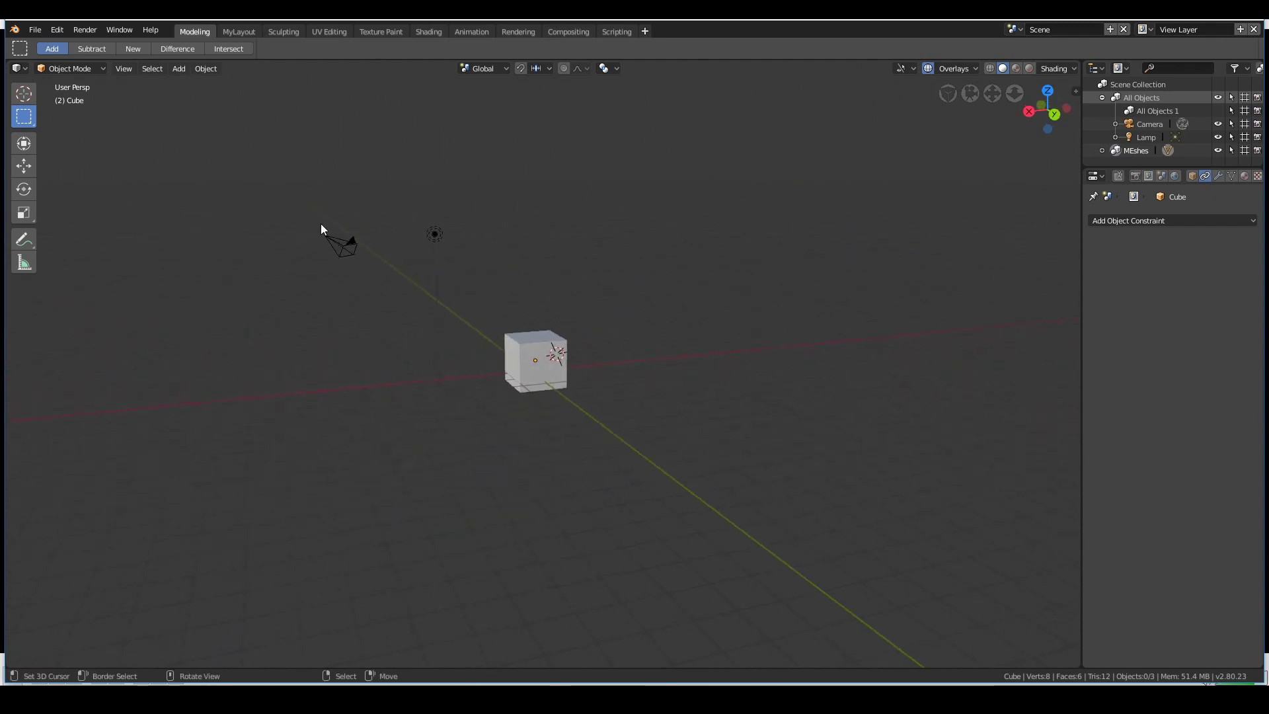
pyautogui.click(912, 69)
pyautogui.click(923, 247)
pyautogui.moveTo(627, 317); pyautogui.dragTo(573, 310, button='middle')
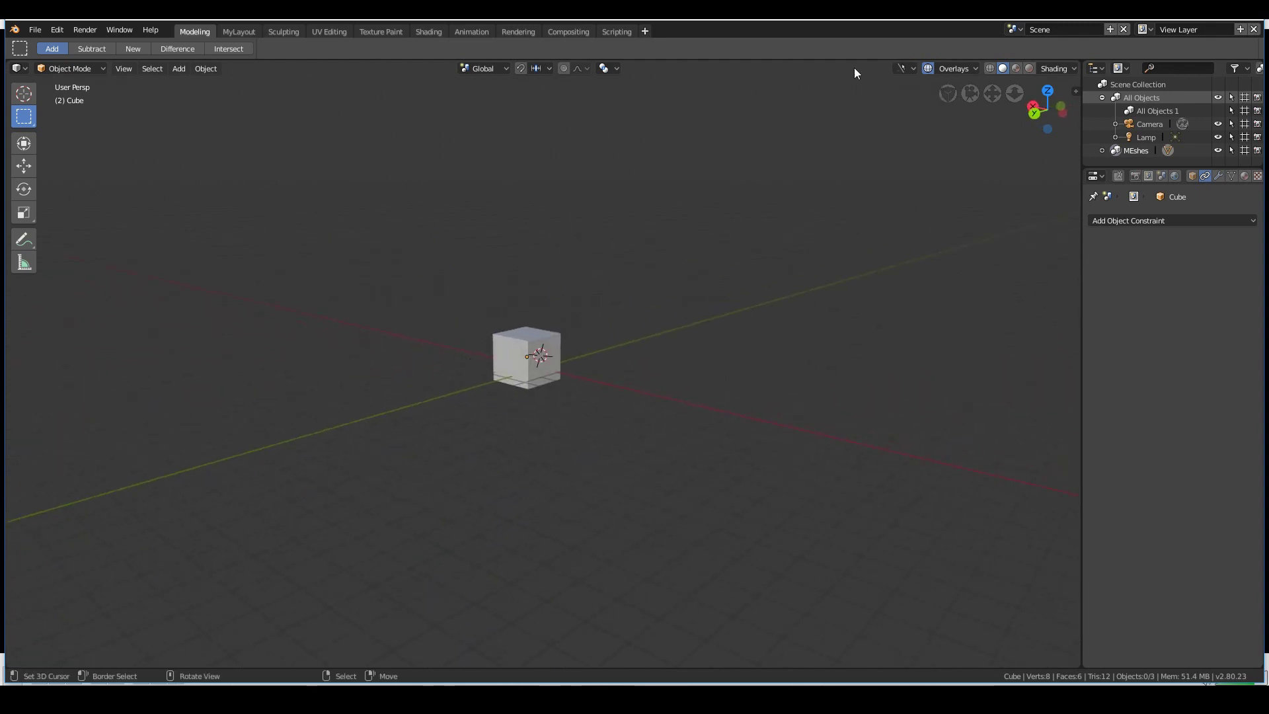
# Step: Show cameras and lights in the viewport again, make both types unselectable, and select the cube
pyautogui.click(901, 68)
pyautogui.click(904, 68)
pyautogui.click(901, 70)
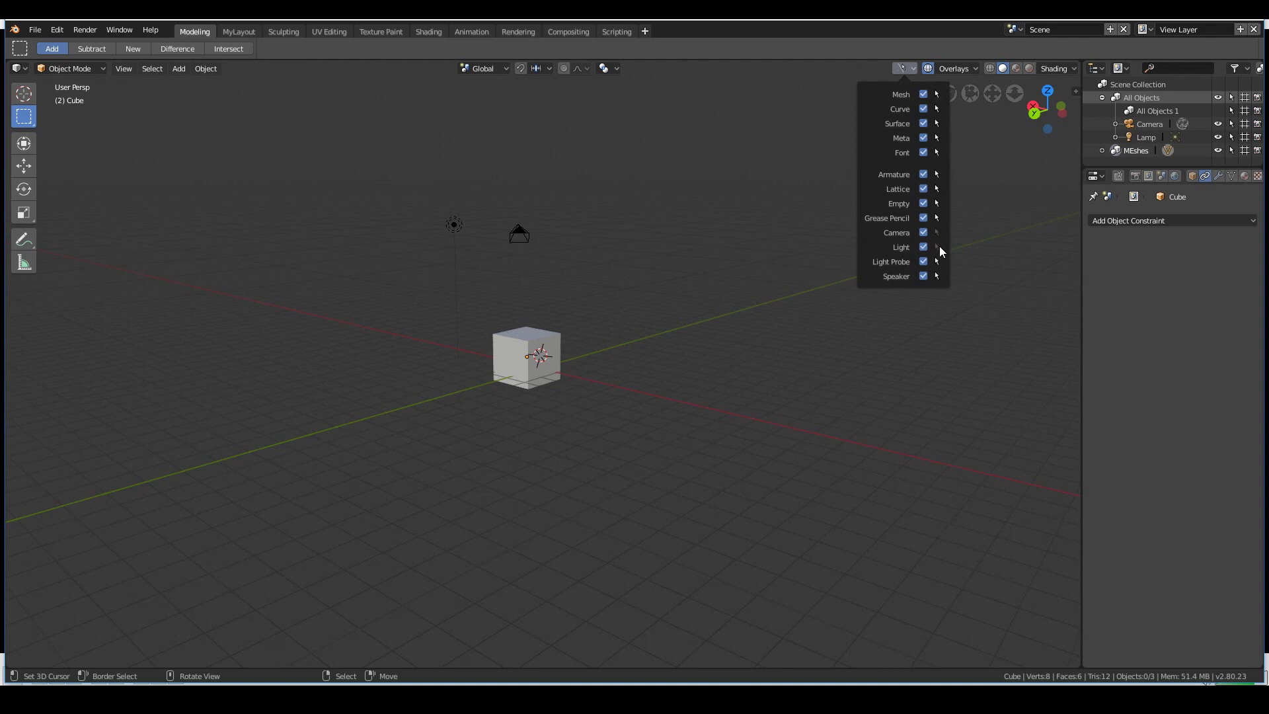
pyautogui.click(904, 70)
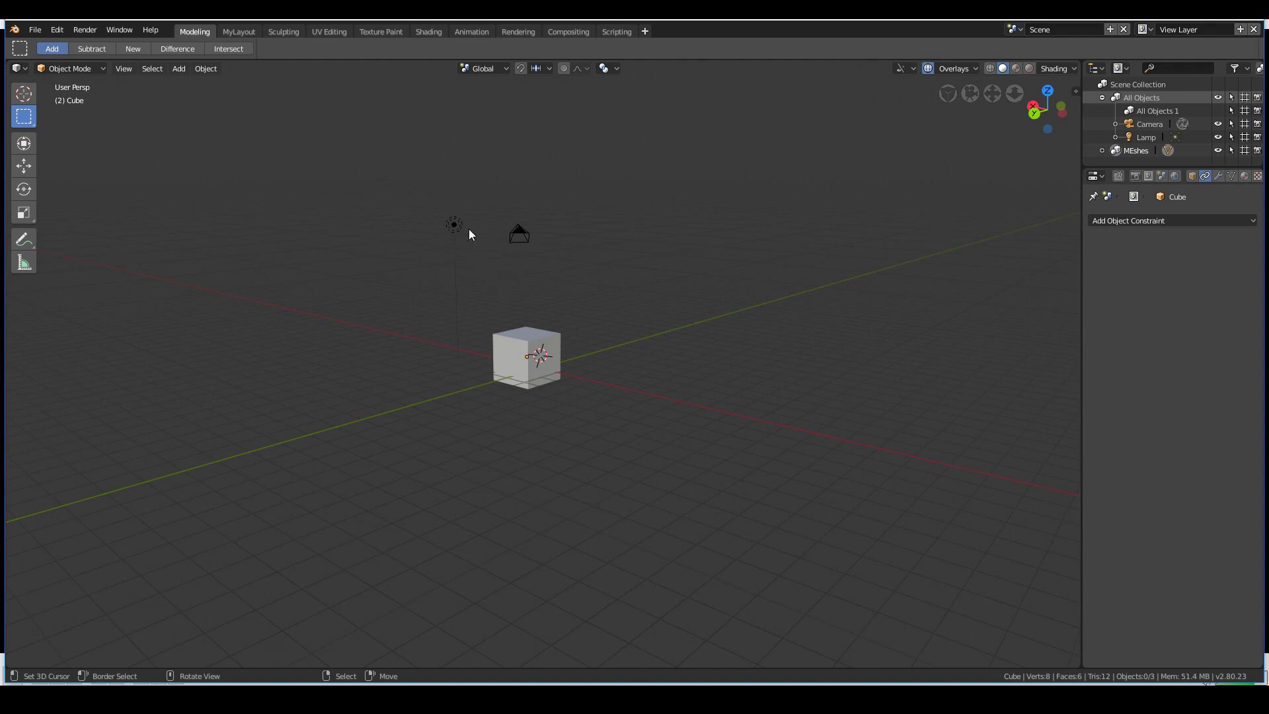
pyautogui.click(554, 352)
pyautogui.click(905, 69)
# Step: Toggle the display of all viewport overlays off and back on
pyautogui.moveTo(486, 355); pyautogui.dragTo(811, 383, button='middle')
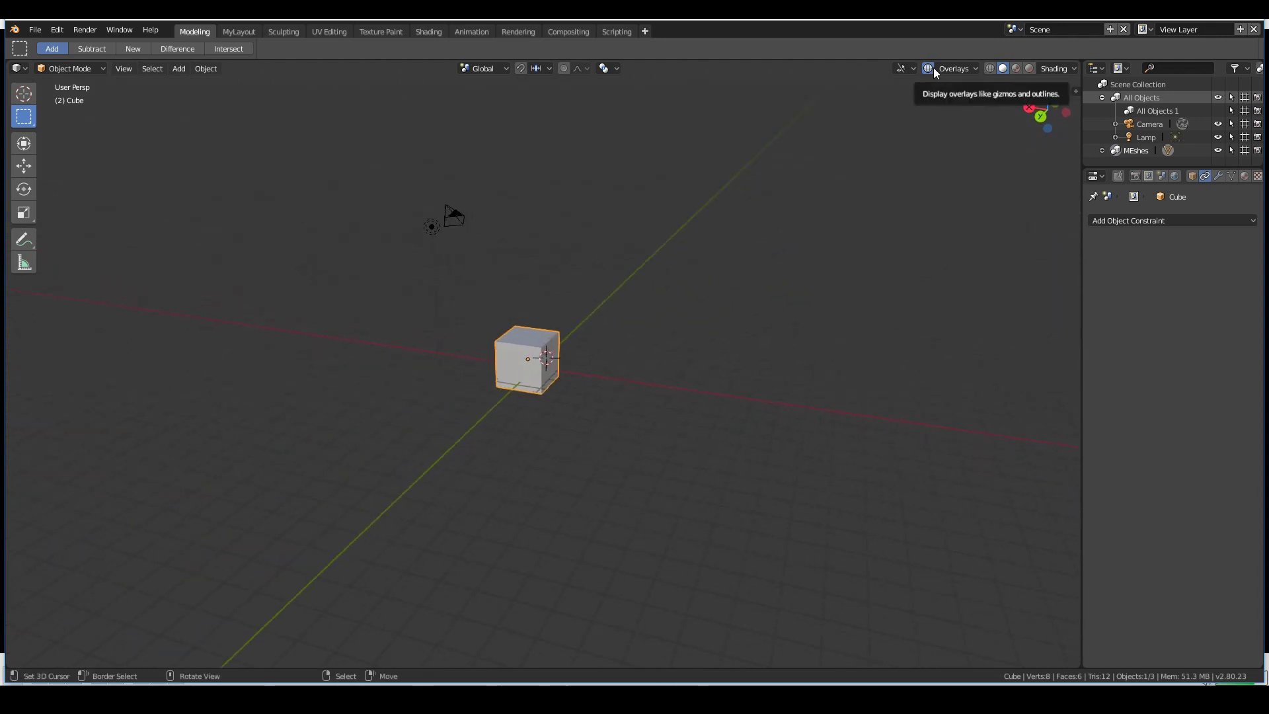
pyautogui.moveTo(929, 218); pyautogui.dragTo(909, 207, button='middle')
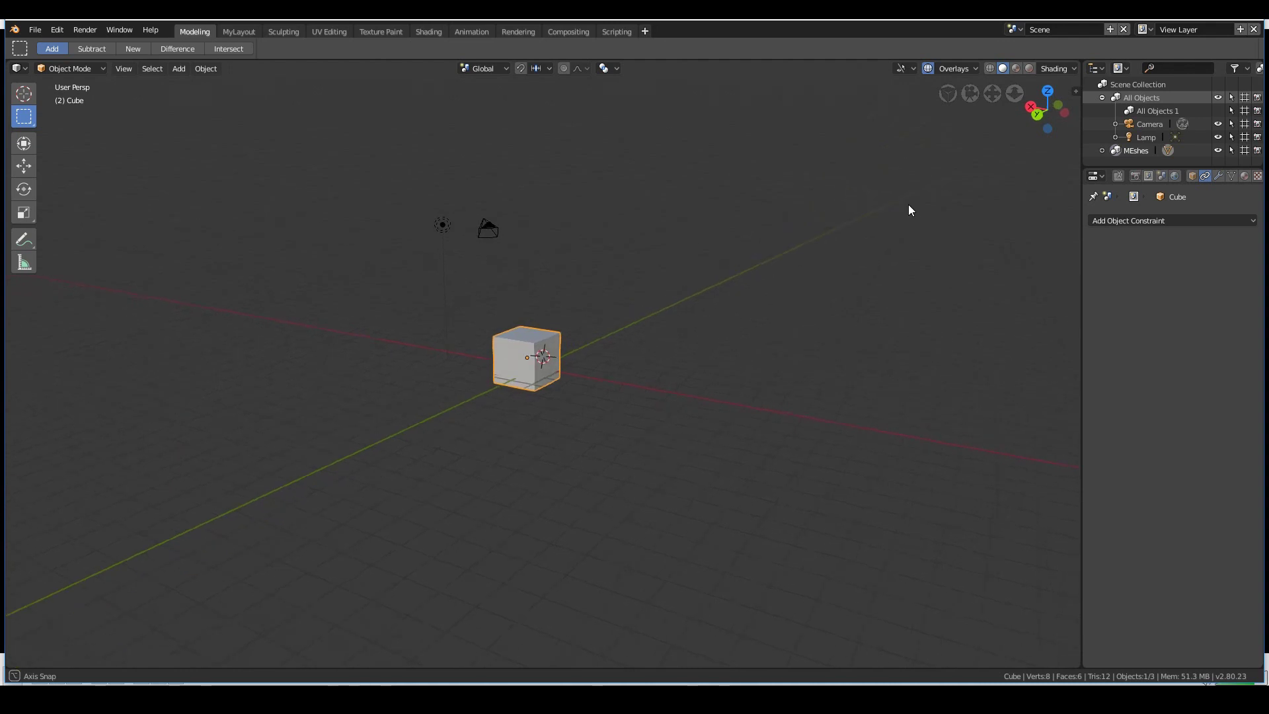
pyautogui.click(928, 68)
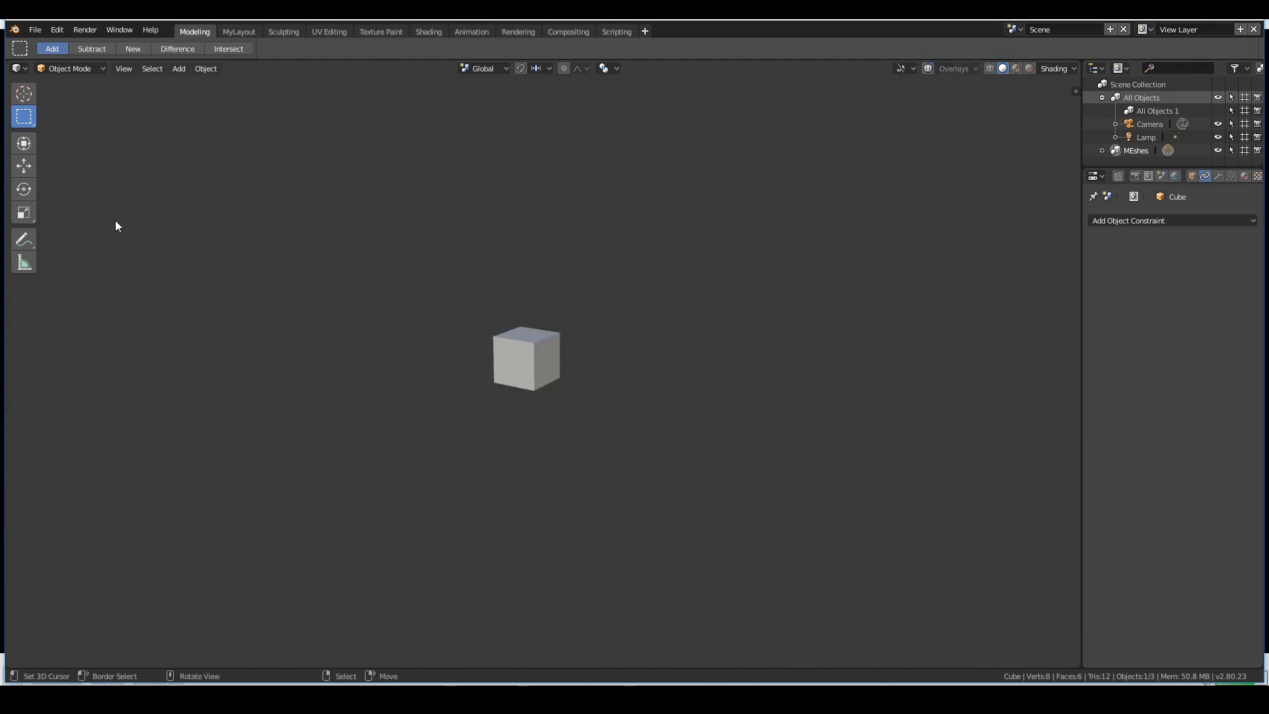
pyautogui.click(933, 69)
pyautogui.click(931, 68)
pyautogui.click(929, 68)
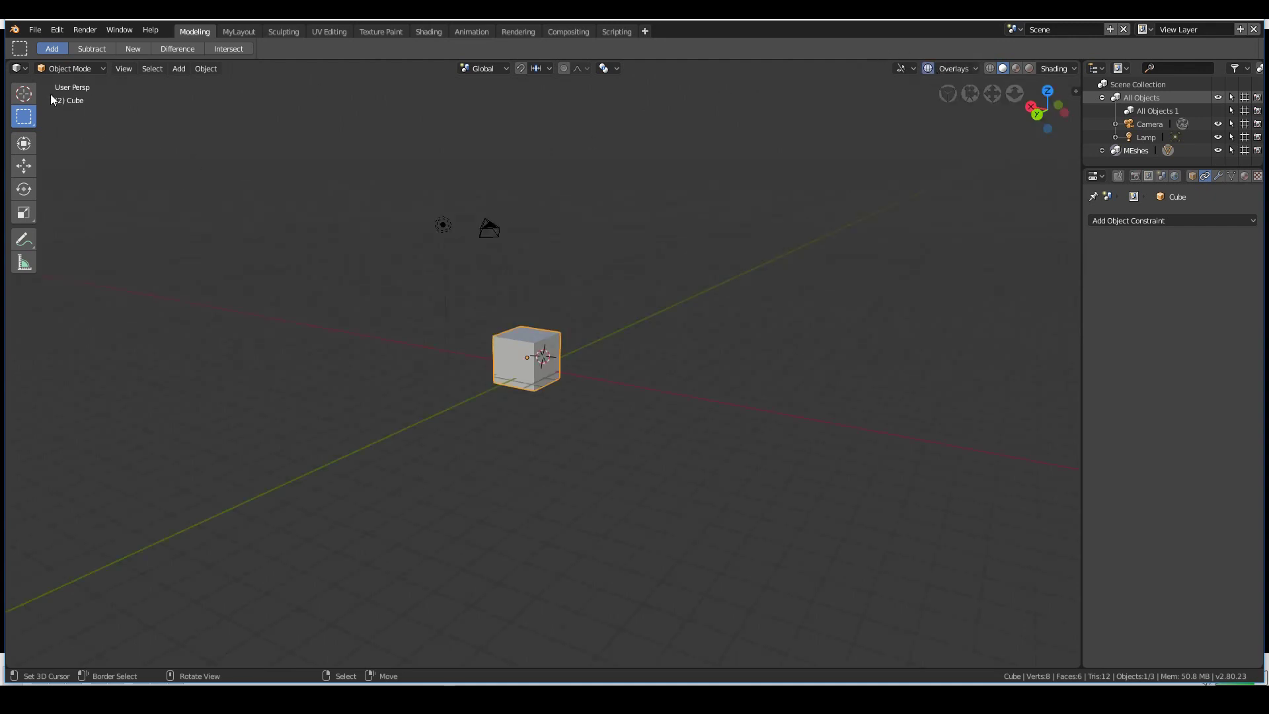
# Step: Switch the viewport overlays off and on repeatedly to compare the cube with and without grid, outline, camera and lamp
pyautogui.click(928, 68)
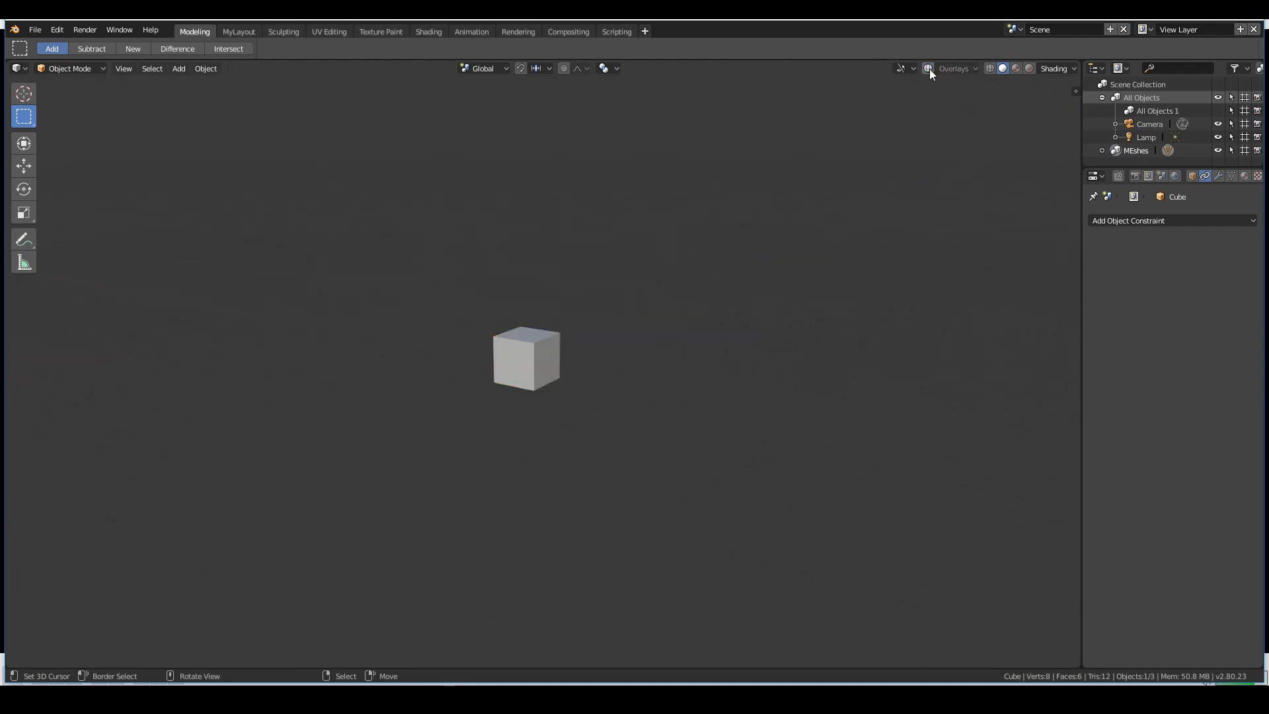
pyautogui.click(928, 68)
pyautogui.click(928, 68)
pyautogui.click(928, 68)
pyautogui.click(929, 68)
pyautogui.click(929, 69)
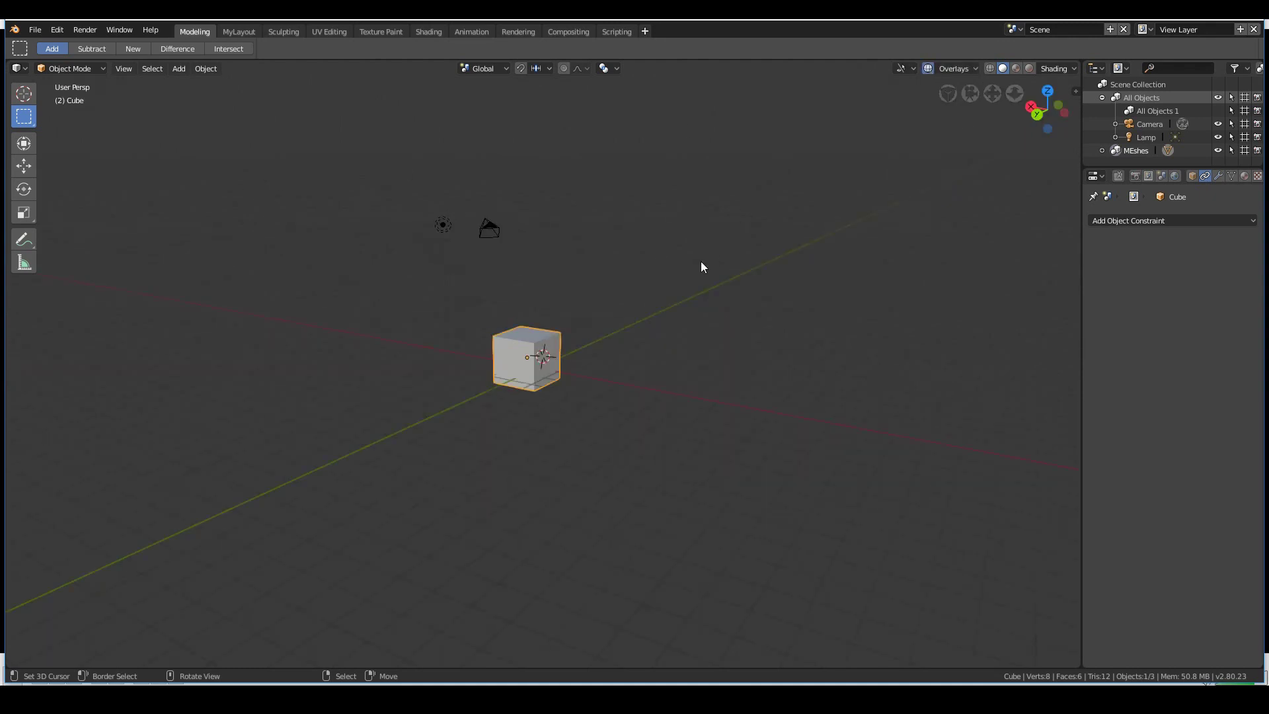
pyautogui.click(929, 69)
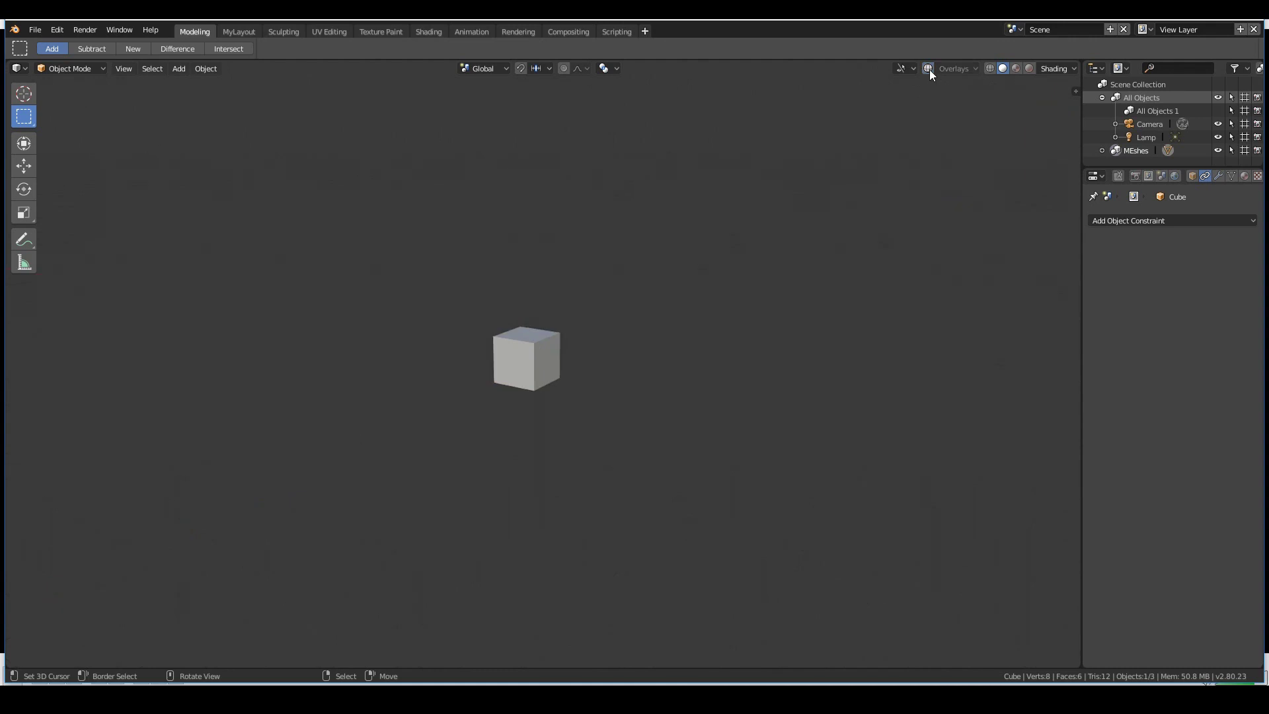
pyautogui.click(929, 69)
pyautogui.click(929, 69)
pyautogui.click(929, 69)
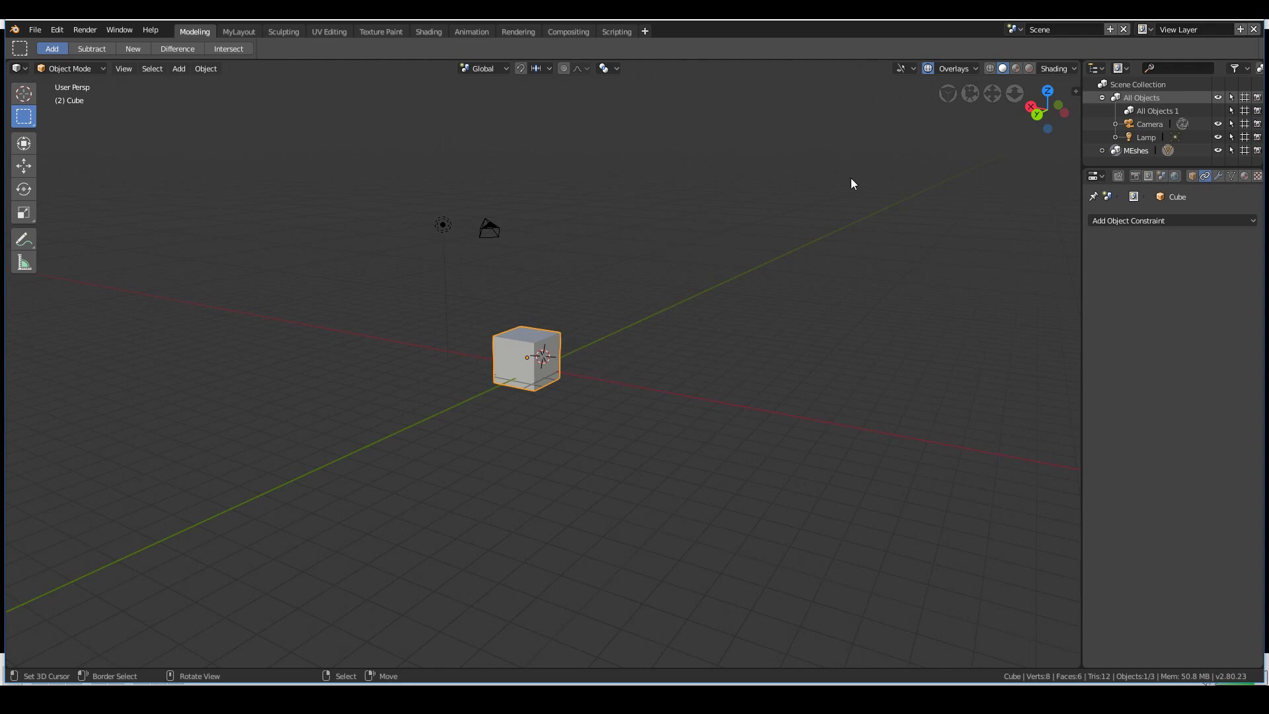
# Step: Turn off the overlays, view the bare cube from another angle, and turn the overlays on again
pyautogui.click(927, 69)
pyautogui.moveTo(582, 370); pyautogui.dragTo(574, 403, button='middle')
pyautogui.click(929, 68)
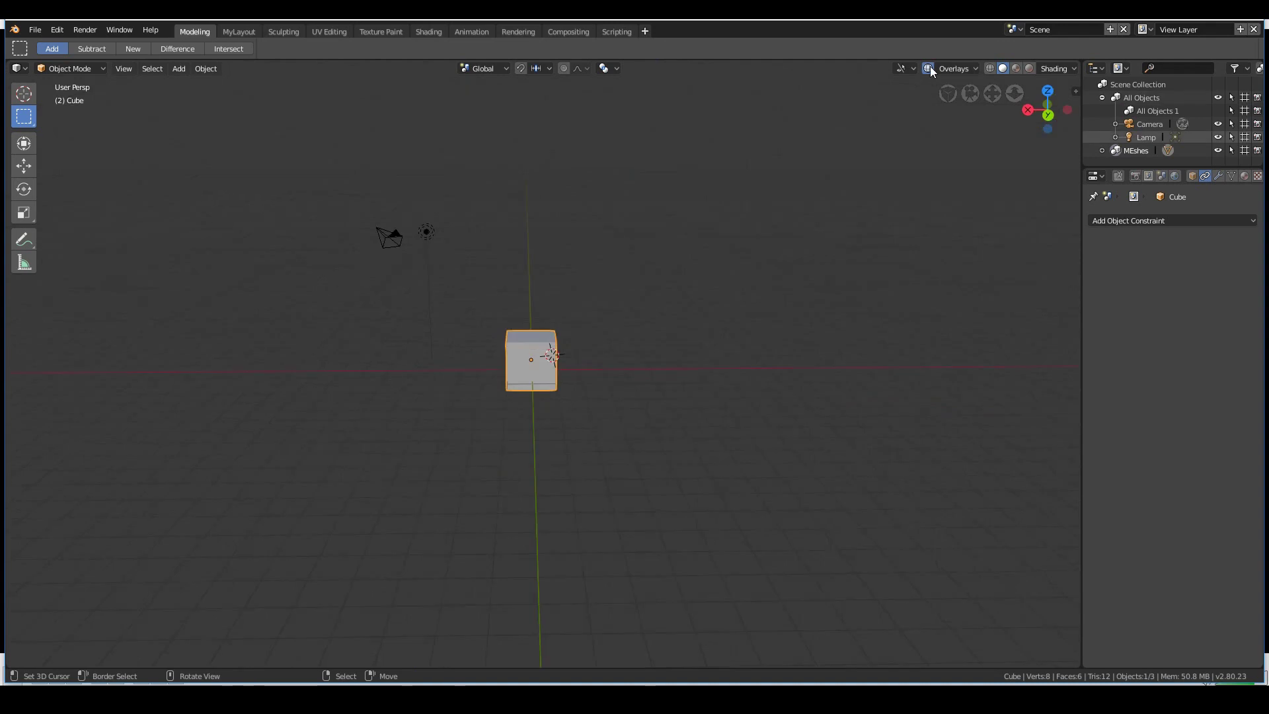
pyautogui.moveTo(748, 249); pyautogui.dragTo(822, 327, button='middle')
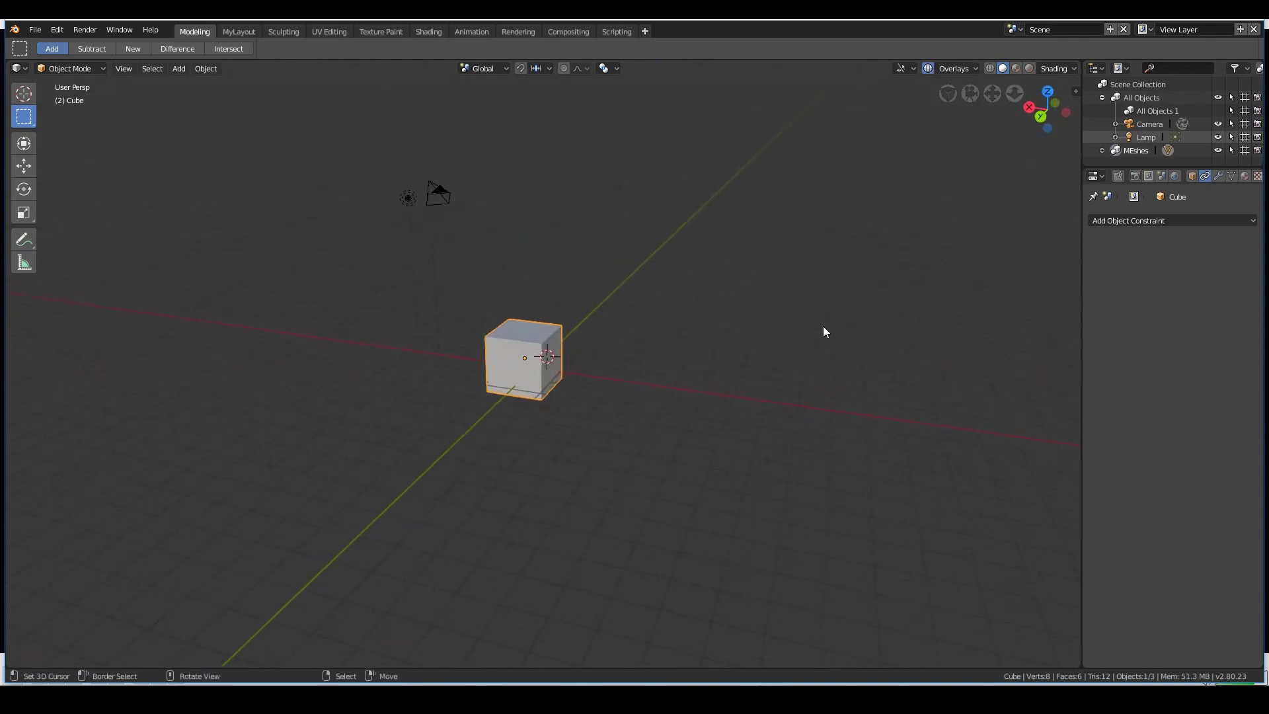
# Step: Turn the viewport gizmos off and back on, toggling all overlays off and on in between
pyautogui.scroll(1, 805, 330)
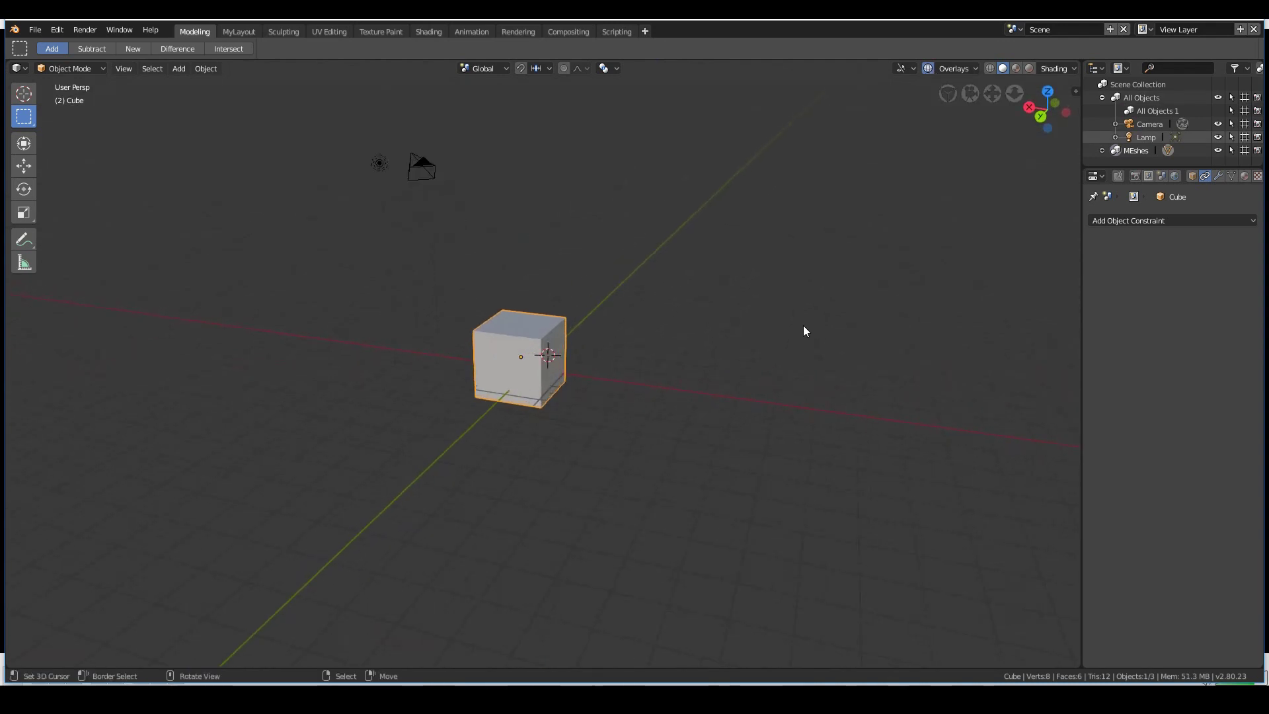
pyautogui.click(967, 69)
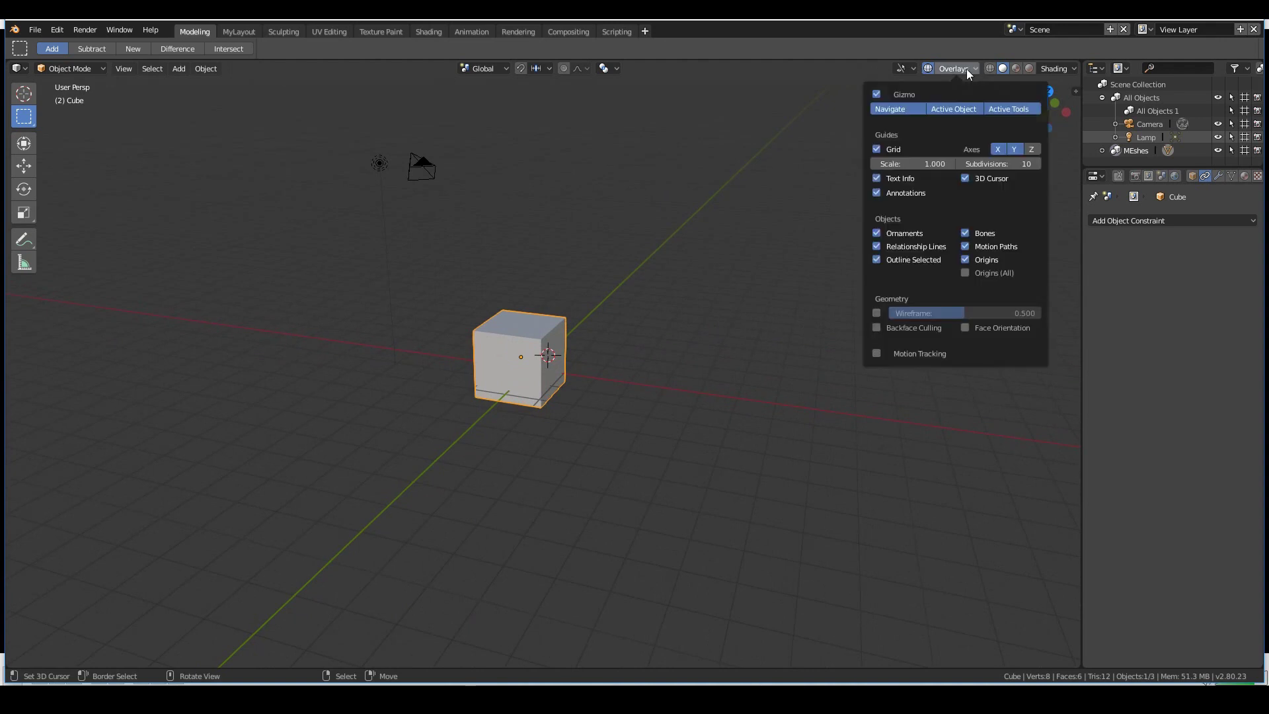
pyautogui.click(879, 95)
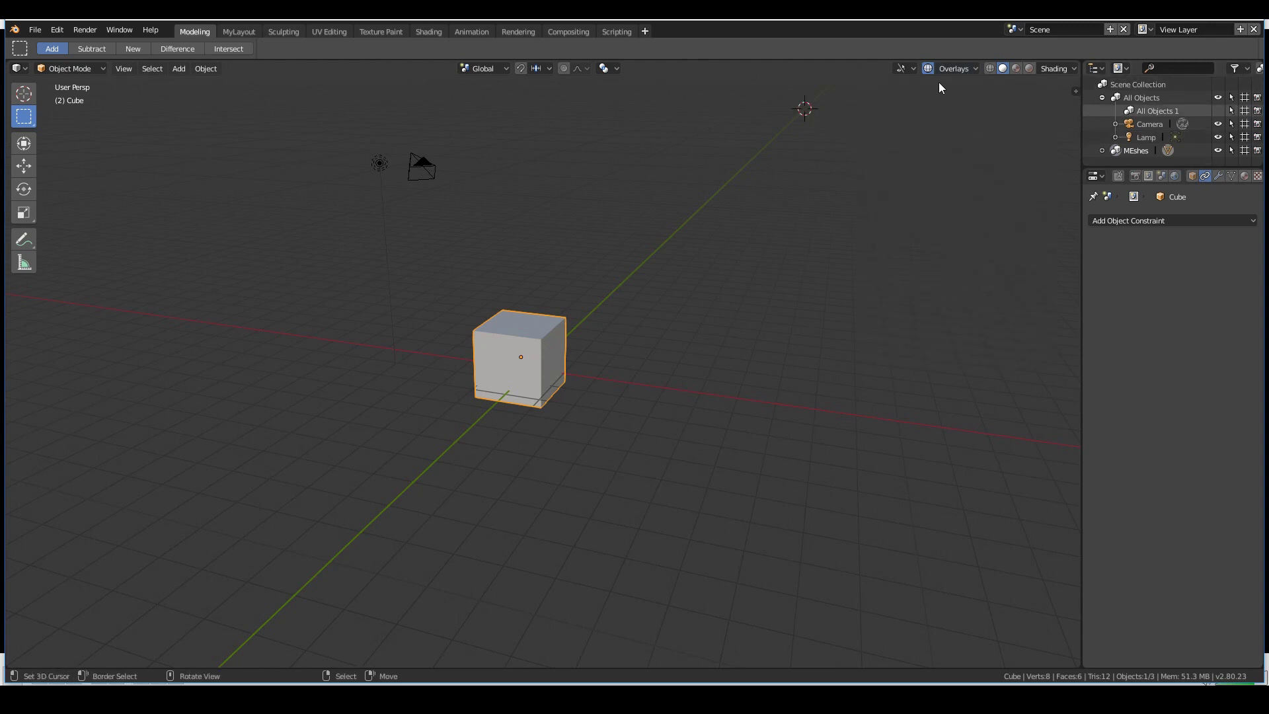
pyautogui.click(929, 69)
pyautogui.click(929, 69)
pyautogui.click(953, 68)
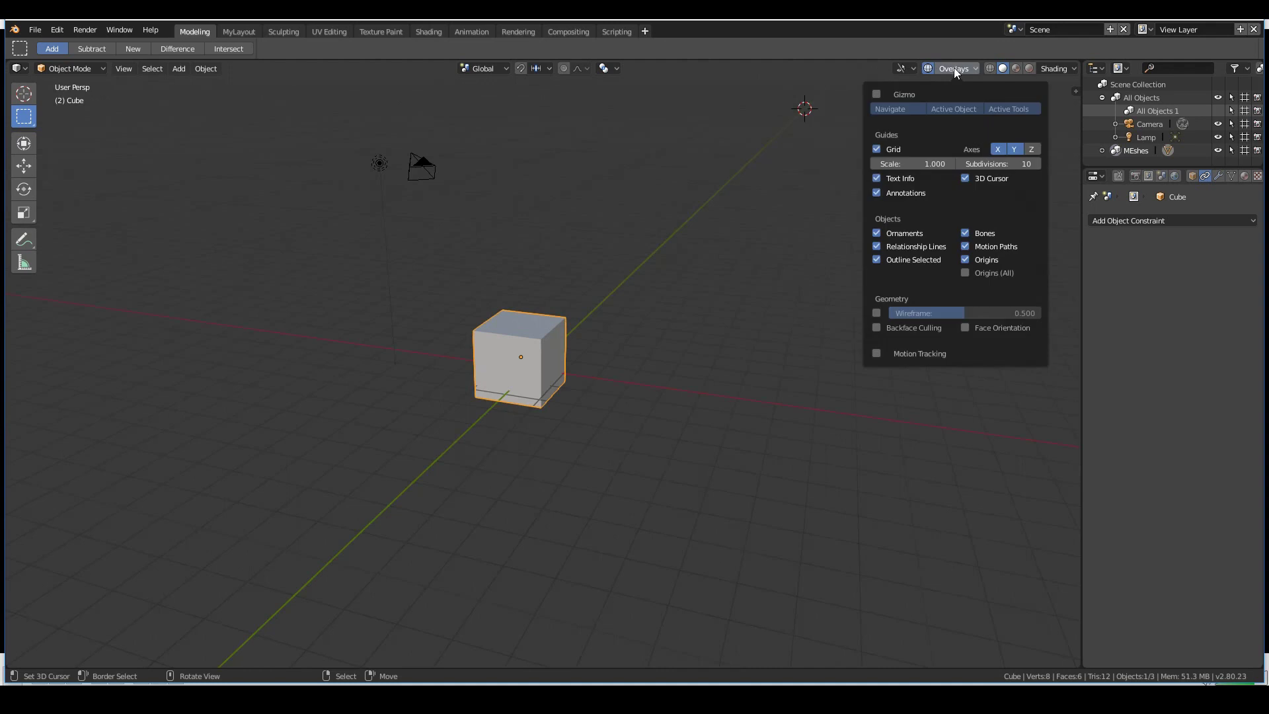
pyautogui.click(876, 95)
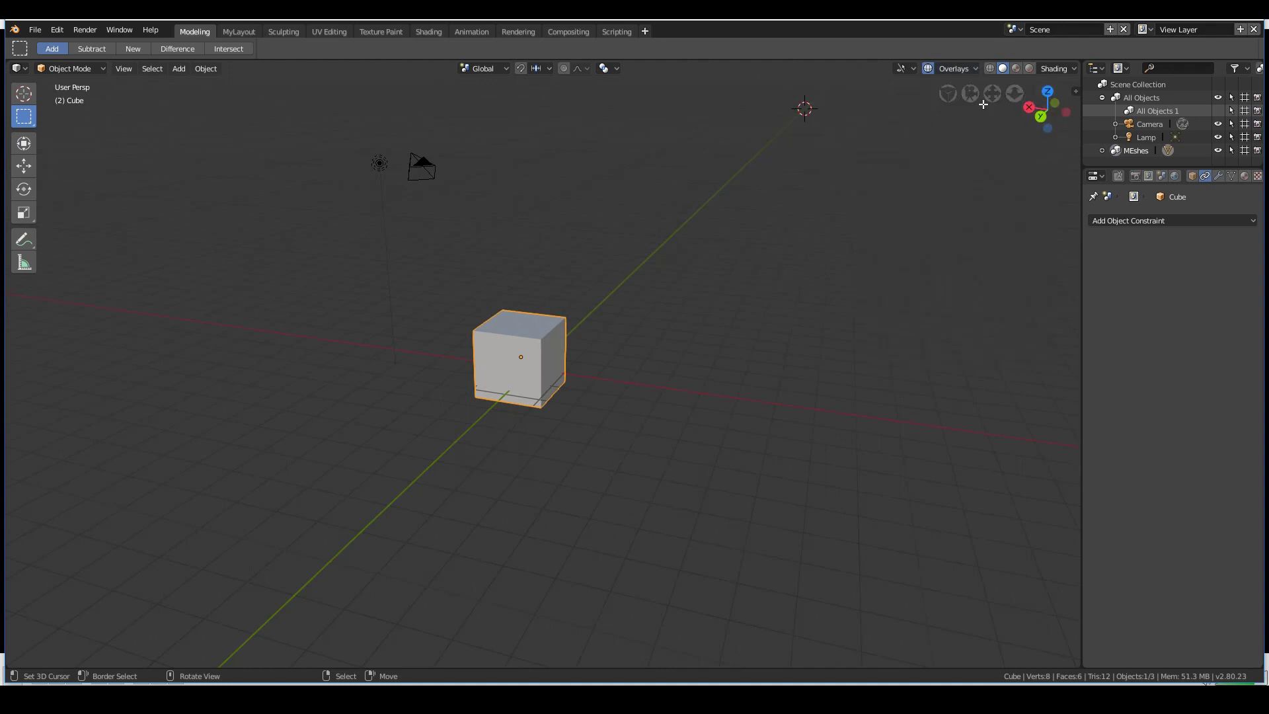
# Step: Toggle the floor grid off and on twice and try adjusting the grid scale
pyautogui.click(961, 68)
pyautogui.click(877, 149)
pyautogui.click(878, 149)
pyautogui.click(878, 149)
pyautogui.click(877, 148)
pyautogui.moveTo(915, 163); pyautogui.dragTo(932, 164)
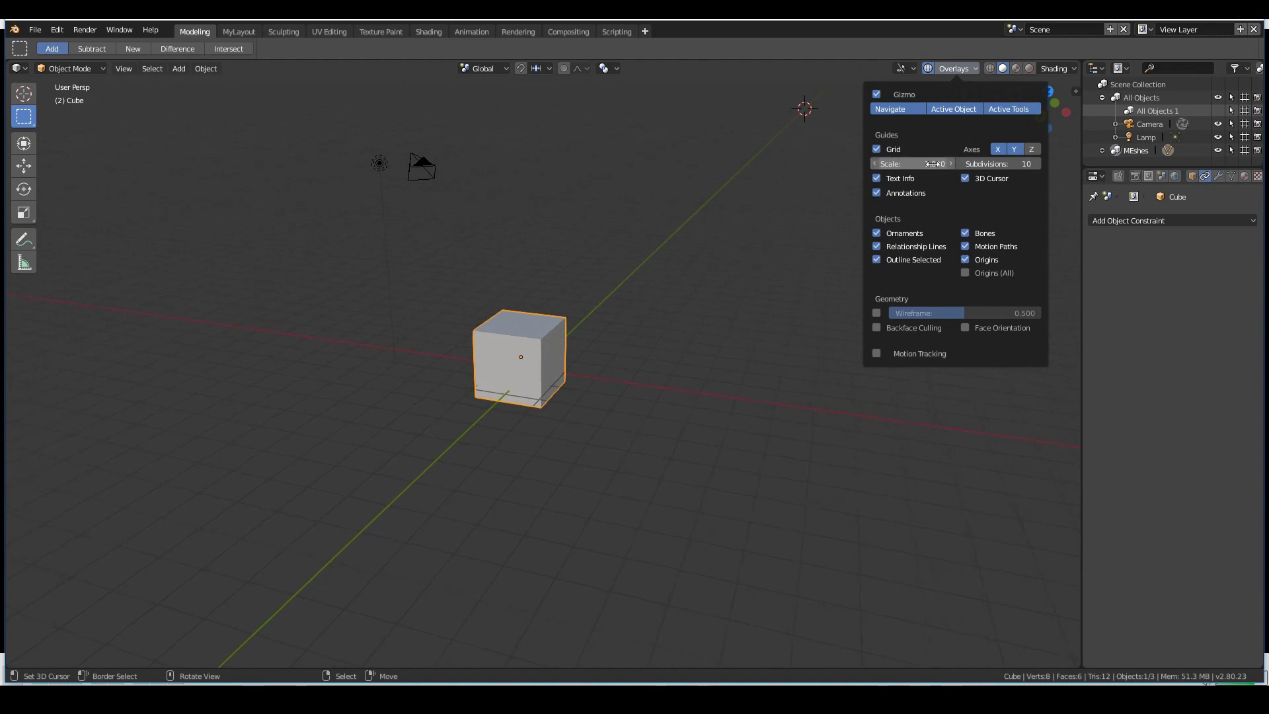
# Step: Toggle the viewport's Text Info overlay off and on twice
pyautogui.click(876, 177)
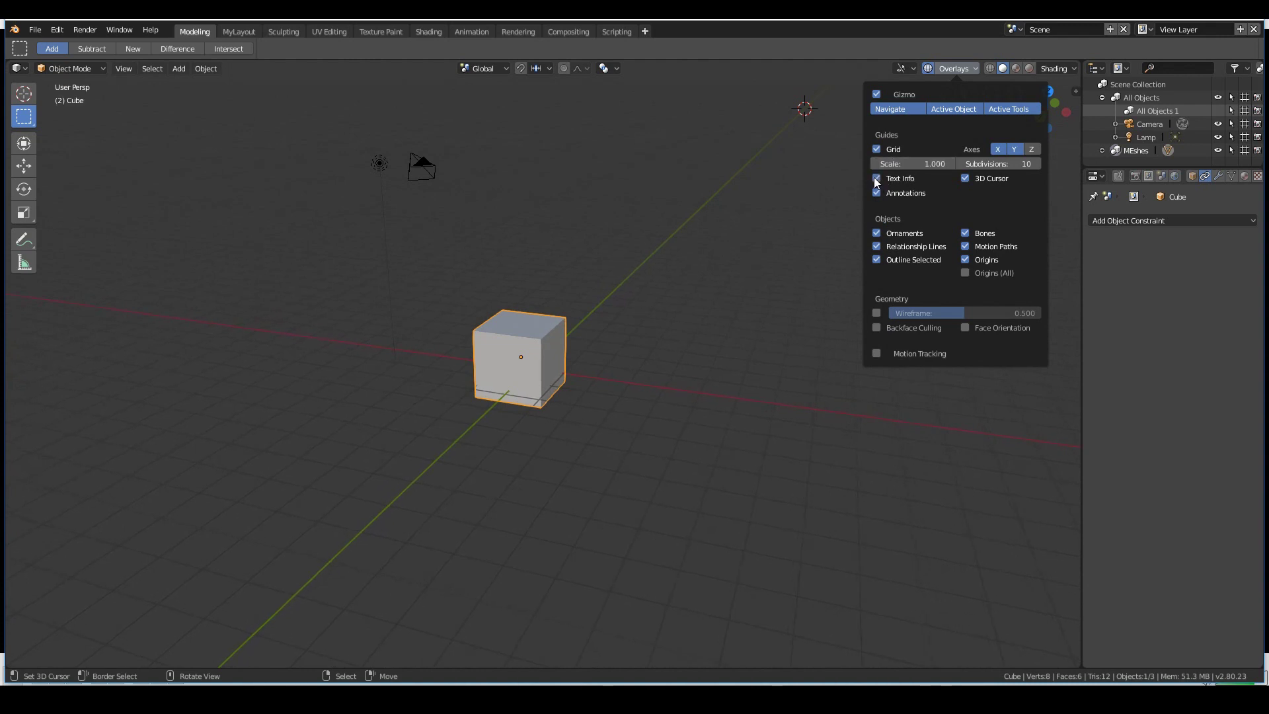
pyautogui.click(876, 178)
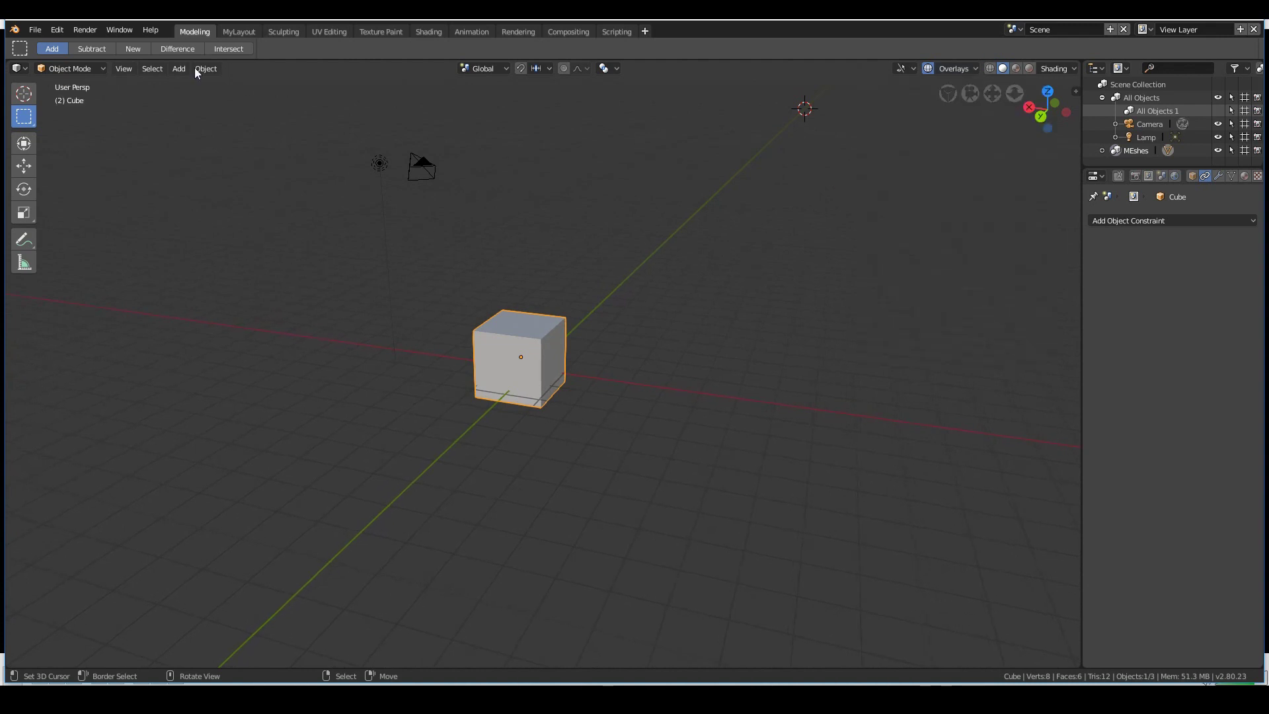
pyautogui.click(958, 70)
pyautogui.click(877, 183)
pyautogui.click(878, 184)
# Step: Place the 3D cursor beside the cube's upper front corner and toggle the 3D Cursor overlay off and on
pyautogui.click(466, 340)
pyautogui.click(949, 69)
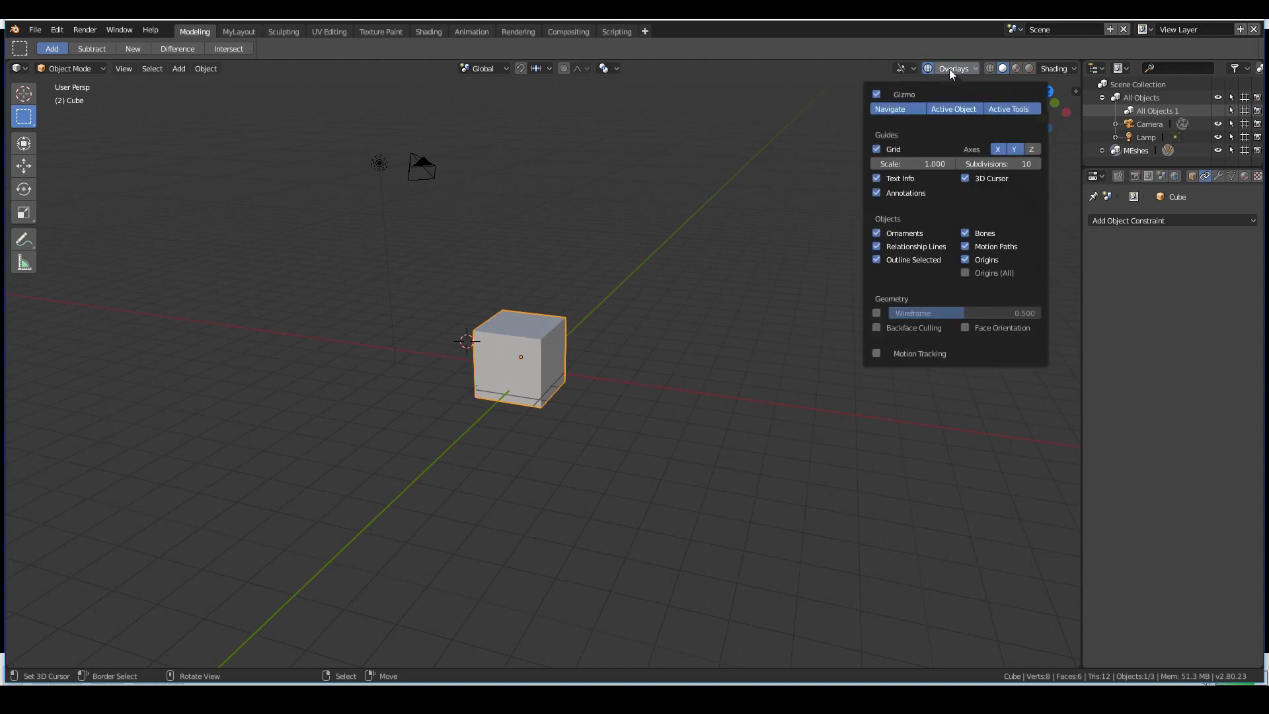
pyautogui.click(964, 178)
pyautogui.click(965, 178)
pyautogui.scroll(2, 584, 375)
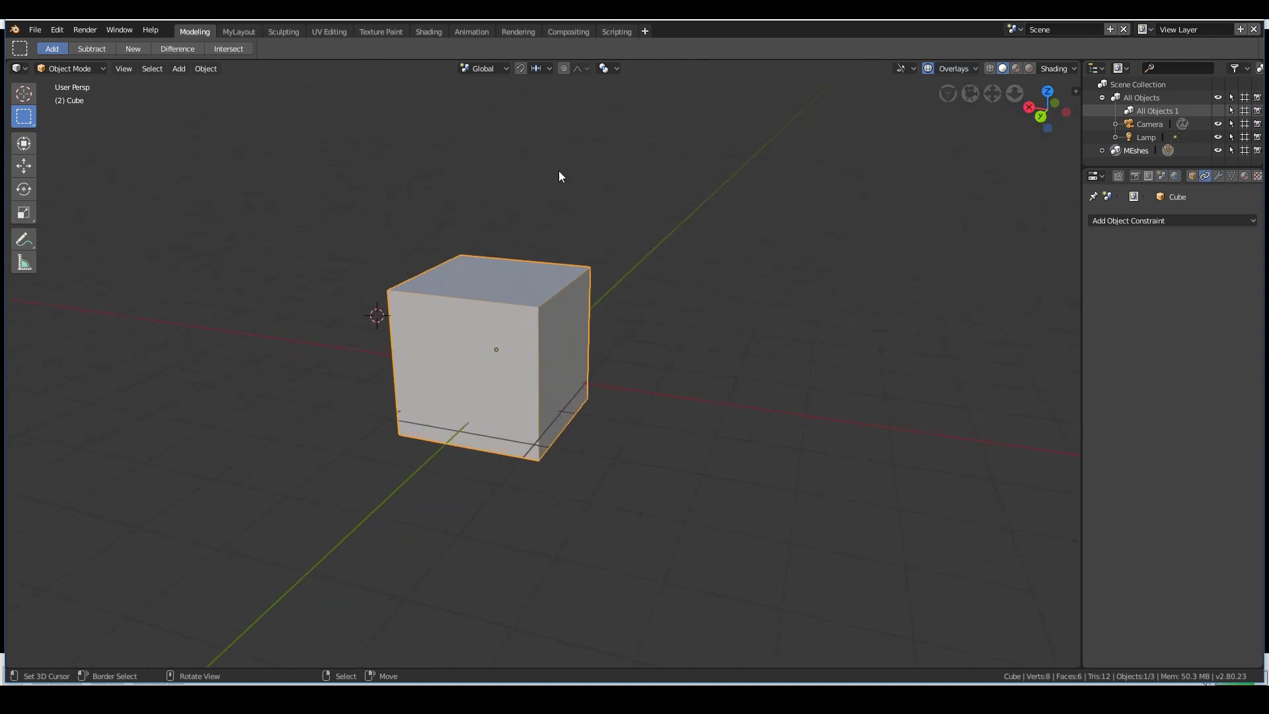
# Step: Deselect all objects and toggle the Wireframe overlay repeatedly to compare the cube's edges, leaving it off
pyautogui.press('a')
pyautogui.hotkey('alt', 'a')
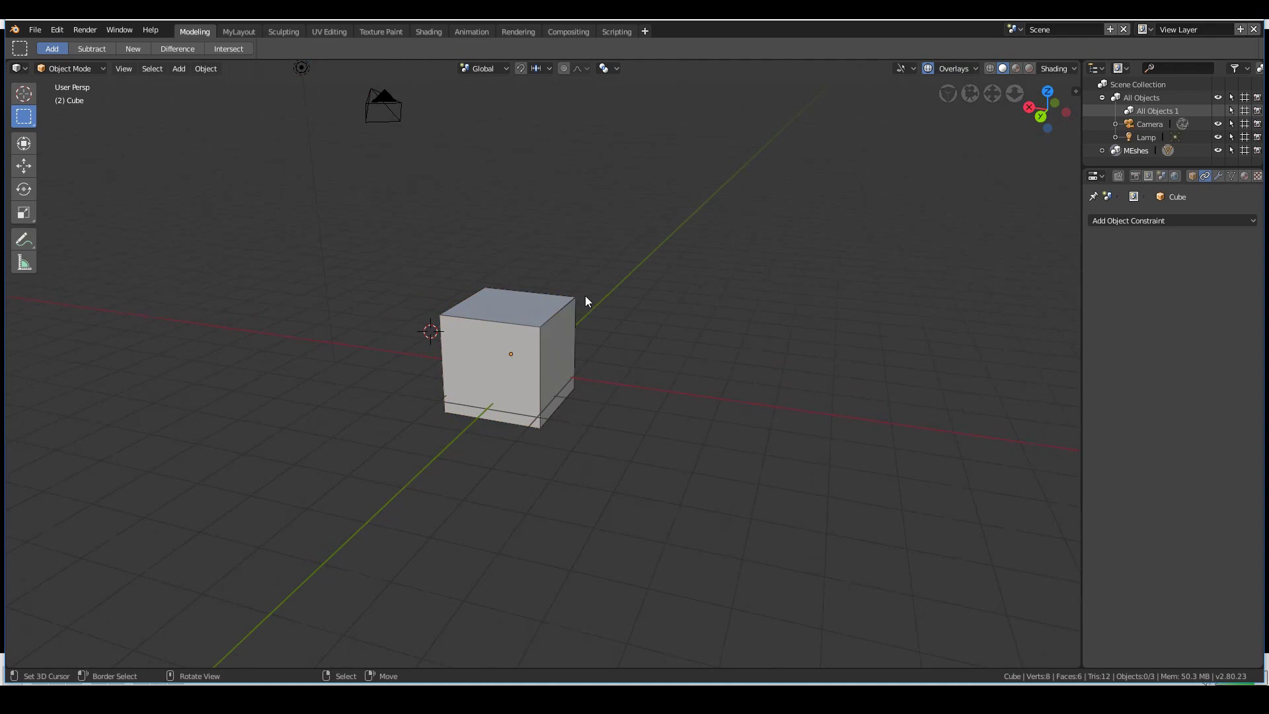
pyautogui.scroll(2, 585, 295)
pyautogui.scroll(2, 792, 191)
pyautogui.click(950, 69)
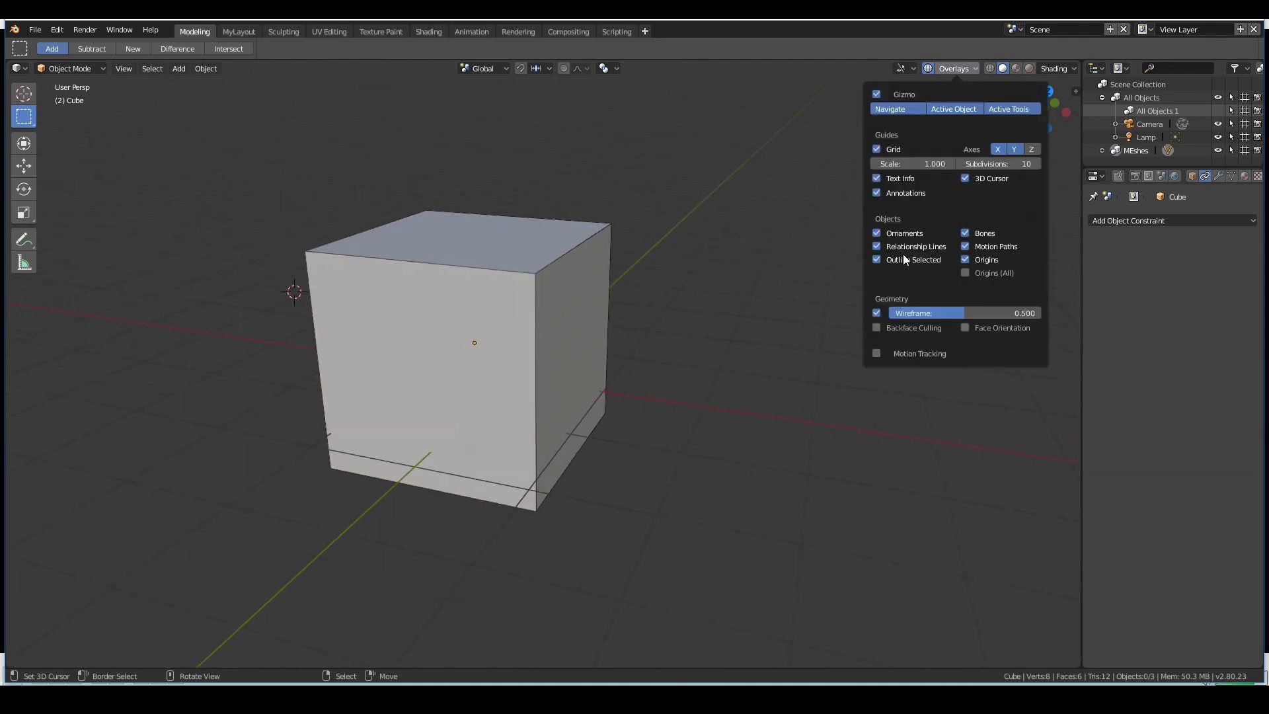
pyautogui.click(877, 312)
pyautogui.click(877, 312)
pyautogui.click(877, 313)
pyautogui.click(876, 313)
pyautogui.click(876, 312)
pyautogui.click(877, 313)
pyautogui.click(877, 313)
pyautogui.click(877, 312)
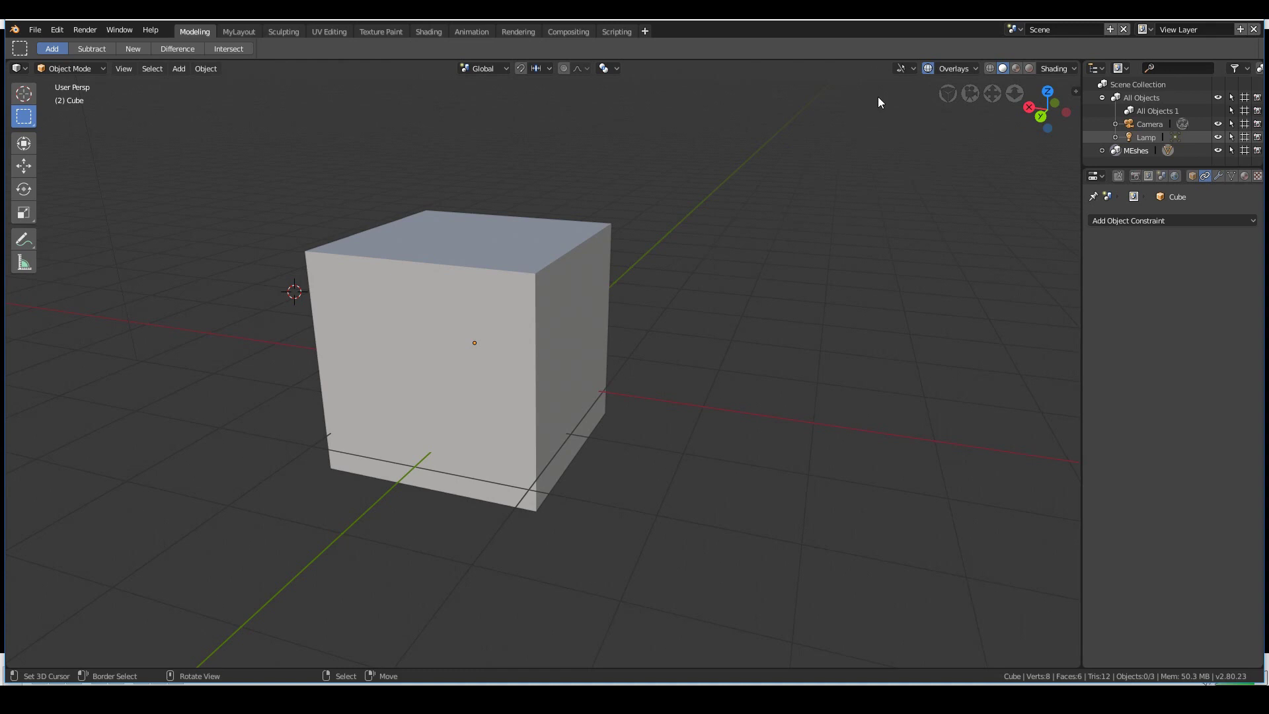
# Step: Turn on the Wireframe overlay and toggle the Motion Tracking overlay on and off
pyautogui.click(943, 71)
pyautogui.click(874, 315)
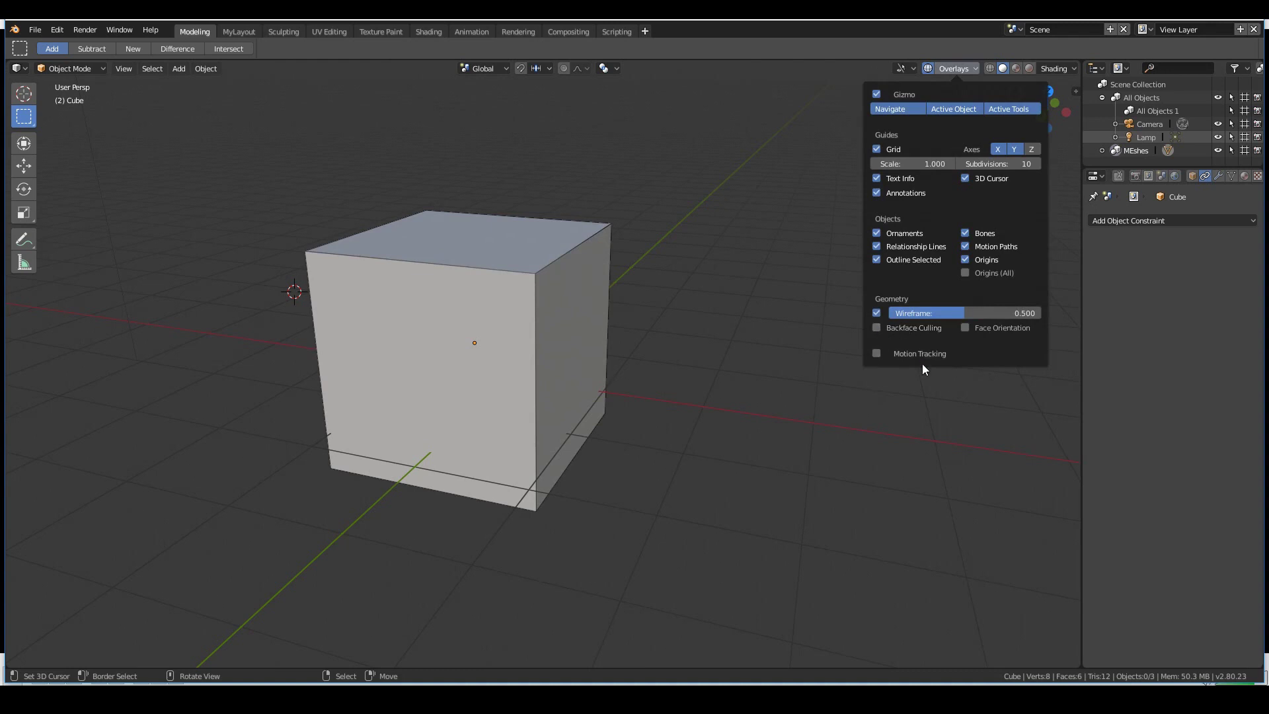
pyautogui.click(876, 354)
pyautogui.click(876, 355)
# Step: Turn on the Face Orientation overlay and inspect the cube's faces from different angles and distances
pyautogui.click(964, 330)
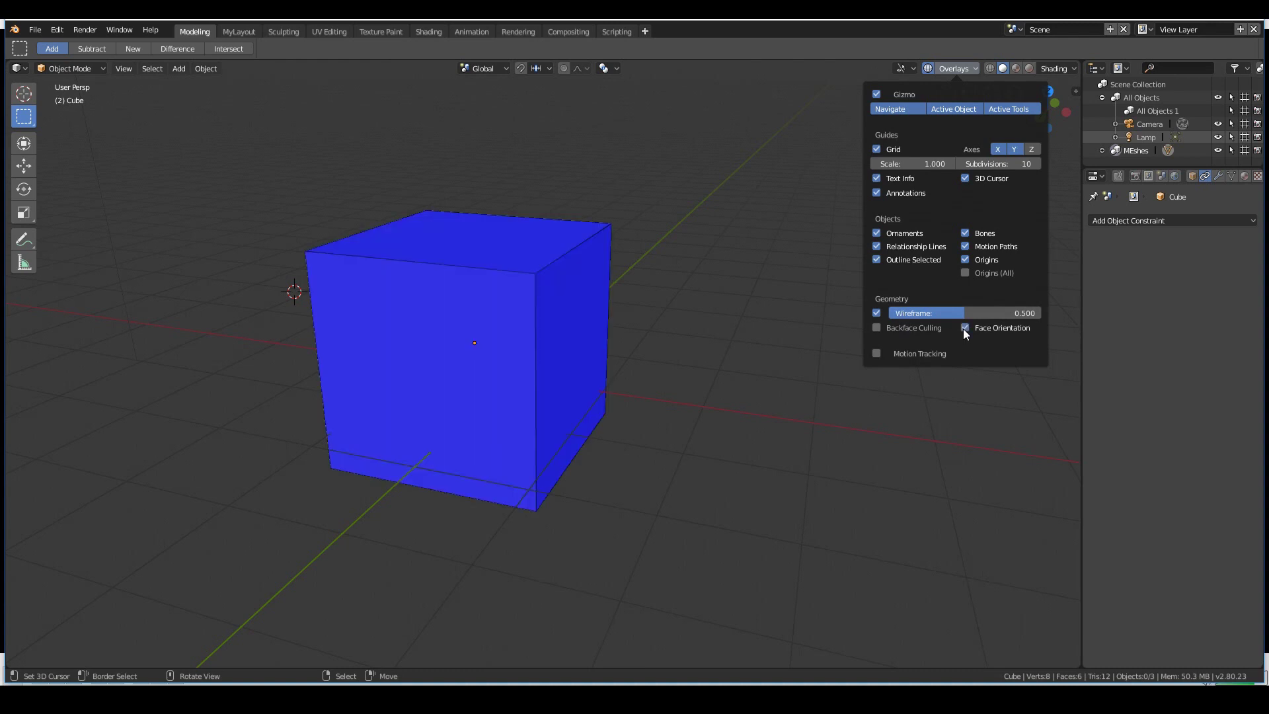
pyautogui.moveTo(647, 397); pyautogui.dragTo(725, 407, button='middle')
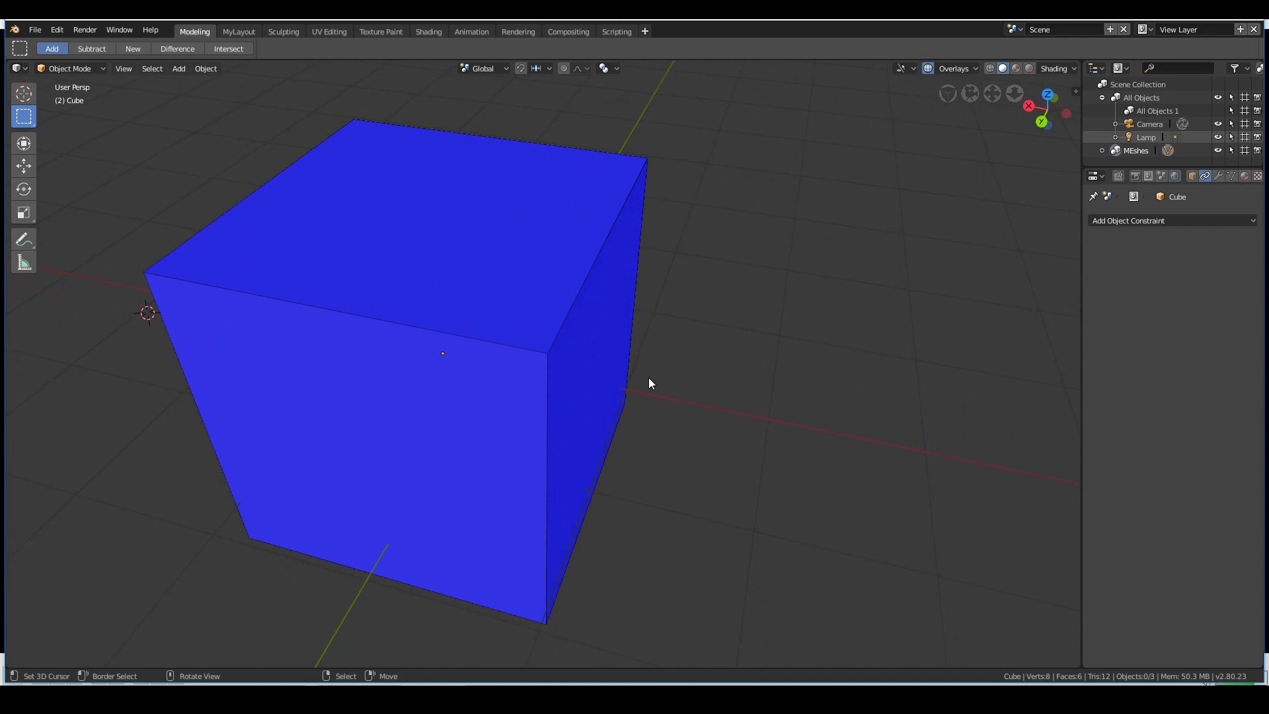
pyautogui.moveTo(639, 394); pyautogui.dragTo(627, 366, button='middle')
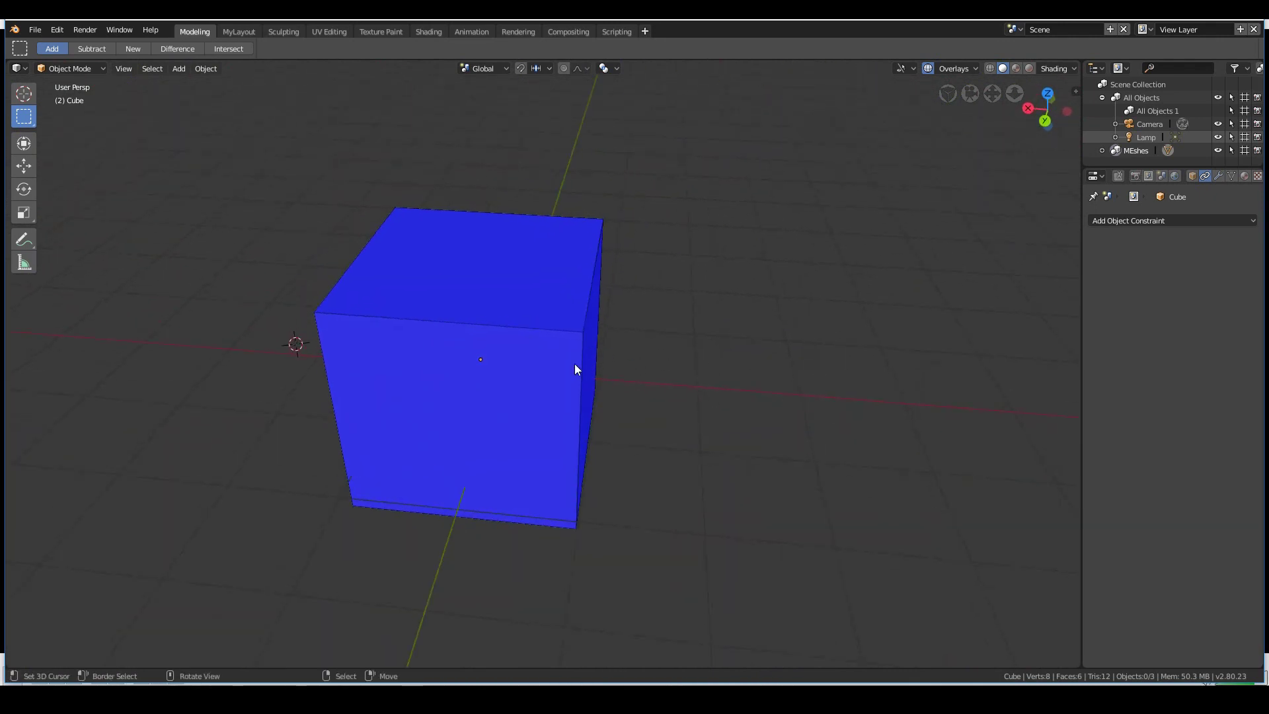
pyautogui.scroll(3, 573, 369)
pyautogui.scroll(8, 716, 402)
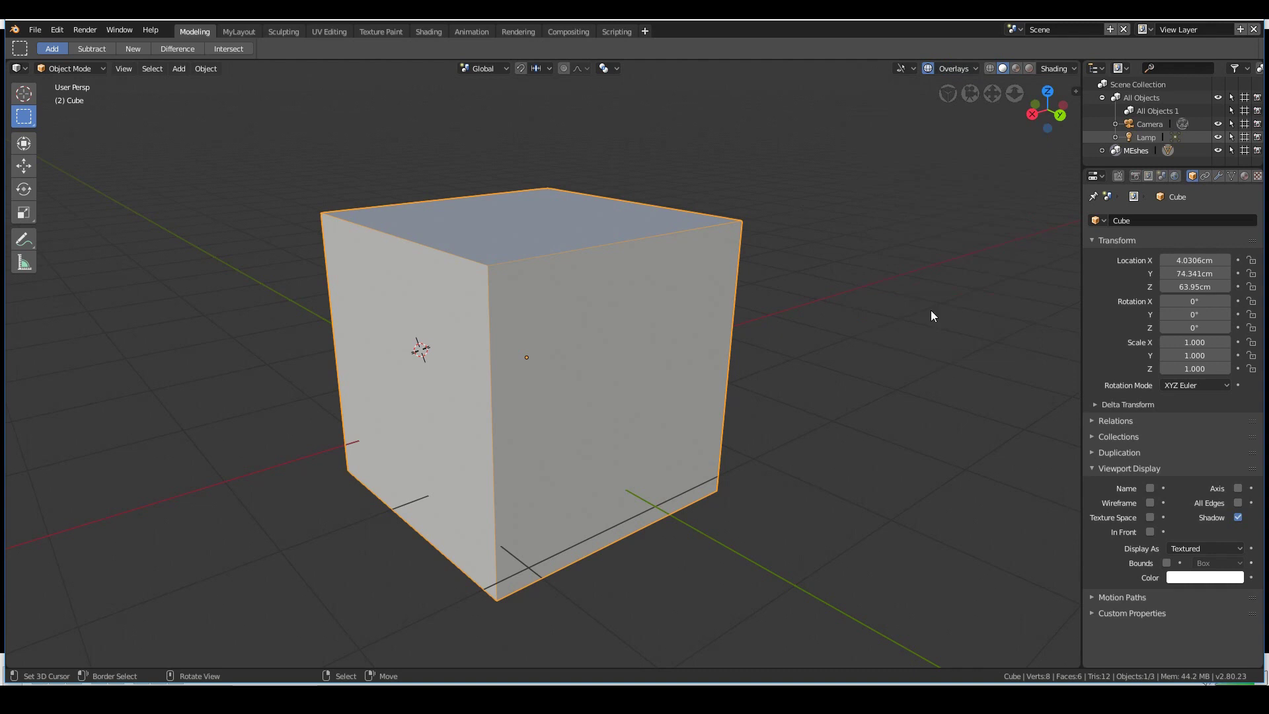
# Step: Switch the viewport to Wireframe shading and view the cube from several angles
pyautogui.scroll(-3, 632, 273)
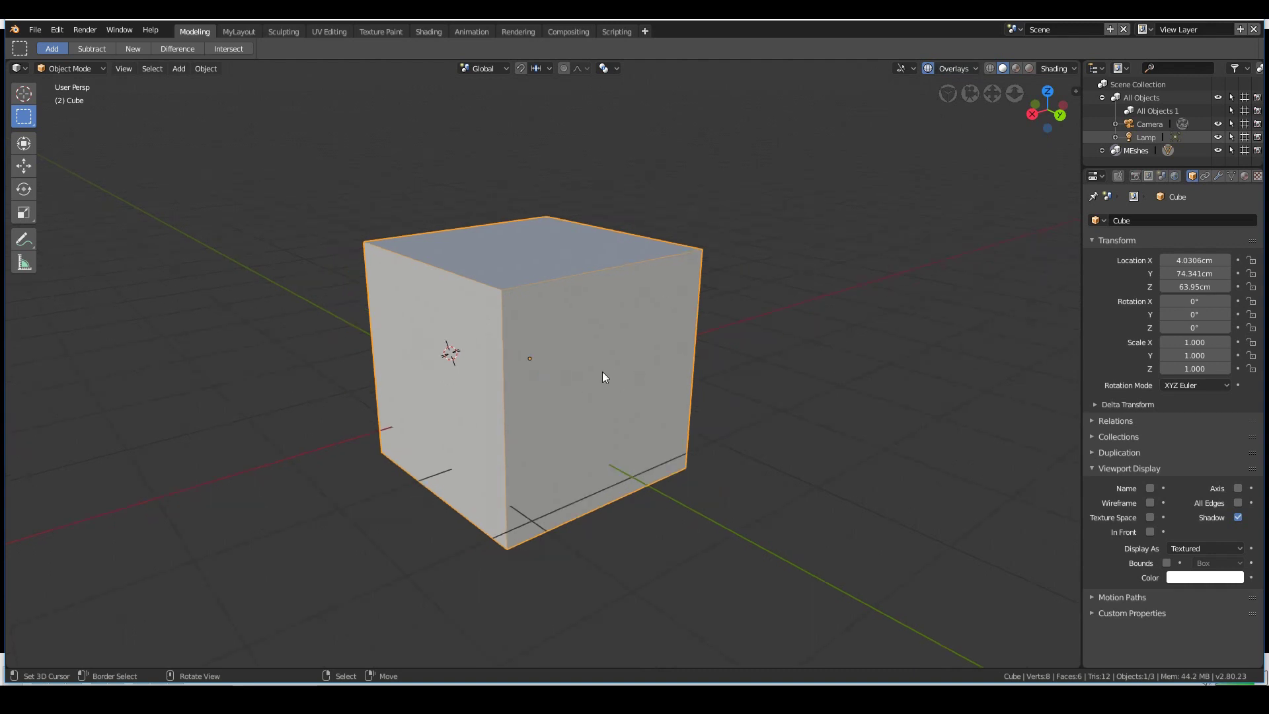
pyautogui.click(989, 68)
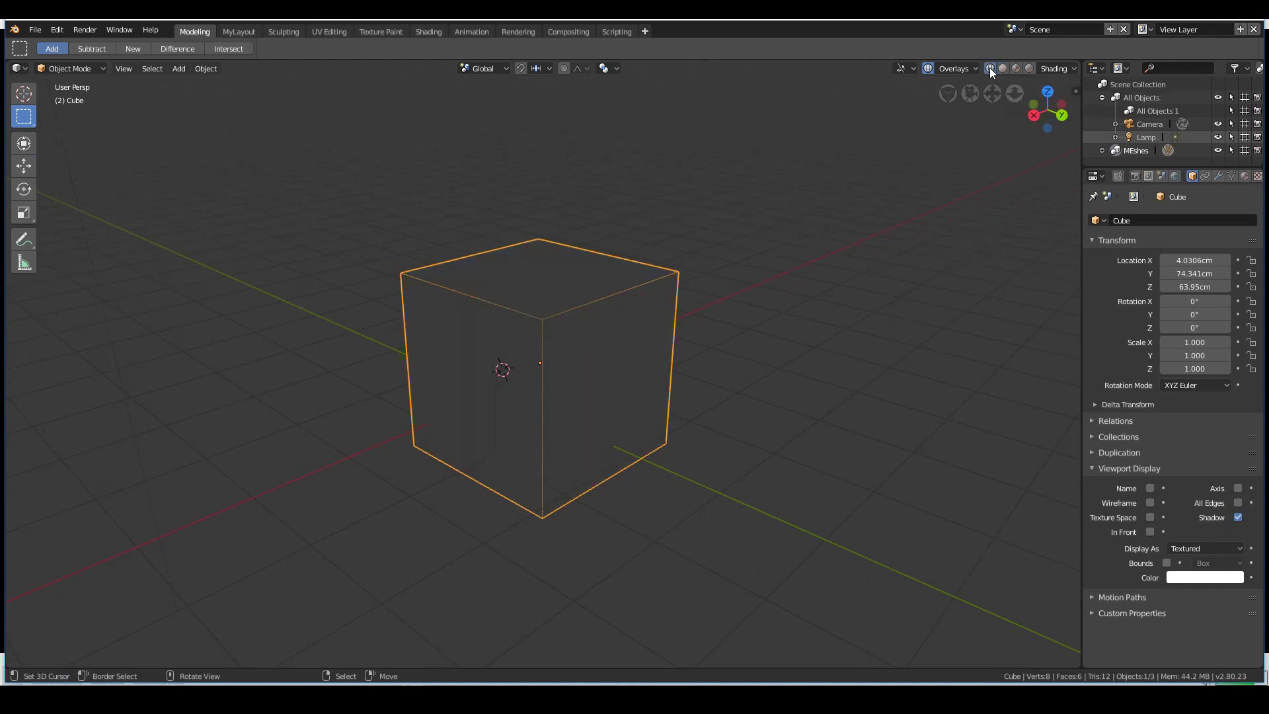
pyautogui.moveTo(713, 296); pyautogui.dragTo(553, 377, button='middle')
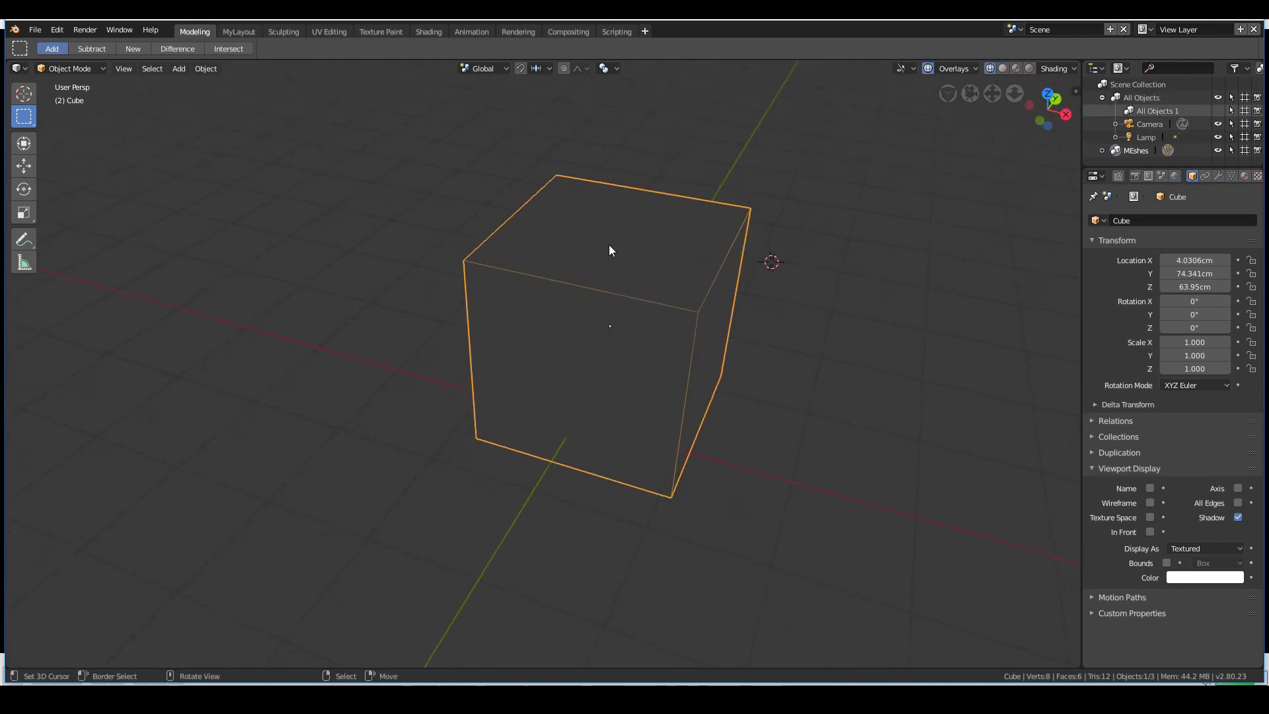
pyautogui.moveTo(683, 399)
pyautogui.mouseDown(button='middle')
pyautogui.moveTo(600, 363)
pyautogui.moveTo(671, 383)
pyautogui.moveTo(646, 385)
pyautogui.moveTo(745, 388)
pyautogui.moveTo(674, 416)
pyautogui.mouseUp(button='middle')
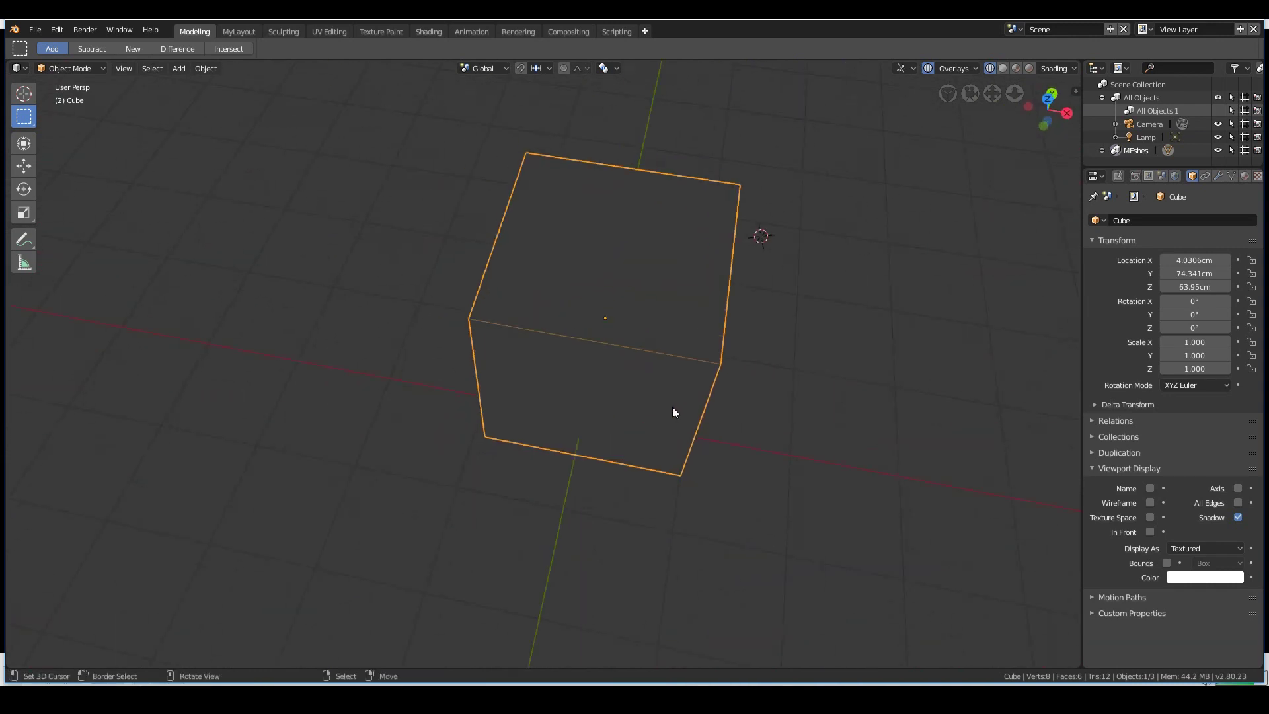
# Step: Enable X-Ray for Wireframe shading, set it to 0.000 and check the cube's hidden edges
pyautogui.click(1051, 69)
pyautogui.click(989, 163)
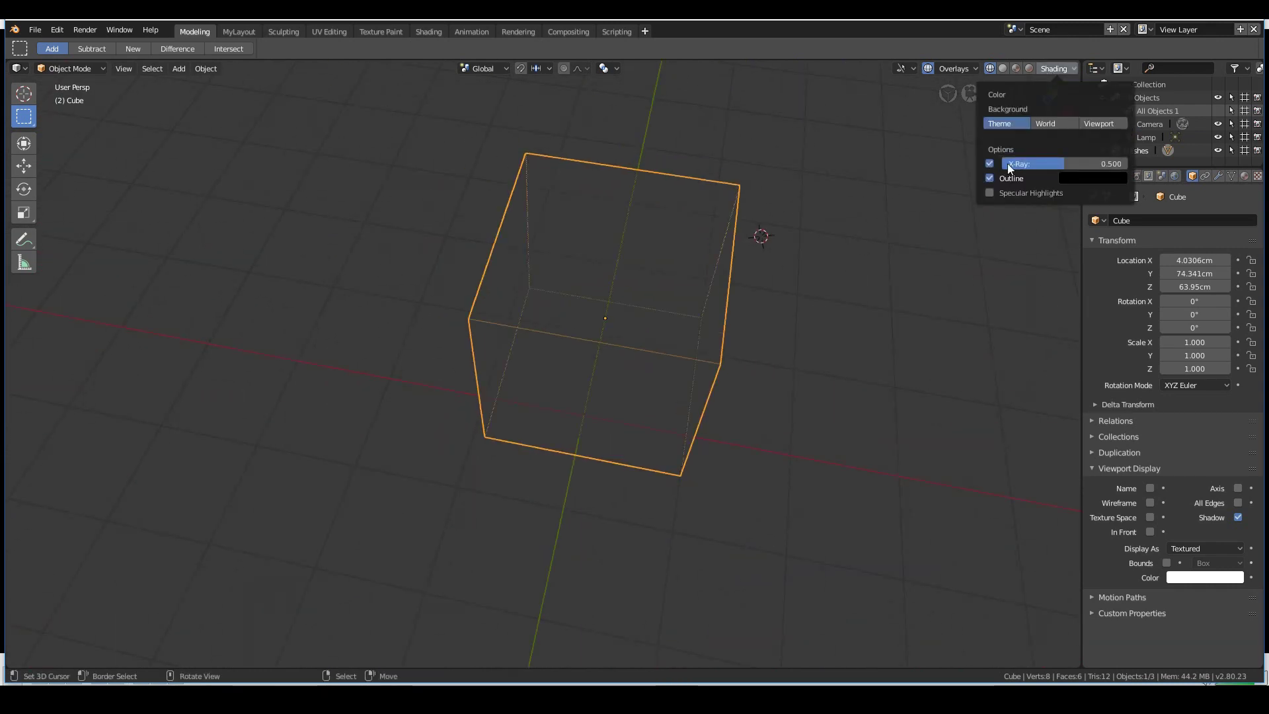
pyautogui.moveTo(1048, 163); pyautogui.dragTo(1014, 164)
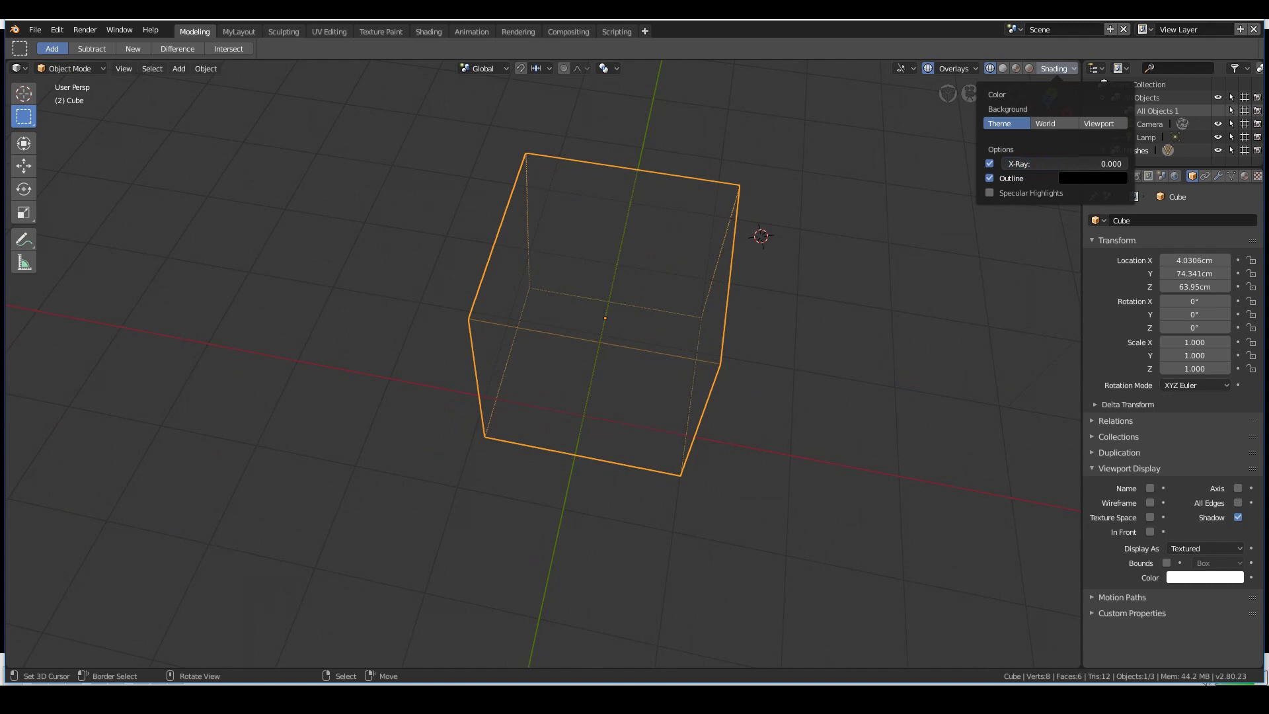
pyautogui.moveTo(716, 326)
pyautogui.mouseDown(button='middle')
pyautogui.moveTo(568, 285)
pyautogui.moveTo(646, 271)
pyautogui.mouseUp(button='middle')
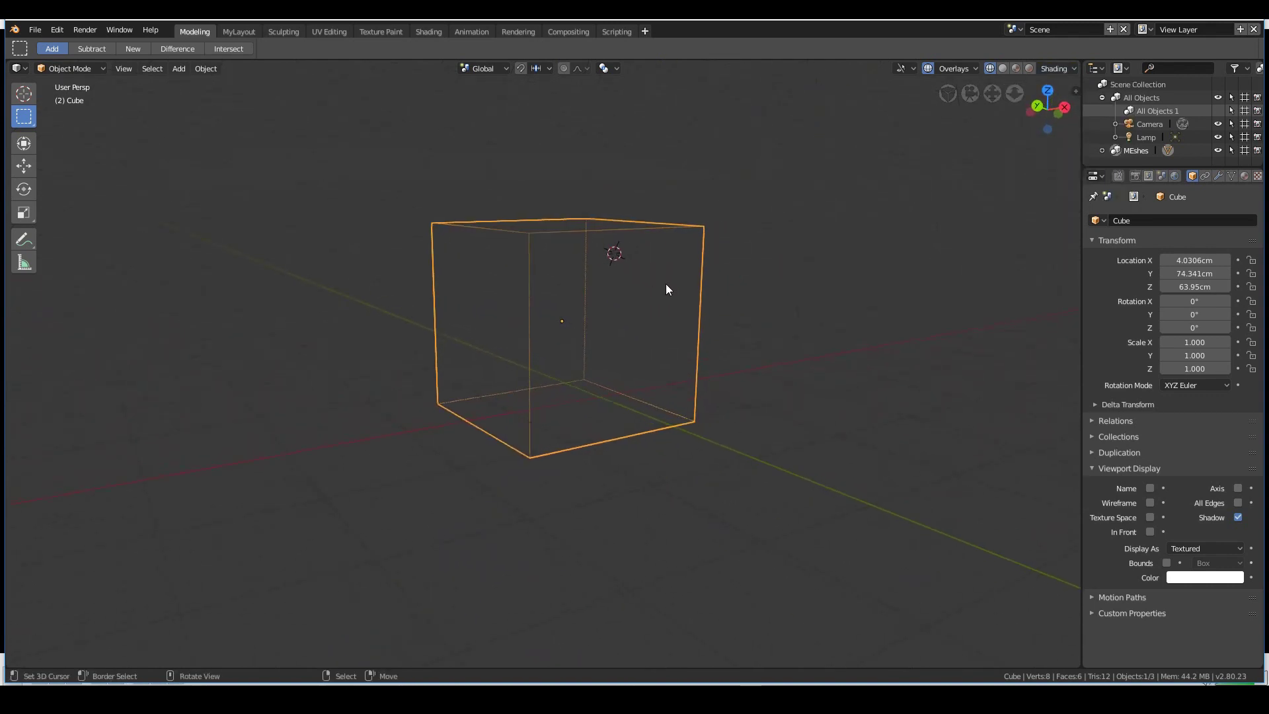
# Step: Switch the viewport to Solid shading and examine its lighting, color and background options
pyautogui.click(1058, 68)
pyautogui.click(1002, 68)
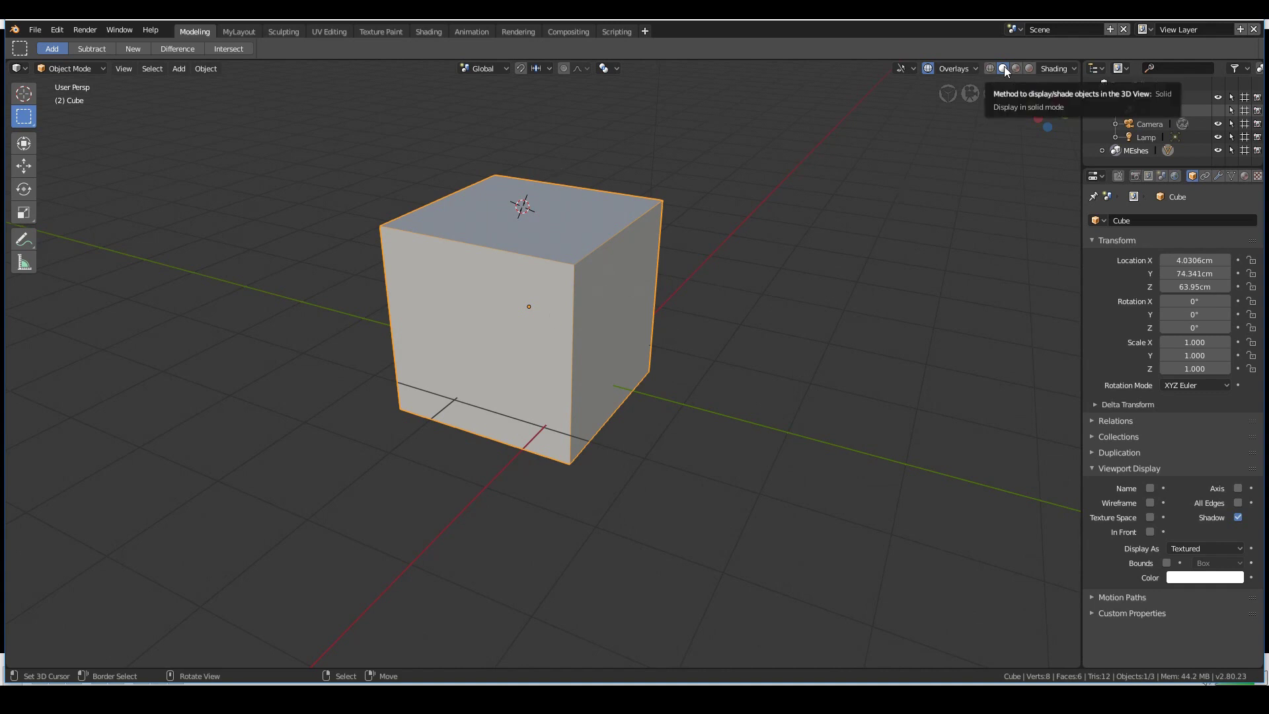
pyautogui.click(1055, 68)
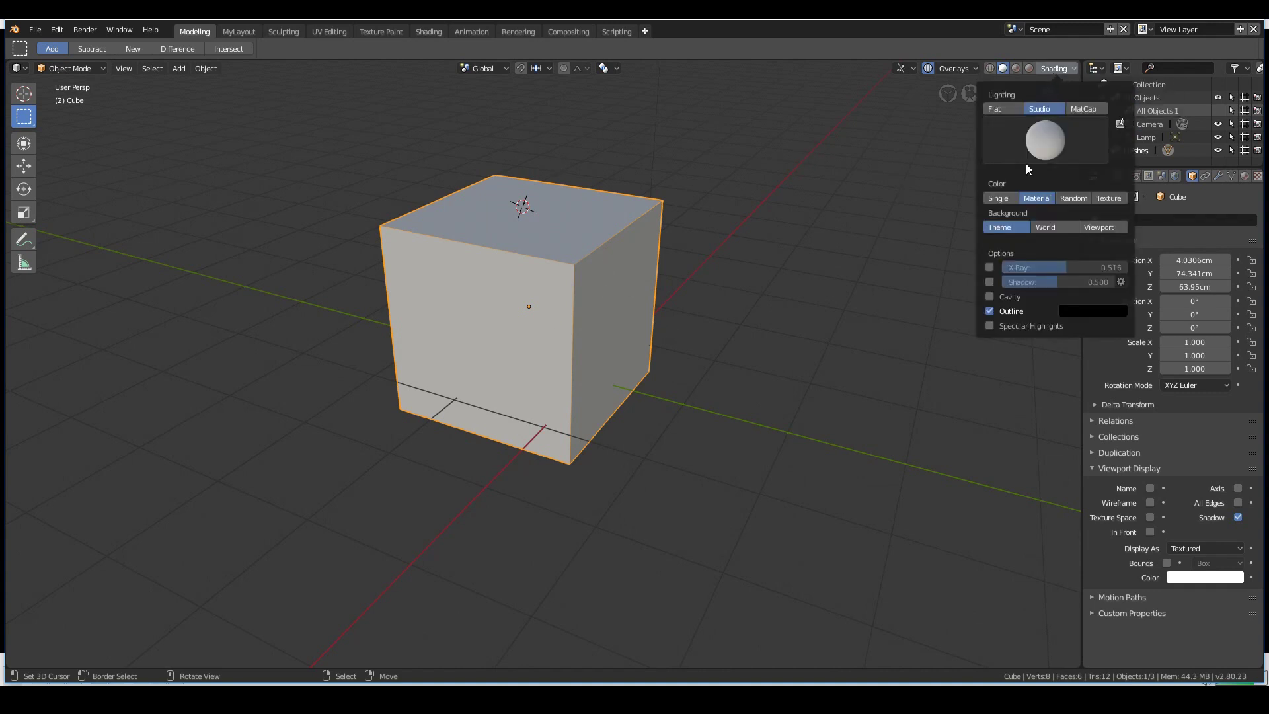
pyautogui.moveTo(632, 260)
pyautogui.mouseDown(button='middle')
pyautogui.moveTo(604, 263)
pyautogui.moveTo(648, 258)
pyautogui.mouseUp(button='middle')
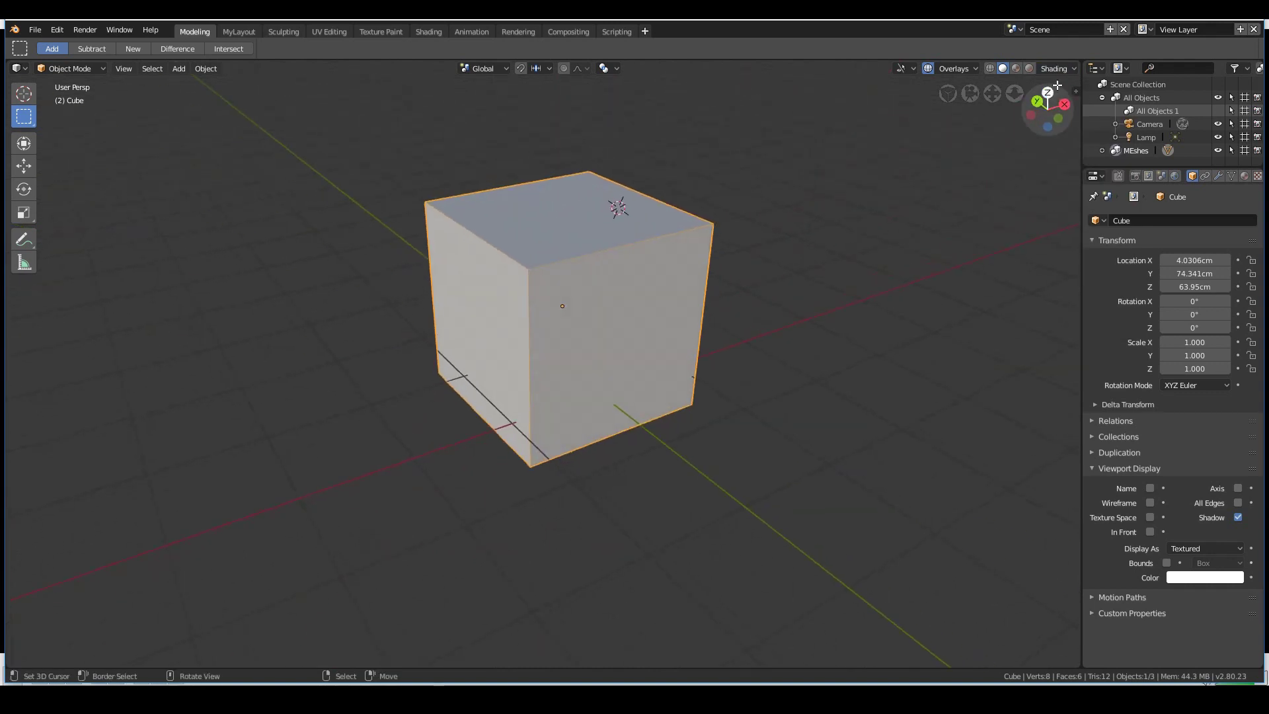
pyautogui.click(1065, 69)
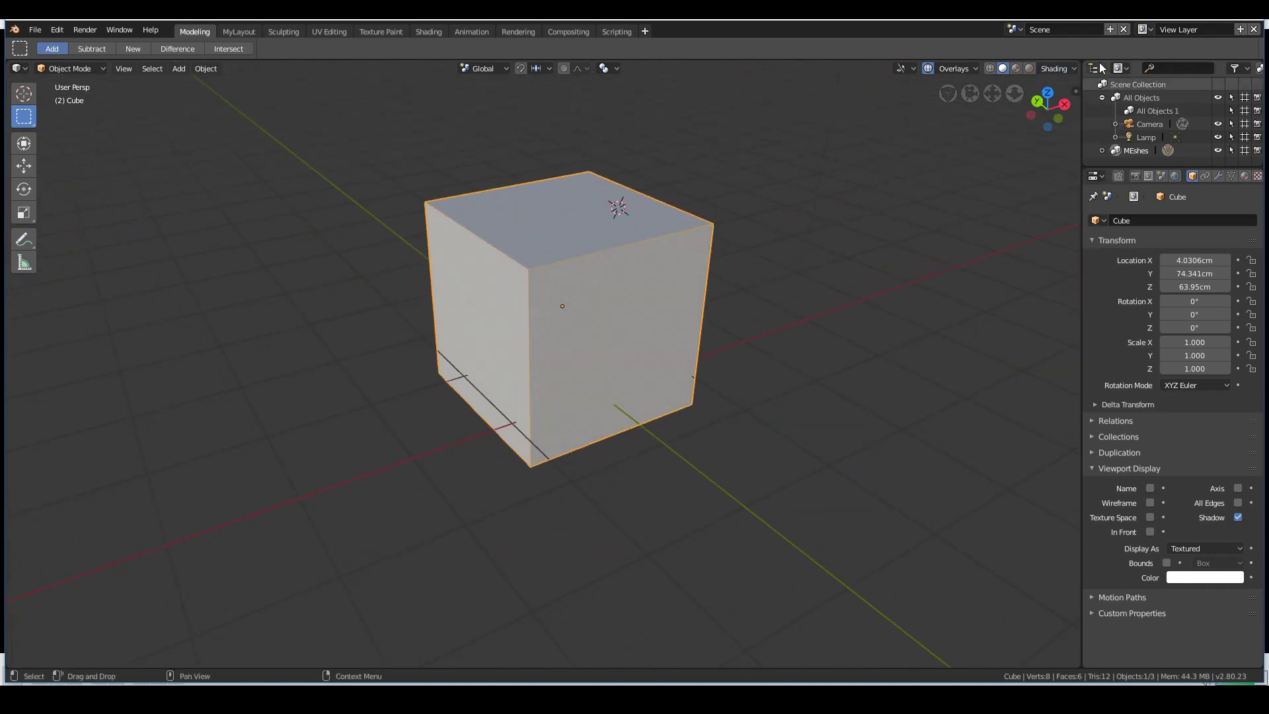
# Step: Set the solid lighting to MatCap, try the red metal_carpaint.exr matcap, and apply the shiny one with a bright center
pyautogui.click(1056, 69)
pyautogui.click(1092, 106)
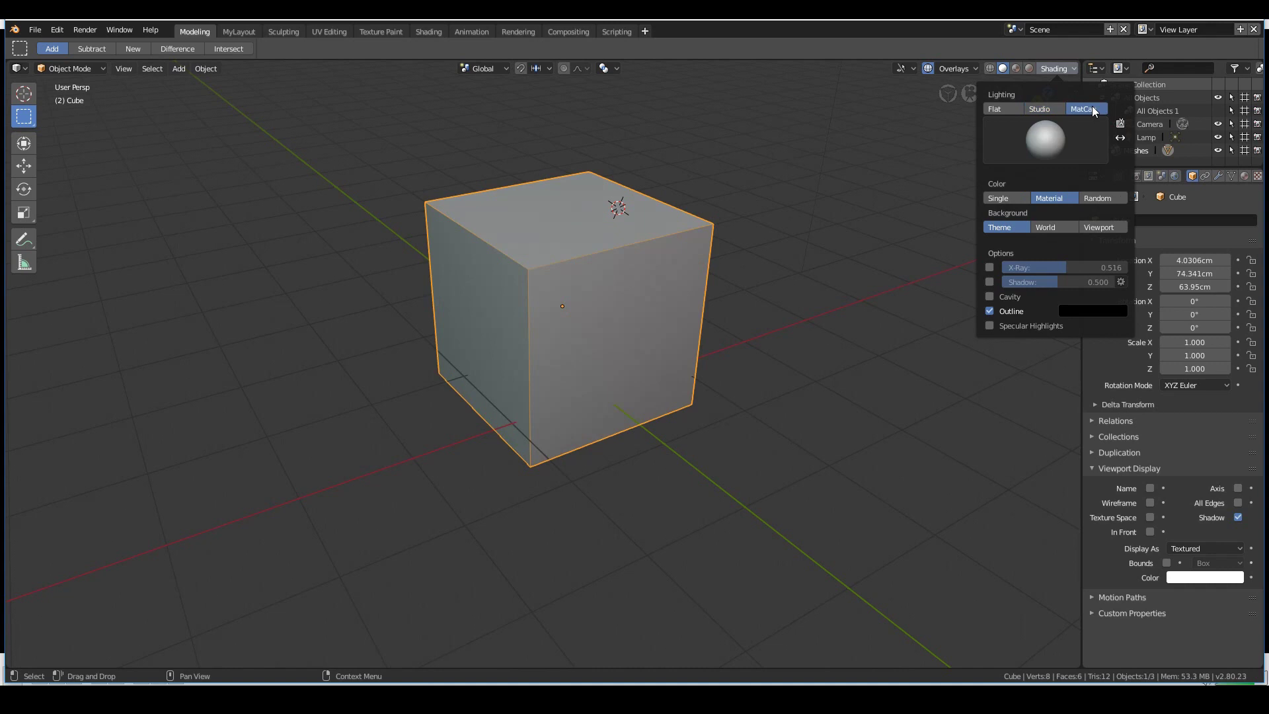
pyautogui.click(1057, 156)
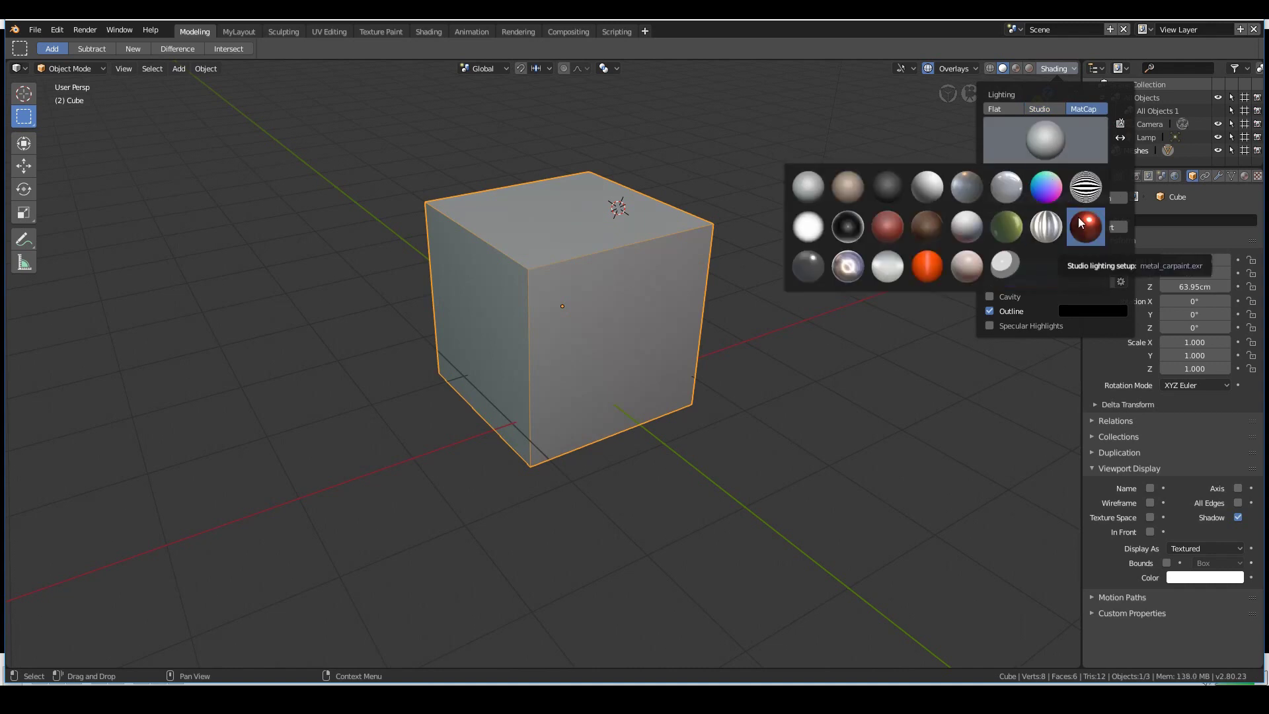
pyautogui.click(1081, 224)
pyautogui.click(1050, 137)
pyautogui.click(878, 256)
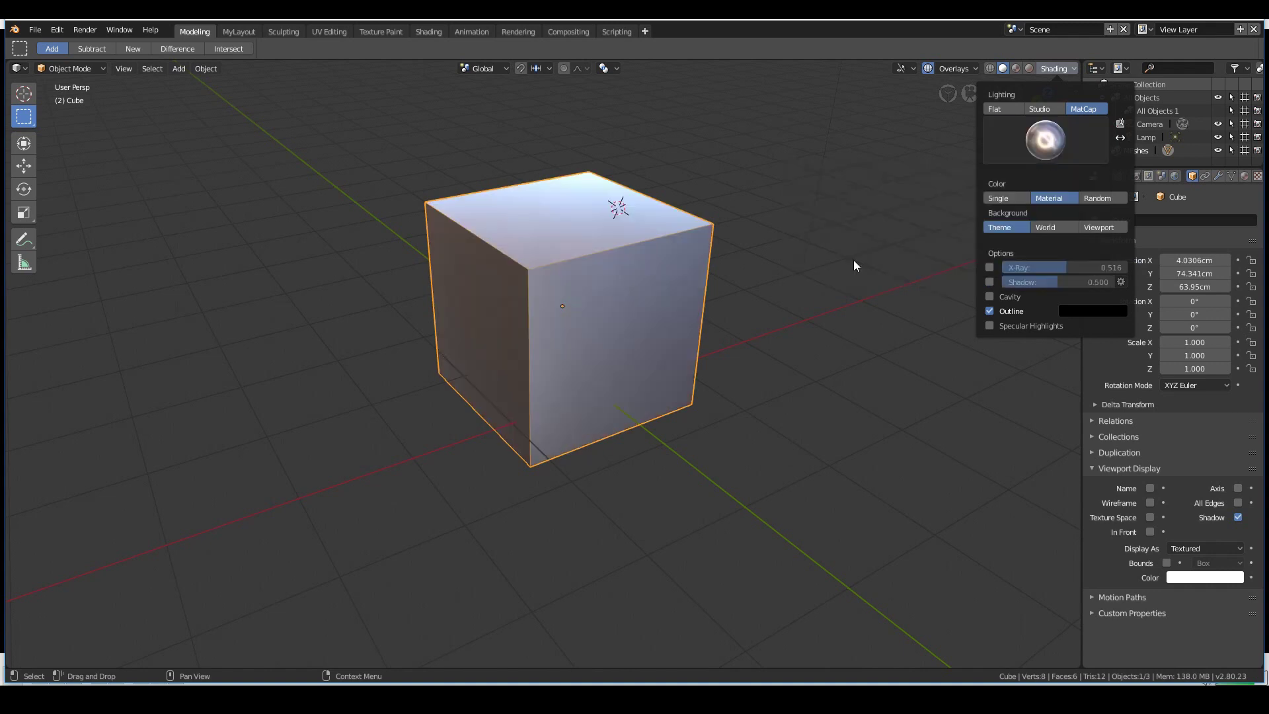
pyautogui.moveTo(566, 376)
pyautogui.mouseDown(button='middle')
pyautogui.moveTo(716, 389)
pyautogui.moveTo(703, 370)
pyautogui.moveTo(660, 363)
pyautogui.mouseUp(button='middle')
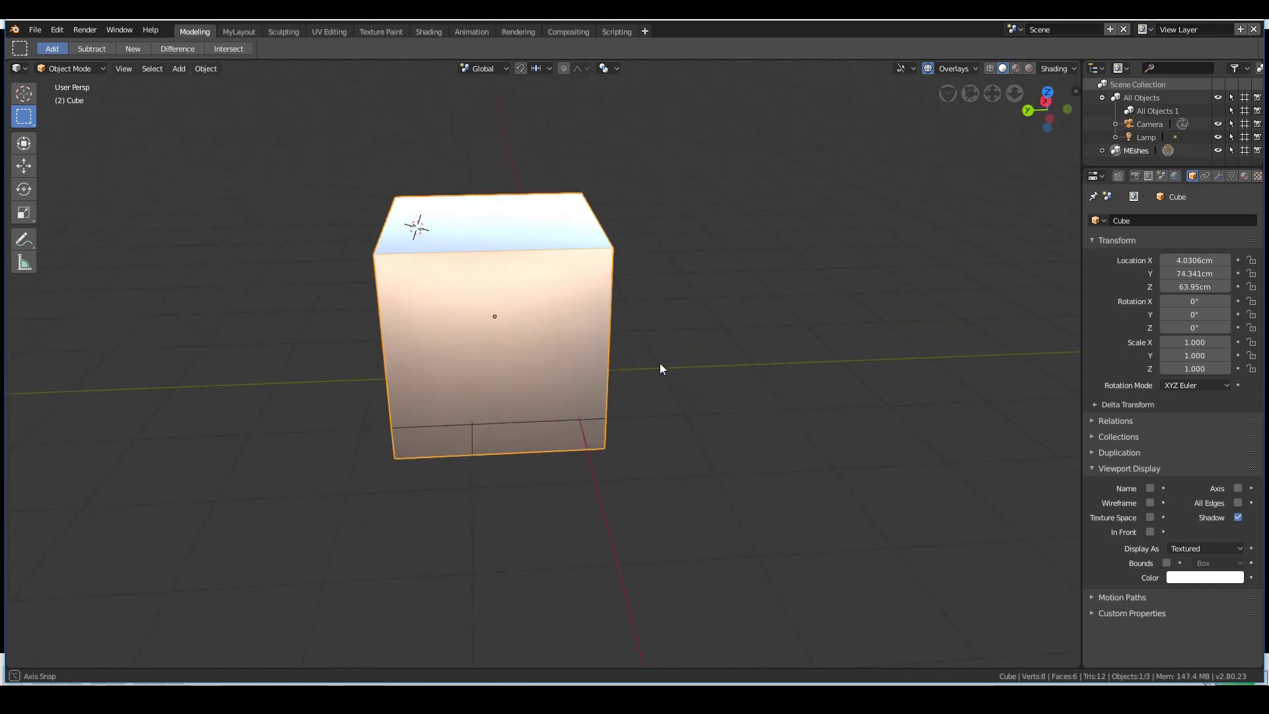
# Step: Add a Monkey mesh to the scene and delete the cube
pyautogui.hotkey('shift', 'a')
pyautogui.moveTo(659, 363)
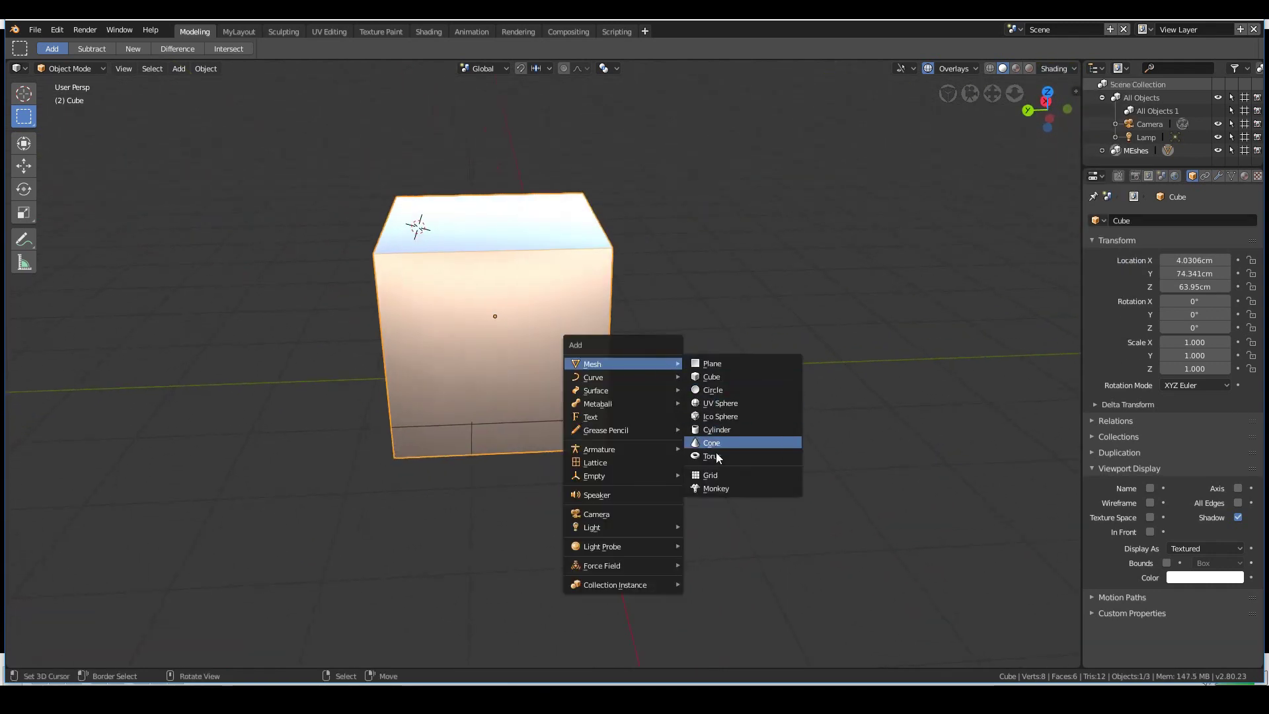
pyautogui.click(715, 488)
pyautogui.click(549, 386)
pyautogui.press('Delete')
# Step: Rotate the monkey head about the Z axis to about -76° and move it down to the grid near the scene's center
pyautogui.click(462, 237)
pyautogui.press('r')
pyautogui.press('z')
pyautogui.click(454, 361)
pyautogui.press('g')
pyautogui.click(577, 403)
# Step: Apply Smooth Shading to the monkey head
pyautogui.rightClick(283, 240)
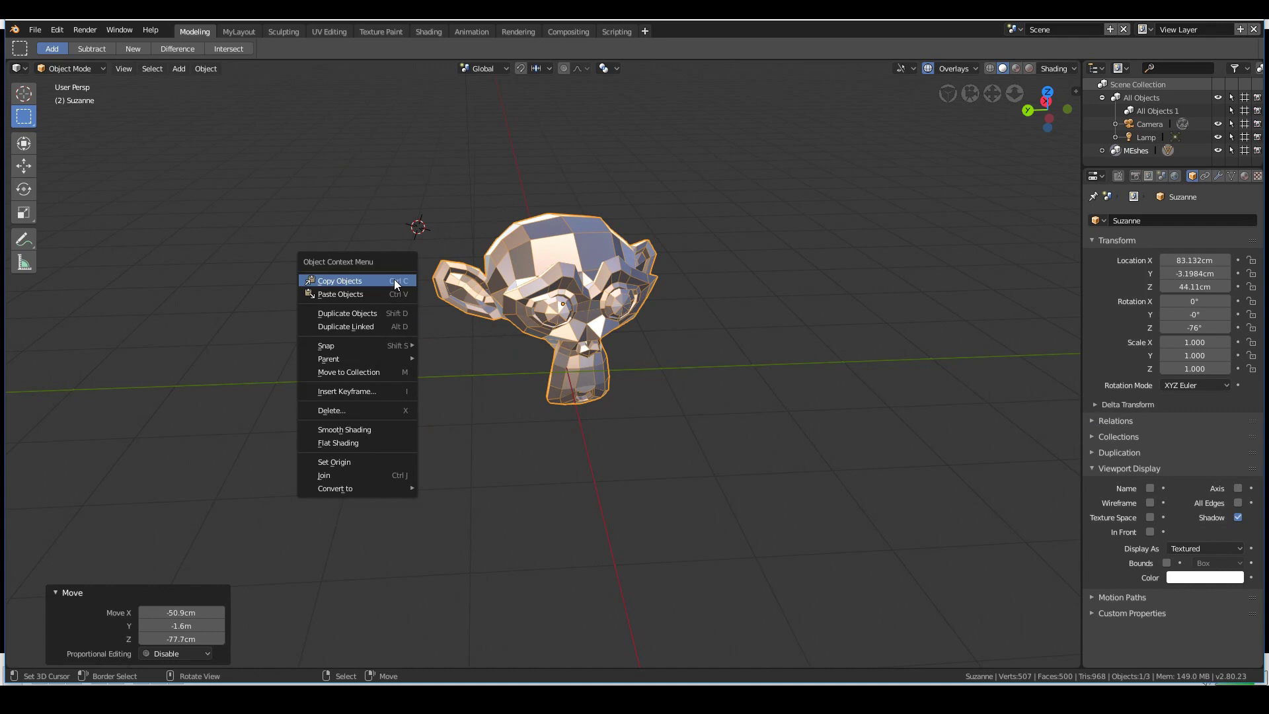
pyautogui.click(361, 429)
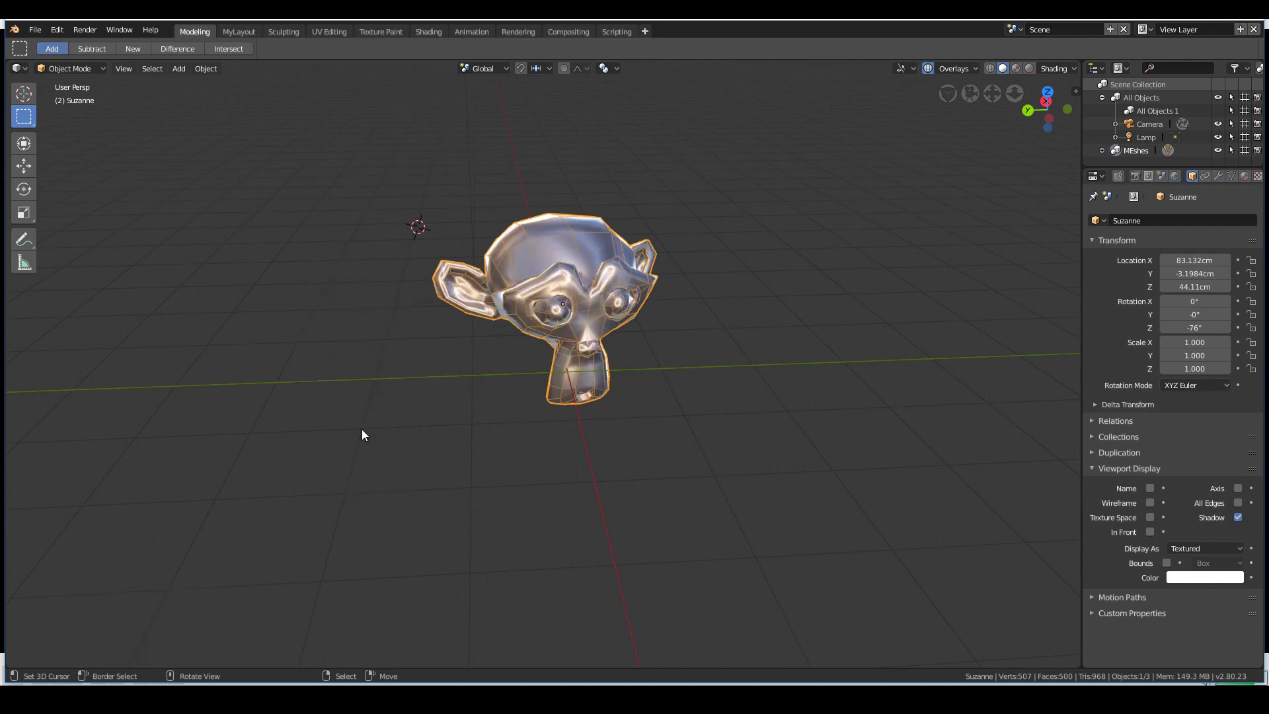
pyautogui.press('Tab')
pyautogui.press('Tab')
pyautogui.scroll(2, 644, 292)
pyautogui.scroll(1, 657, 278)
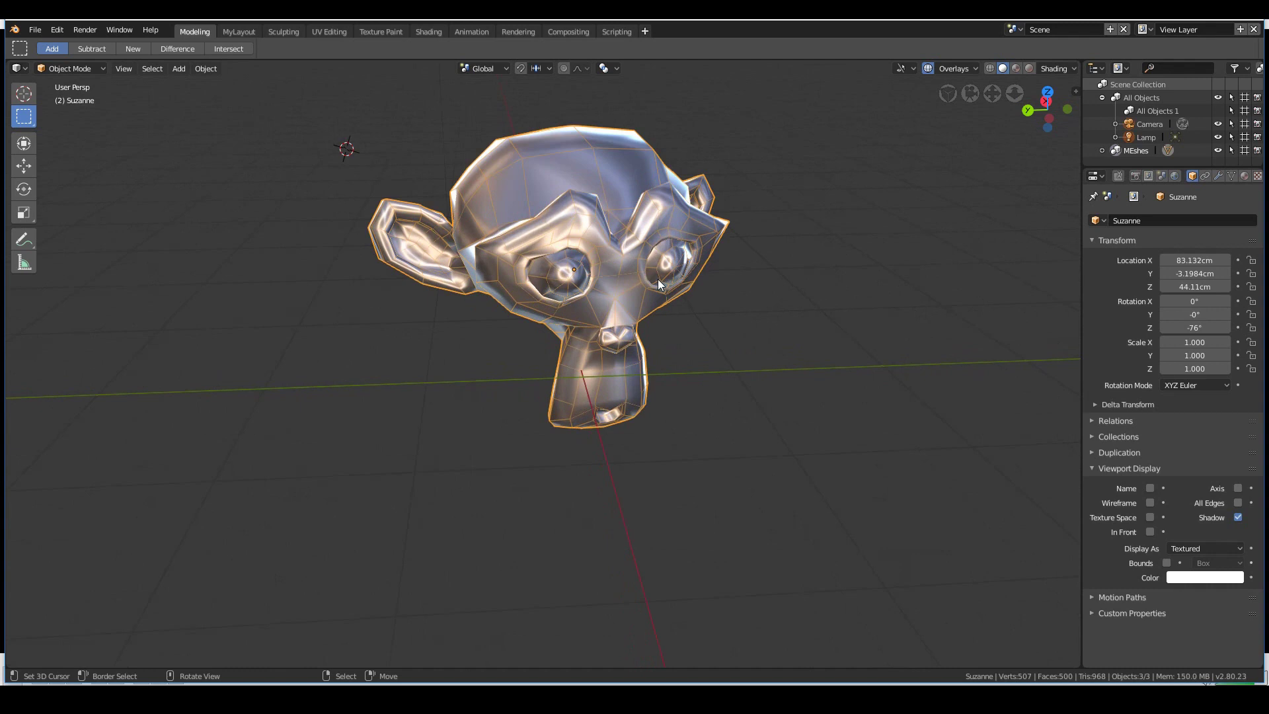
# Step: Turn off the Wireframe geometry overlay so the monkey head's surface shows without mesh edges
pyautogui.click(937, 69)
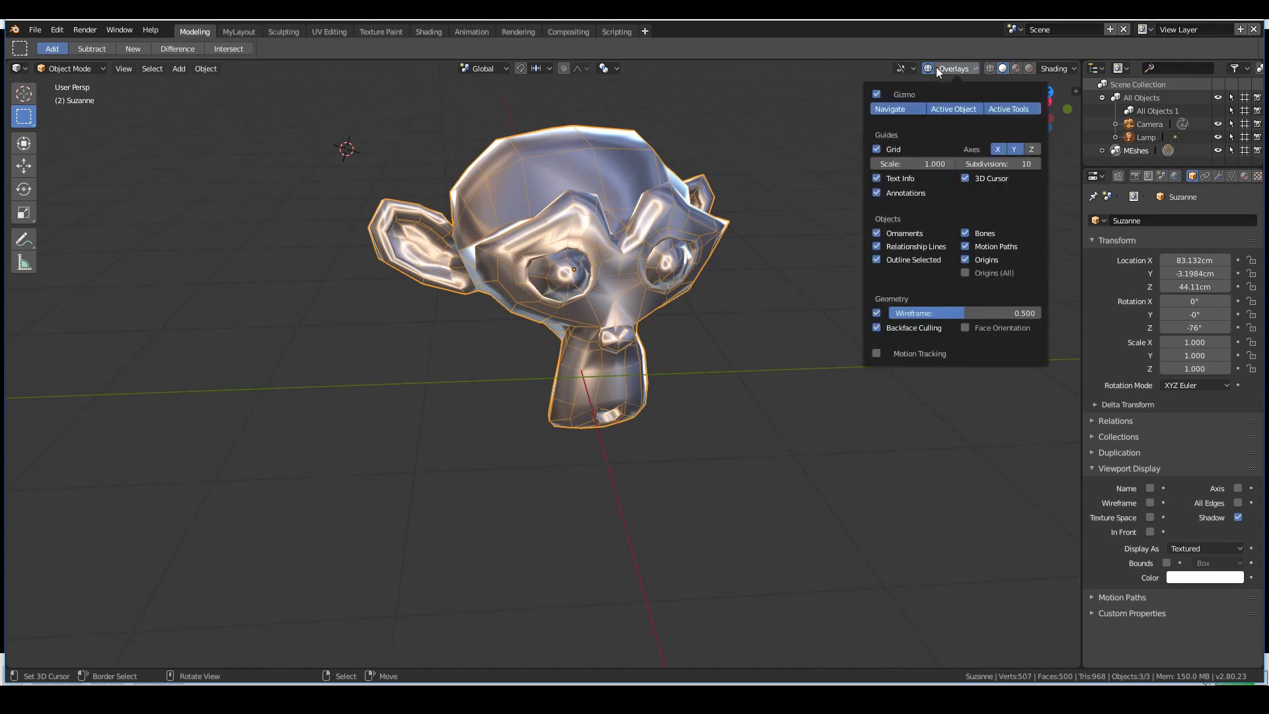
pyautogui.click(876, 314)
pyautogui.moveTo(466, 319); pyautogui.dragTo(568, 254, button='middle')
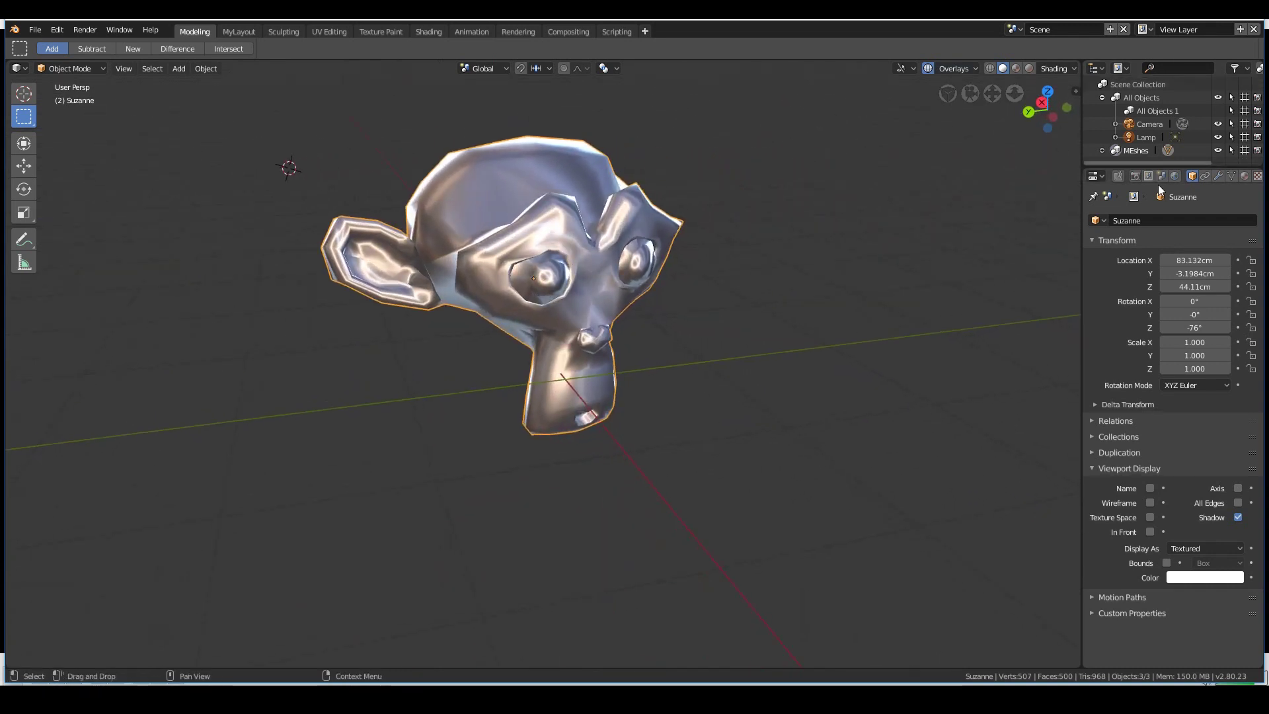
# Step: Add a Subdivision Surface modifier to the monkey head
pyautogui.click(1218, 176)
pyautogui.click(1190, 220)
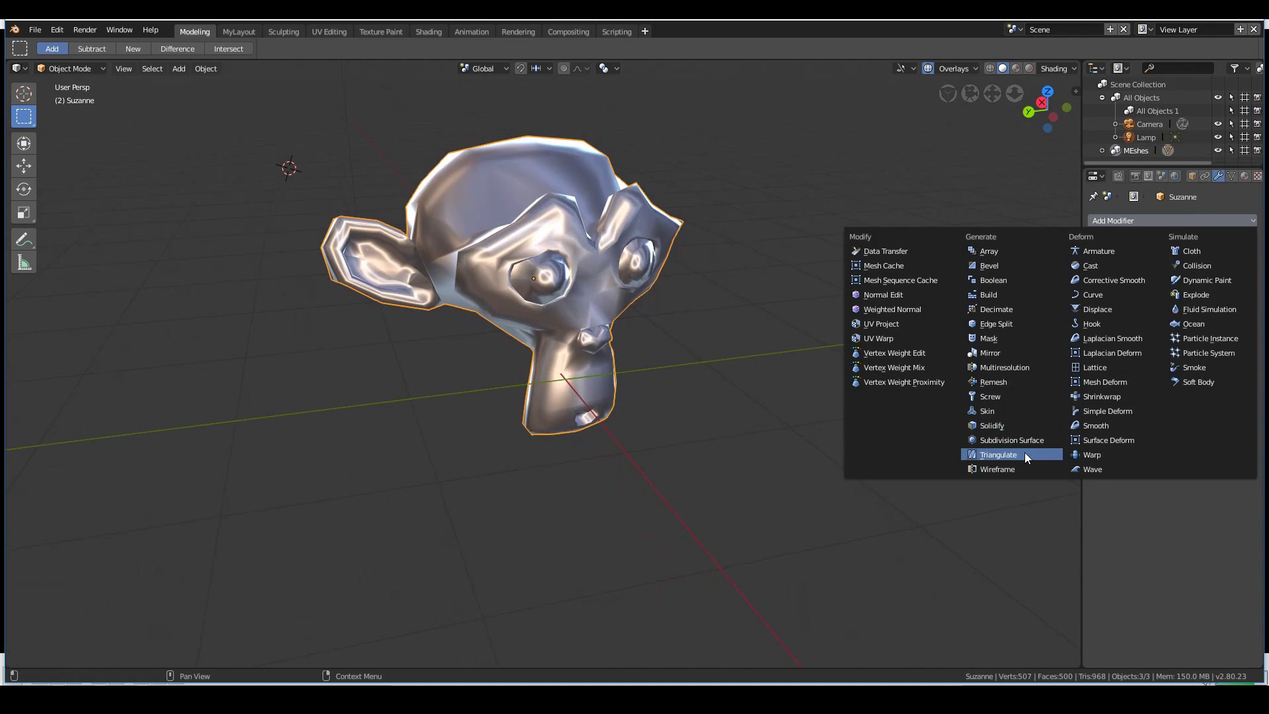
pyautogui.click(1024, 449)
pyautogui.moveTo(740, 411)
pyautogui.mouseDown(button='middle')
pyautogui.moveTo(680, 394)
pyautogui.moveTo(760, 357)
pyautogui.mouseUp(button='middle')
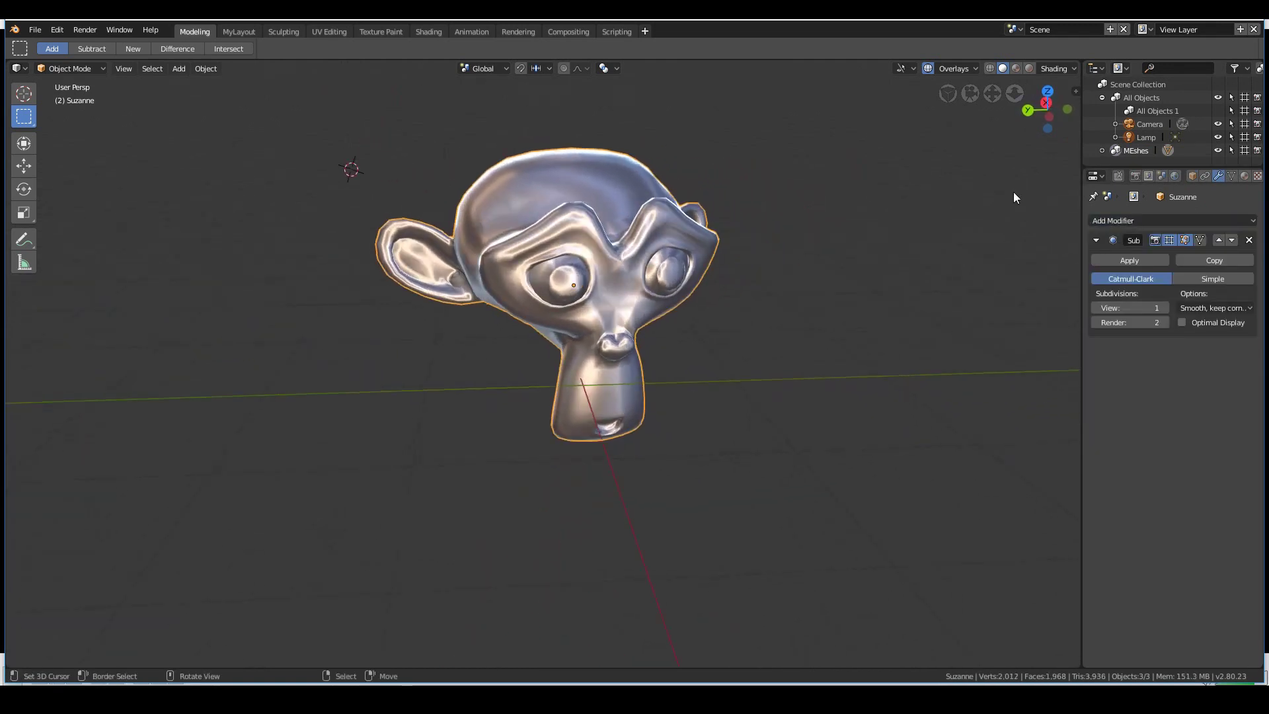
# Step: Change the viewport matcap to the glossy red metallic one and inspect the monkey head from several angles
pyautogui.click(1053, 69)
pyautogui.click(1057, 146)
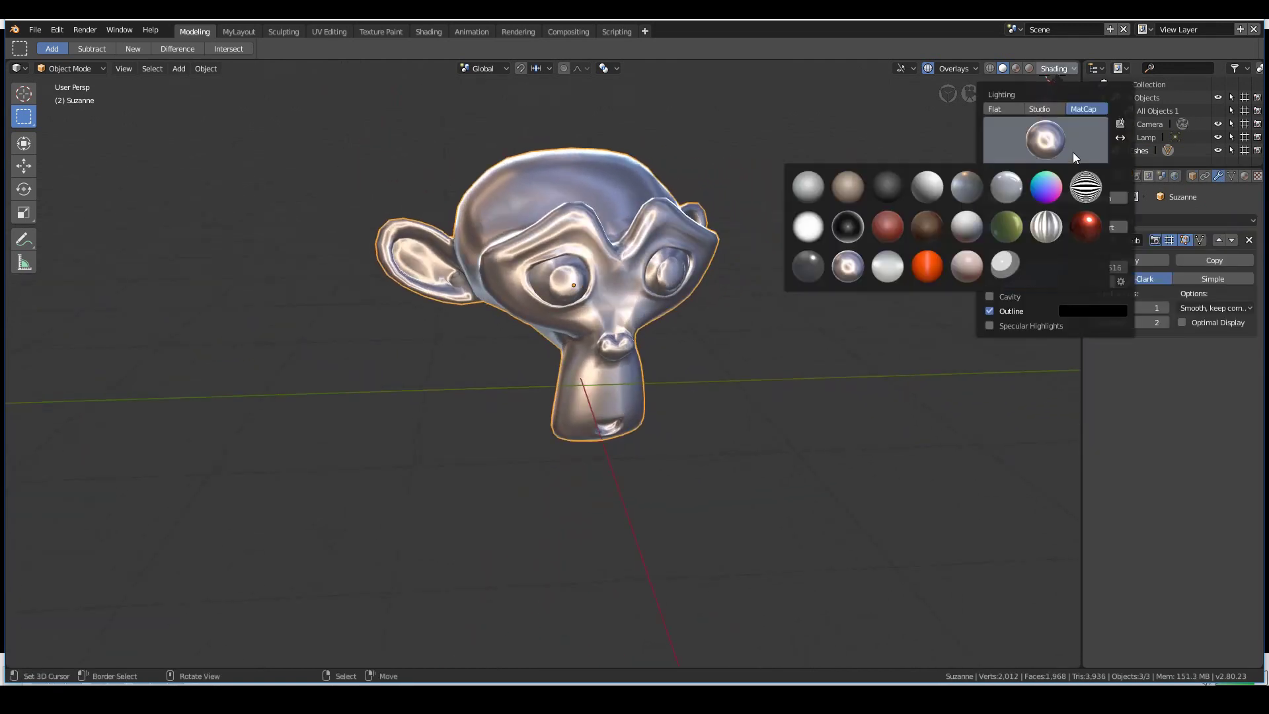
pyautogui.click(1087, 212)
pyautogui.moveTo(237, 325); pyautogui.dragTo(467, 269, button='middle')
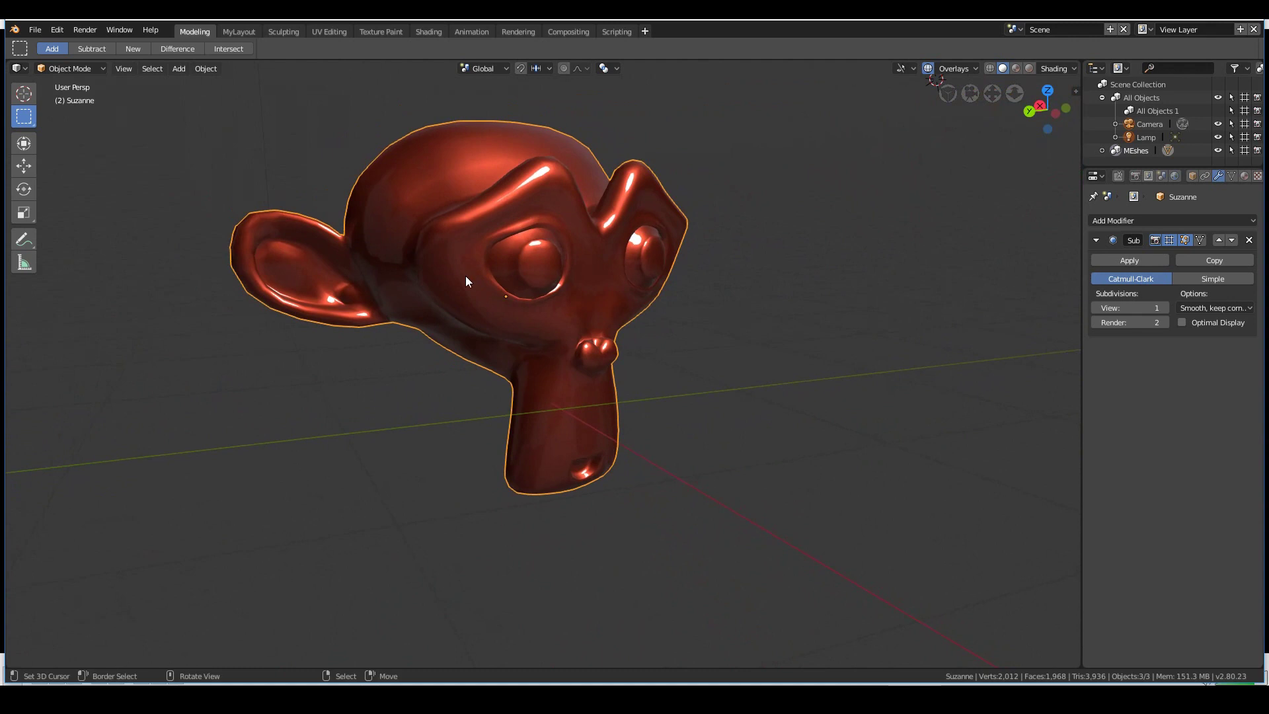
pyautogui.moveTo(549, 268)
pyautogui.mouseDown(button='middle')
pyautogui.moveTo(697, 291)
pyautogui.moveTo(478, 271)
pyautogui.moveTo(540, 272)
pyautogui.mouseUp(button='middle')
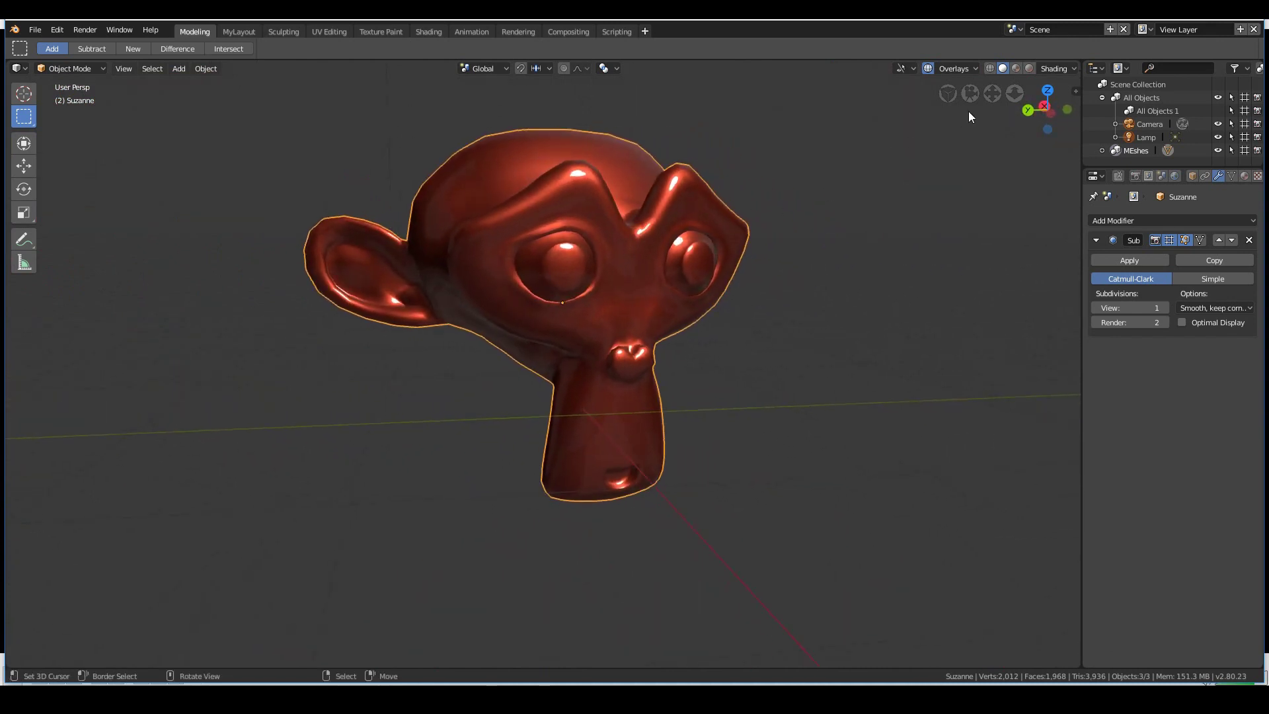
# Step: Try the Viewport background option for Solid shading and set the background back to Theme
pyautogui.click(1052, 68)
pyautogui.click(1055, 68)
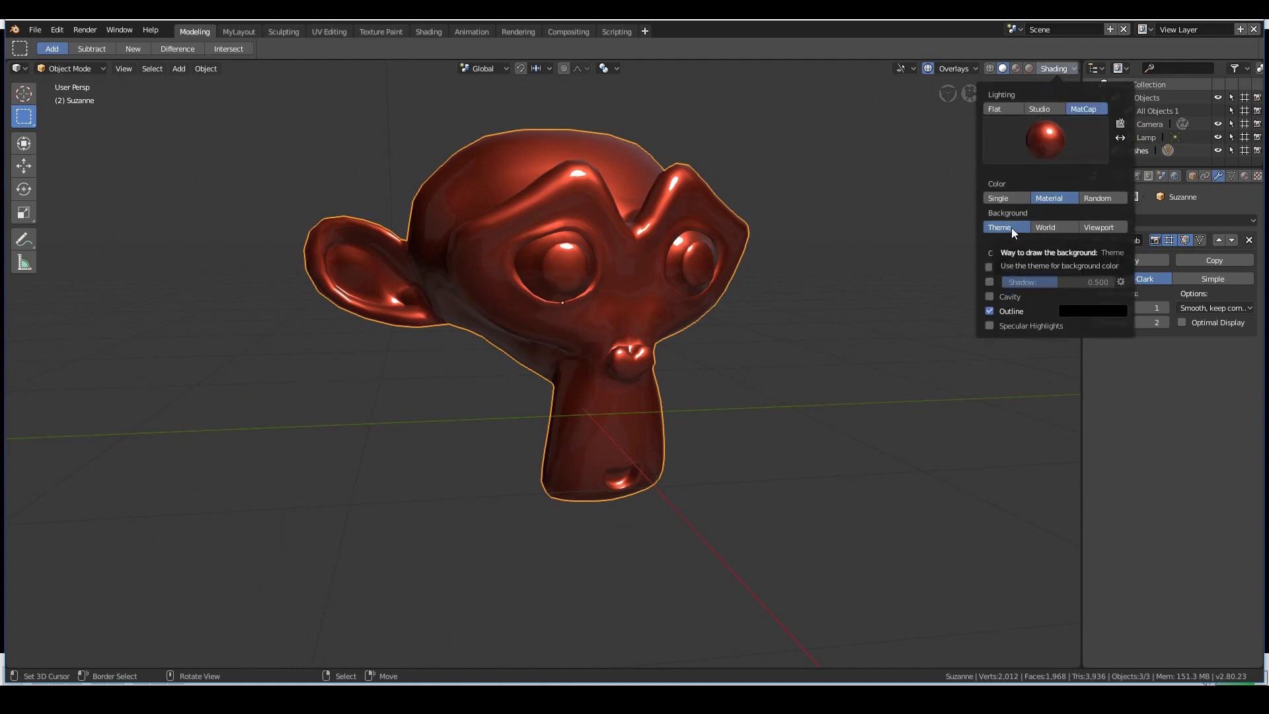
pyautogui.click(1096, 226)
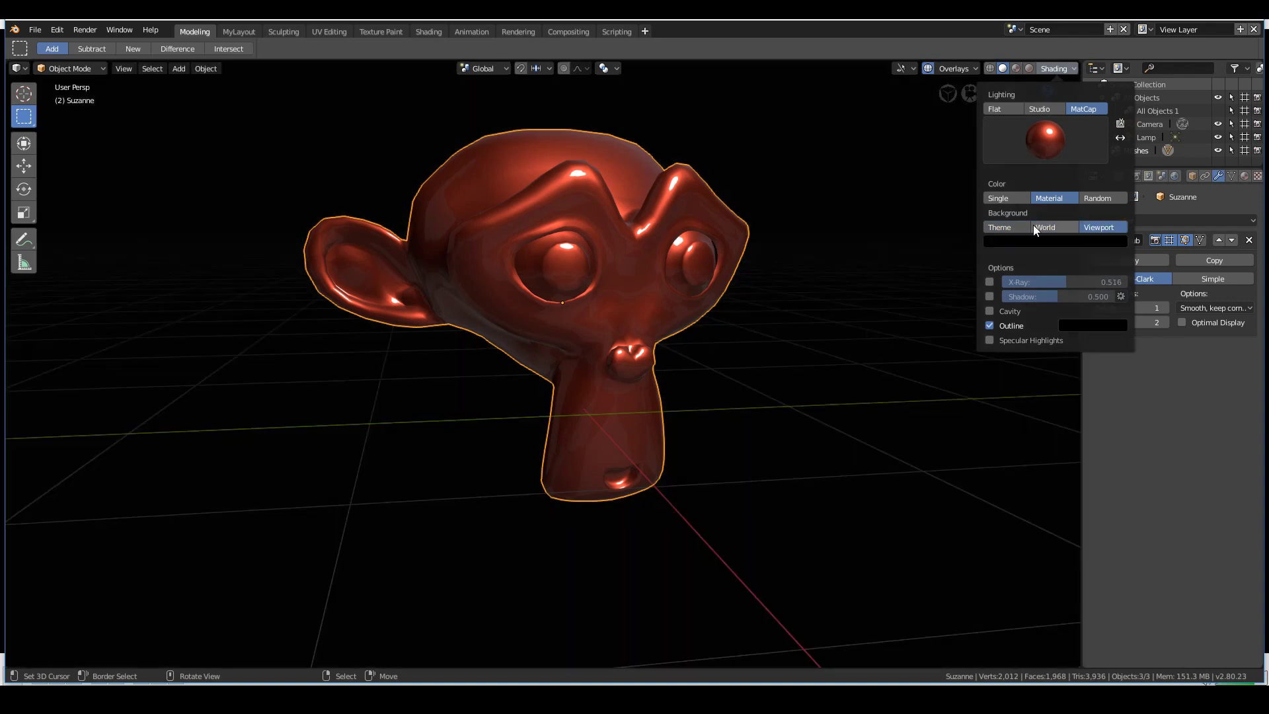
pyautogui.click(1012, 225)
pyautogui.moveTo(1043, 75); pyautogui.dragTo(1018, 72)
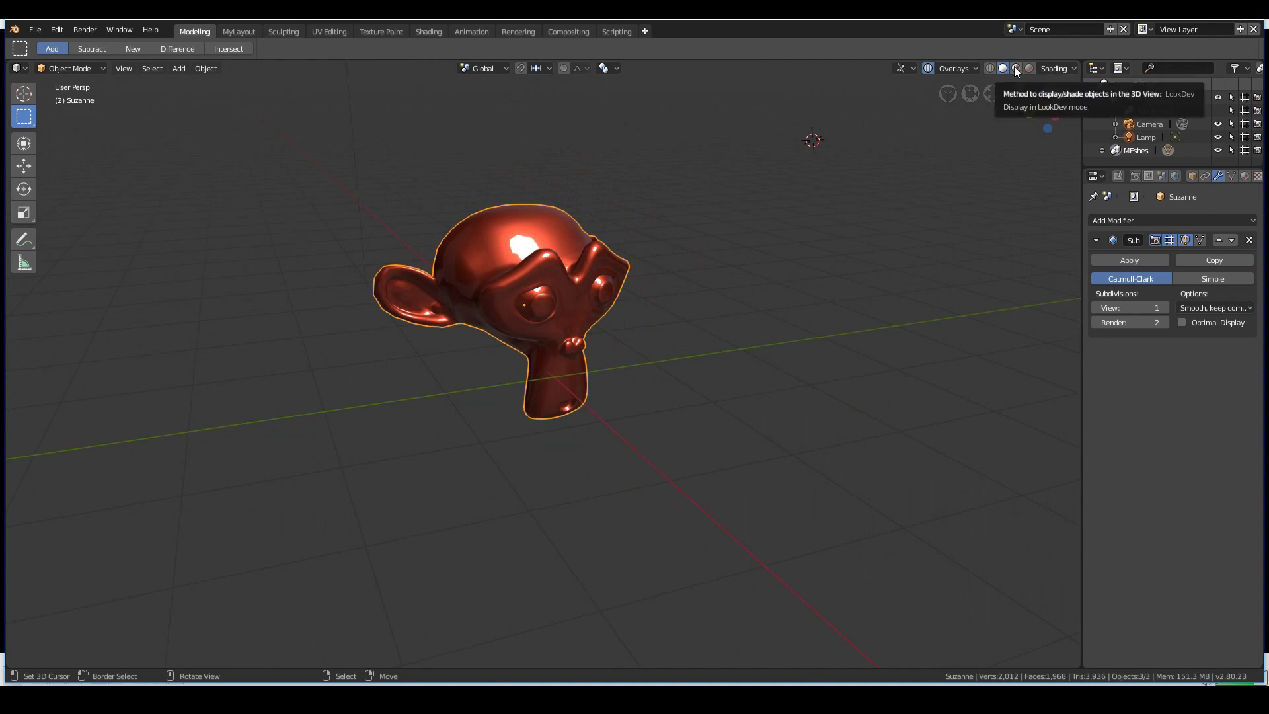
# Step: Switch the viewport to LookDev shading and create a new material on the monkey head
pyautogui.click(1015, 69)
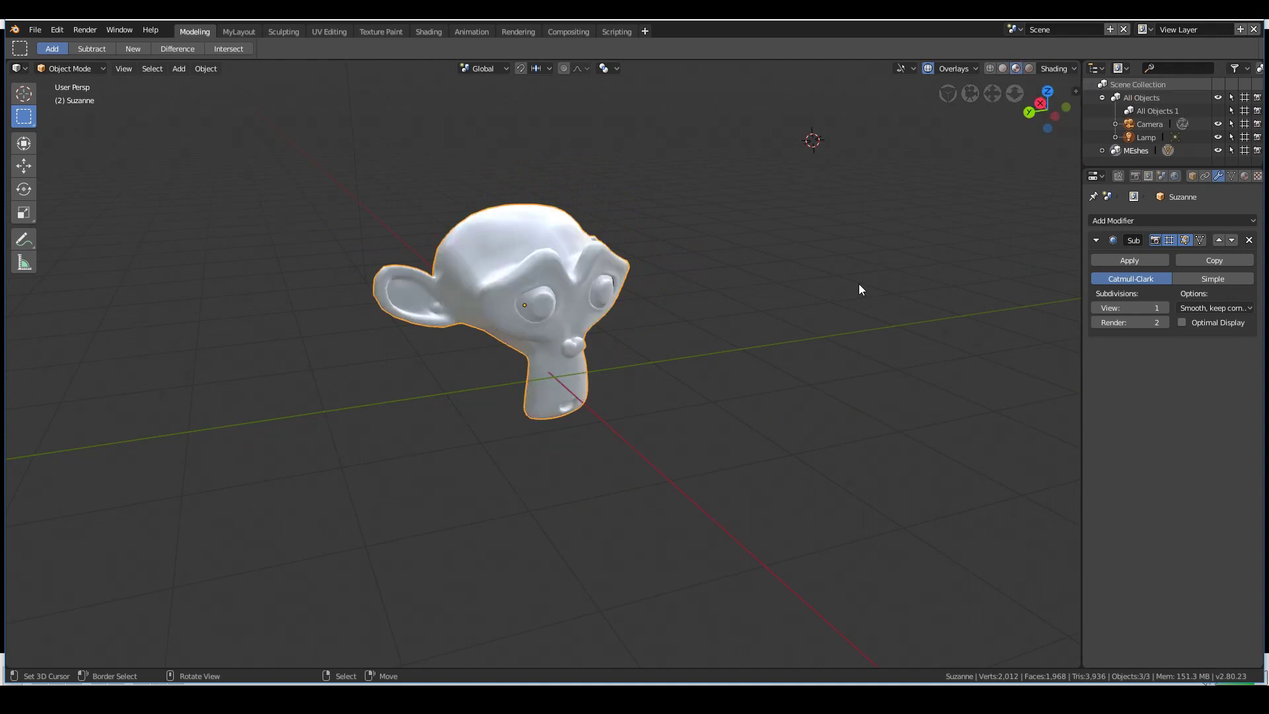
pyautogui.click(1245, 177)
pyautogui.click(1191, 264)
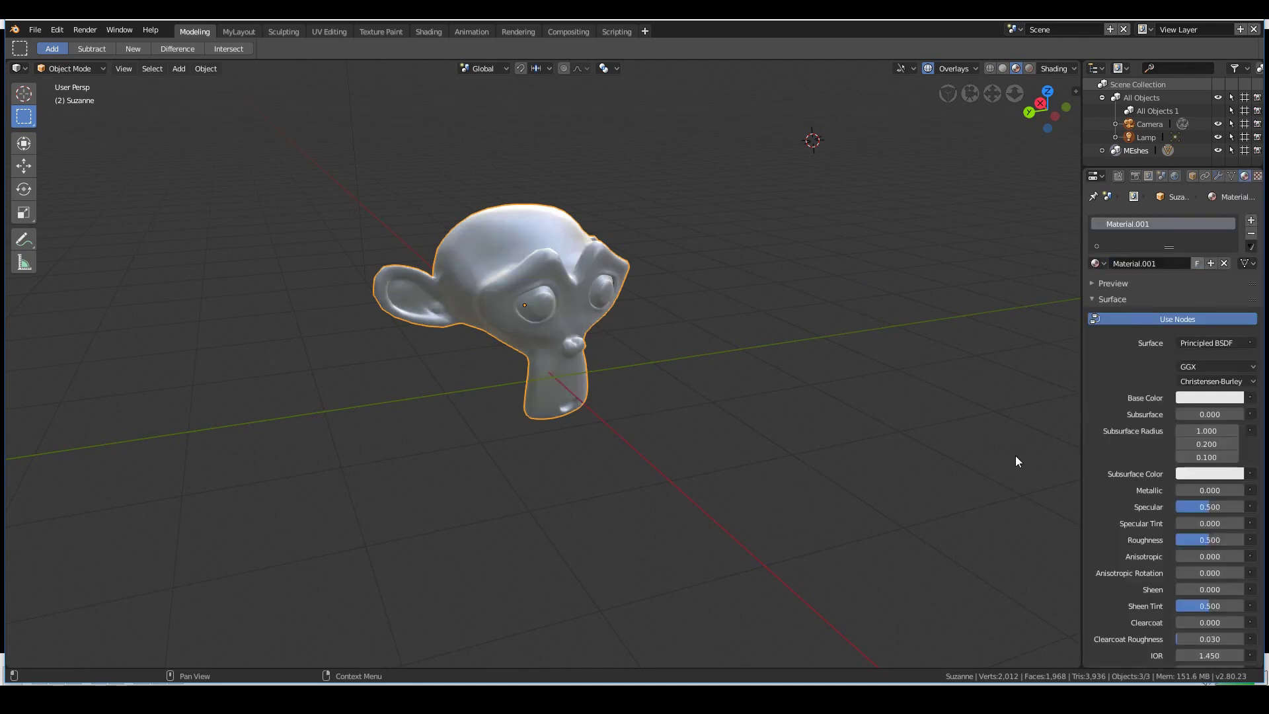
pyautogui.moveTo(538, 419)
pyautogui.mouseDown(button='middle')
pyautogui.moveTo(966, 408)
pyautogui.moveTo(862, 407)
pyautogui.moveTo(925, 370)
pyautogui.mouseUp(button='middle')
# Step: Check the LookDev Scene Lights option and move the lamp about -4.33 m in X, 11.5 cm in Y and -1.52 m in Z
pyautogui.click(1055, 68)
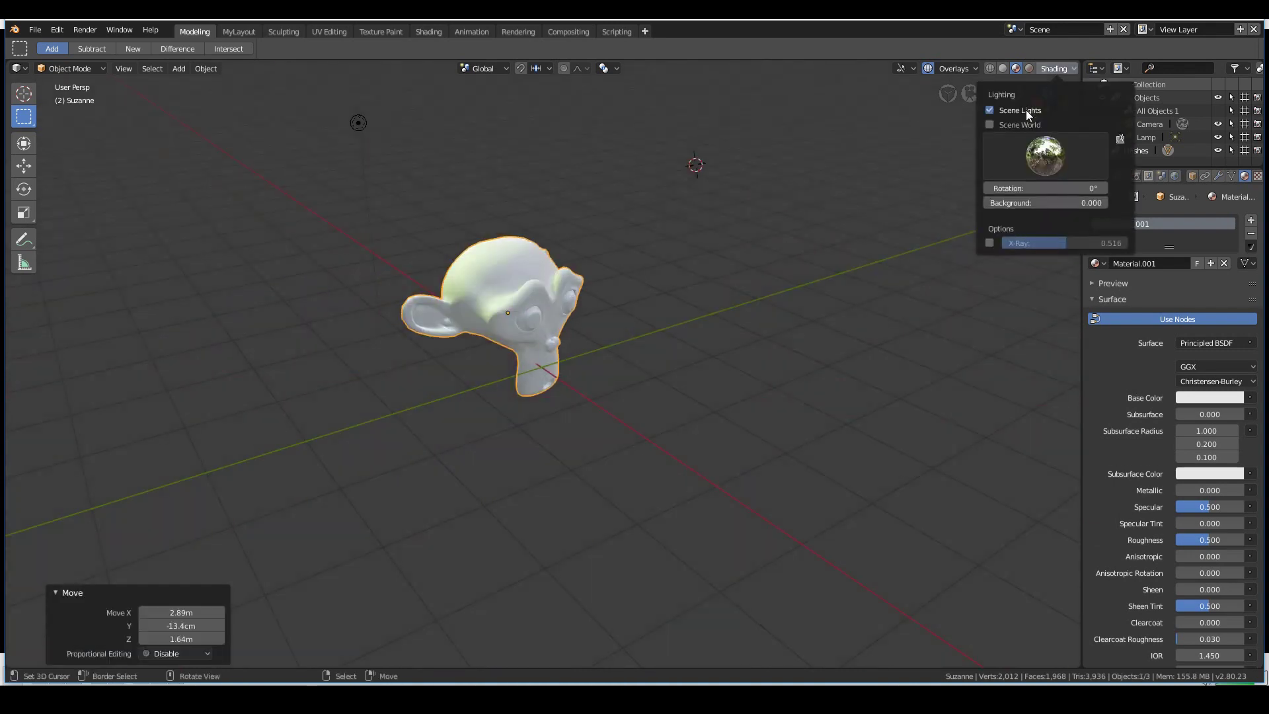
pyautogui.moveTo(561, 221)
pyautogui.mouseDown(button='middle')
pyautogui.moveTo(427, 240)
pyautogui.moveTo(281, 174)
pyautogui.moveTo(315, 170)
pyautogui.mouseUp(button='middle')
pyautogui.click(279, 140)
pyautogui.press('g')
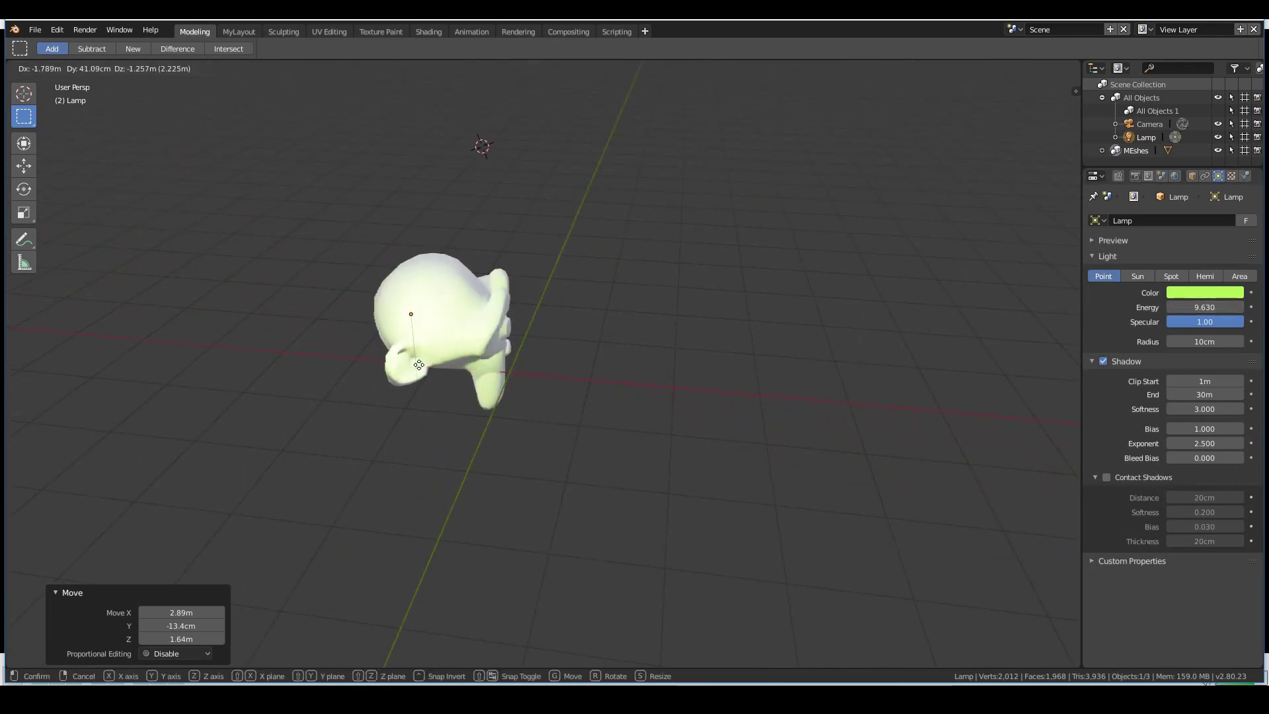
pyautogui.click(664, 385)
pyautogui.moveTo(664, 385); pyautogui.dragTo(565, 406, button='middle')
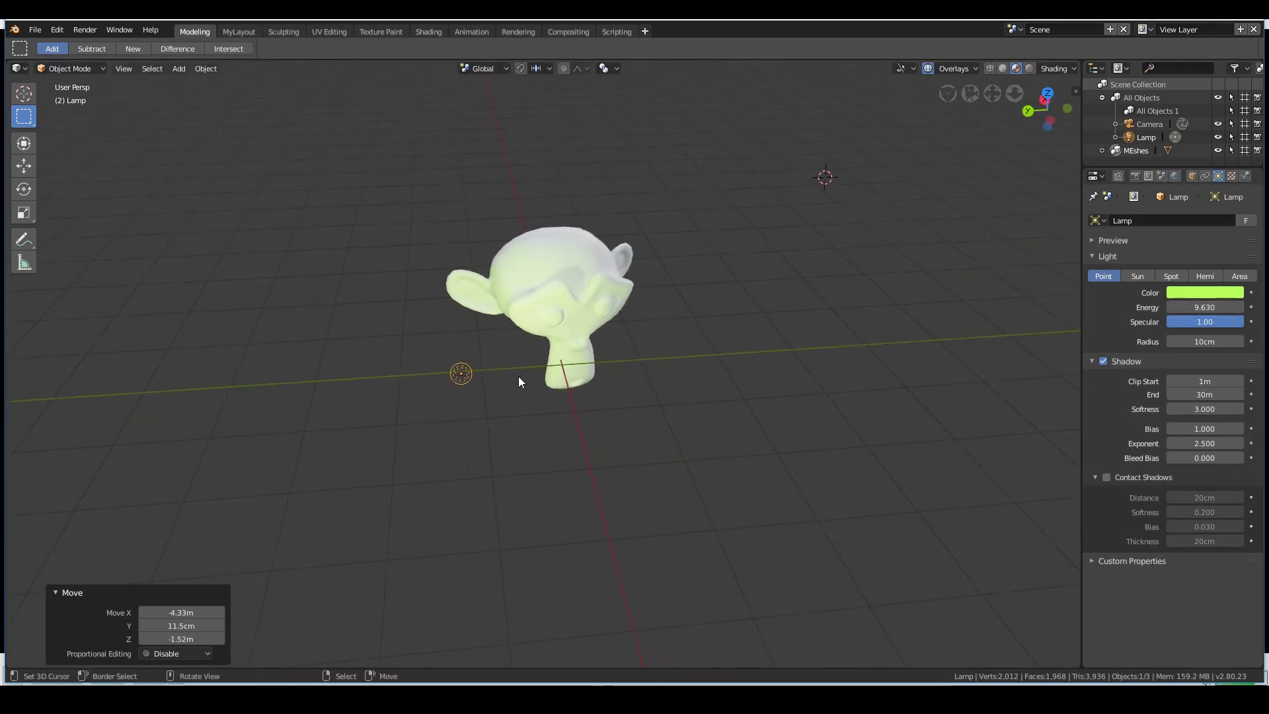
# Step: Reposition the lamp in several moves around the monkey head, leaving it out to the side of the face
pyautogui.press('g')
pyautogui.click(371, 360)
pyautogui.moveTo(370, 363); pyautogui.dragTo(375, 316, button='middle')
pyautogui.press('g')
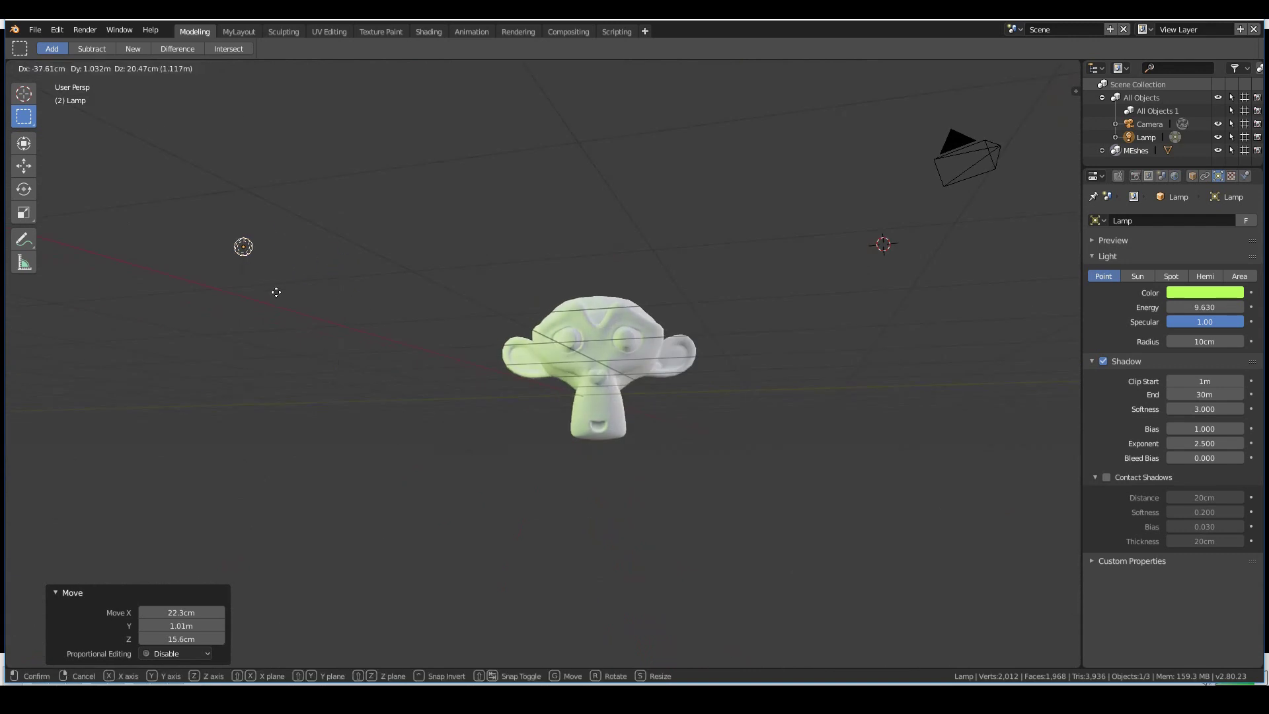
pyautogui.click(336, 306)
pyautogui.moveTo(407, 405); pyautogui.dragTo(615, 422, button='middle')
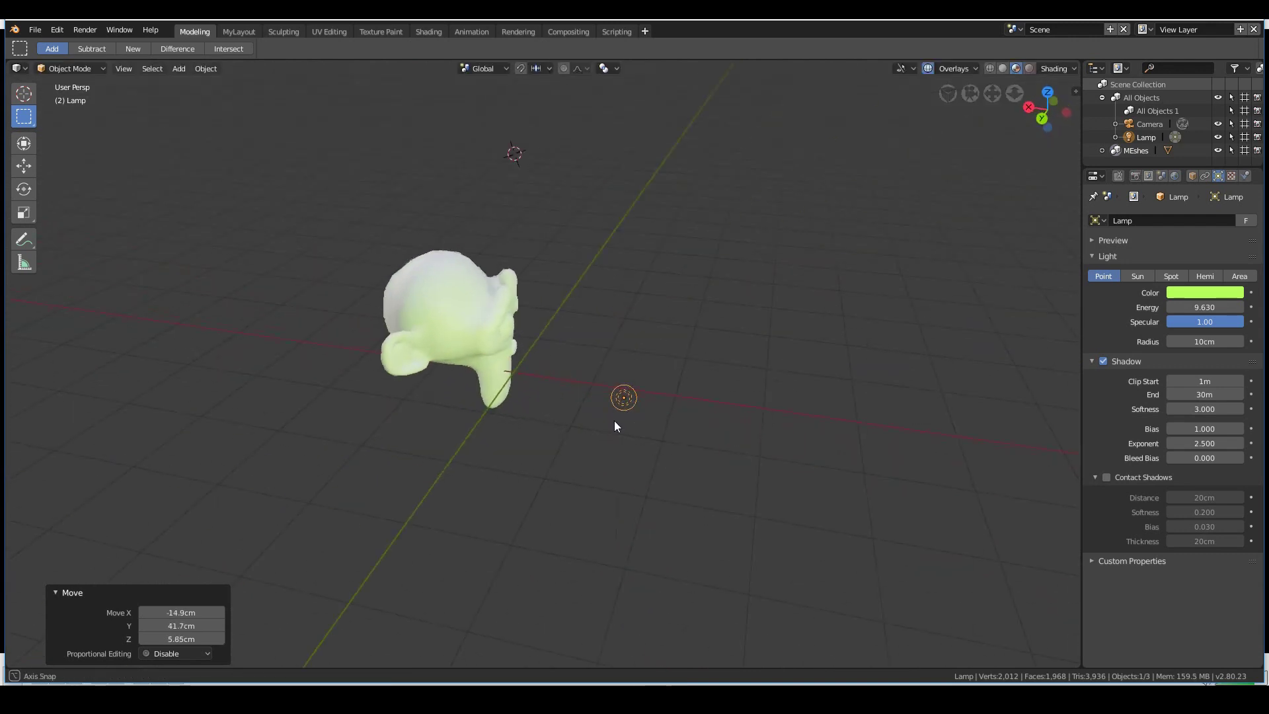
pyautogui.press('g')
pyautogui.click(738, 399)
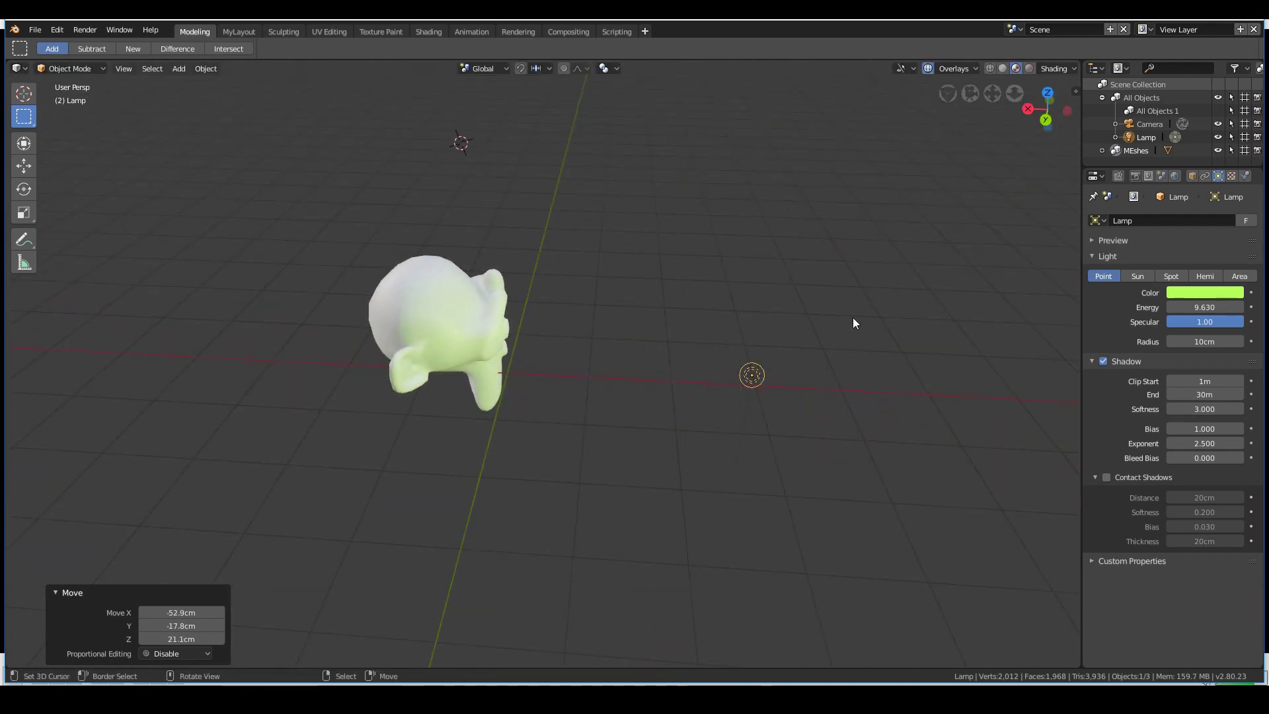
pyautogui.moveTo(852, 323); pyautogui.dragTo(502, 370, button='middle')
pyautogui.press('g')
pyautogui.click(394, 415)
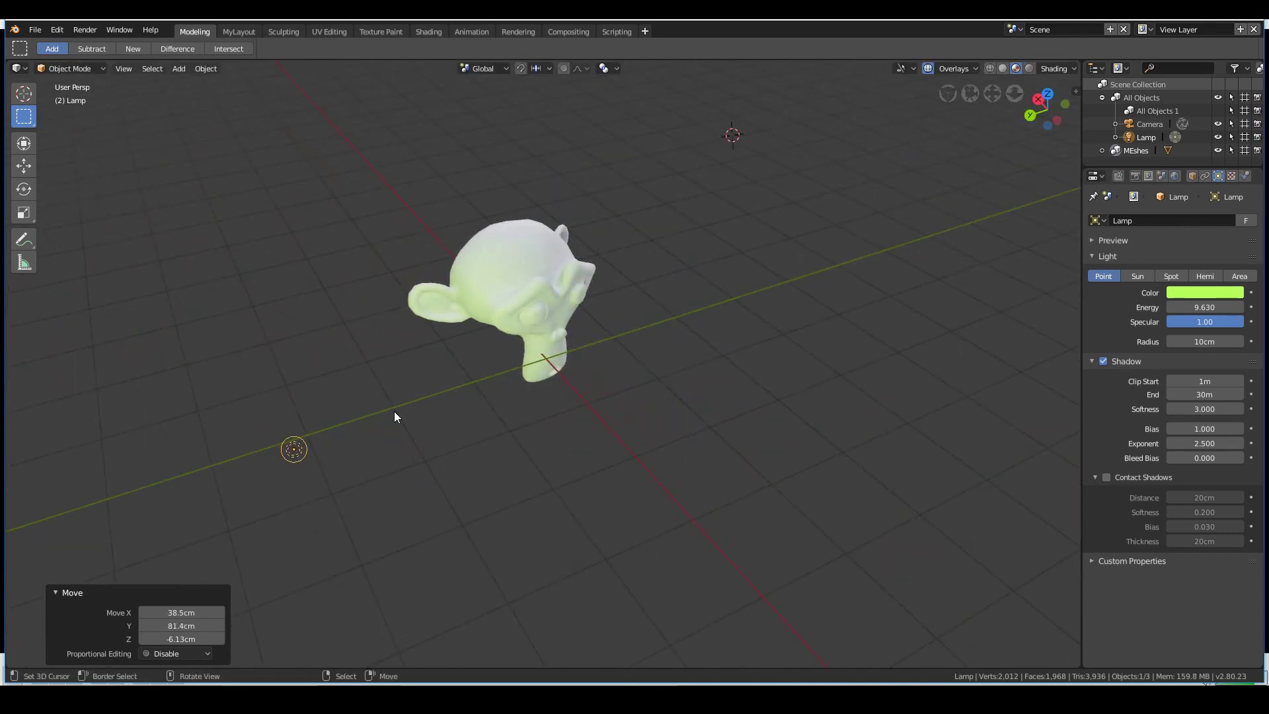
# Step: Set the monkey head material's Metallic to 0.516 and Roughness to 0.026, and inspect the reflections
pyautogui.moveTo(870, 374); pyautogui.dragTo(700, 327, button='middle')
pyautogui.click(585, 292)
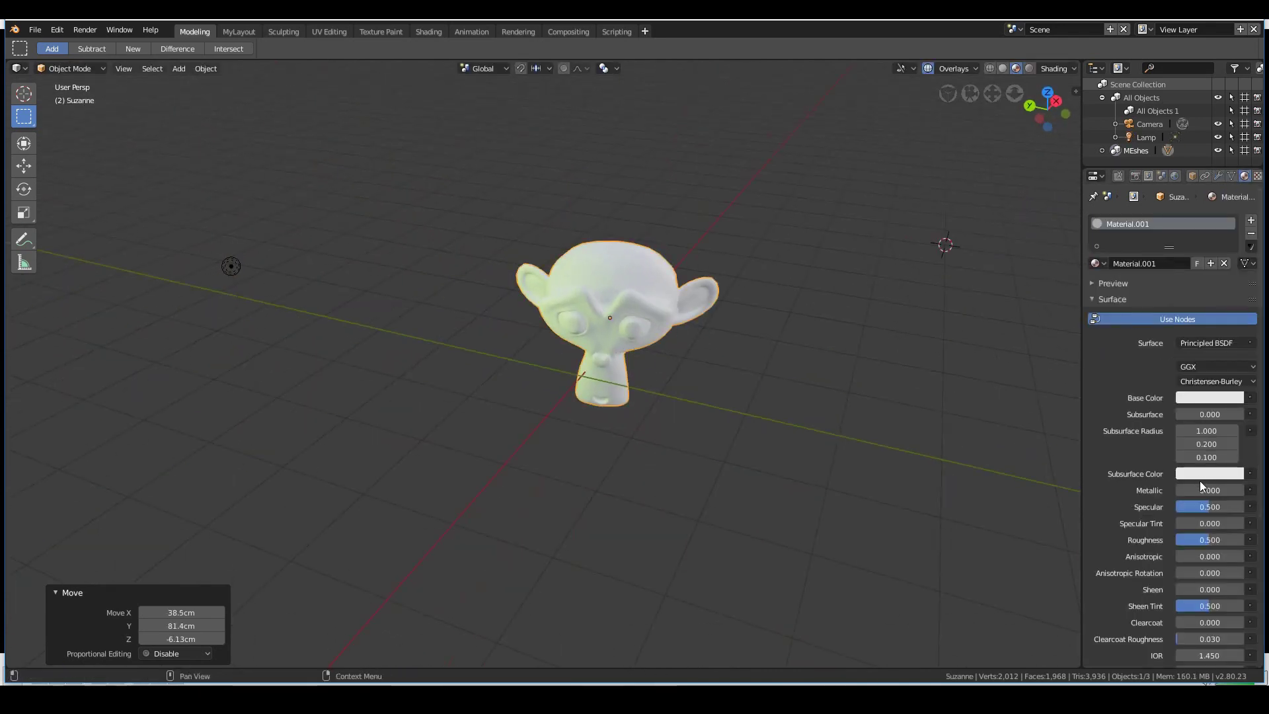
pyautogui.moveTo(1197, 490); pyautogui.dragTo(1148, 541)
pyautogui.scroll(3, 529, 314)
pyautogui.moveTo(529, 314); pyautogui.dragTo(821, 292, button='middle')
pyautogui.scroll(-4, 726, 298)
pyautogui.moveTo(638, 303)
pyautogui.mouseDown(button='middle')
pyautogui.moveTo(556, 348)
pyautogui.moveTo(469, 342)
pyautogui.mouseUp(button='middle')
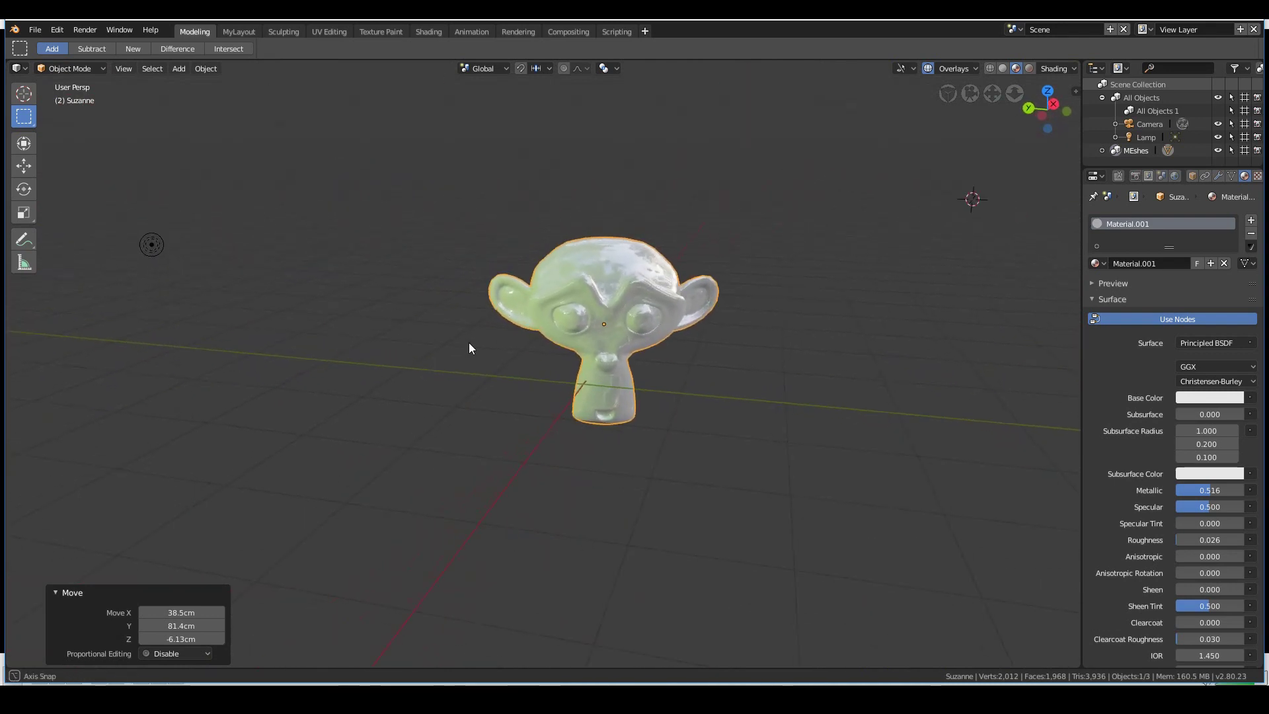
# Step: Preview the monkey head in Rendered shading from several angles and return the viewport to LookDev shading
pyautogui.click(1028, 69)
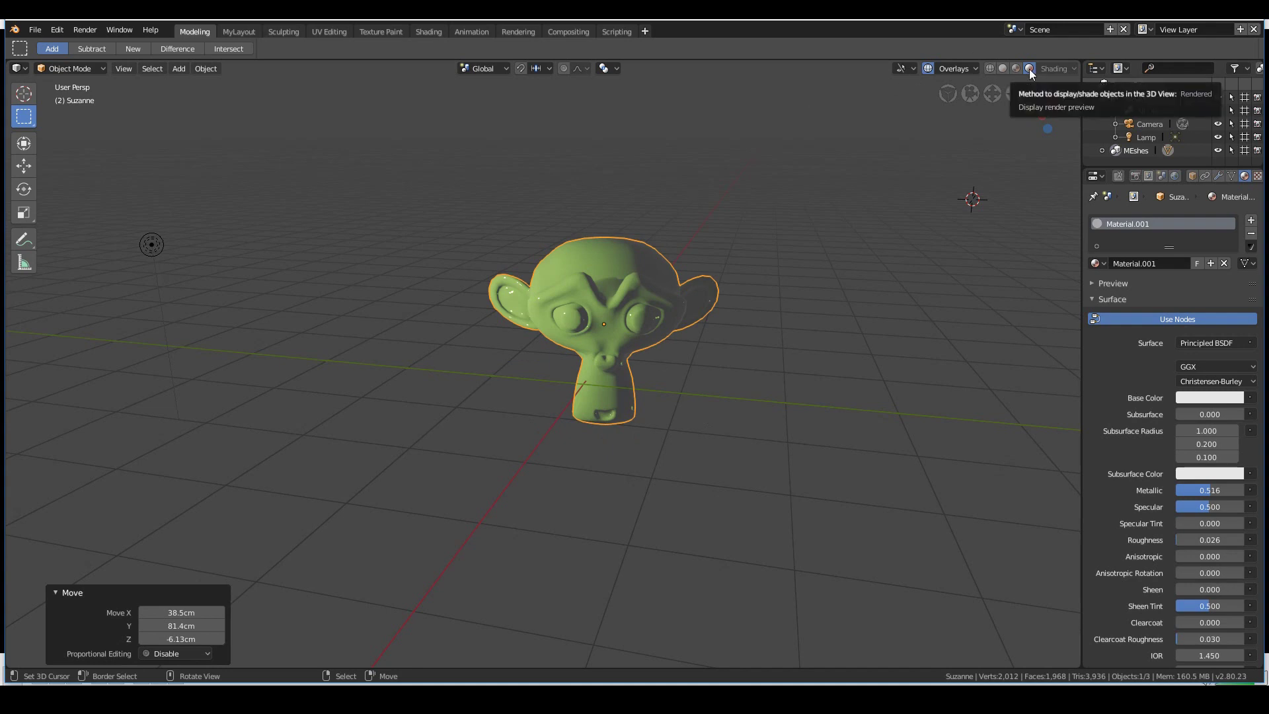
pyautogui.moveTo(569, 353); pyautogui.dragTo(701, 330, button='middle')
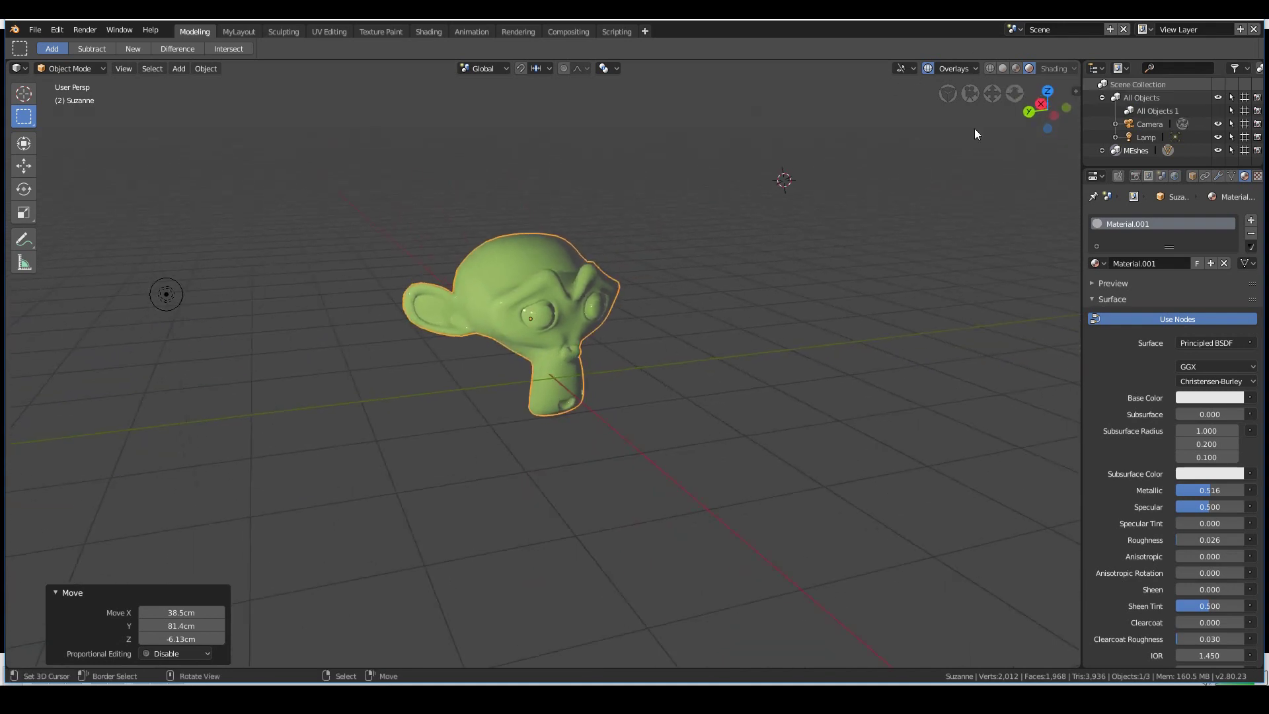
pyautogui.moveTo(697, 386); pyautogui.dragTo(793, 317, button='middle')
pyautogui.click(1066, 68)
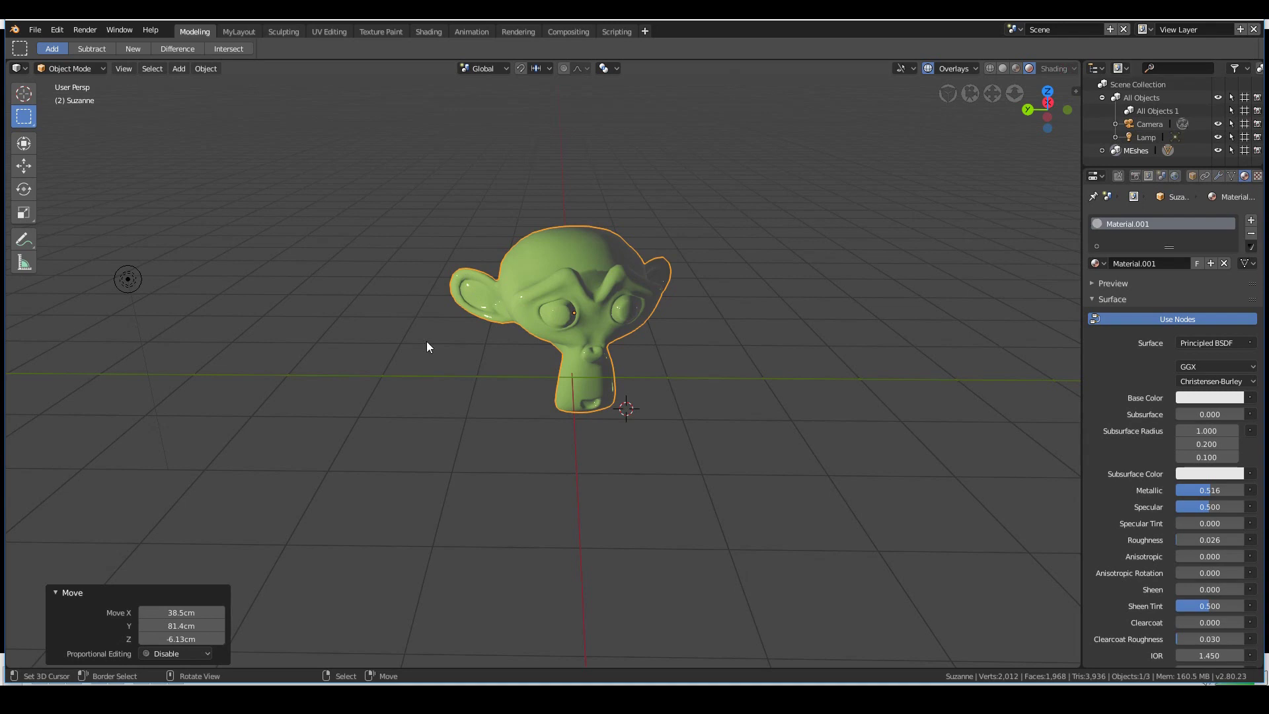
pyautogui.moveTo(442, 319); pyautogui.dragTo(541, 383, button='middle')
pyautogui.click(1018, 68)
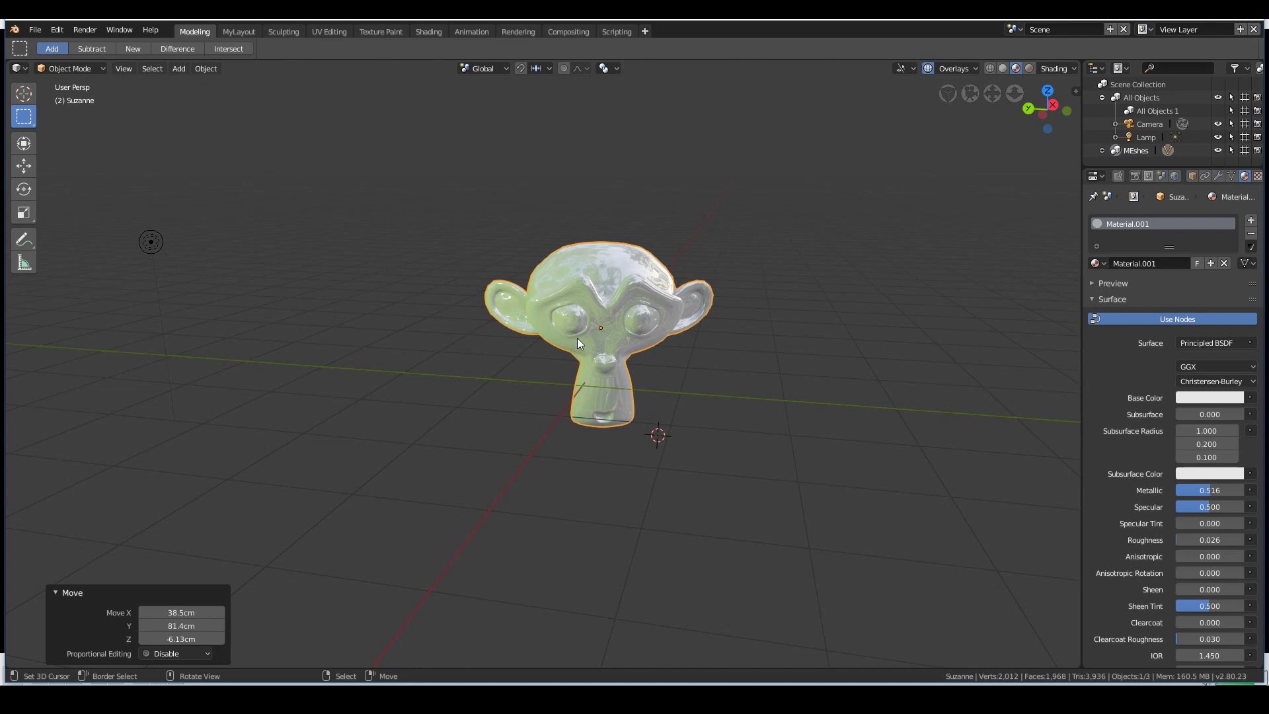
pyautogui.scroll(4, 577, 338)
pyautogui.scroll(-1, 577, 338)
# Step: Enable Scene World in the LookDev lighting to compare the result, and disable it again
pyautogui.click(1057, 68)
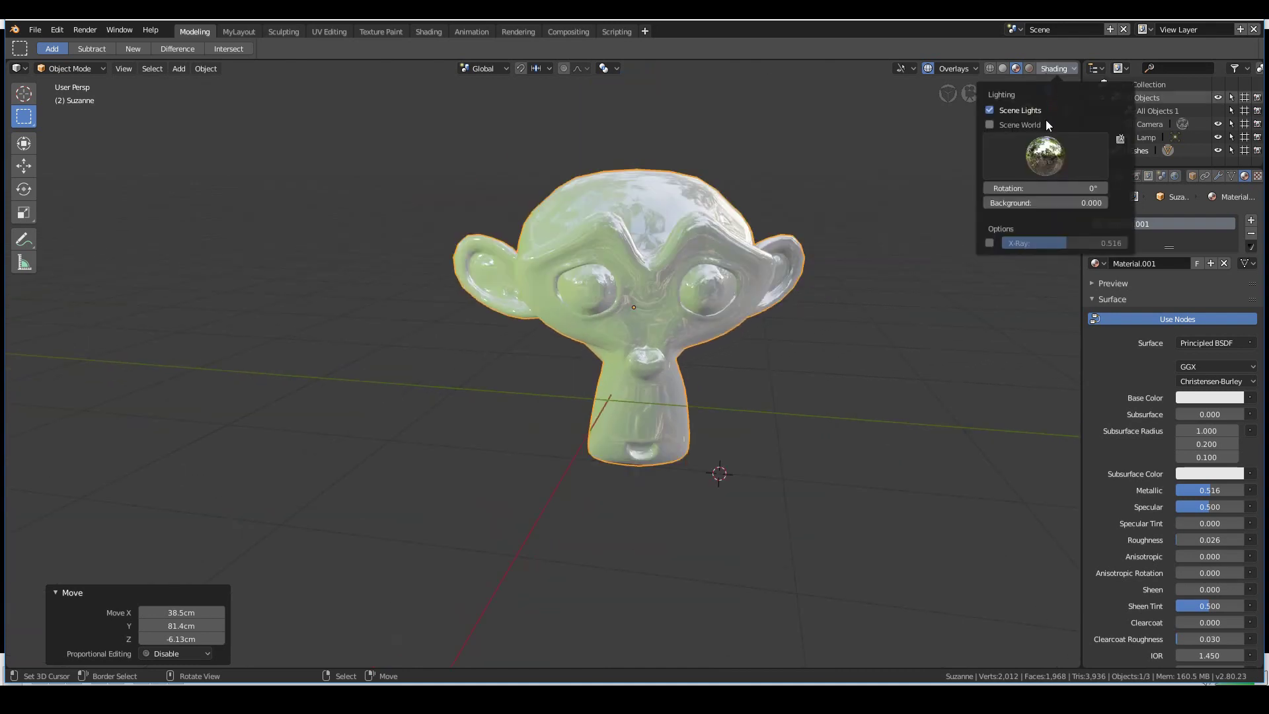
pyautogui.click(993, 124)
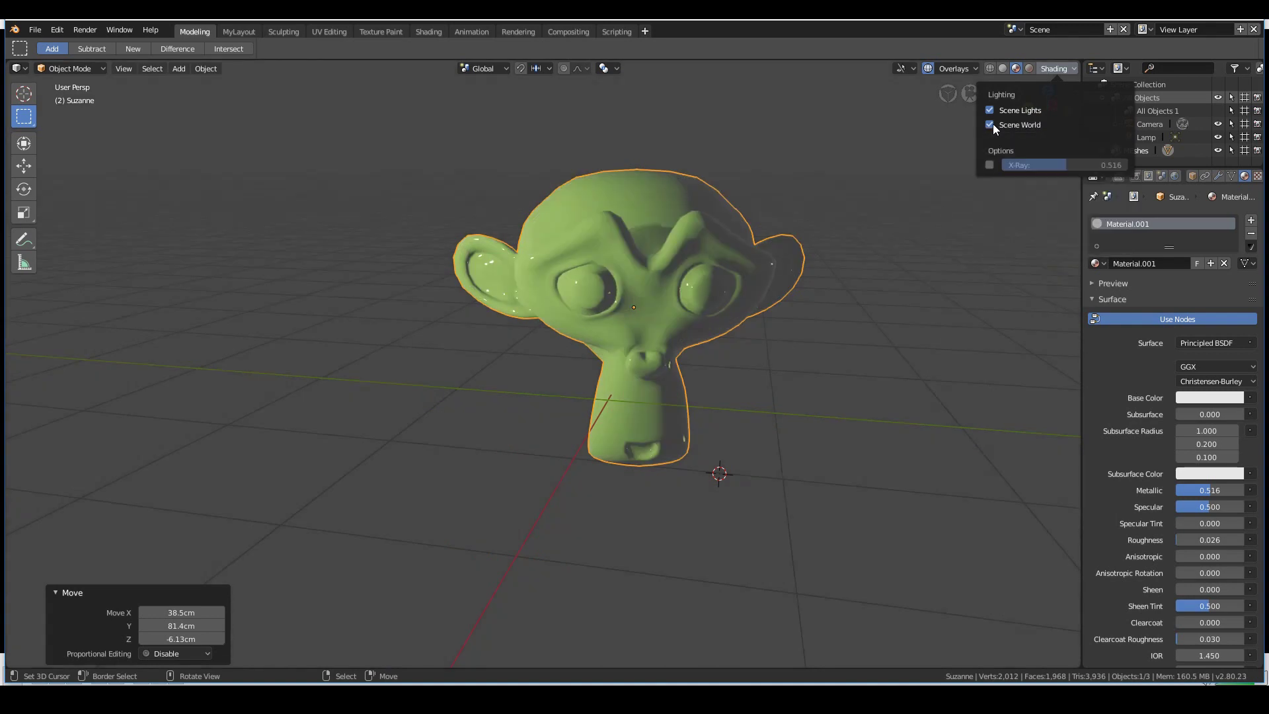
pyautogui.click(1057, 68)
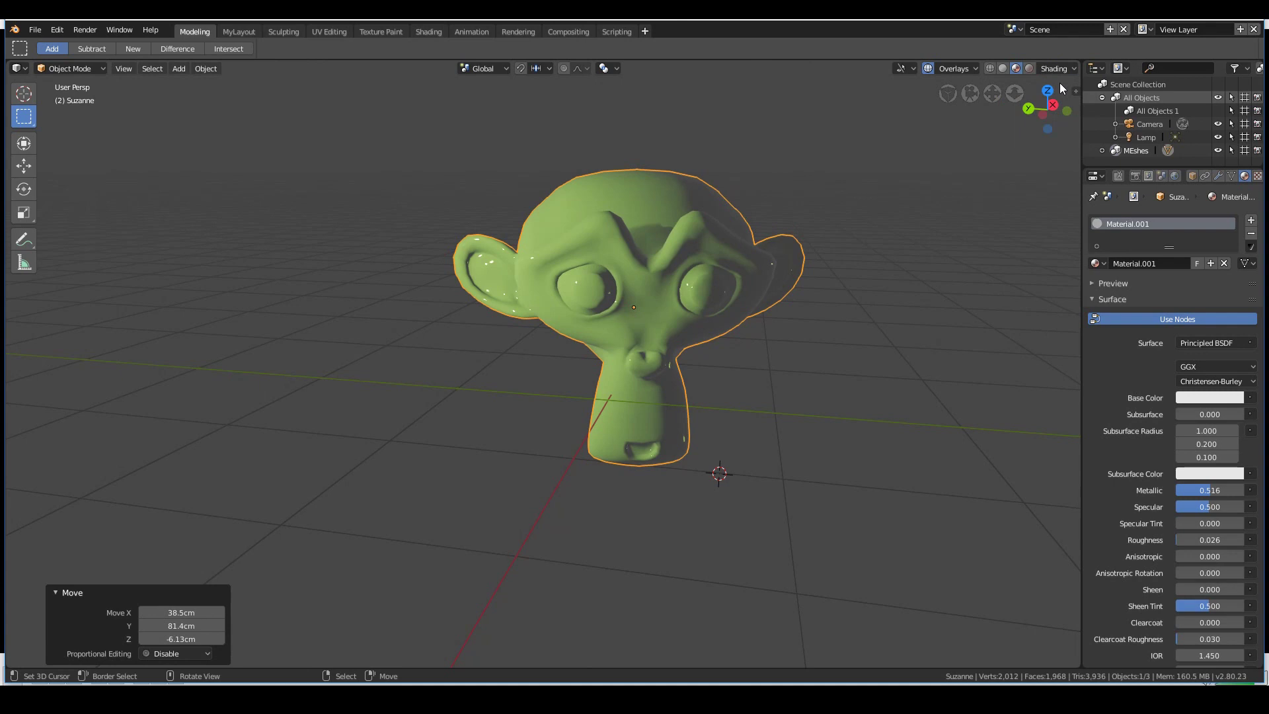
pyautogui.click(1050, 69)
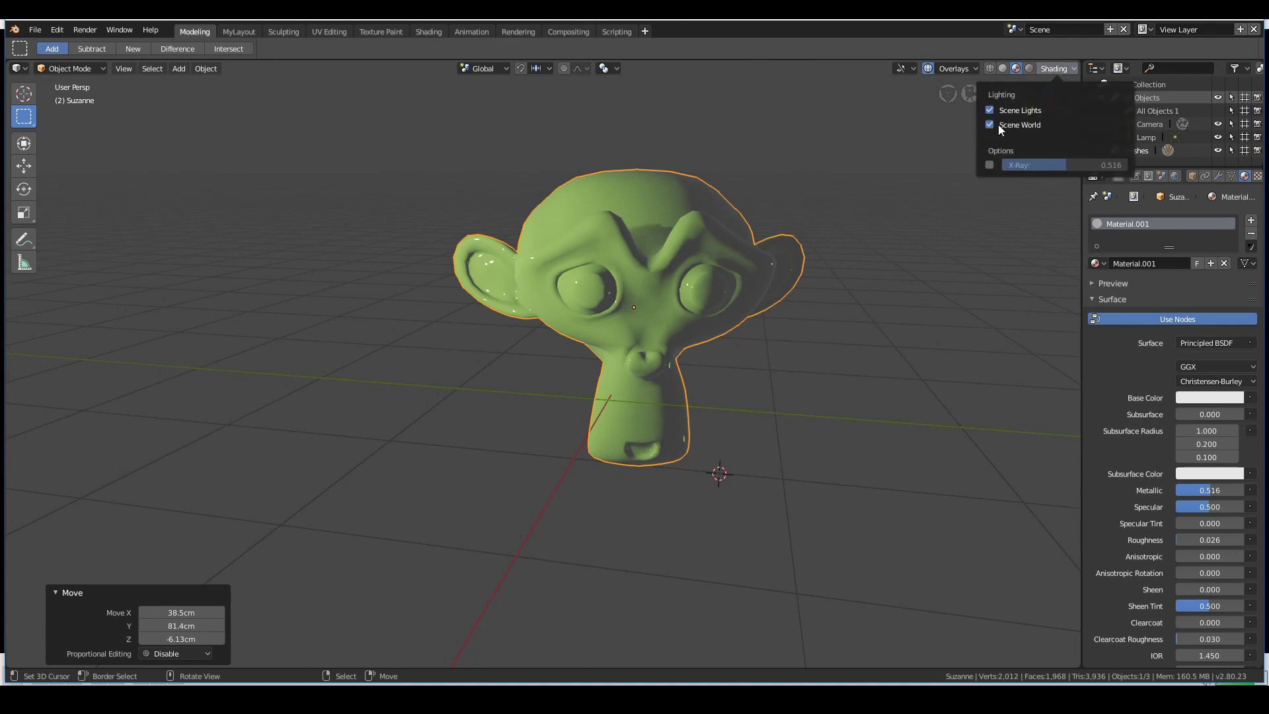
pyautogui.click(993, 124)
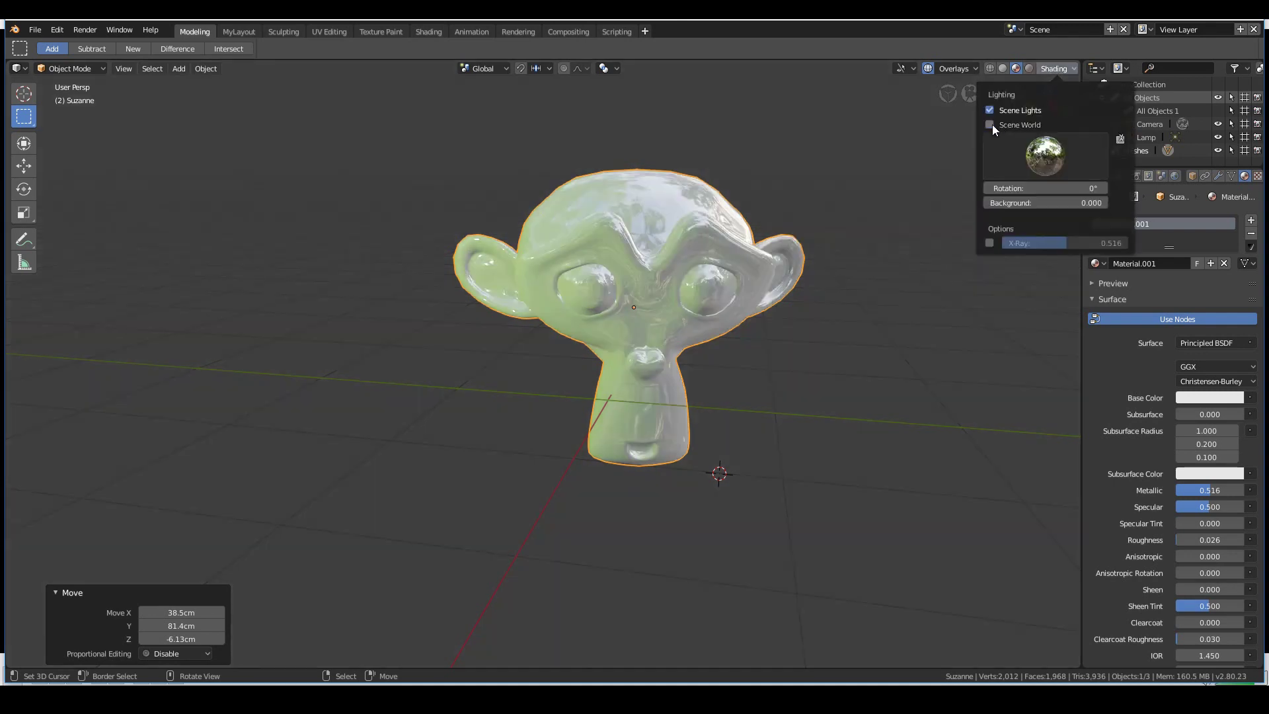
# Step: Change the LookDev environment lighting to the dark night-time HDRI
pyautogui.click(1050, 161)
pyautogui.click(972, 207)
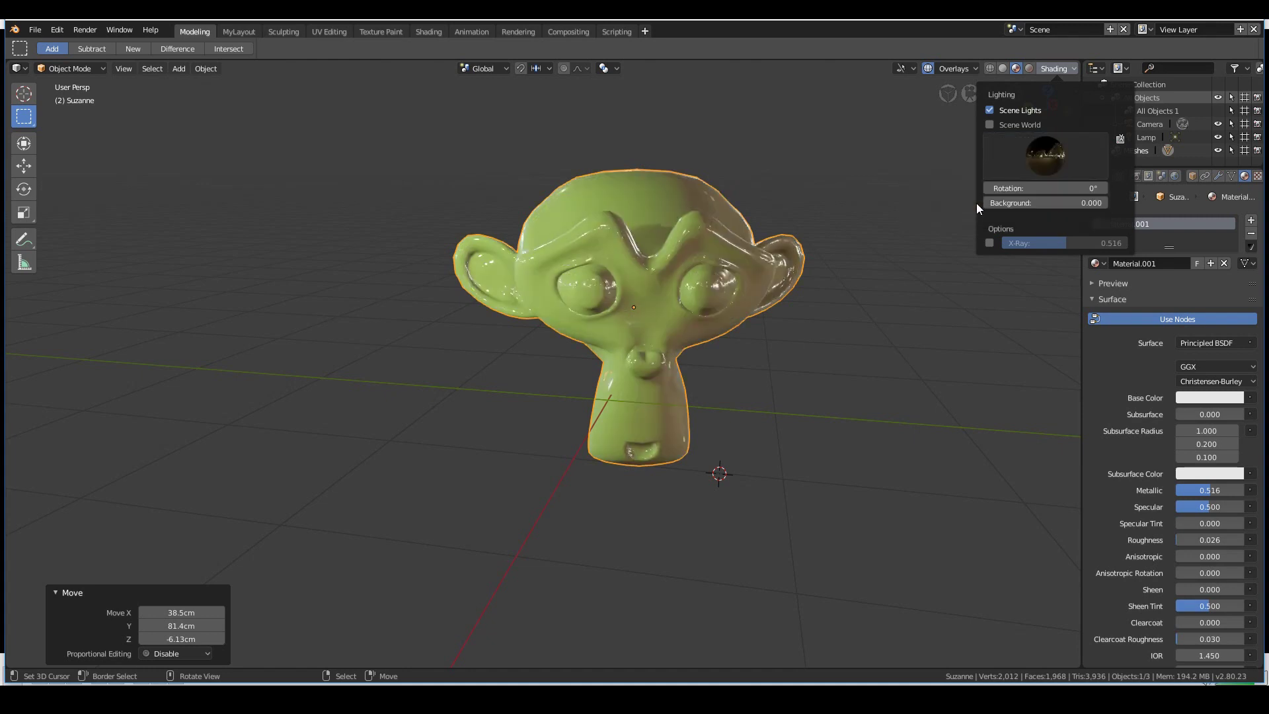
pyautogui.click(1034, 156)
pyautogui.click(1022, 208)
pyautogui.click(1036, 153)
pyautogui.click(965, 202)
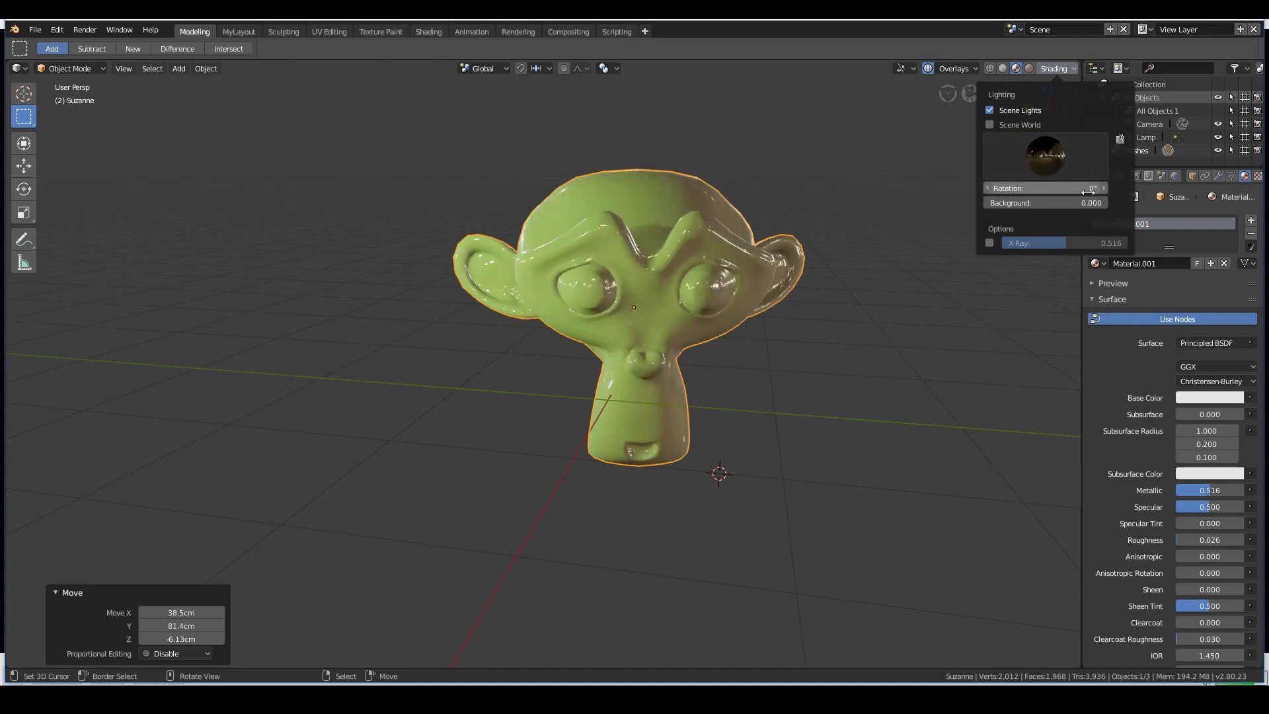
# Step: Try the forest HDRI for the LookDev environment lighting, and settle on the daylight open-field HDRI with the cloudy blue sky
pyautogui.click(1072, 167)
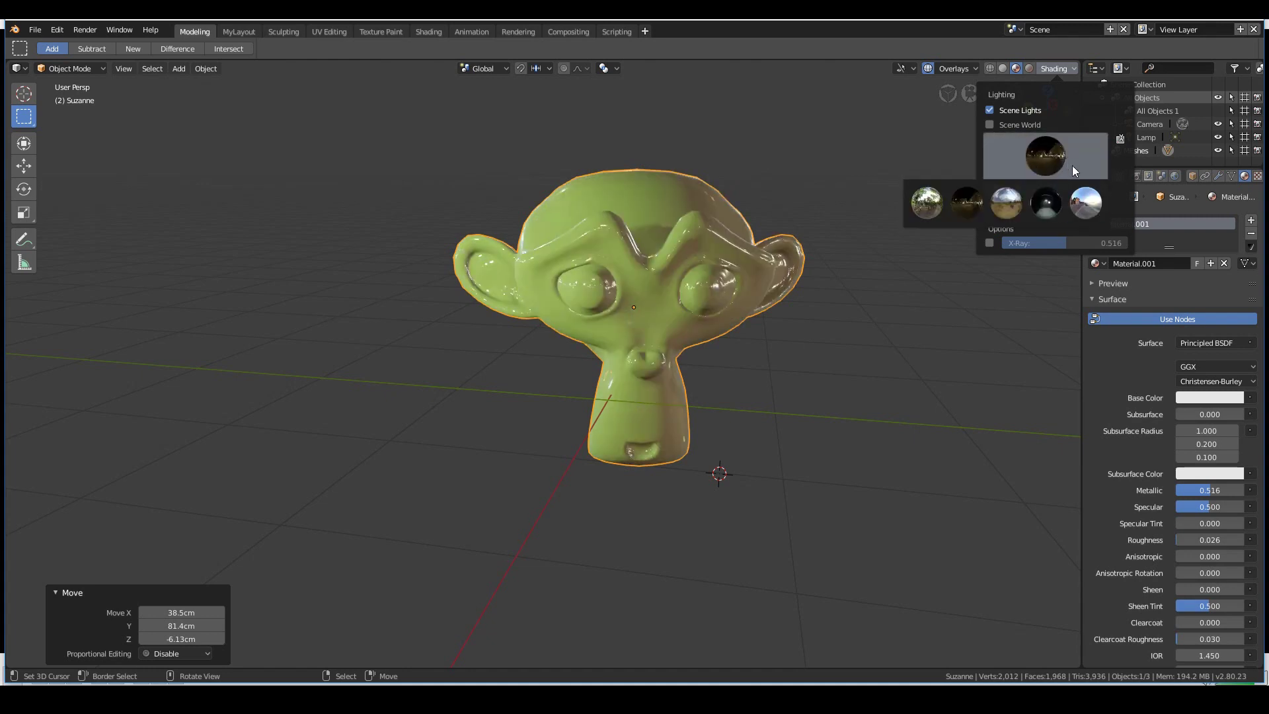
pyautogui.click(1100, 222)
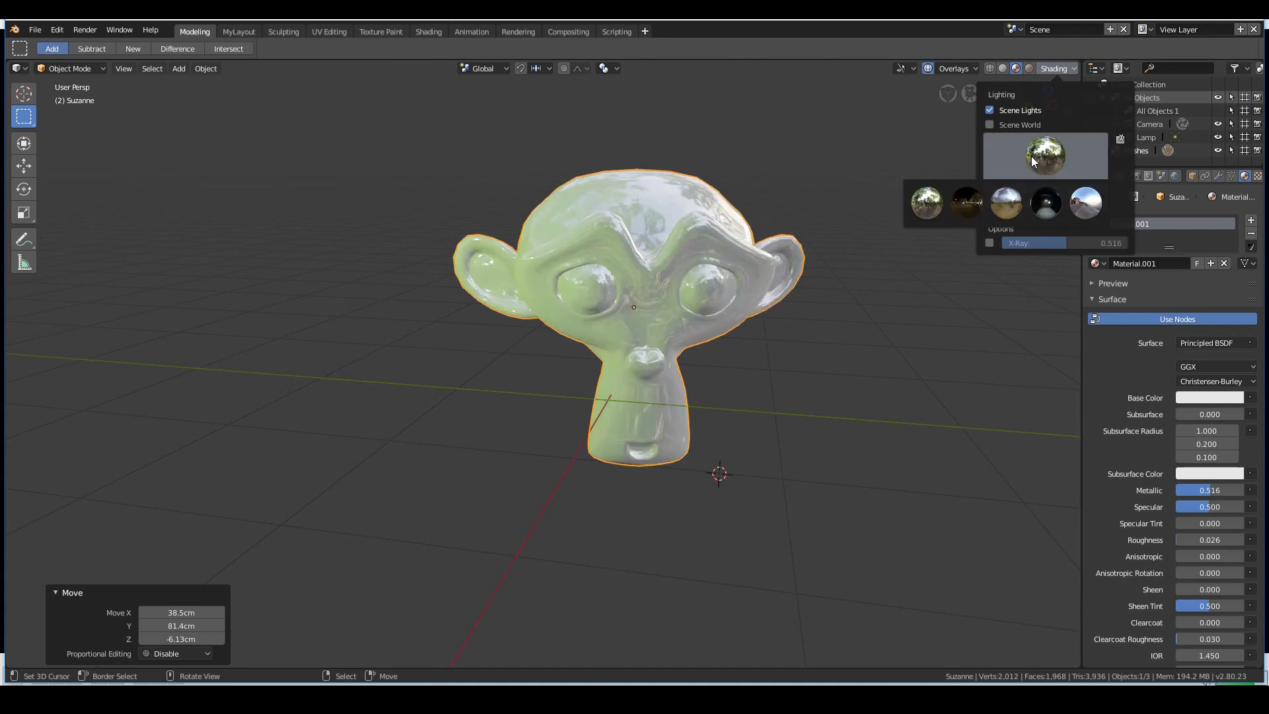
pyautogui.click(999, 201)
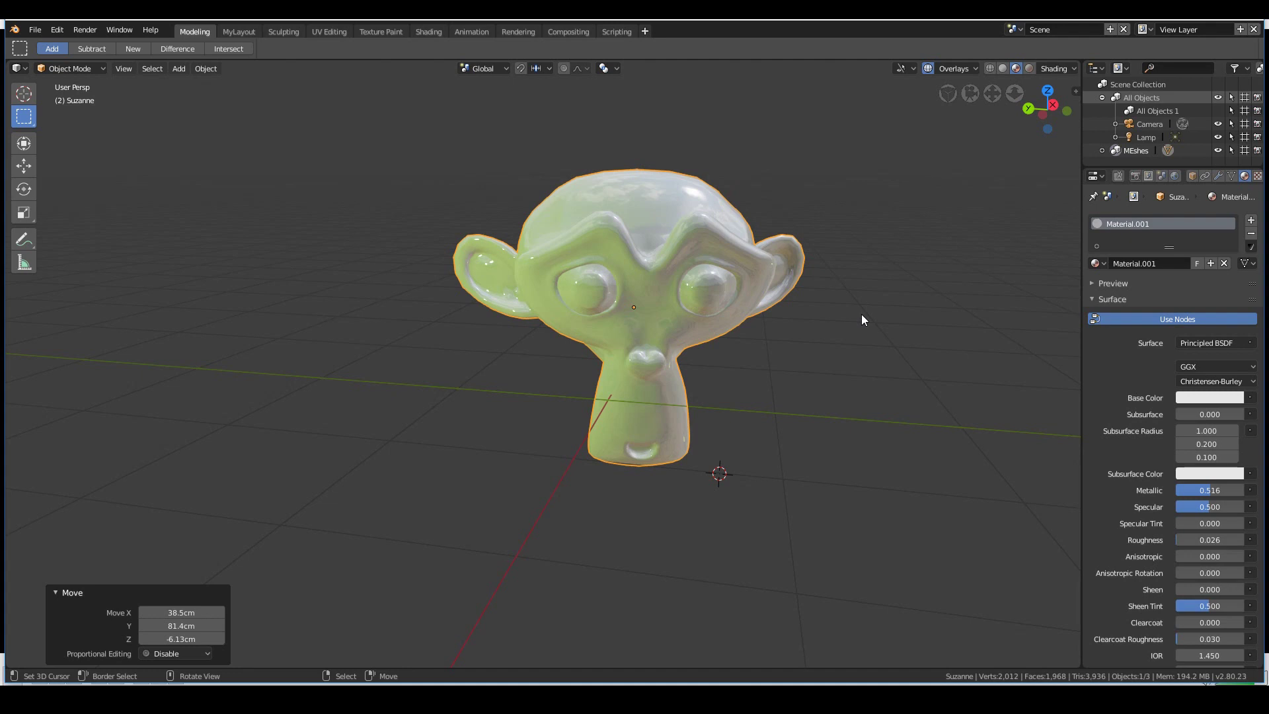
pyautogui.click(1055, 68)
pyautogui.click(1062, 161)
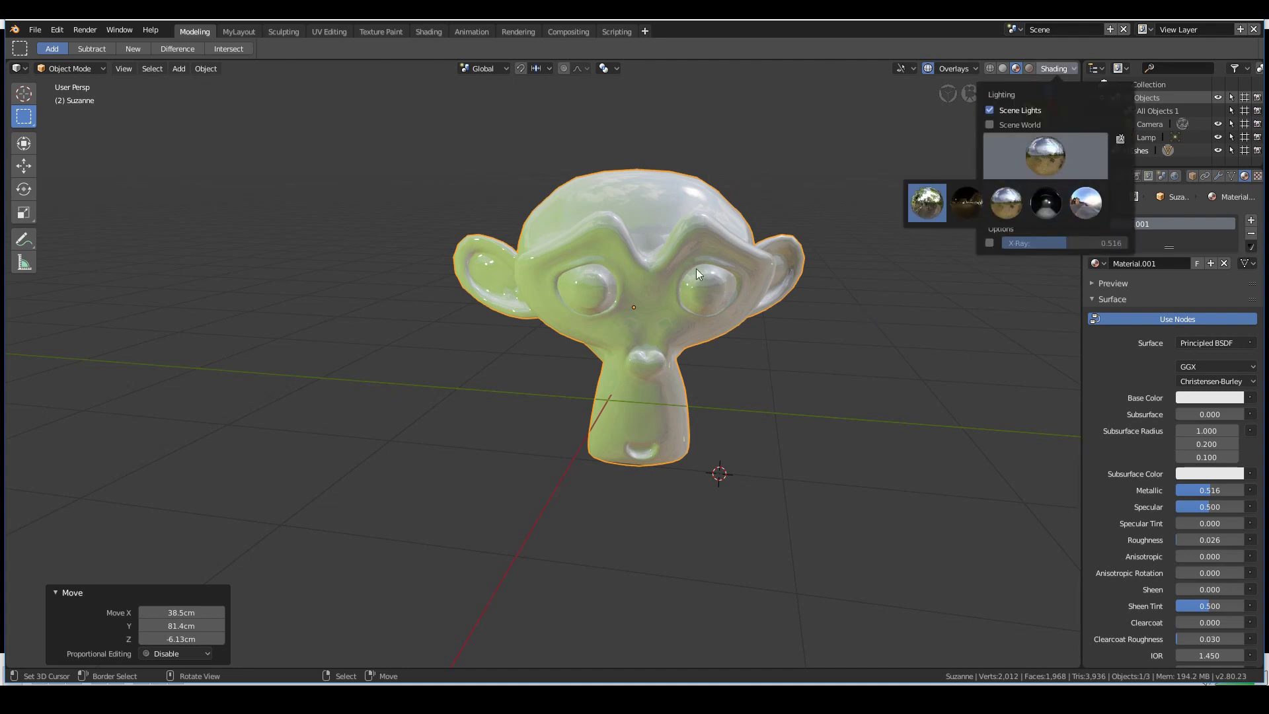
pyautogui.click(1057, 159)
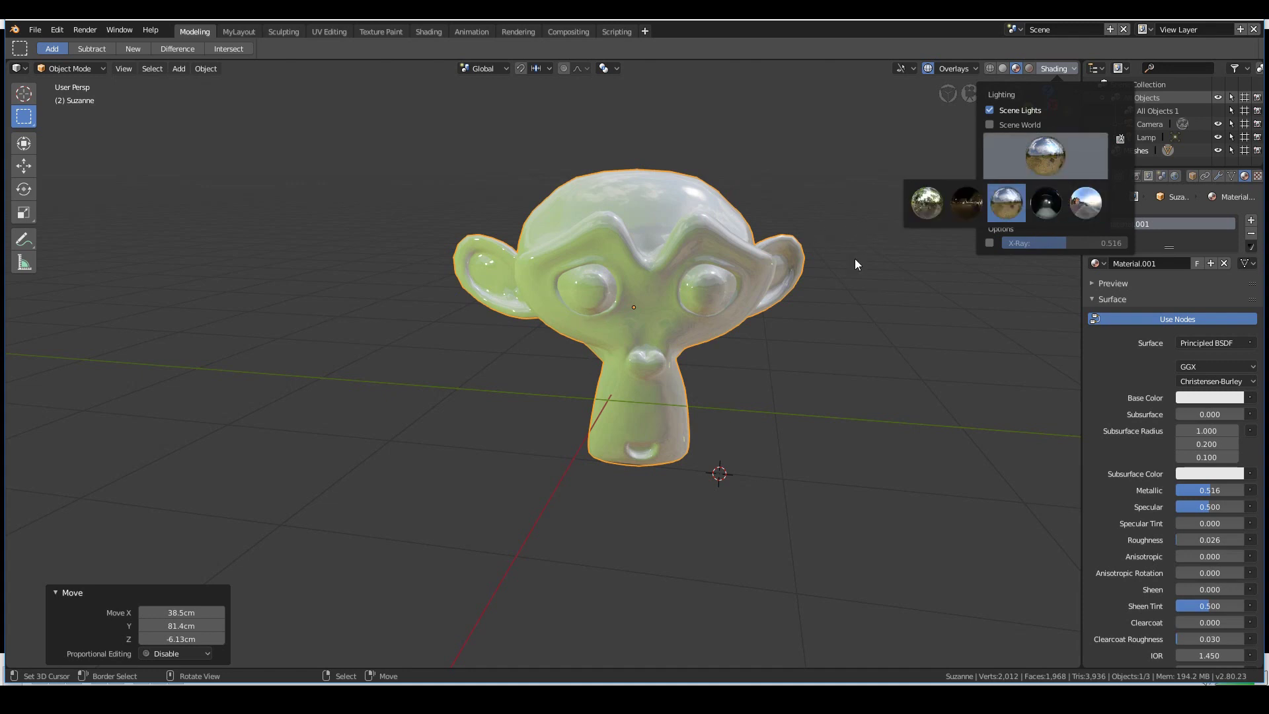
pyautogui.scroll(-6, 541, 467)
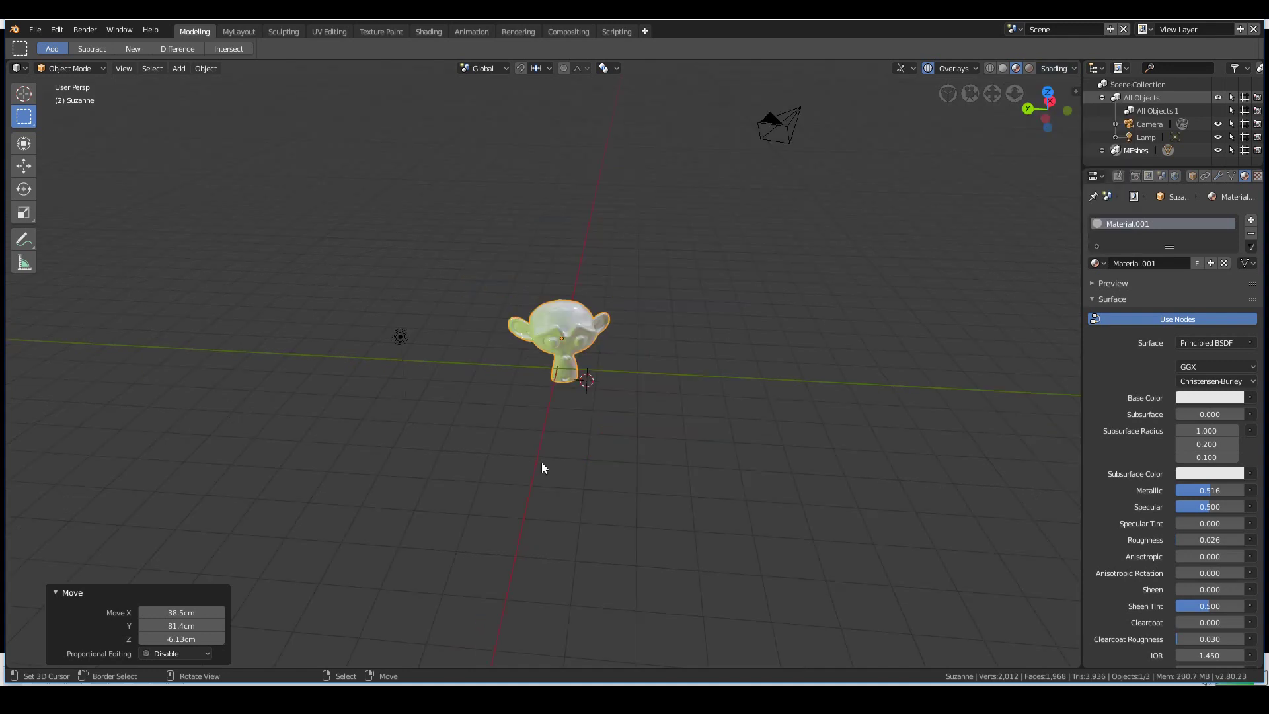